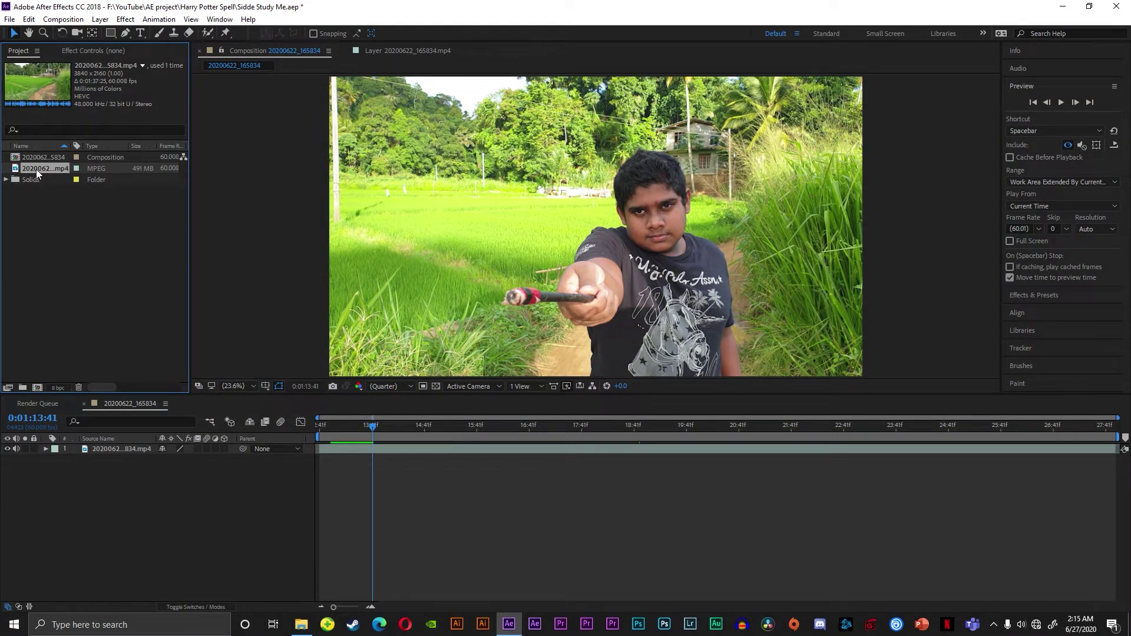
# - Create a composition from the rice-field footage and start a motion track on it
pyautogui.moveTo(37, 169); pyautogui.dragTo(44, 382)
pyautogui.moveTo(44, 382)
pyautogui.mouseDown()
pyautogui.moveTo(91, 180)
pyautogui.moveTo(59, 169)
pyautogui.mouseUp()
pyautogui.click(1021, 352)
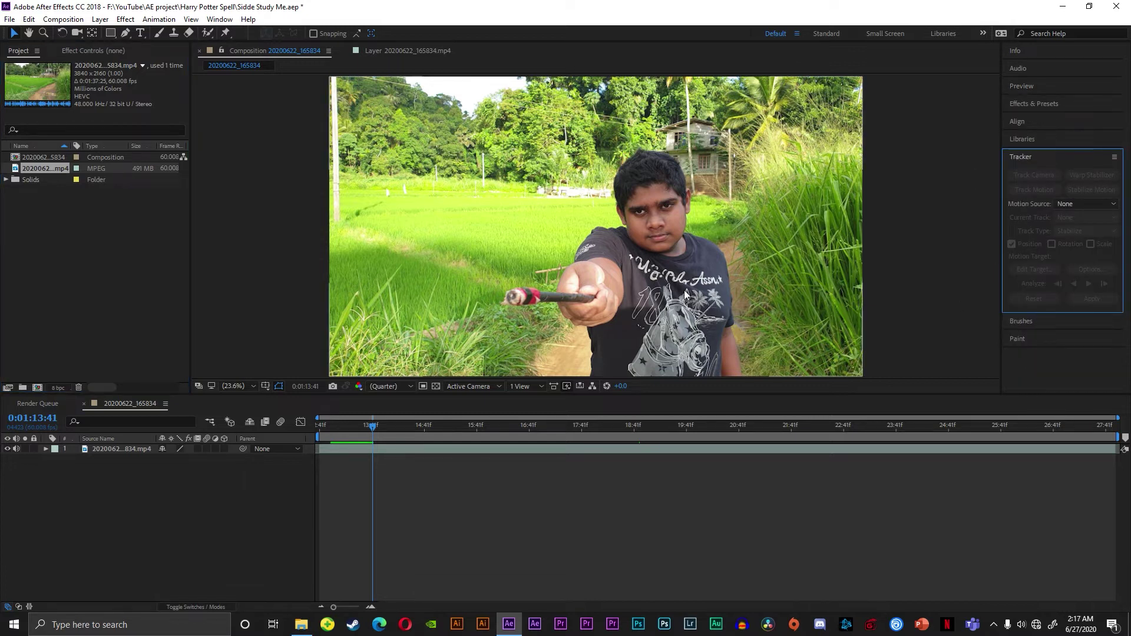
pyautogui.click(228, 21)
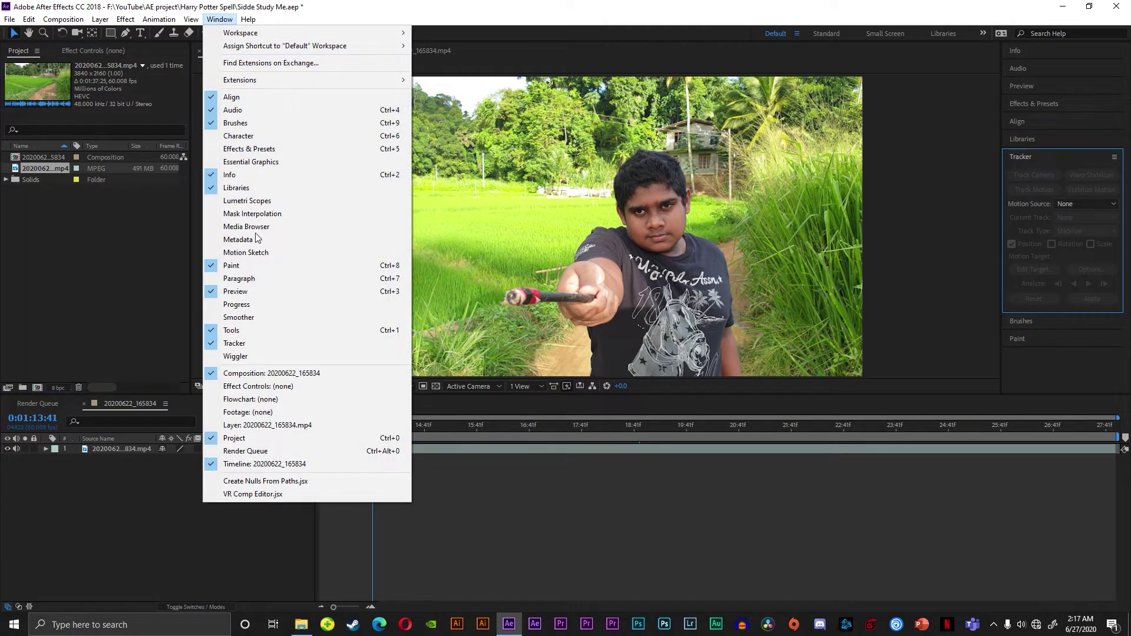
pyautogui.click(922, 281)
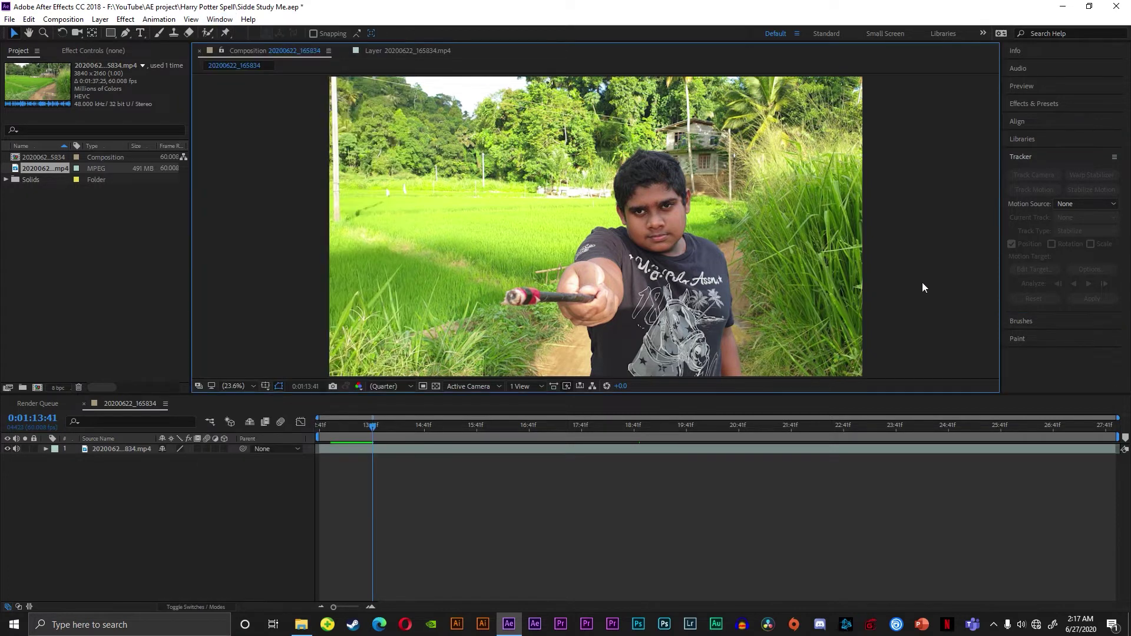
pyautogui.click(398, 449)
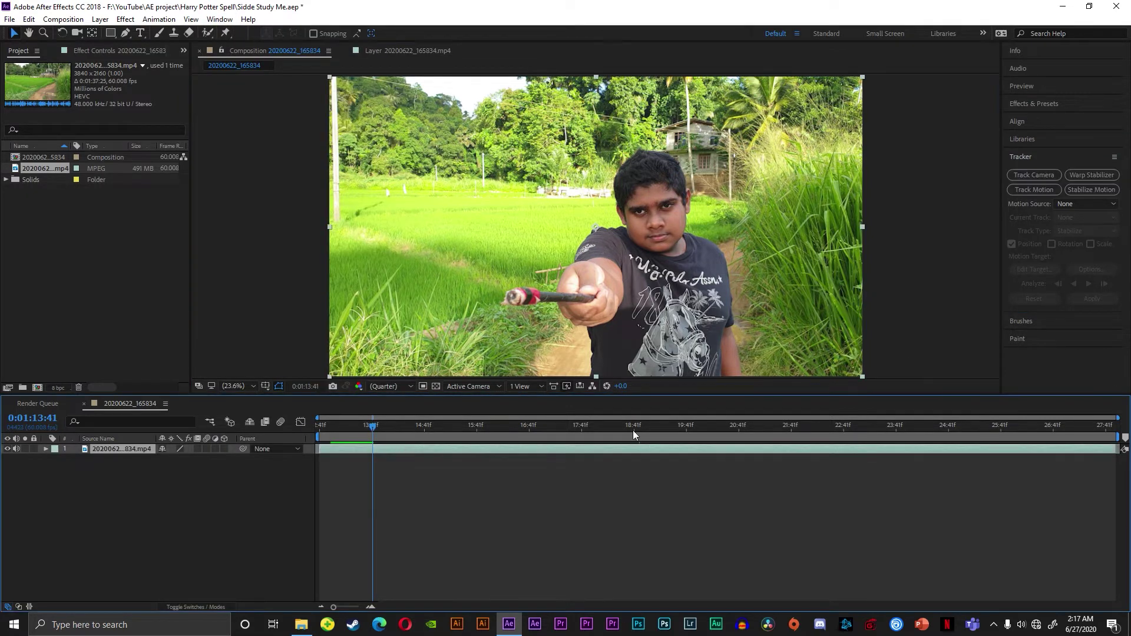
pyautogui.click(1037, 189)
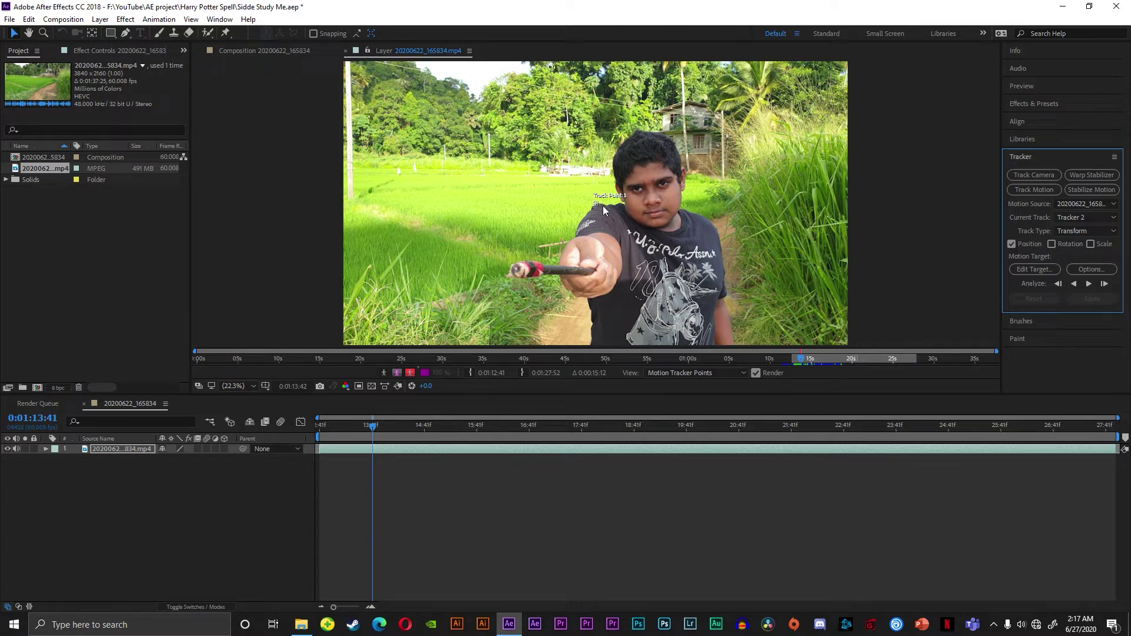
# - Size the track point and its search area around the boy's wand tip
pyautogui.moveTo(599, 205)
pyautogui.mouseDown()
pyautogui.moveTo(612, 216)
pyautogui.moveTo(520, 282)
pyautogui.mouseUp()
pyautogui.click(602, 210)
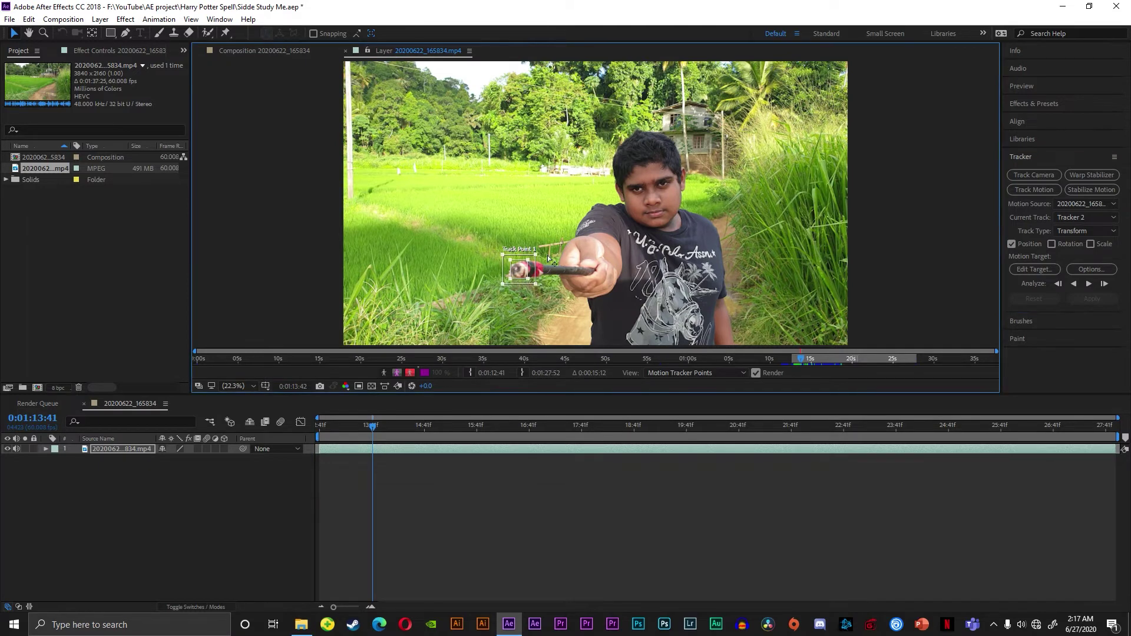
pyautogui.click(519, 272)
pyautogui.click(527, 279)
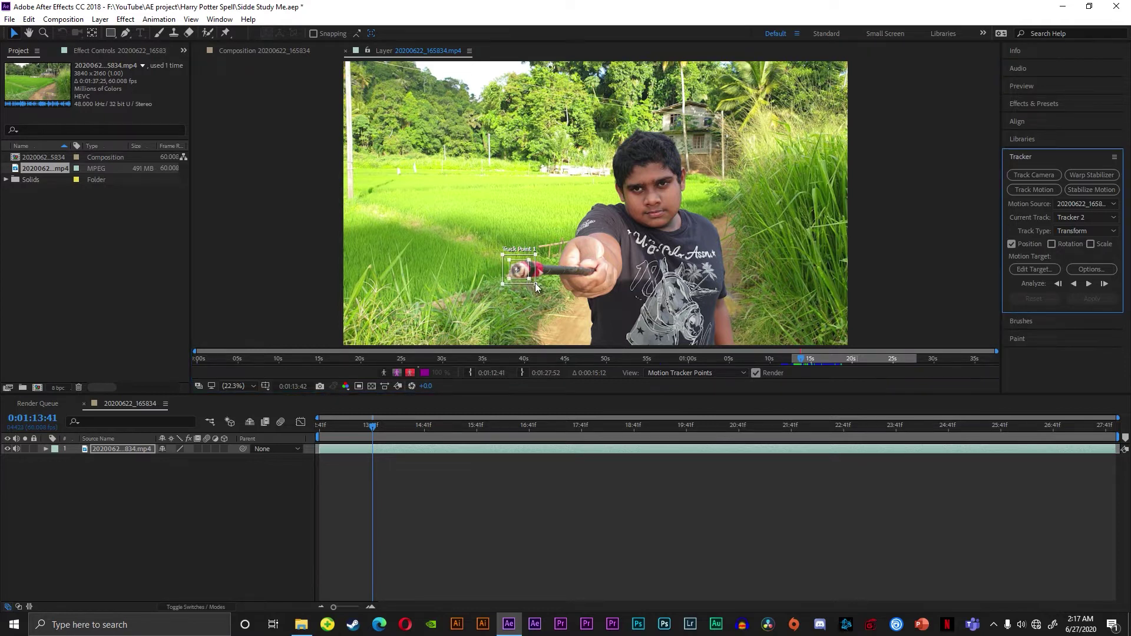
pyautogui.moveTo(534, 284)
pyautogui.mouseDown()
pyautogui.moveTo(544, 291)
pyautogui.moveTo(542, 282)
pyautogui.mouseUp()
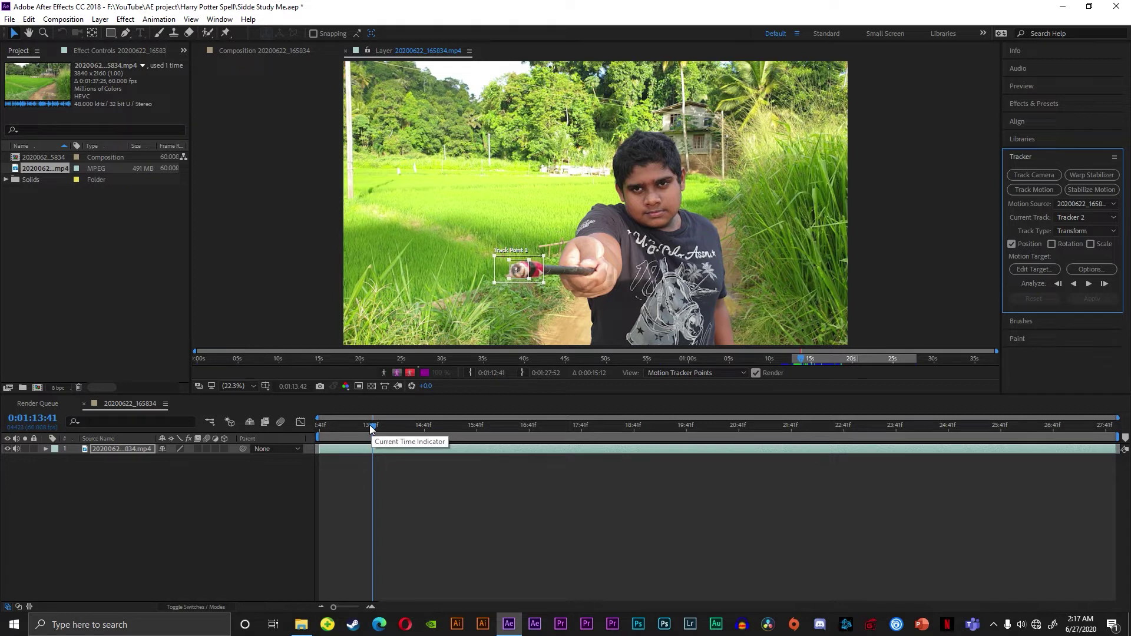
pyautogui.moveTo(371, 428)
pyautogui.mouseDown()
pyautogui.moveTo(332, 435)
pyautogui.moveTo(349, 433)
pyautogui.mouseUp()
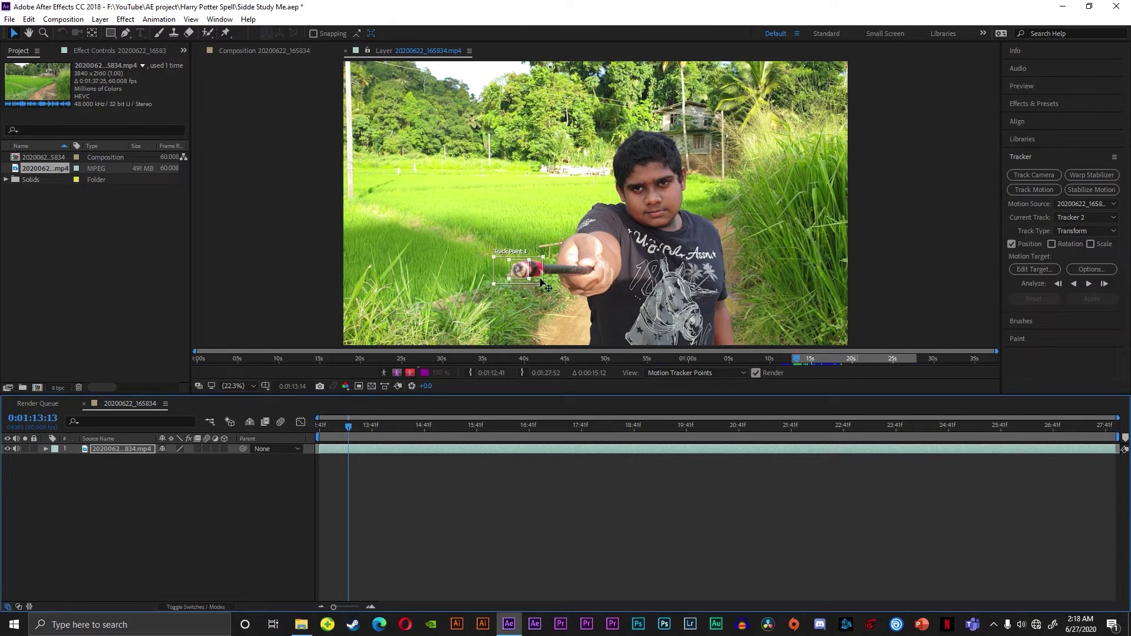
pyautogui.moveTo(543, 259); pyautogui.dragTo(545, 254)
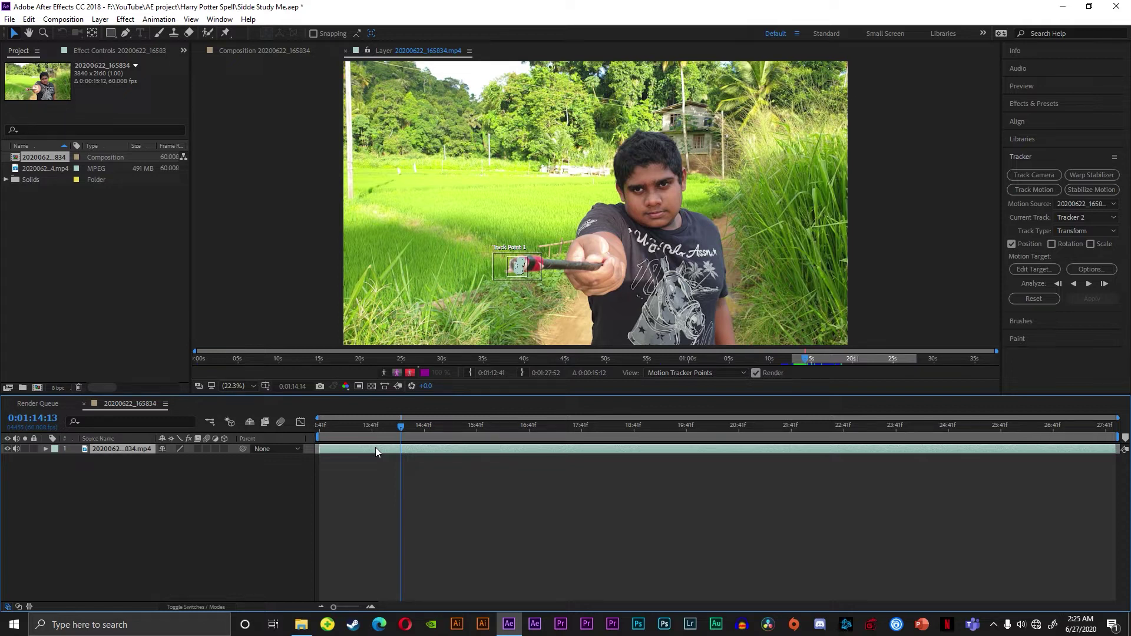
# - Add a null object and apply the wand-tip tracking to Null 2 in X and Y
pyautogui.click(101, 19)
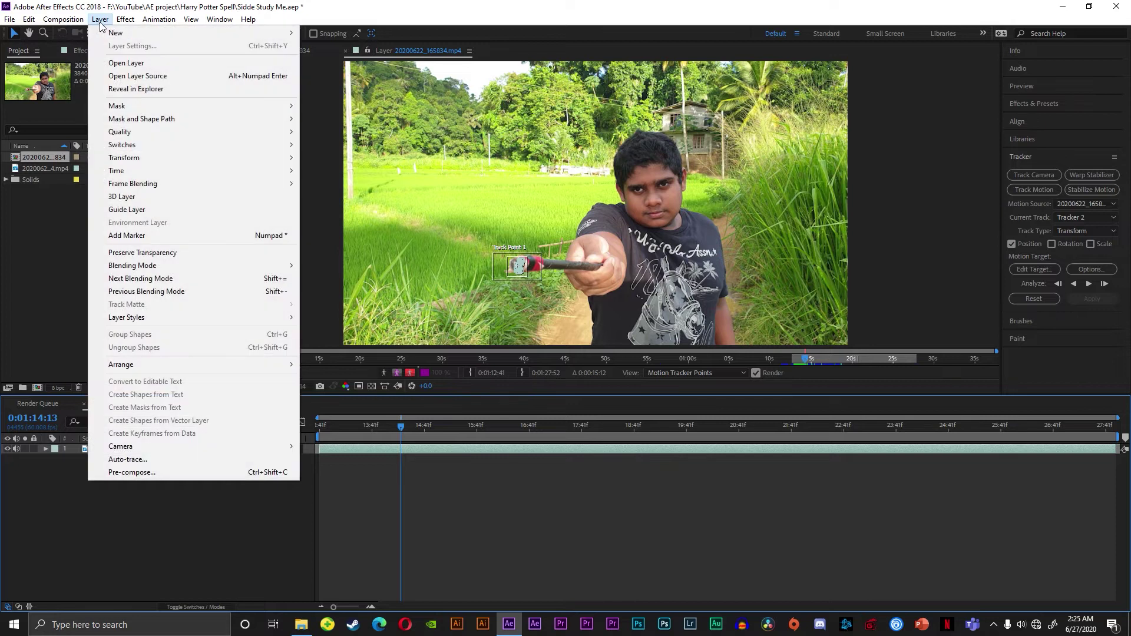
pyautogui.moveTo(236, 33)
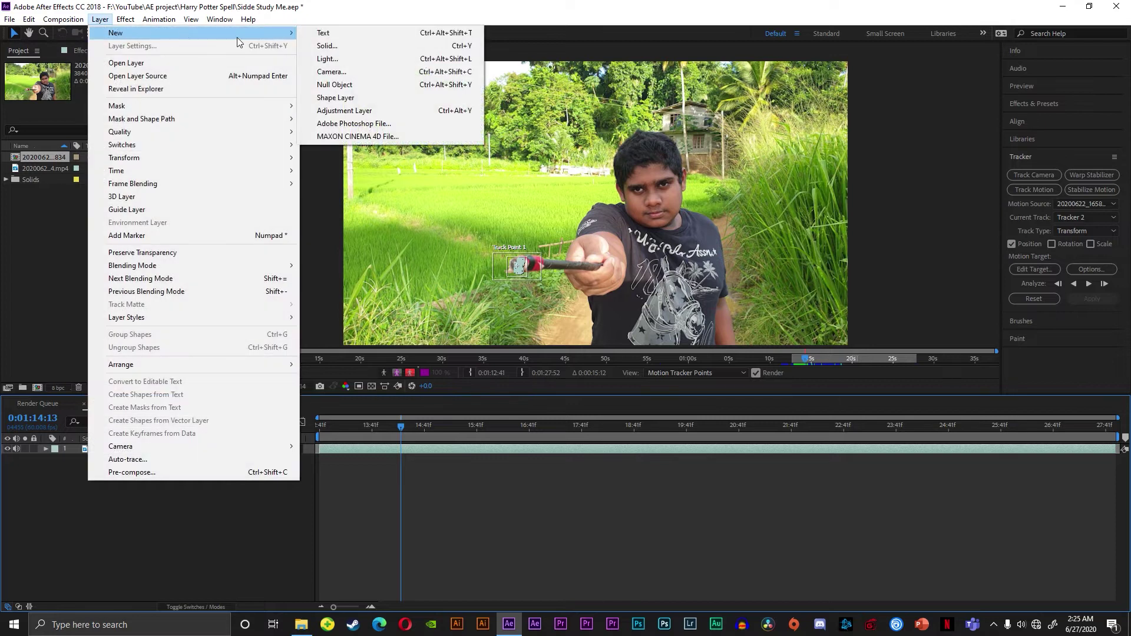
pyautogui.click(367, 85)
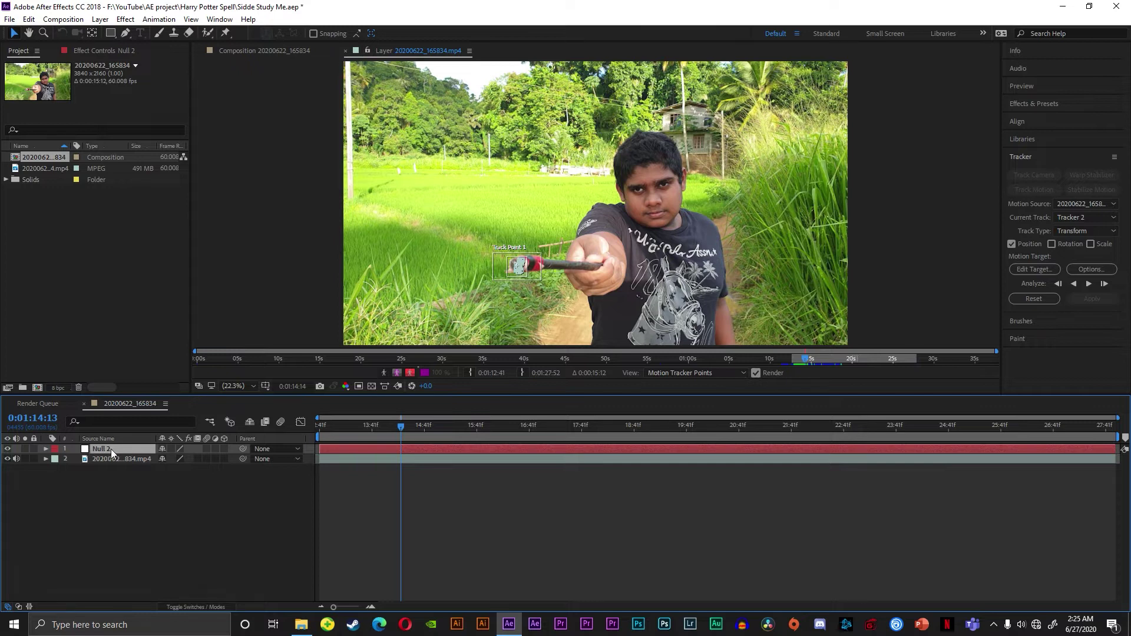
pyautogui.click(333, 461)
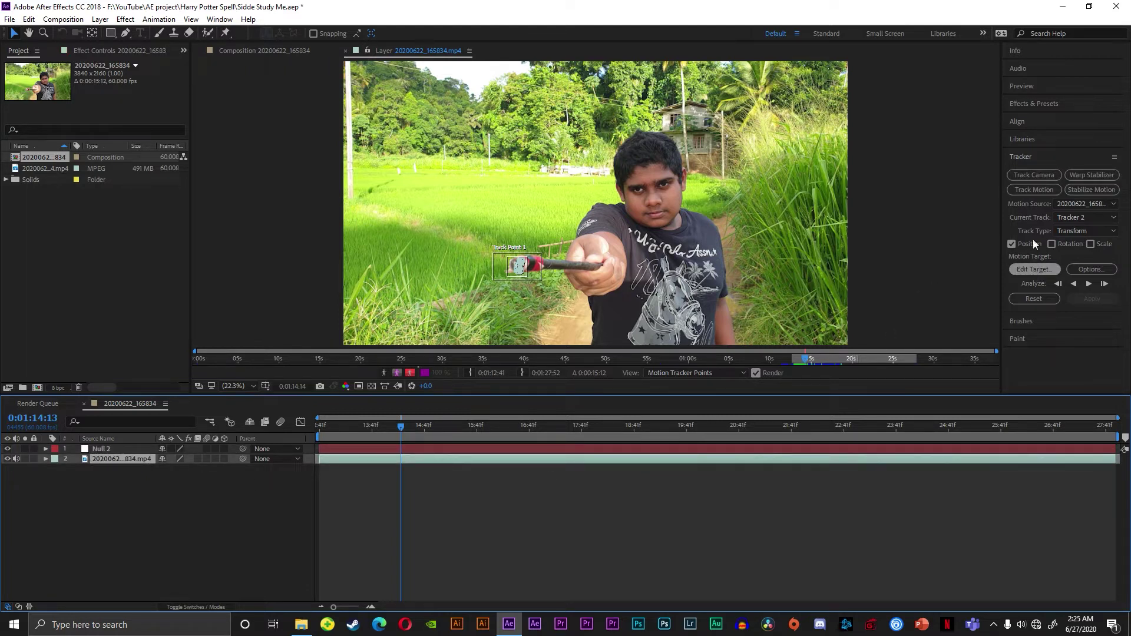
pyautogui.click(1034, 270)
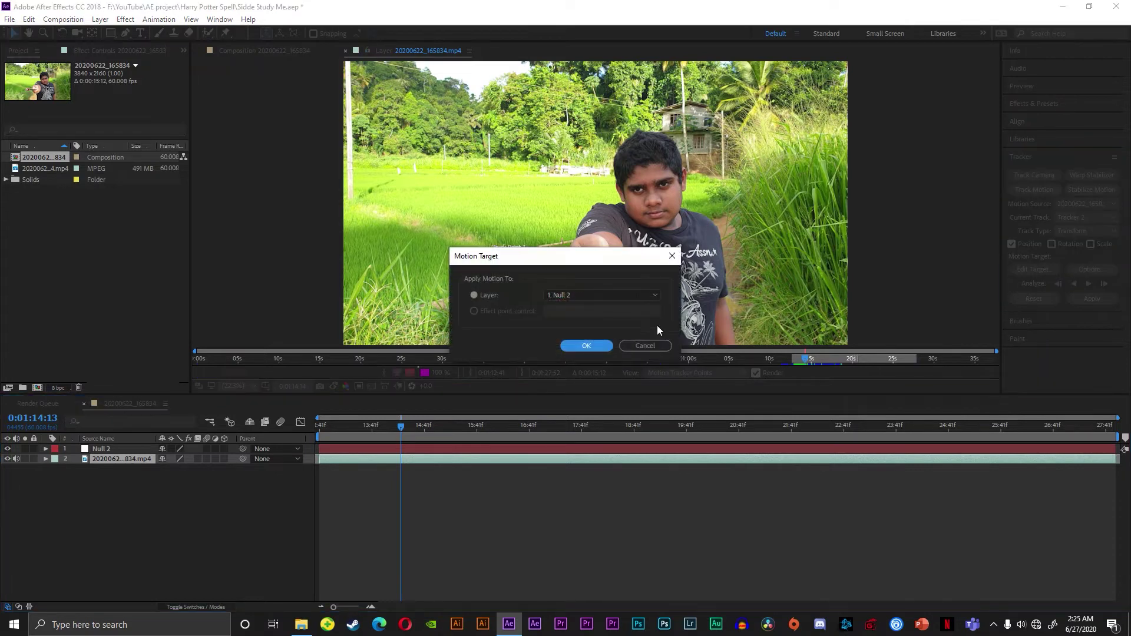
pyautogui.click(560, 295)
pyautogui.click(560, 295)
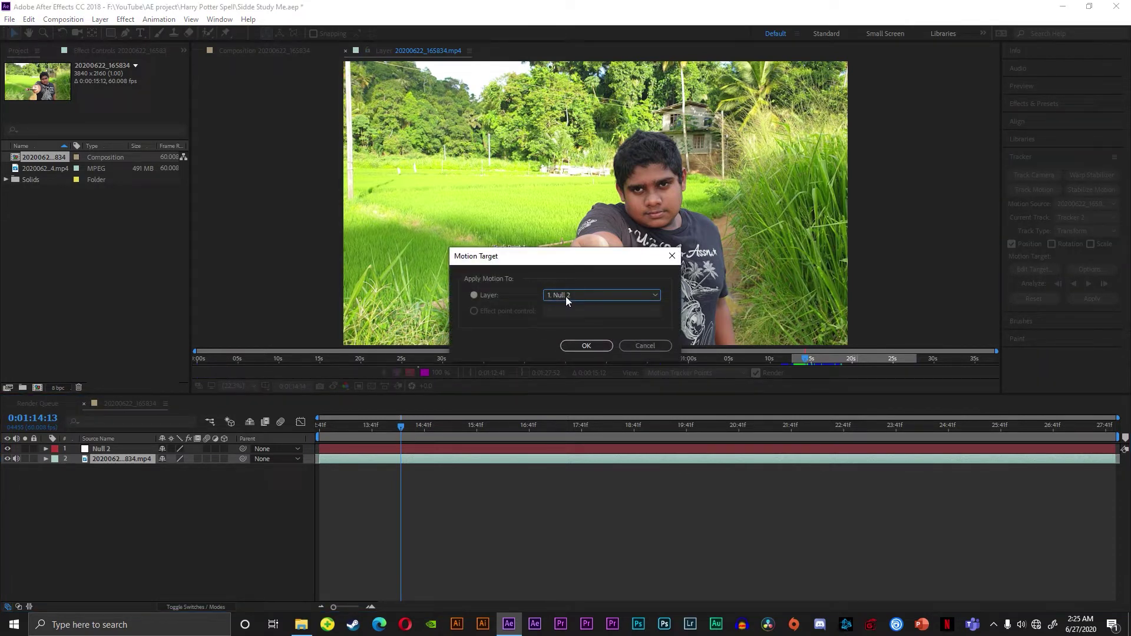
pyautogui.click(589, 345)
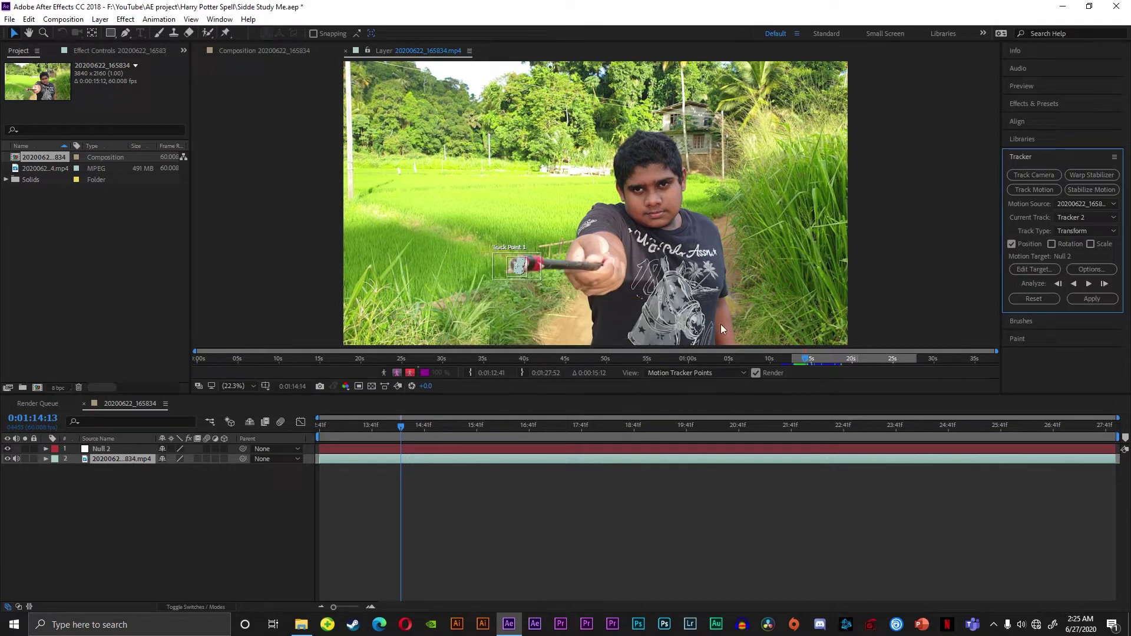
pyautogui.click(1087, 302)
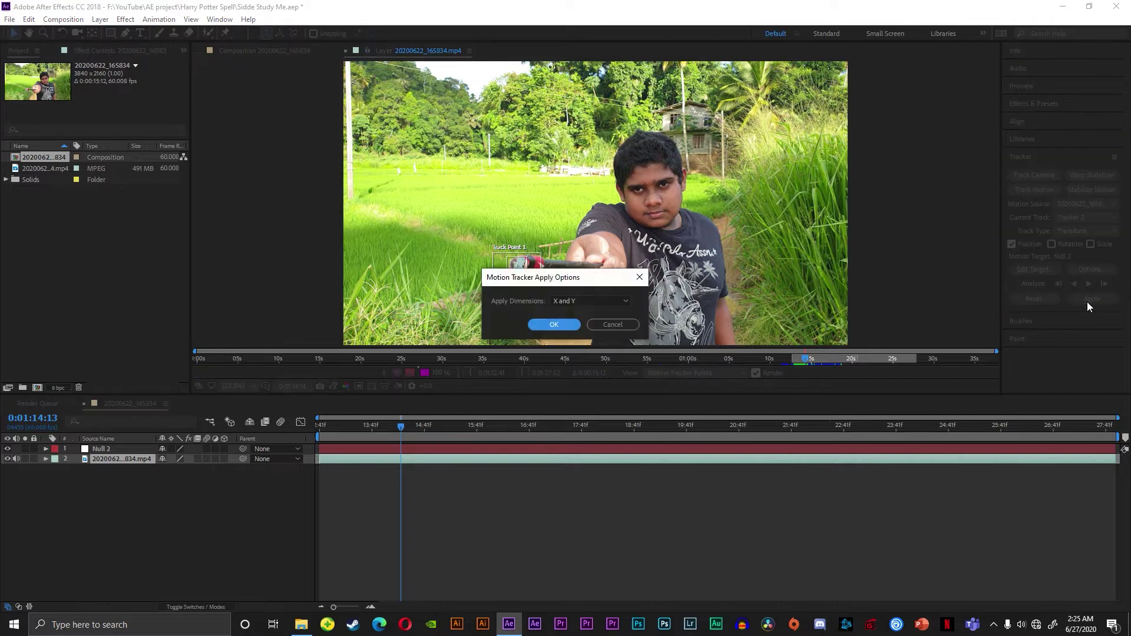
pyautogui.click(551, 326)
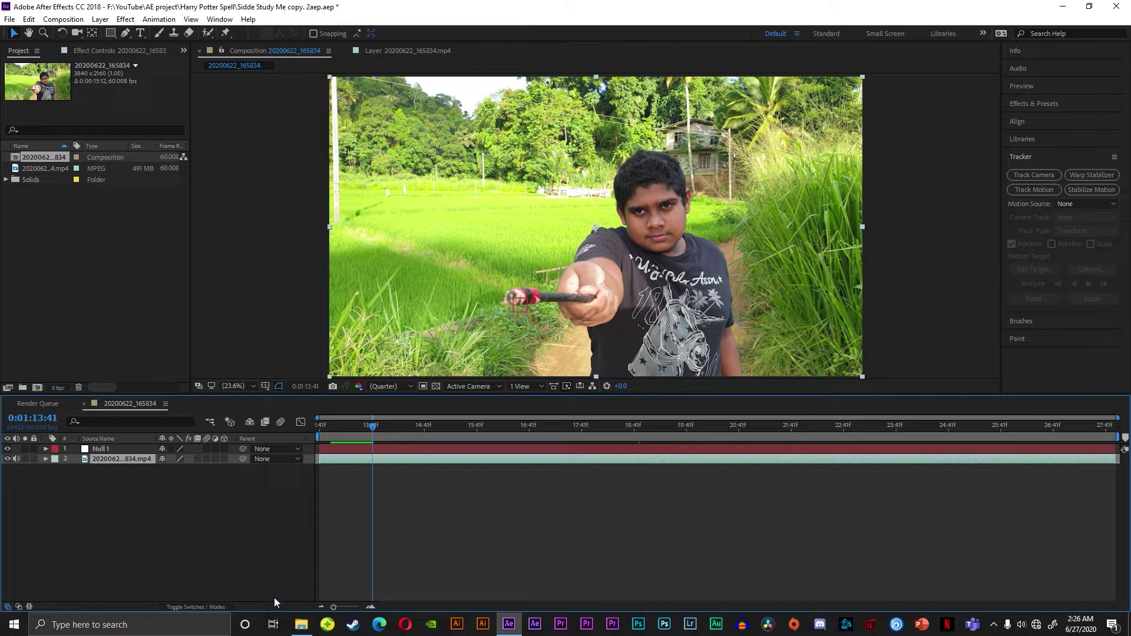
# - Import the green-screen spark clip into the composition, flip it horizontally and scale it up
pyautogui.click(301, 625)
pyautogui.moveTo(236, 571)
pyautogui.mouseDown()
pyautogui.moveTo(496, 614)
pyautogui.moveTo(59, 251)
pyautogui.mouseUp()
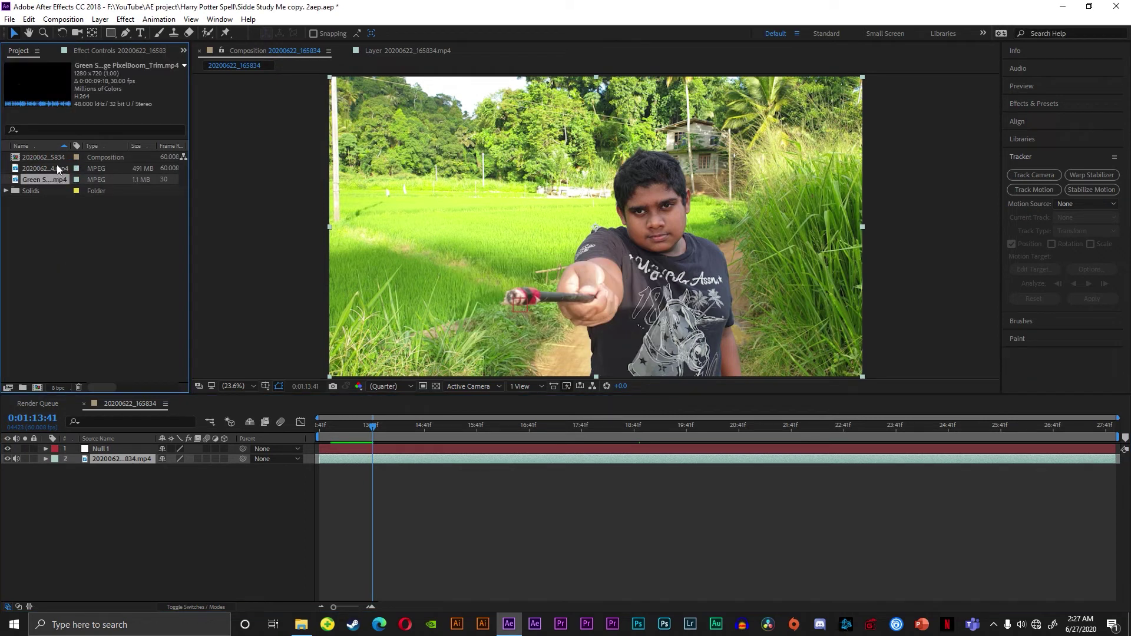
pyautogui.moveTo(48, 179); pyautogui.dragTo(91, 450)
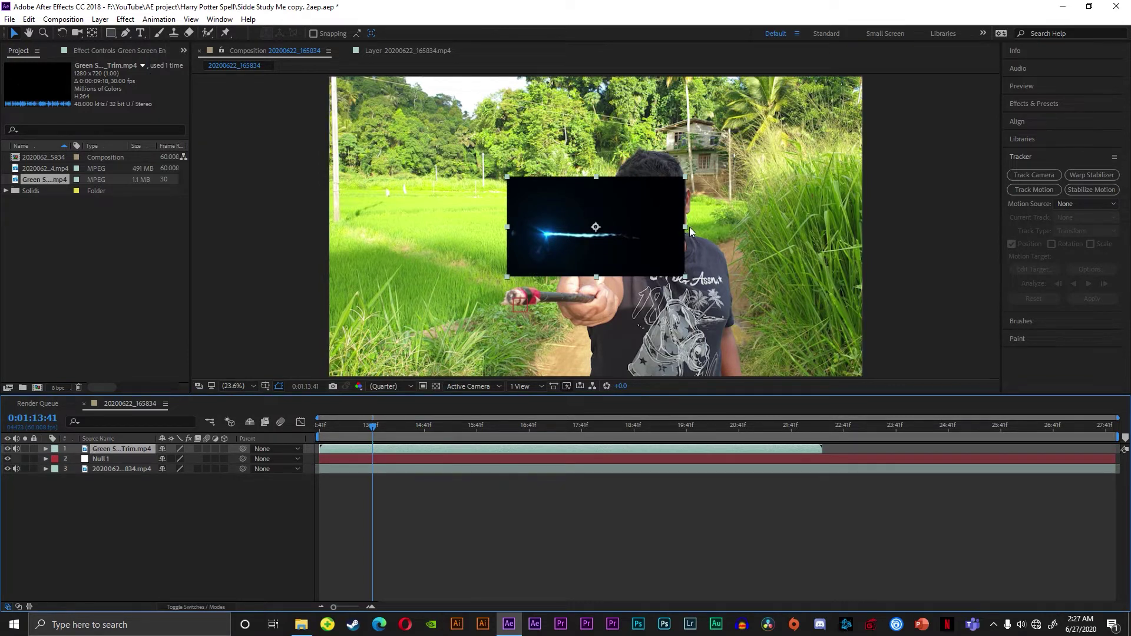
pyautogui.moveTo(686, 227); pyautogui.dragTo(509, 238)
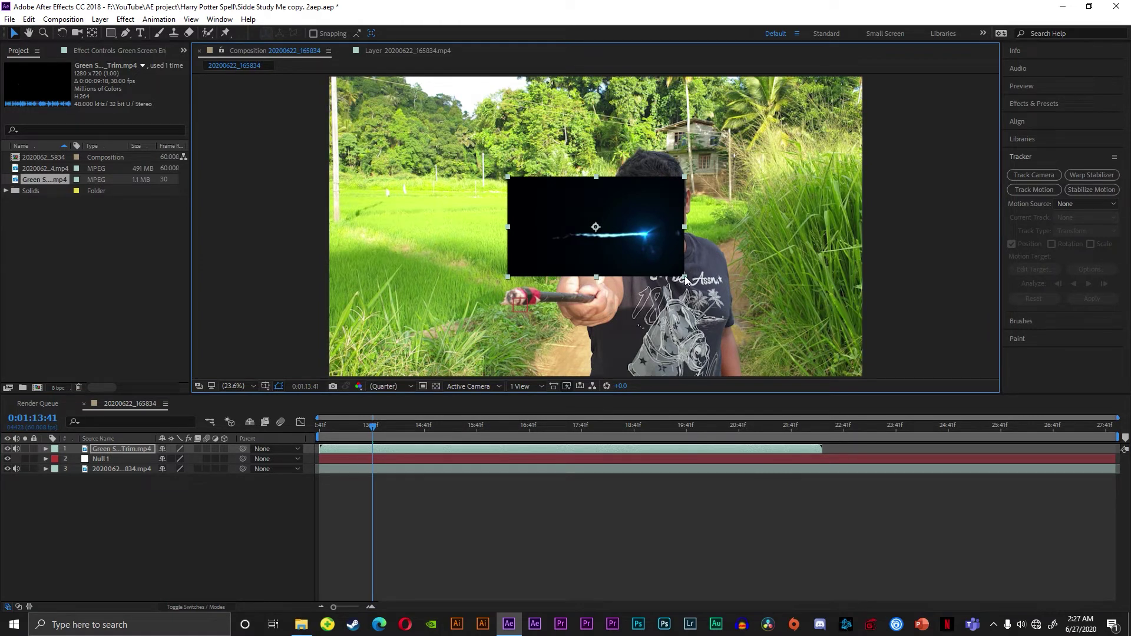
pyautogui.moveTo(686, 277)
pyautogui.mouseDown()
pyautogui.moveTo(711, 317)
pyautogui.moveTo(758, 345)
pyautogui.moveTo(730, 304)
pyautogui.mouseUp()
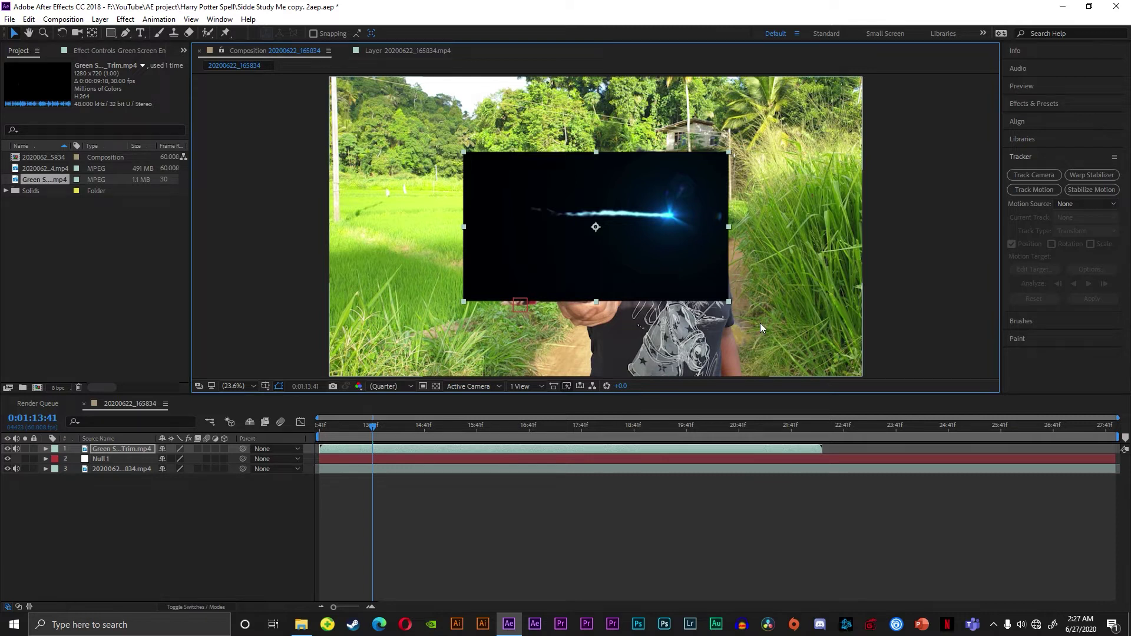
# - Make the spark clip a 3D layer, set Screen blending, and place the glow on the wand tip
pyautogui.moveTo(661, 239); pyautogui.dragTo(626, 261)
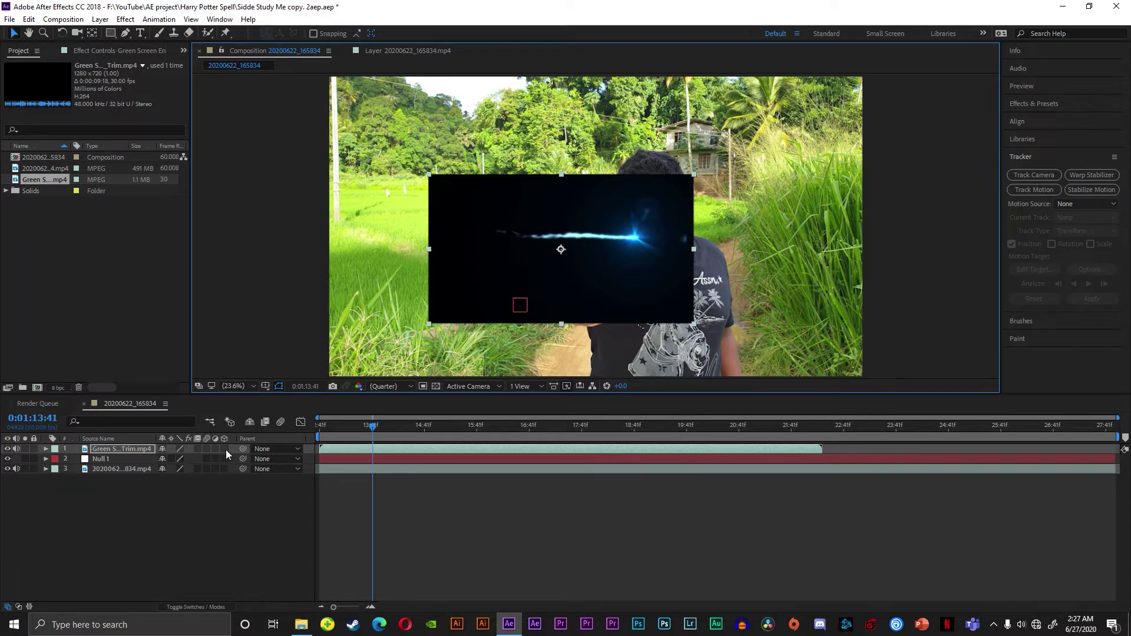
pyautogui.hotkey('ctrl', 'z')
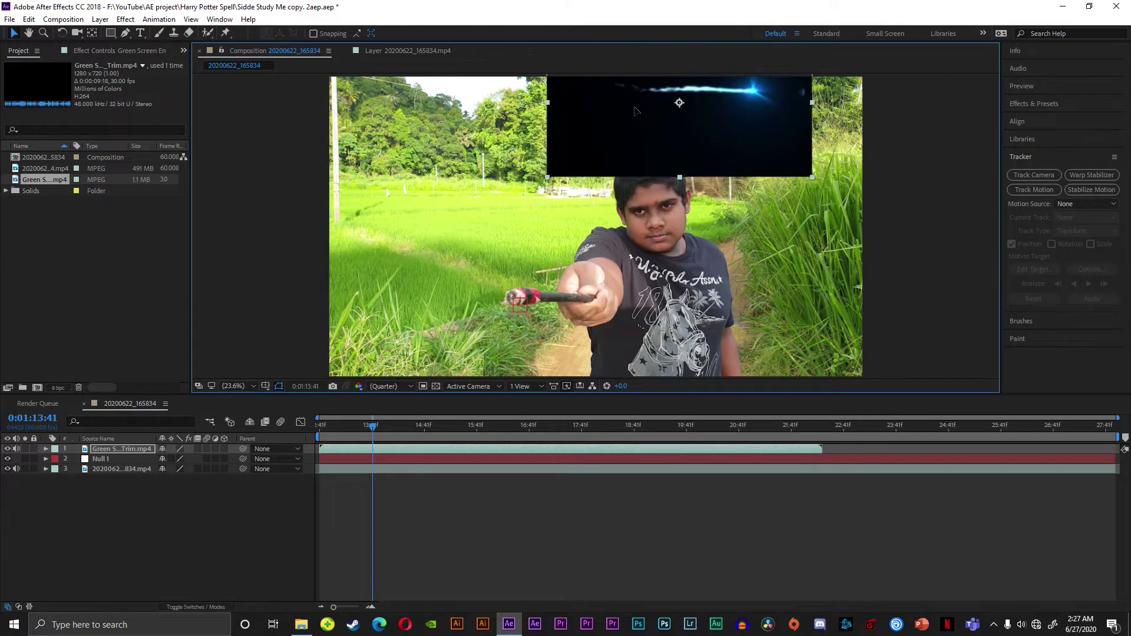
pyautogui.hotkey('ctrl', 'z')
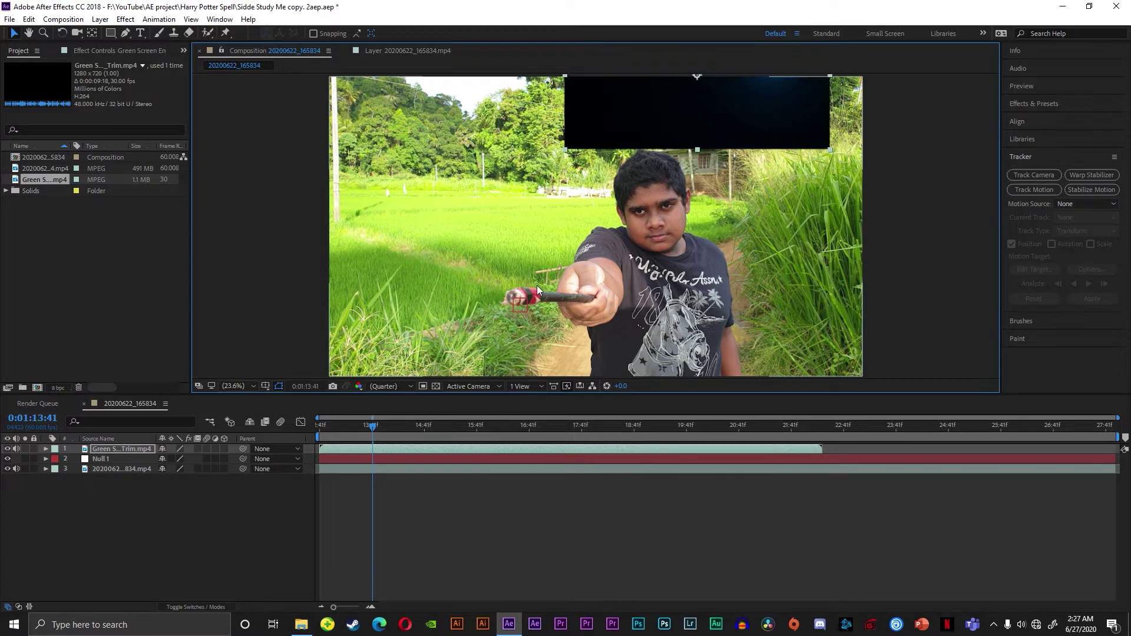
pyautogui.moveTo(630, 130); pyautogui.dragTo(551, 212)
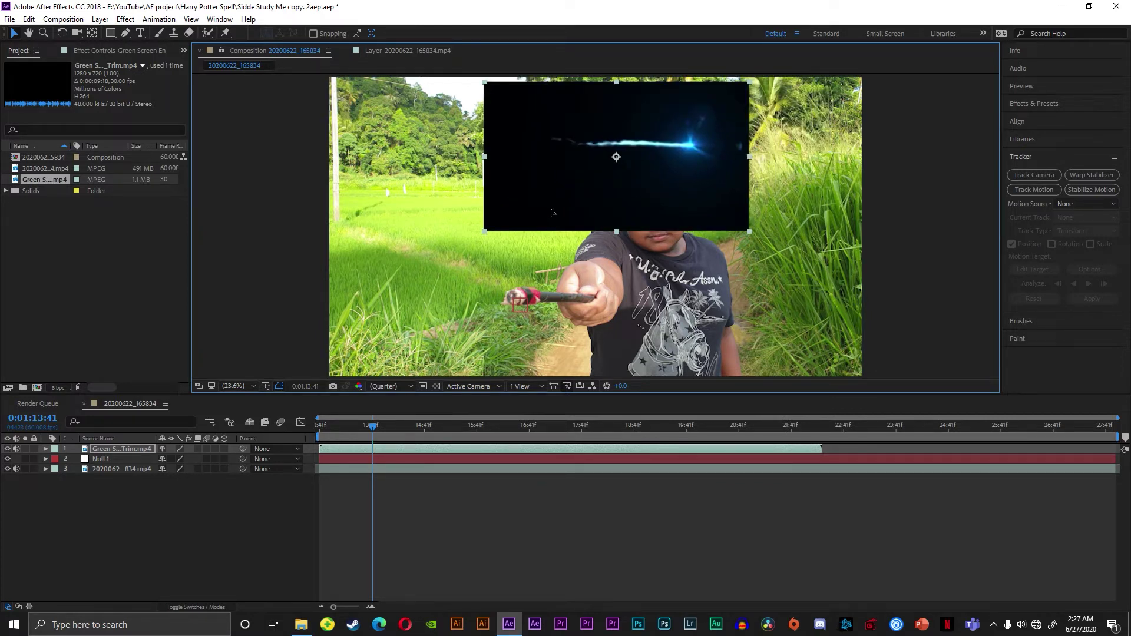
pyautogui.moveTo(550, 209); pyautogui.dragTo(511, 249)
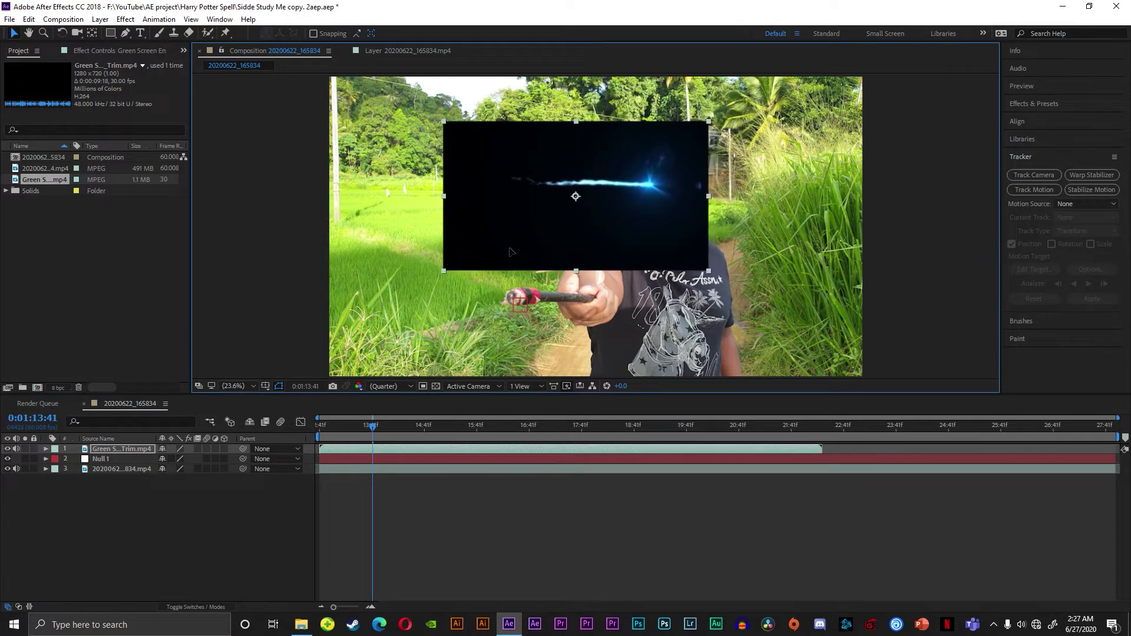
pyautogui.click(224, 449)
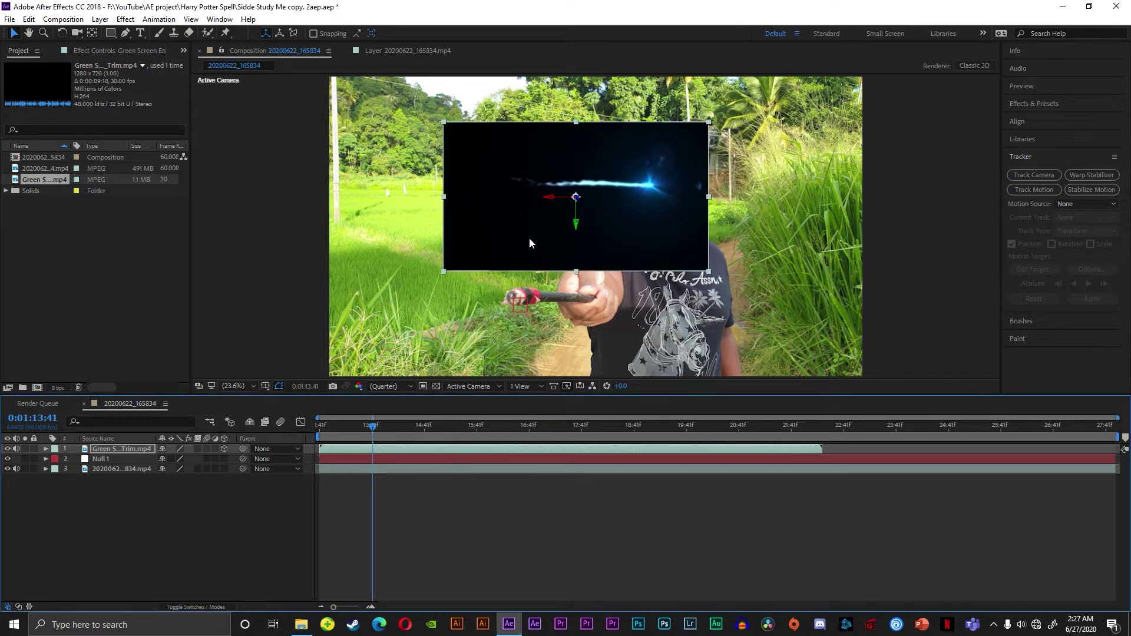
pyautogui.rightClick(115, 449)
pyautogui.moveTo(206, 259)
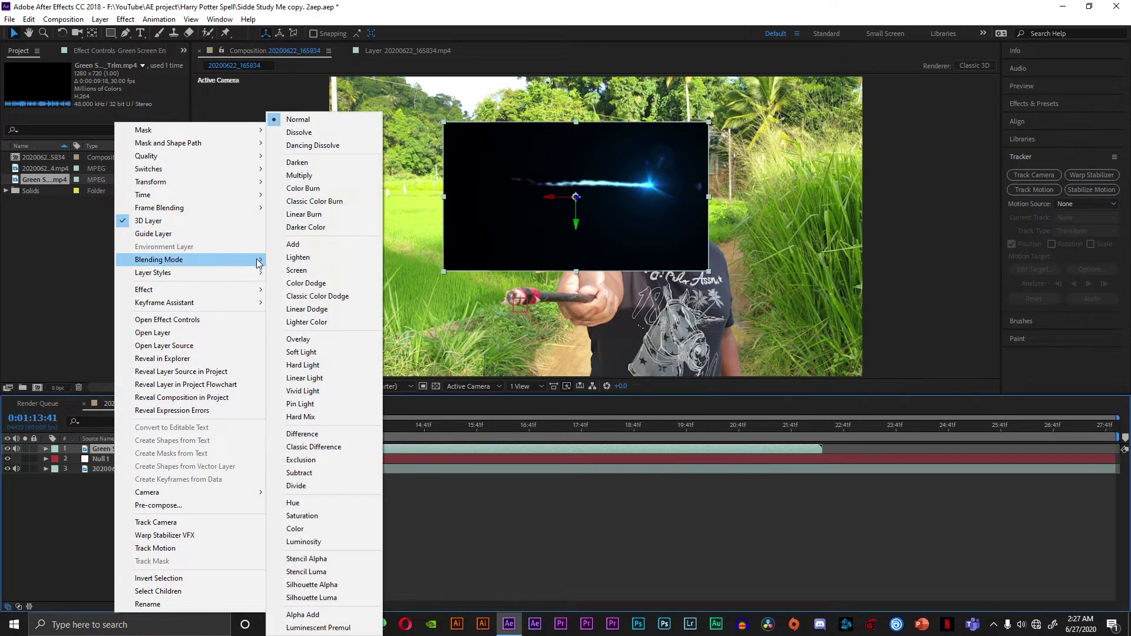
pyautogui.click(289, 269)
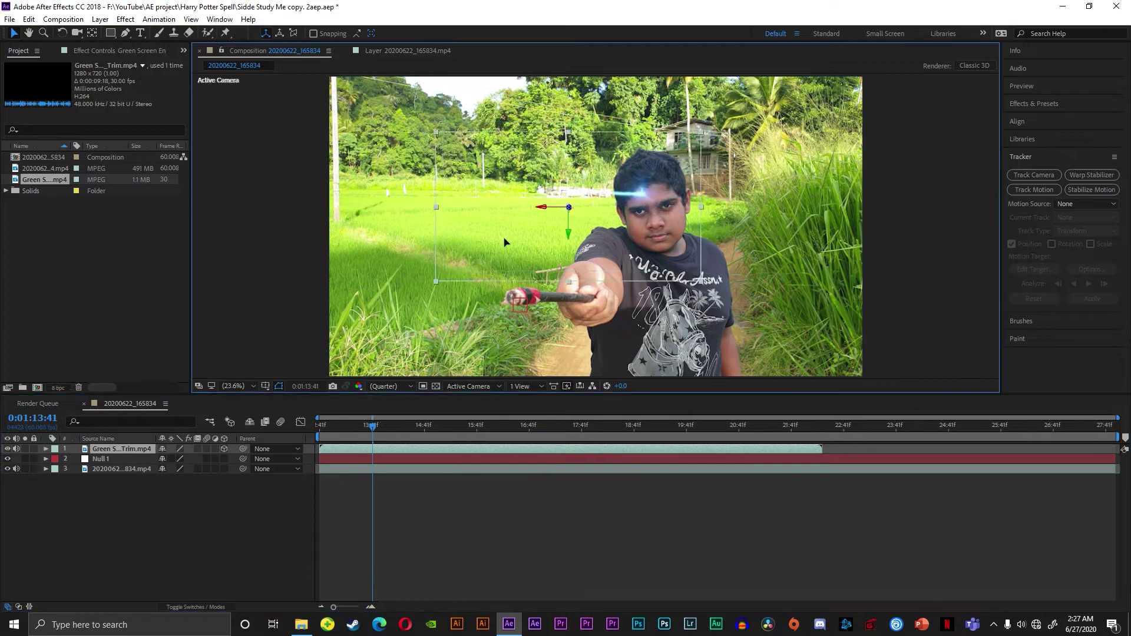
pyautogui.moveTo(465, 273); pyautogui.dragTo(380, 337)
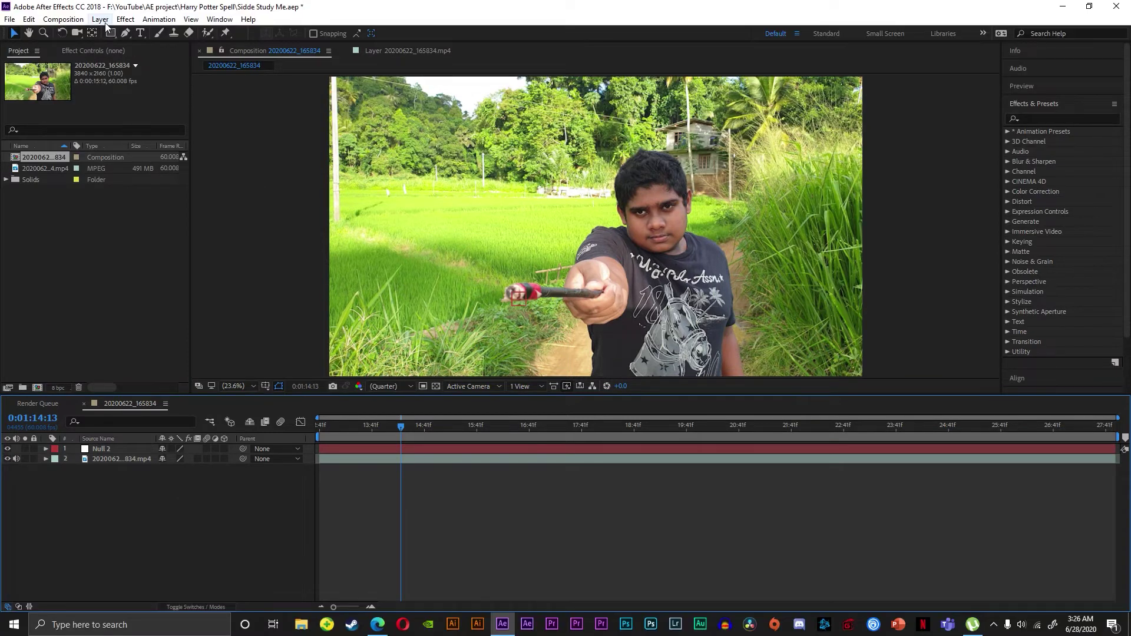
# - Add a new black solid, Black Solid 2, and search the effects for 'lightniu'
pyautogui.click(101, 19)
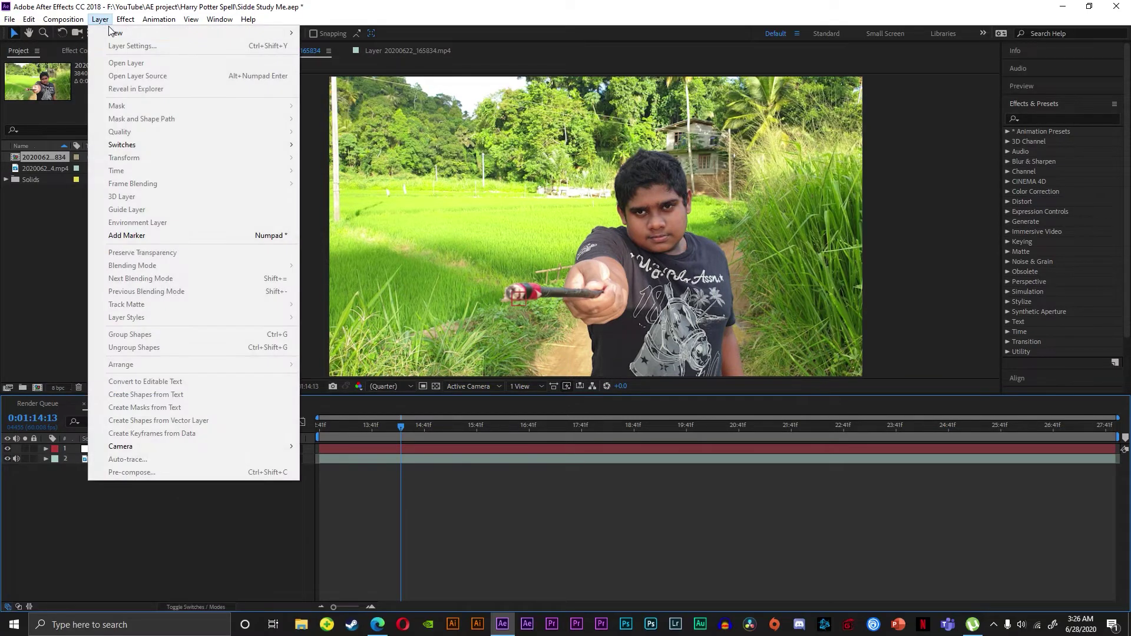
pyautogui.moveTo(200, 33)
pyautogui.click(319, 44)
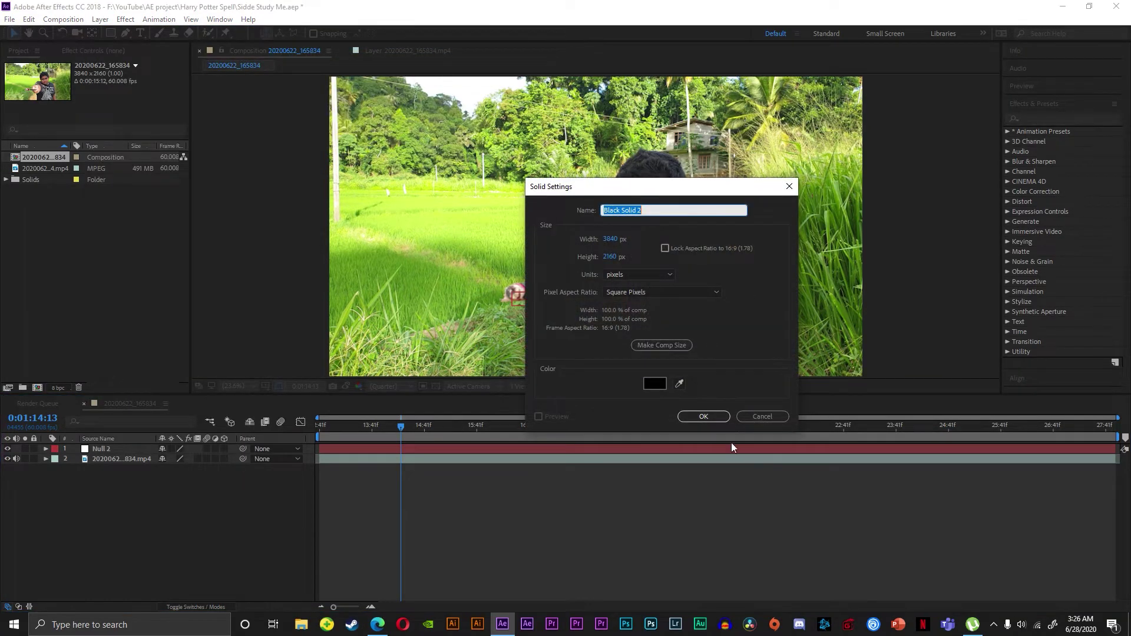
pyautogui.click(704, 417)
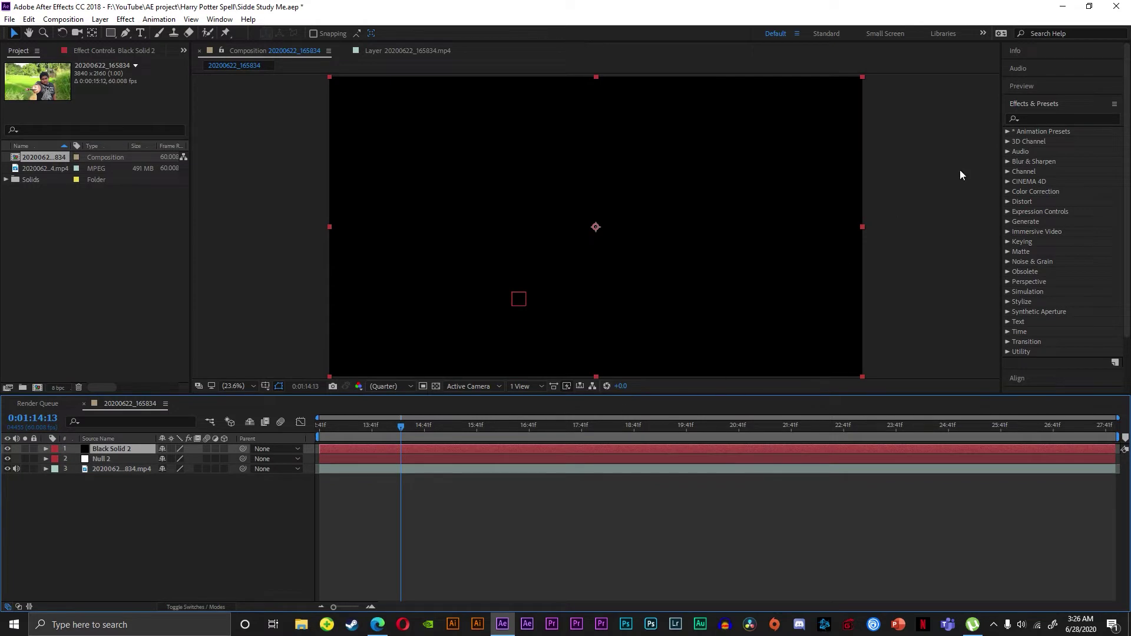
pyautogui.click(1048, 117)
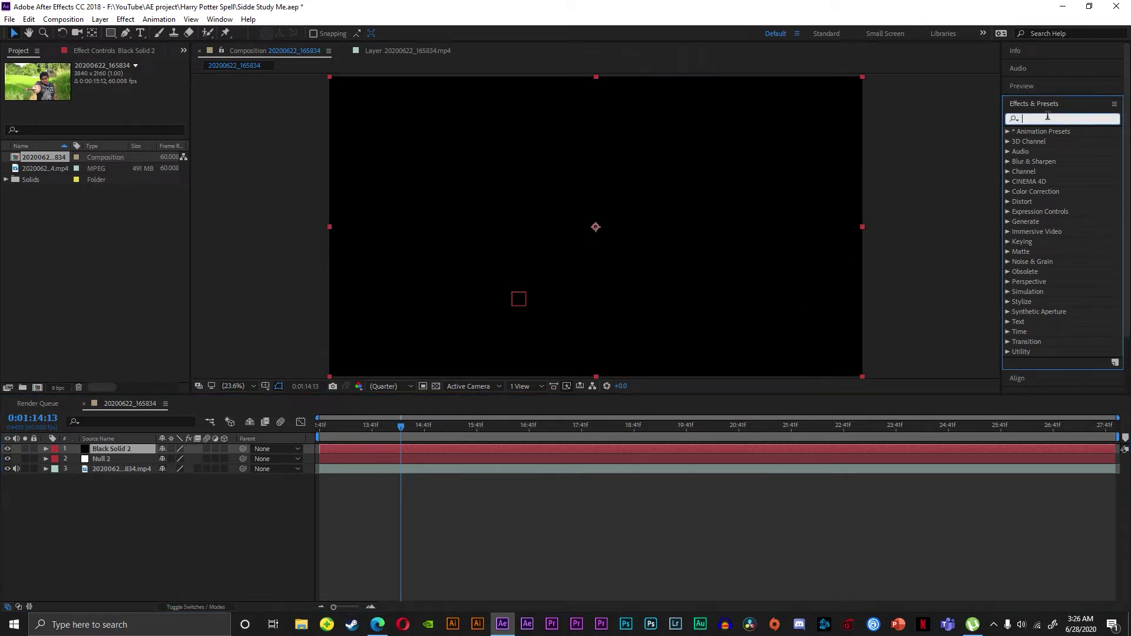
pyautogui.write('l')
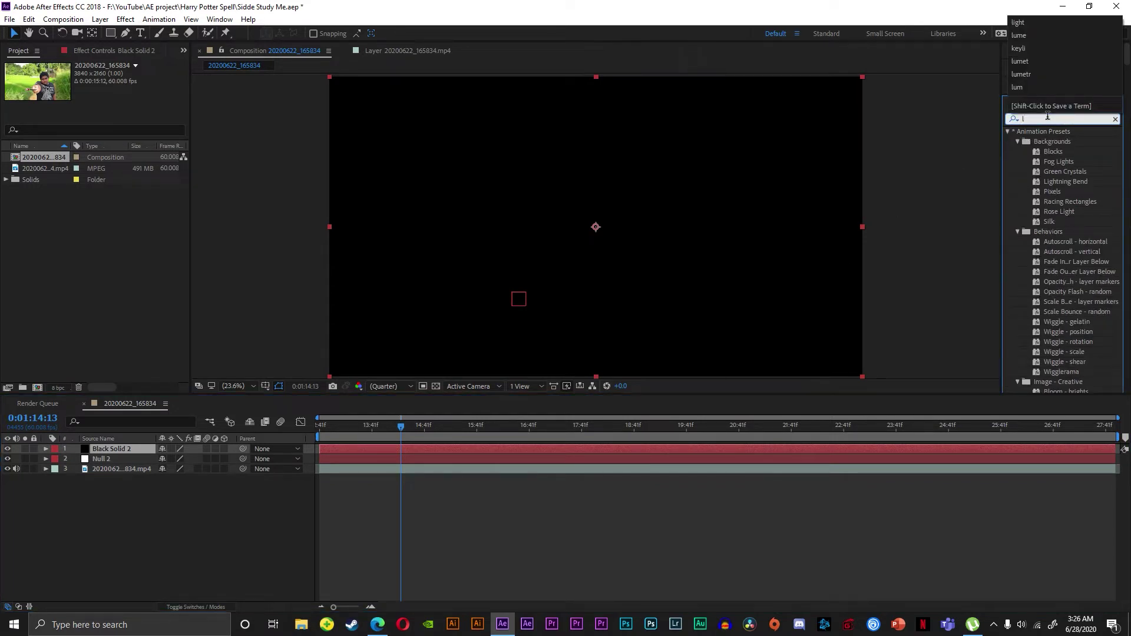
pyautogui.write('ight')
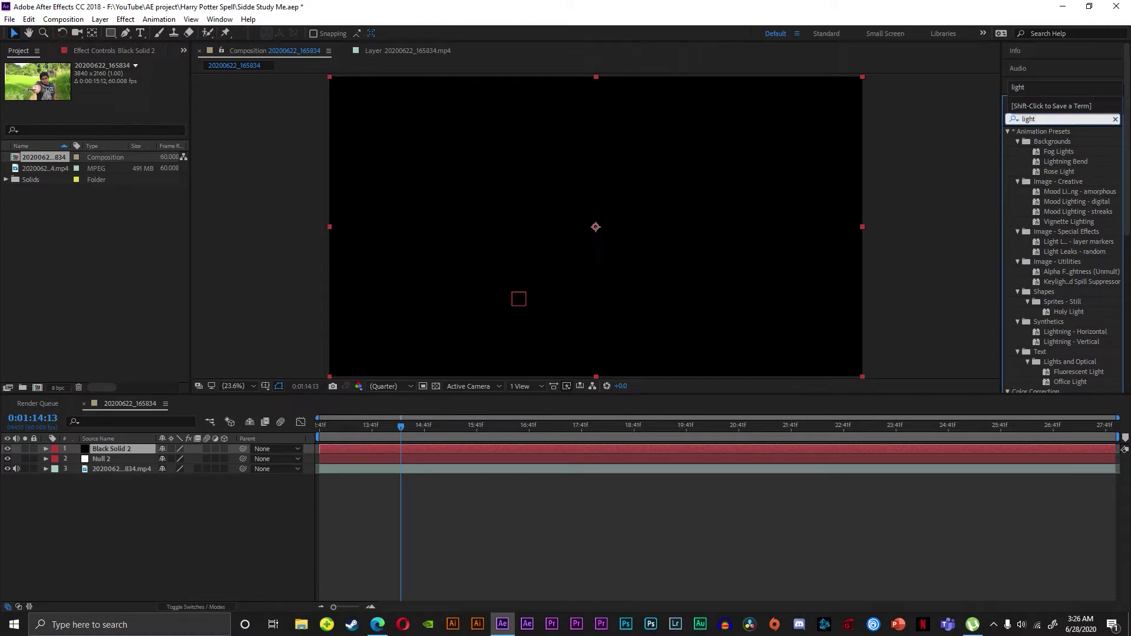
pyautogui.write('niu')
# - Apply Lightning to Black Solid 2, move its start point, set amplitude 12, width 32.700, core width 0.370
pyautogui.press('BackSpace')
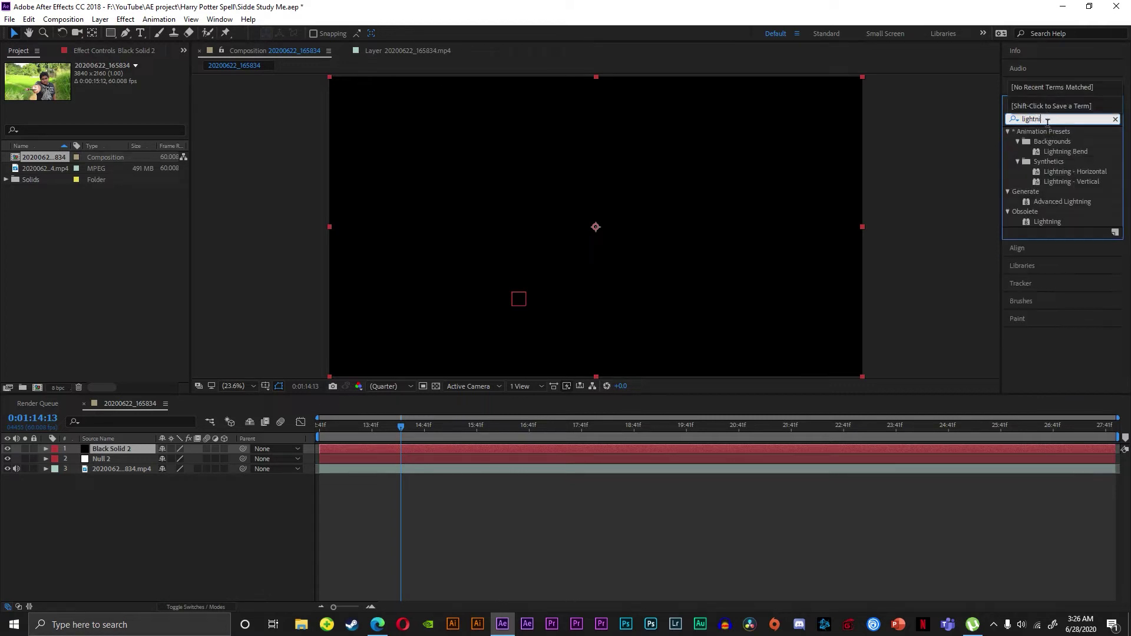
pyautogui.moveTo(1062, 222); pyautogui.dragTo(594, 451)
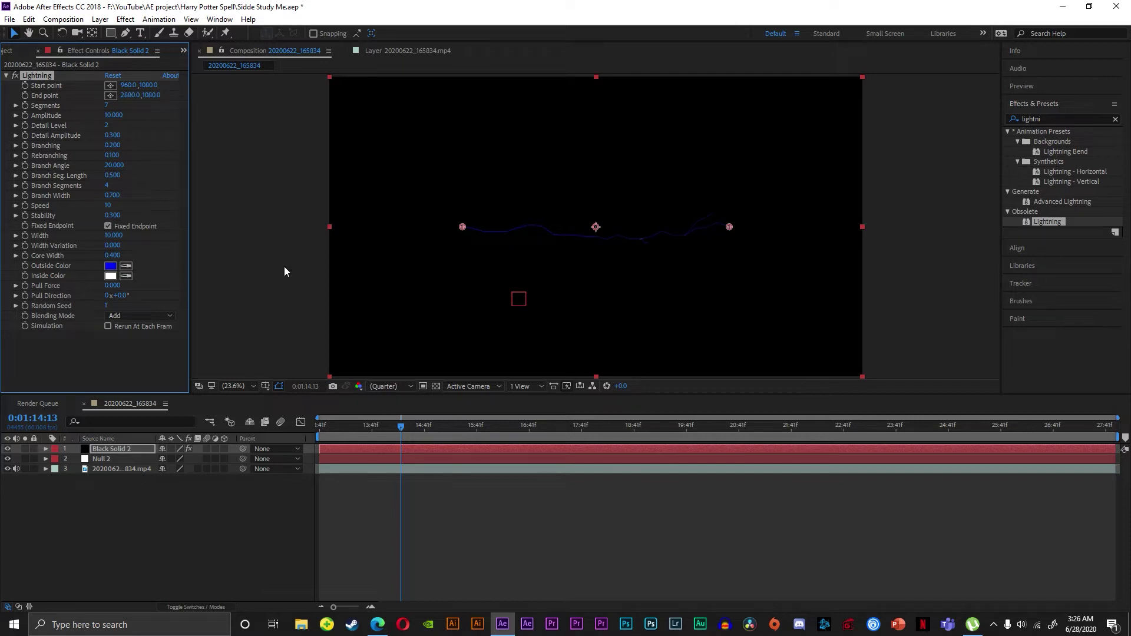
pyautogui.moveTo(136, 86); pyautogui.dragTo(81, 102)
pyautogui.moveTo(146, 87); pyautogui.dragTo(92, 108)
pyautogui.moveTo(114, 115); pyautogui.dragTo(133, 122)
pyautogui.moveTo(108, 126); pyautogui.dragTo(112, 128)
pyautogui.moveTo(118, 242); pyautogui.dragTo(265, 256)
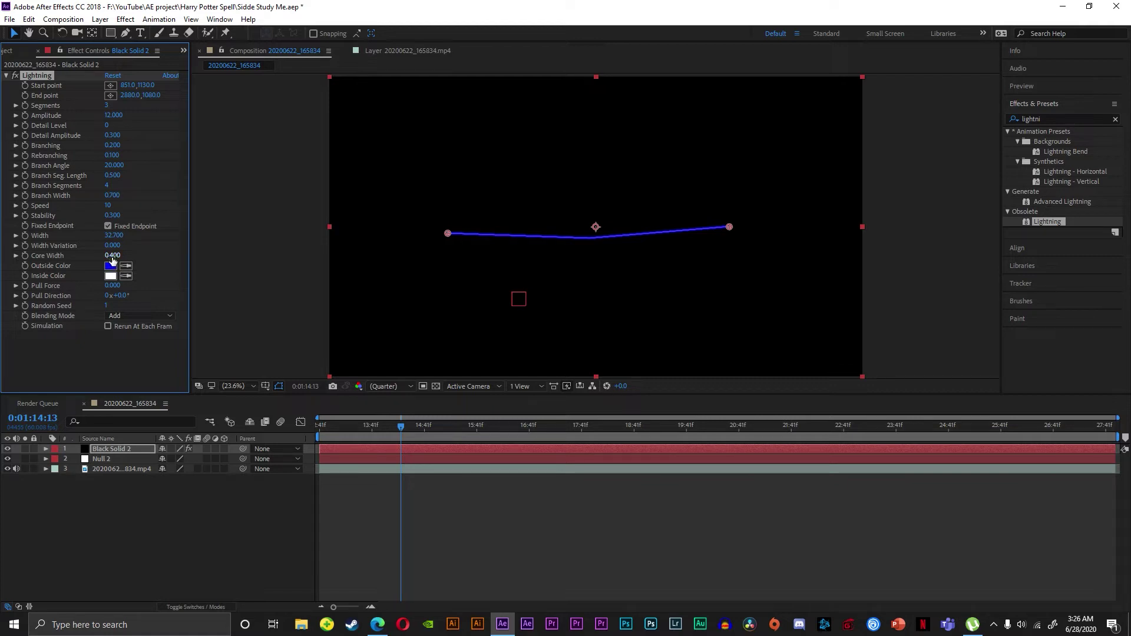
pyautogui.moveTo(113, 256)
pyautogui.mouseDown()
pyautogui.moveTo(139, 261)
pyautogui.moveTo(123, 265)
pyautogui.mouseUp()
# - Pre-compose Black Solid 2 as Black Solid 2 Comp 1, moving all attributes into it
pyautogui.rightClick(347, 452)
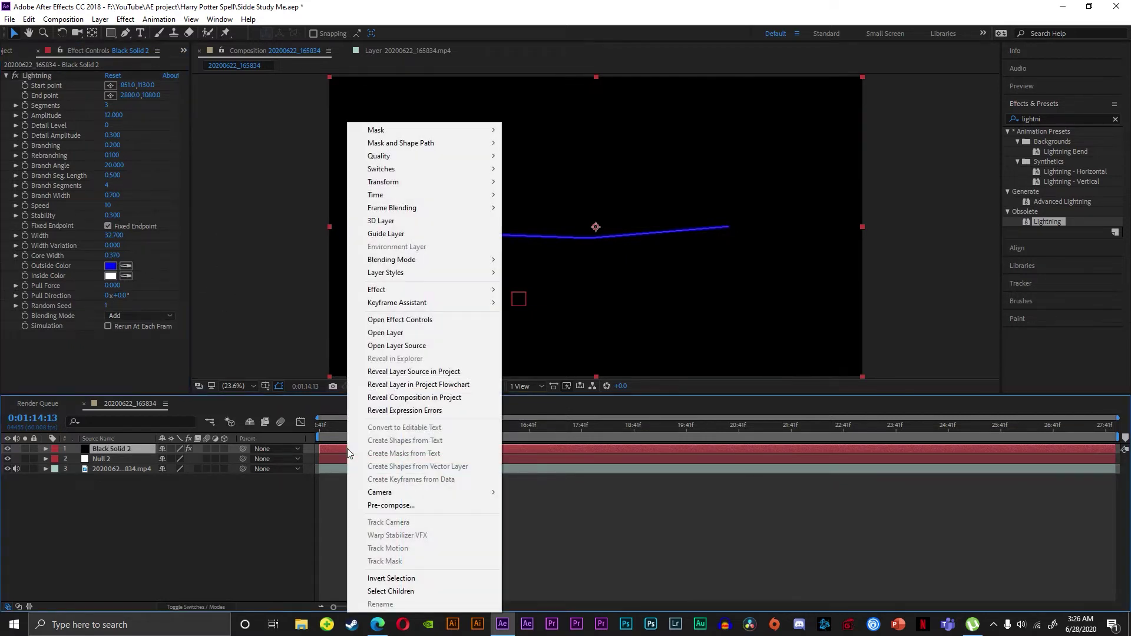
pyautogui.click(381, 505)
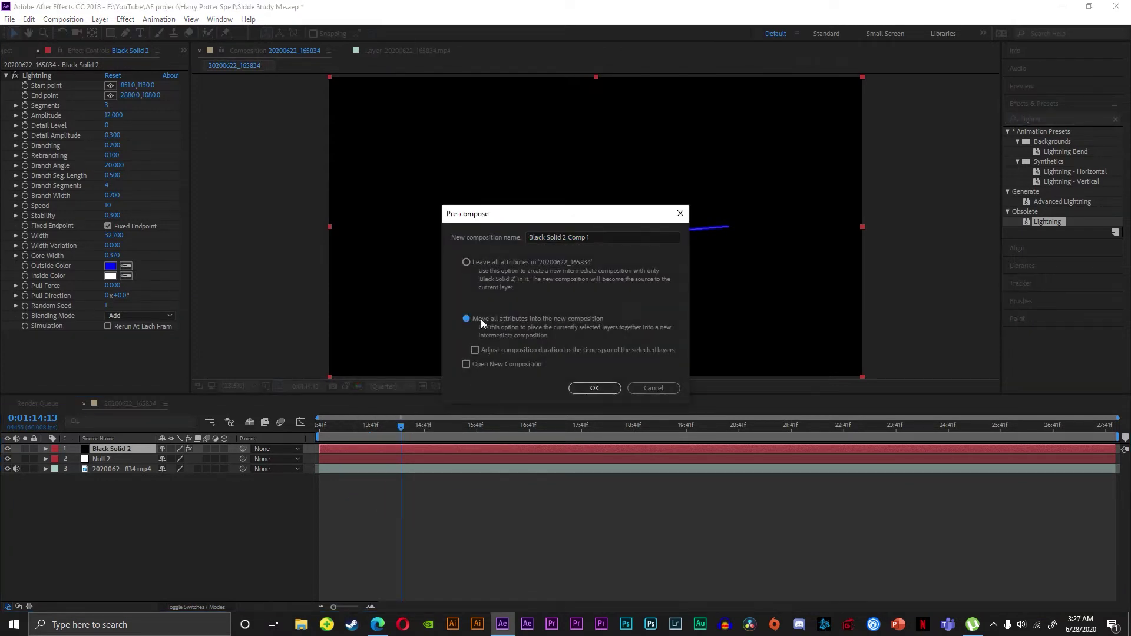
pyautogui.click(592, 388)
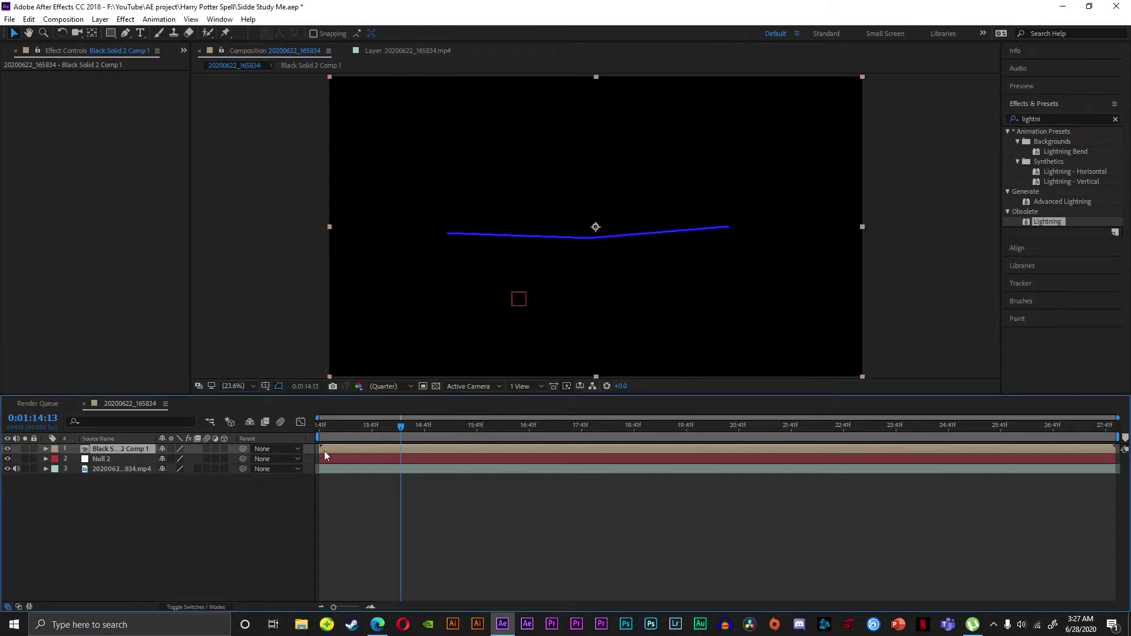
# - Make Black Solid 2 Comp 1 a 3D layer with Screen blending over the rice-field footage
pyautogui.click(224, 449)
pyautogui.rightClick(136, 446)
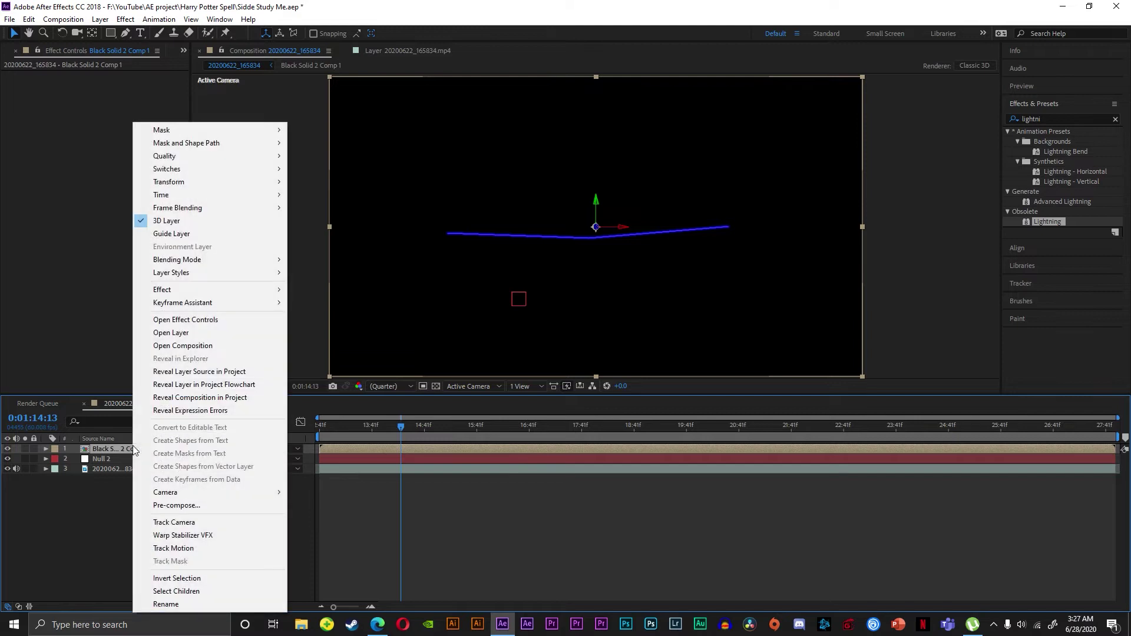
pyautogui.moveTo(208, 261)
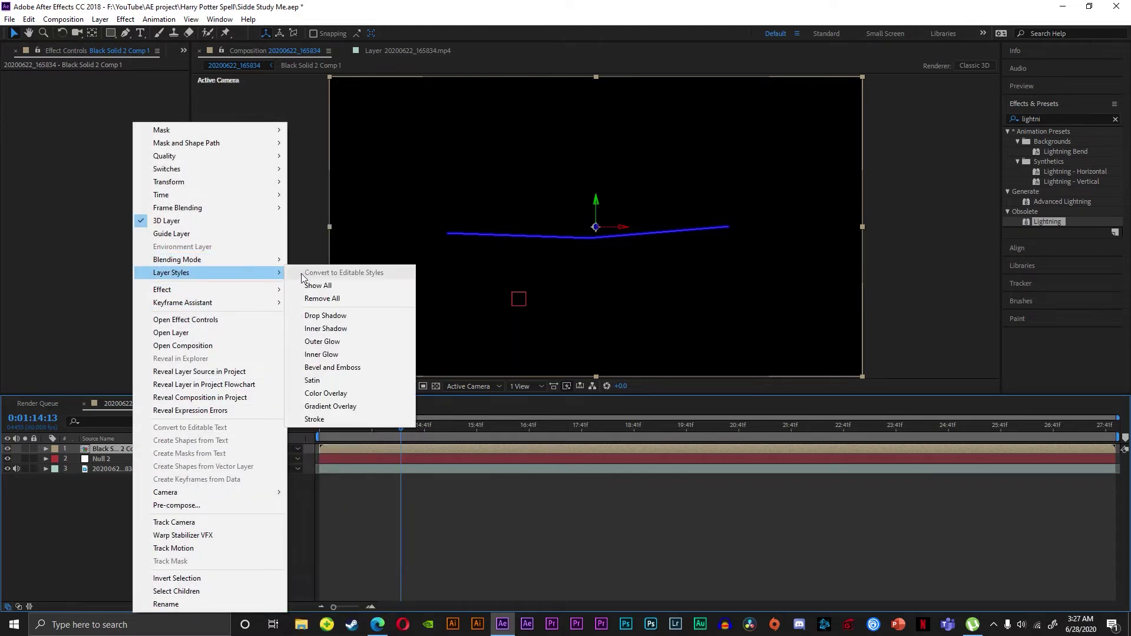
pyautogui.click(312, 258)
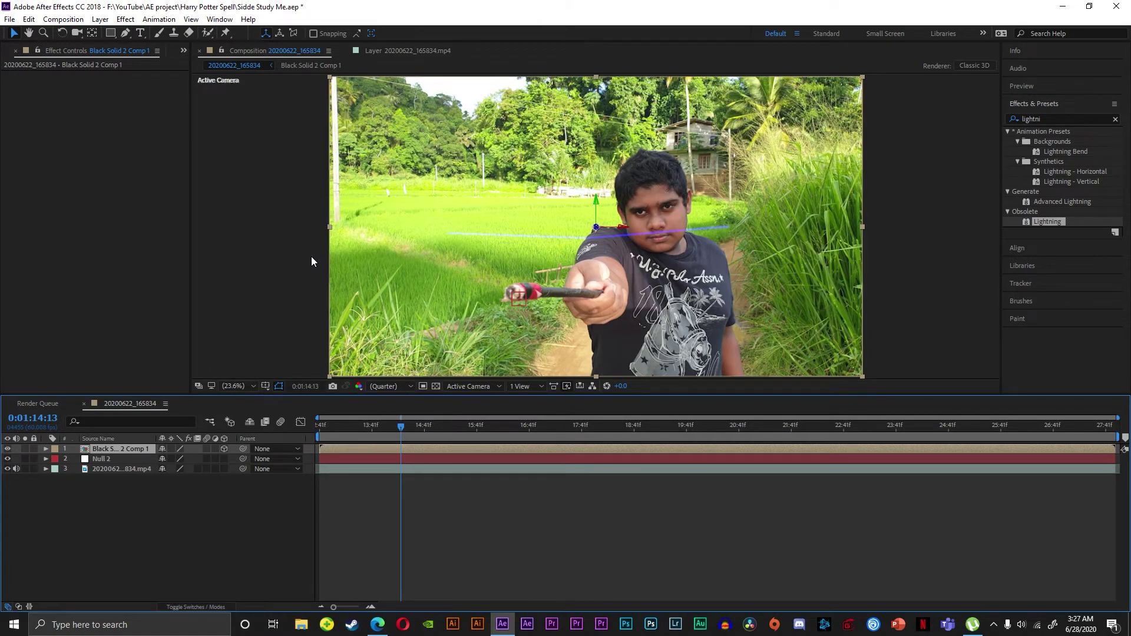
pyautogui.hotkey('ctrl', 'z')
pyautogui.rightClick(136, 447)
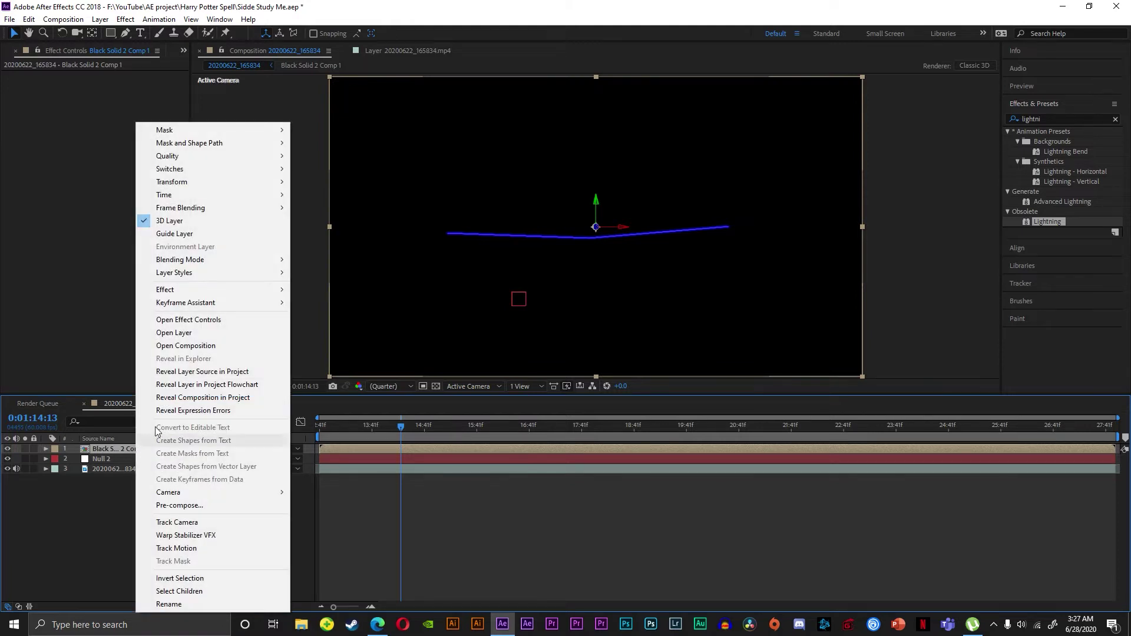
pyautogui.moveTo(230, 263)
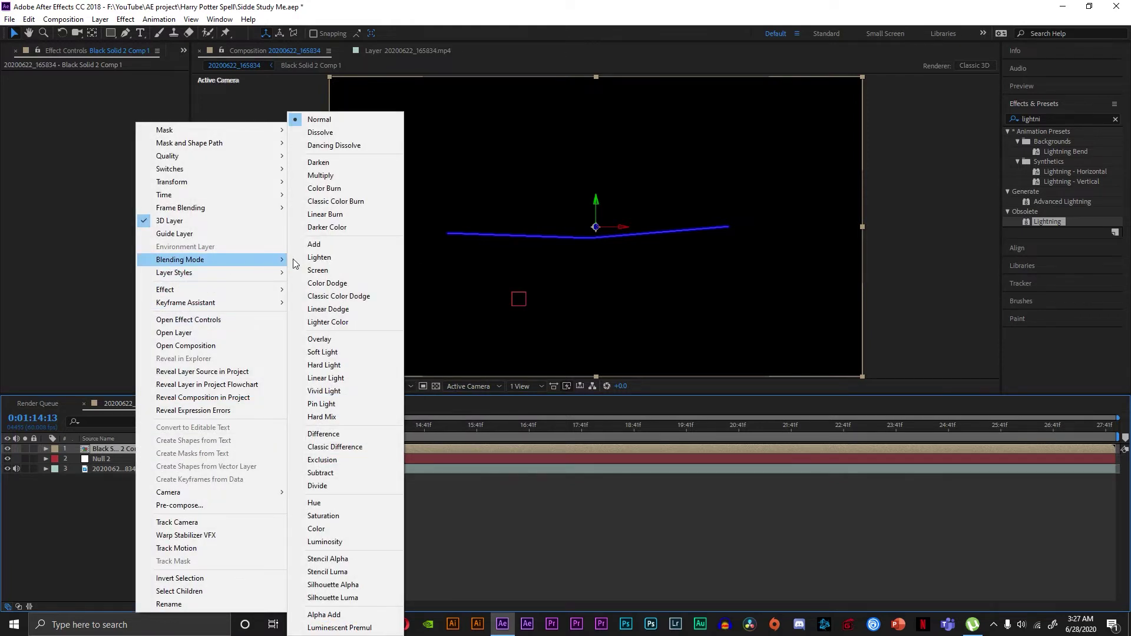
pyautogui.click(321, 271)
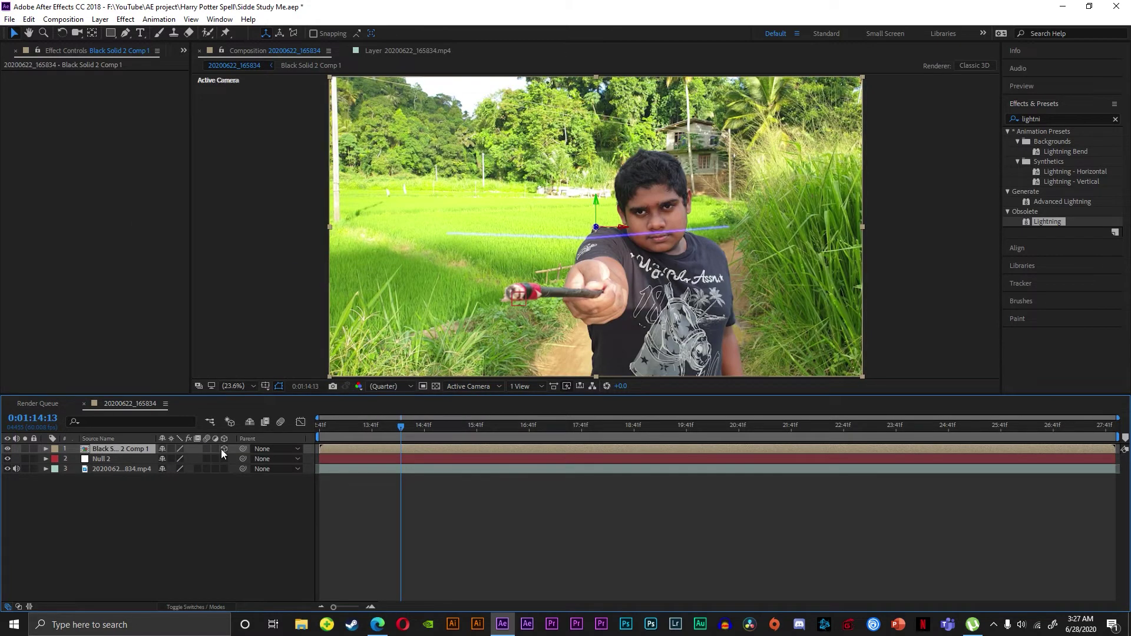
pyautogui.click(46, 449)
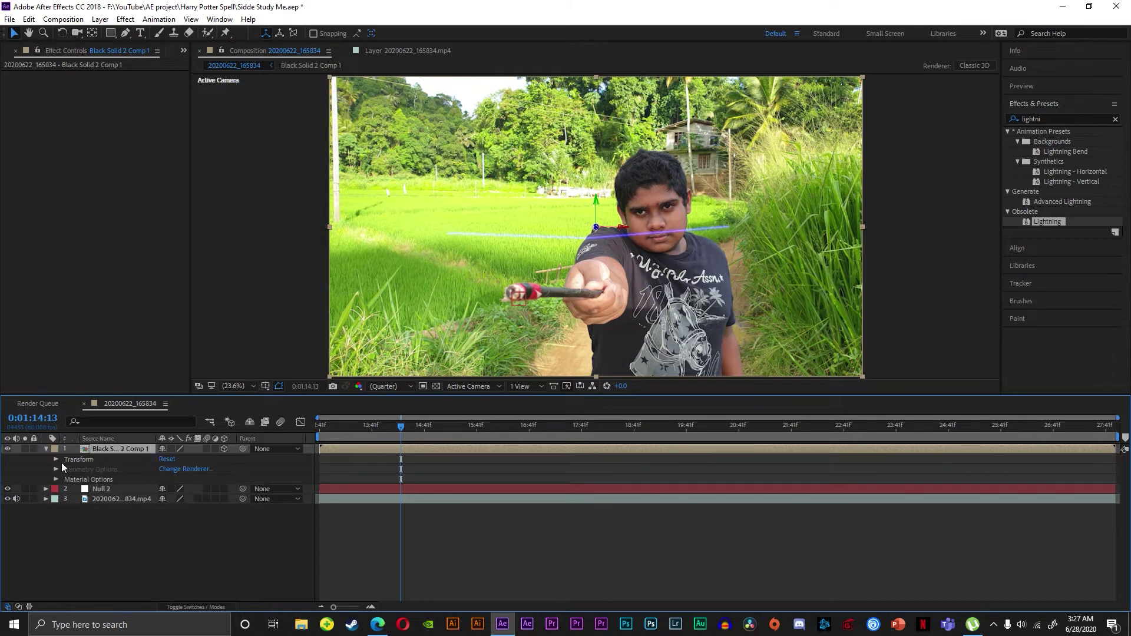
# - Rotate the lightning layer on its Y axis and move it down-left toward the wand tip
pyautogui.click(58, 462)
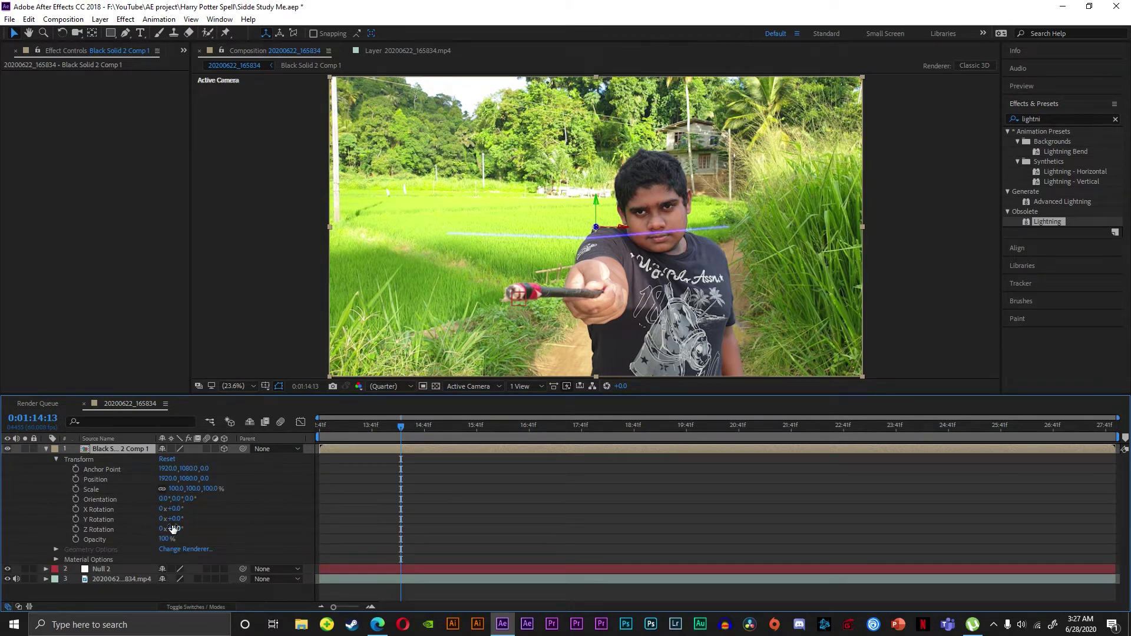
pyautogui.moveTo(173, 528); pyautogui.dragTo(142, 518)
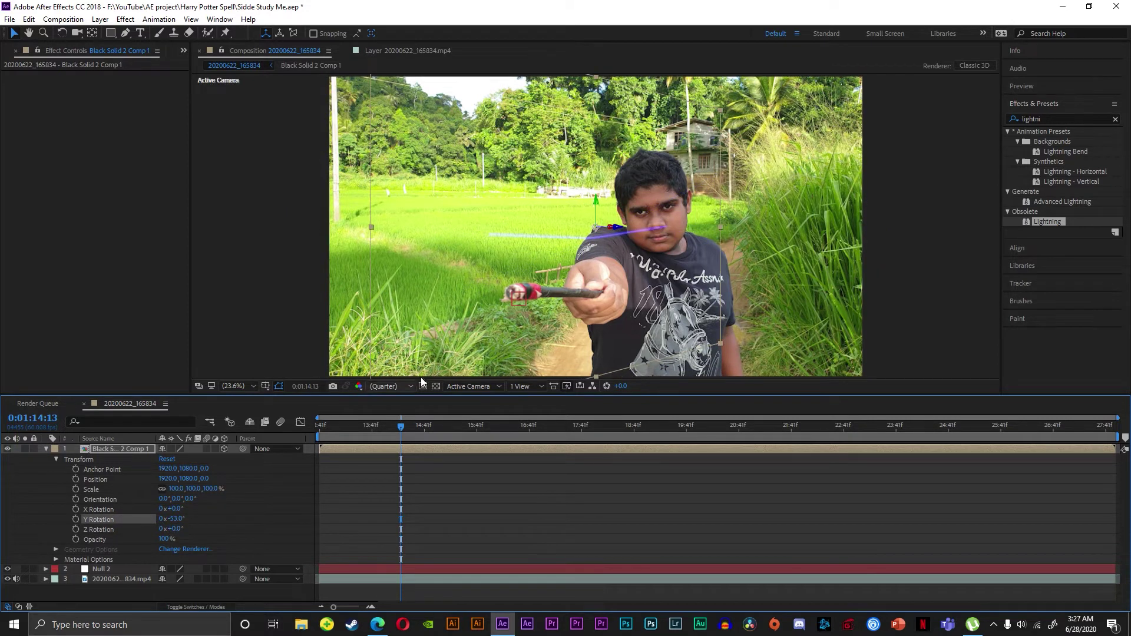
pyautogui.moveTo(422, 382)
pyautogui.mouseDown()
pyautogui.moveTo(242, 425)
pyautogui.moveTo(254, 421)
pyautogui.mouseUp()
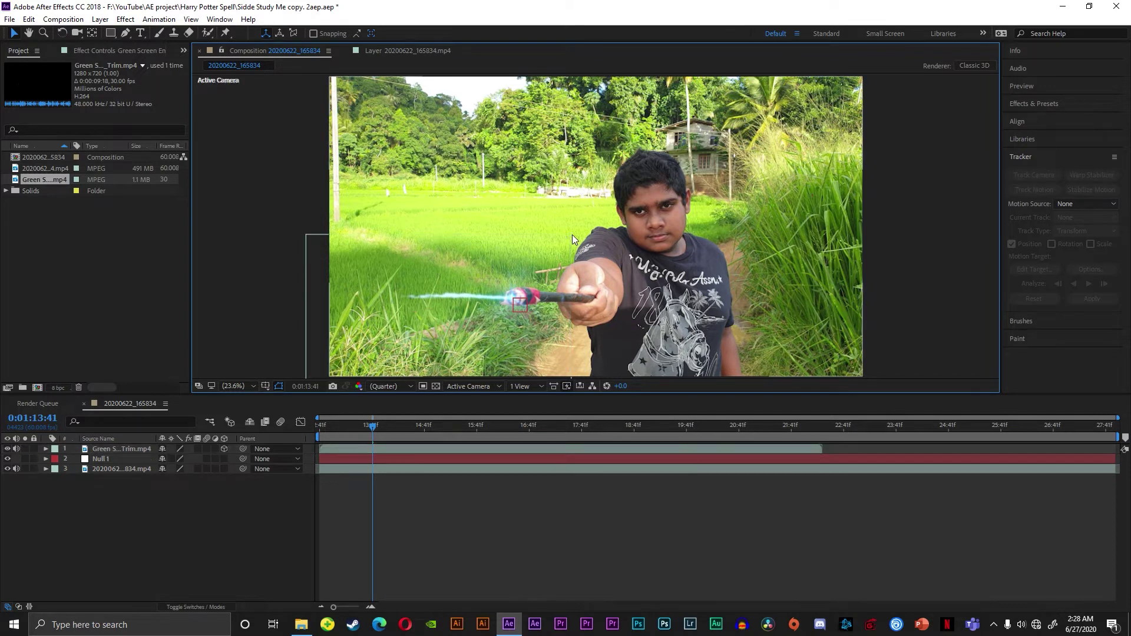
# - Scale the beam layer up slightly and nudge it so the glow reaches the frame's left edge
pyautogui.moveTo(572, 235); pyautogui.dragTo(602, 194)
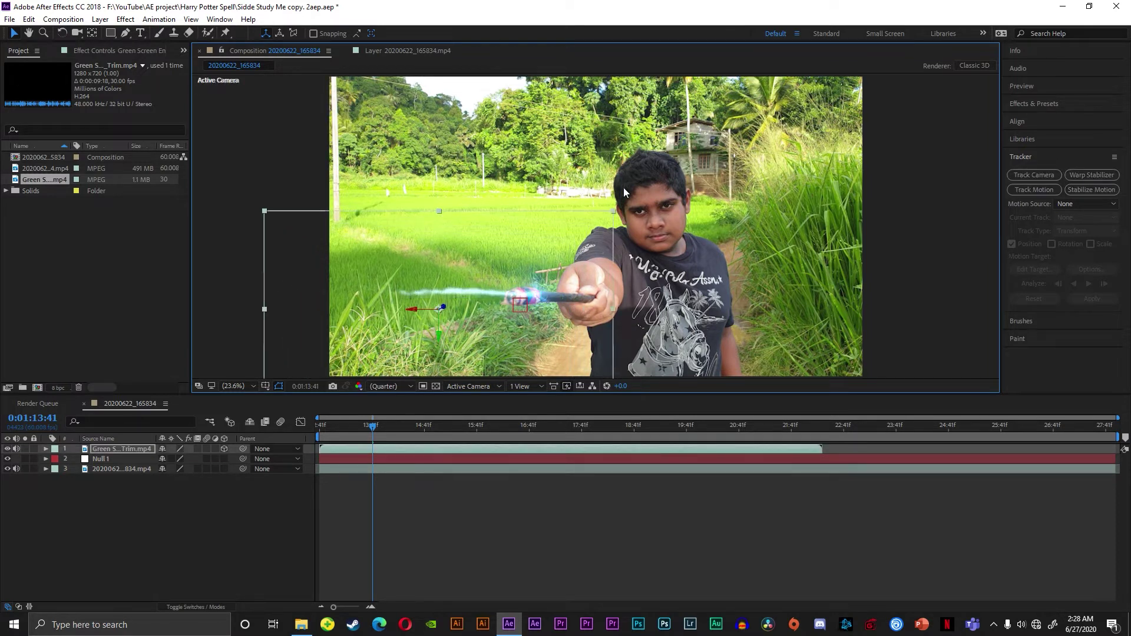
pyautogui.moveTo(540, 278); pyautogui.dragTo(546, 276)
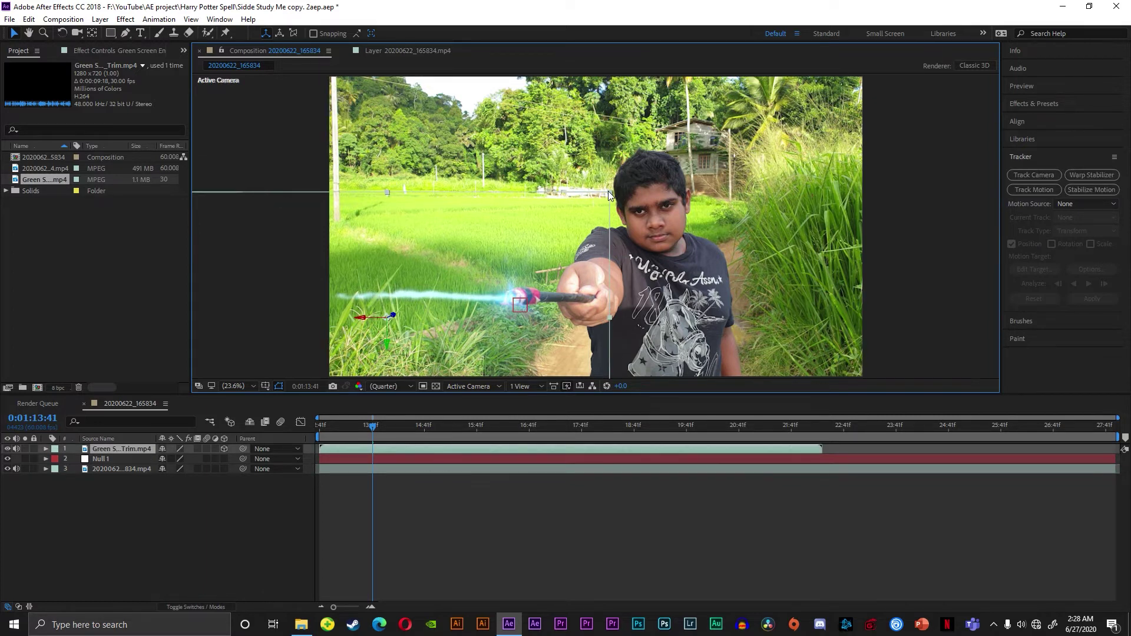
pyautogui.moveTo(610, 192); pyautogui.dragTo(621, 185)
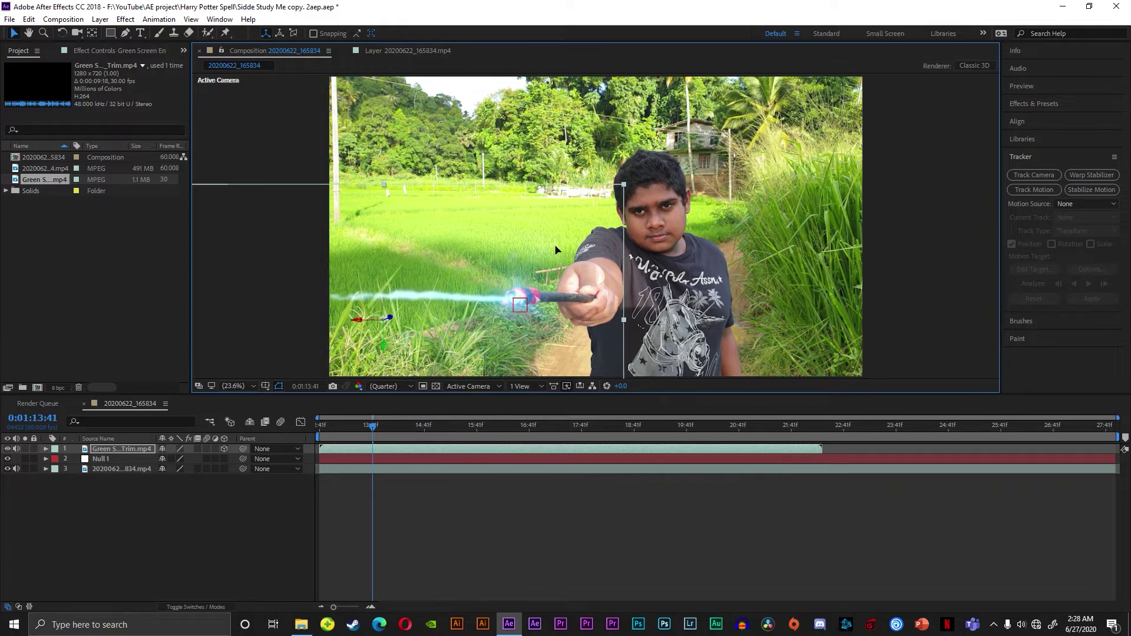
pyautogui.moveTo(557, 244); pyautogui.dragTo(557, 243)
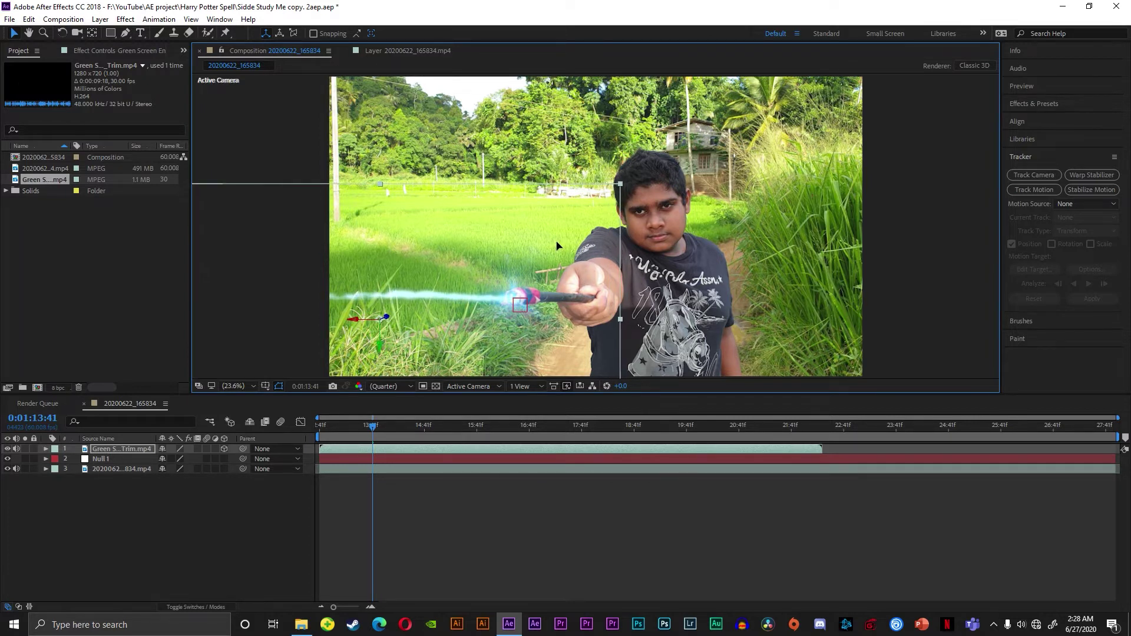
pyautogui.click(34, 451)
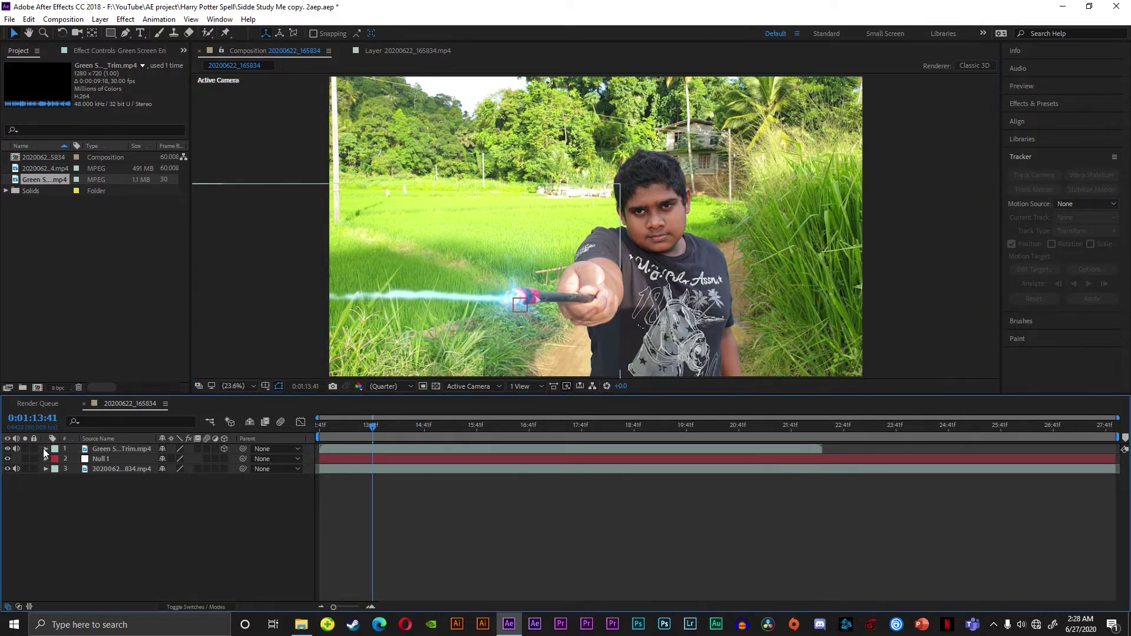
pyautogui.click(46, 449)
pyautogui.click(56, 460)
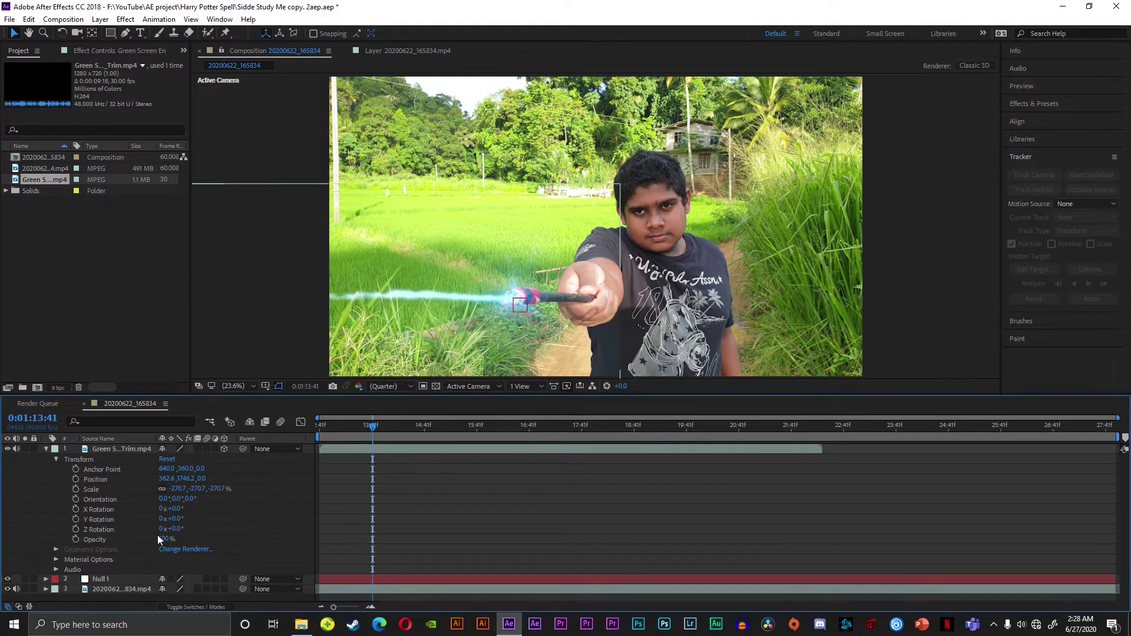
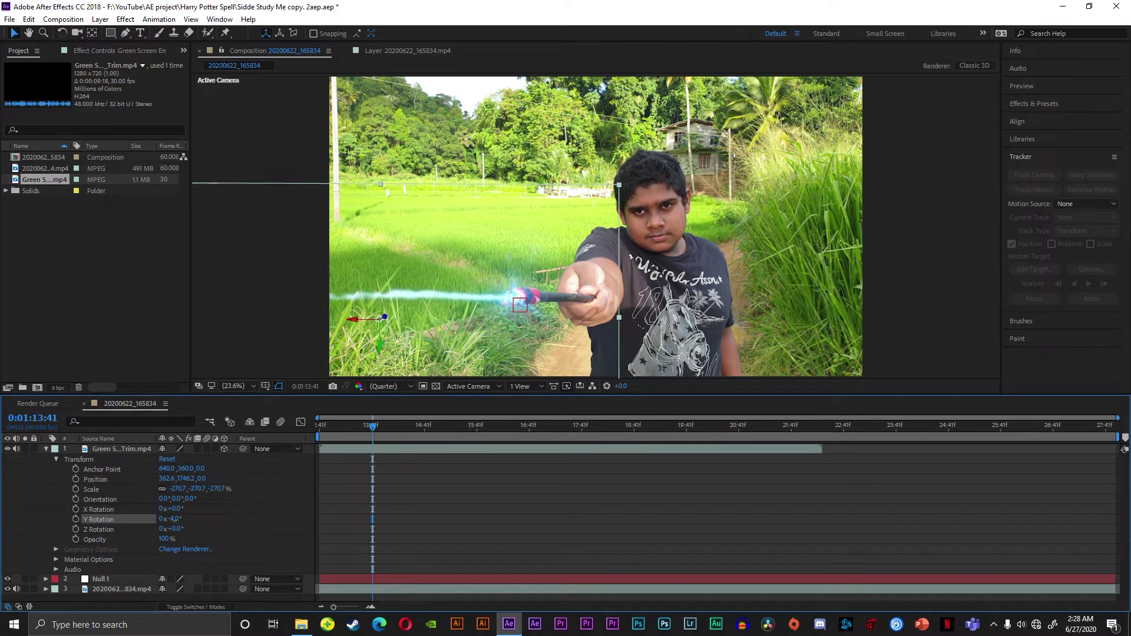
# - Rotate the beam about -17° in Y, adjust its Z rotation, and nudge it toward the wand tip
pyautogui.moveTo(174, 519); pyautogui.dragTo(168, 521)
pyautogui.moveTo(376, 314); pyautogui.dragTo(380, 311)
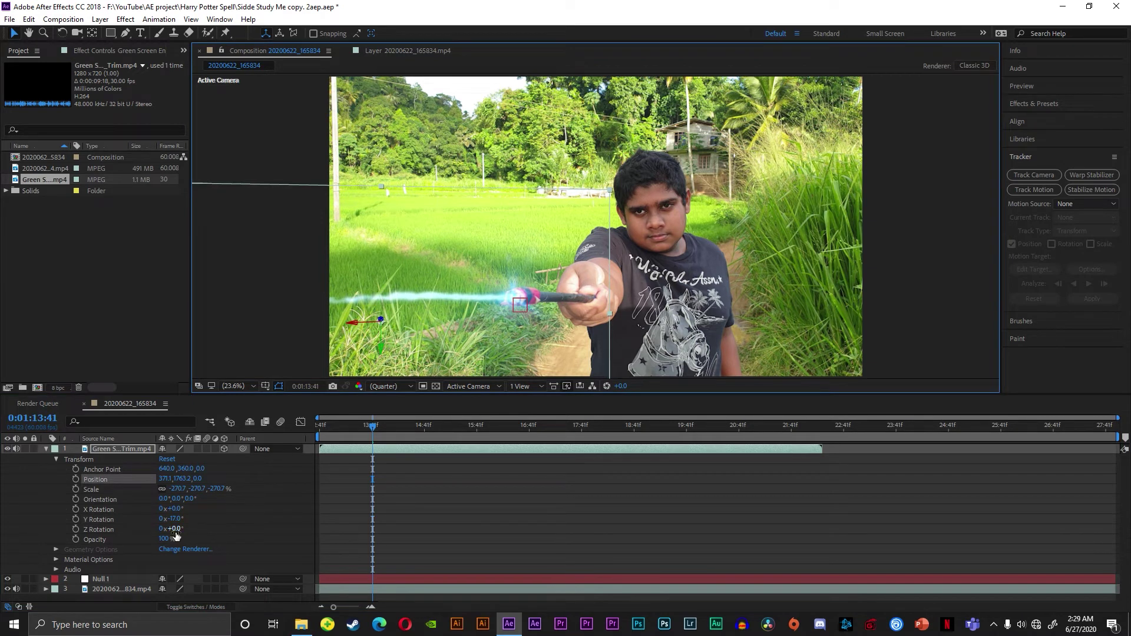
pyautogui.moveTo(176, 529); pyautogui.dragTo(176, 529)
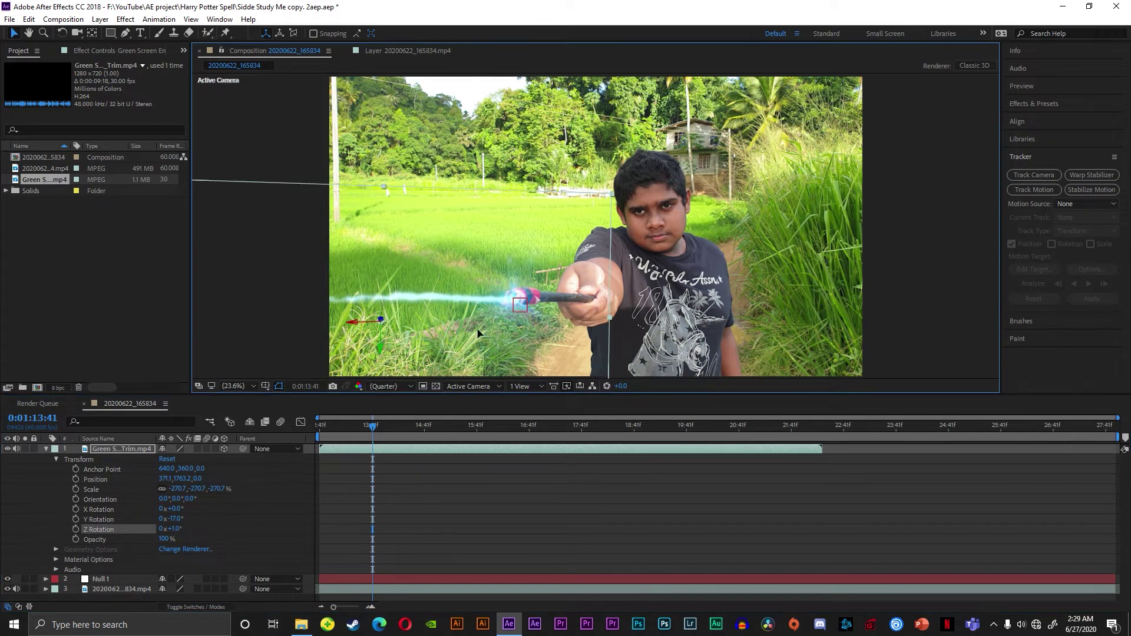
pyautogui.moveTo(478, 334); pyautogui.dragTo(483, 334)
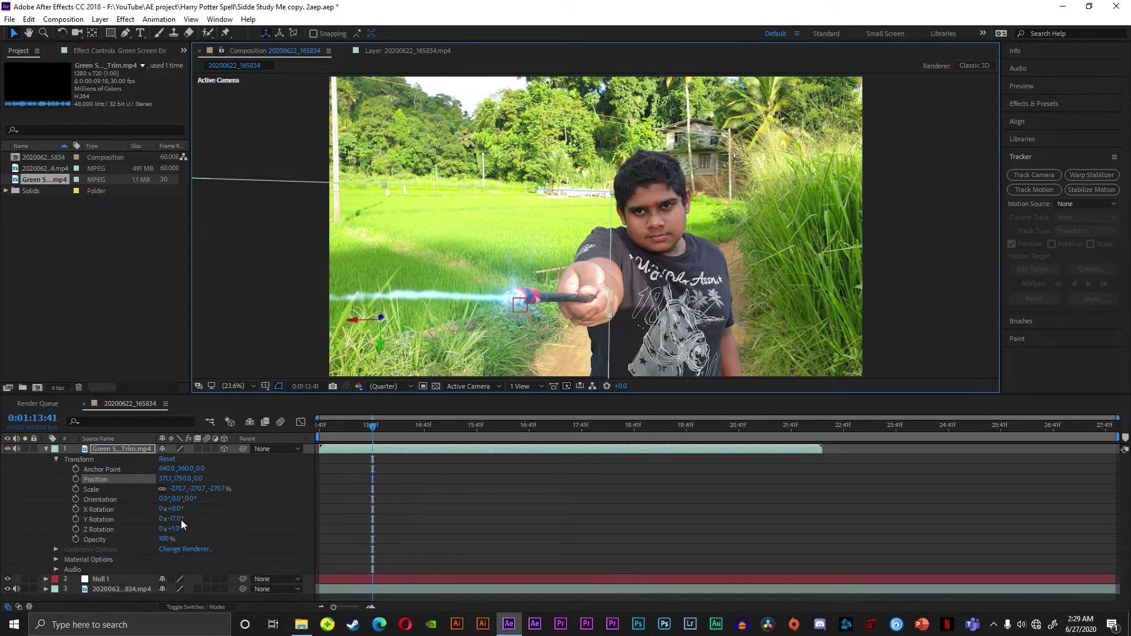
# - Scale the beam to -280.7%, shift it left, and collapse its Transform properties
pyautogui.moveTo(174, 489); pyautogui.dragTo(179, 488)
pyautogui.moveTo(430, 345); pyautogui.dragTo(427, 344)
pyautogui.click(717, 269)
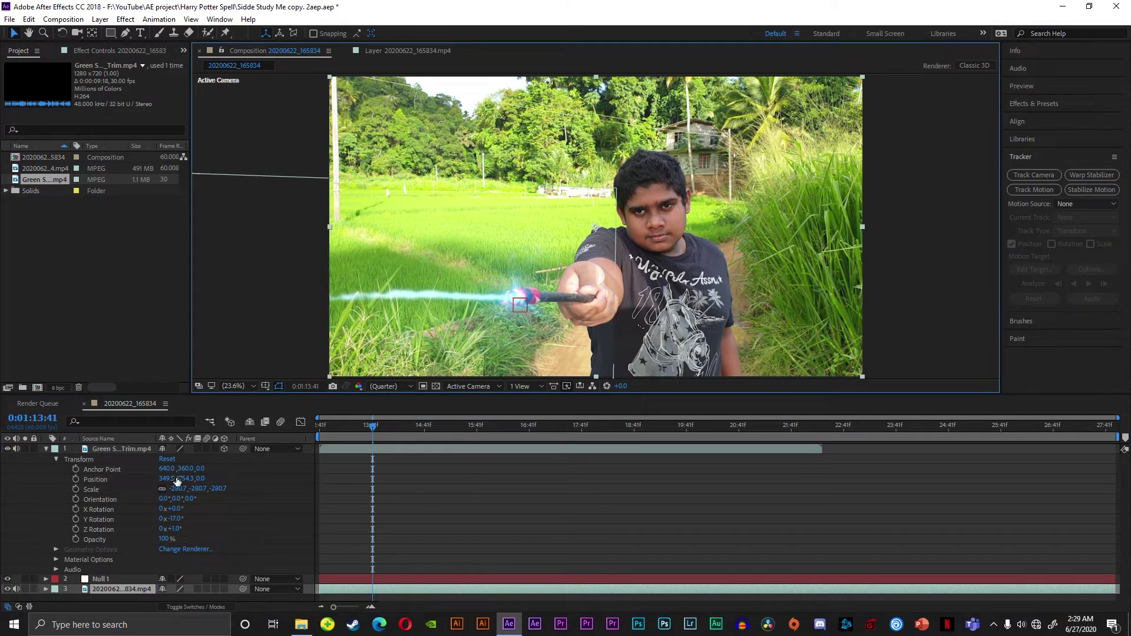
pyautogui.click(46, 449)
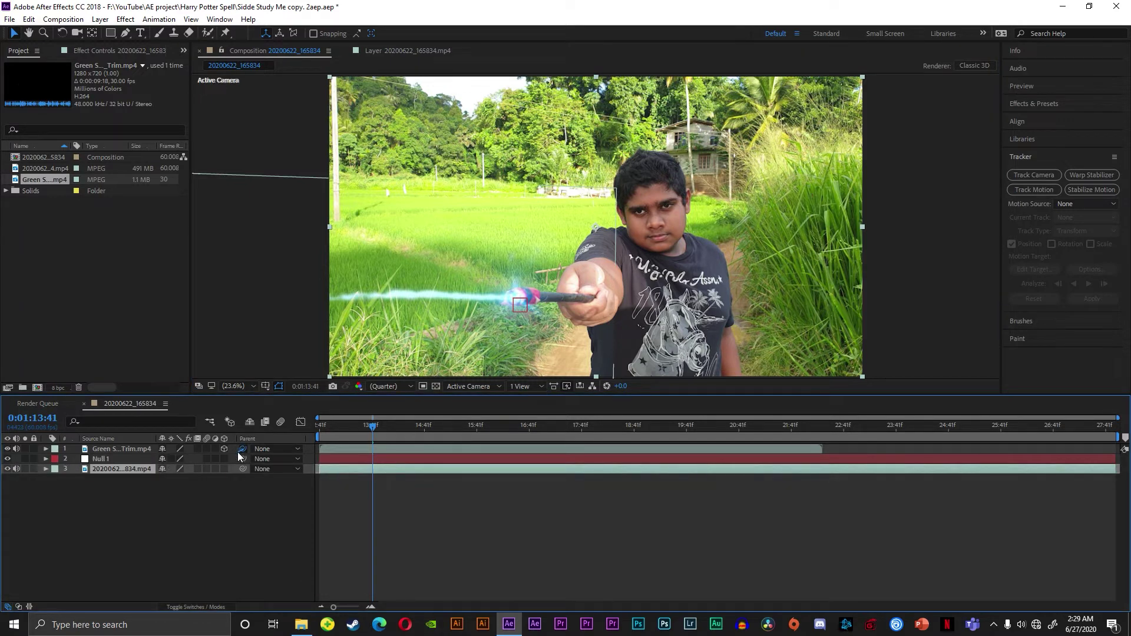
# - Parent the beam layer to Null 1 and scrub frames to confirm it follows the wand
pyautogui.moveTo(240, 453); pyautogui.dragTo(119, 459)
pyautogui.moveTo(372, 427); pyautogui.dragTo(492, 450)
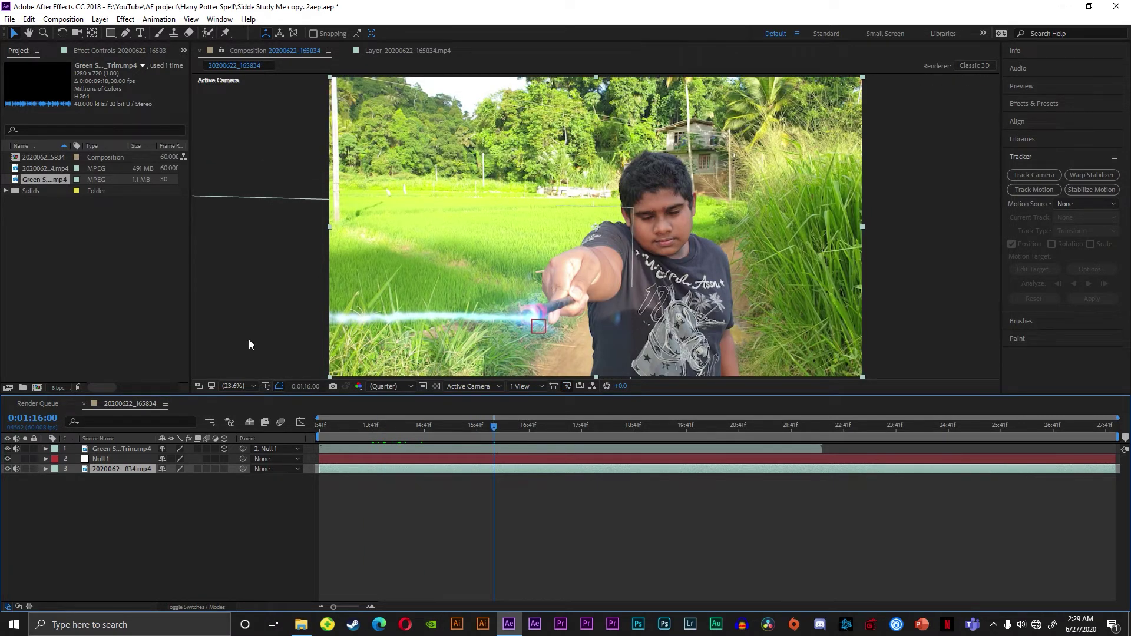
pyautogui.moveTo(492, 425); pyautogui.dragTo(424, 434)
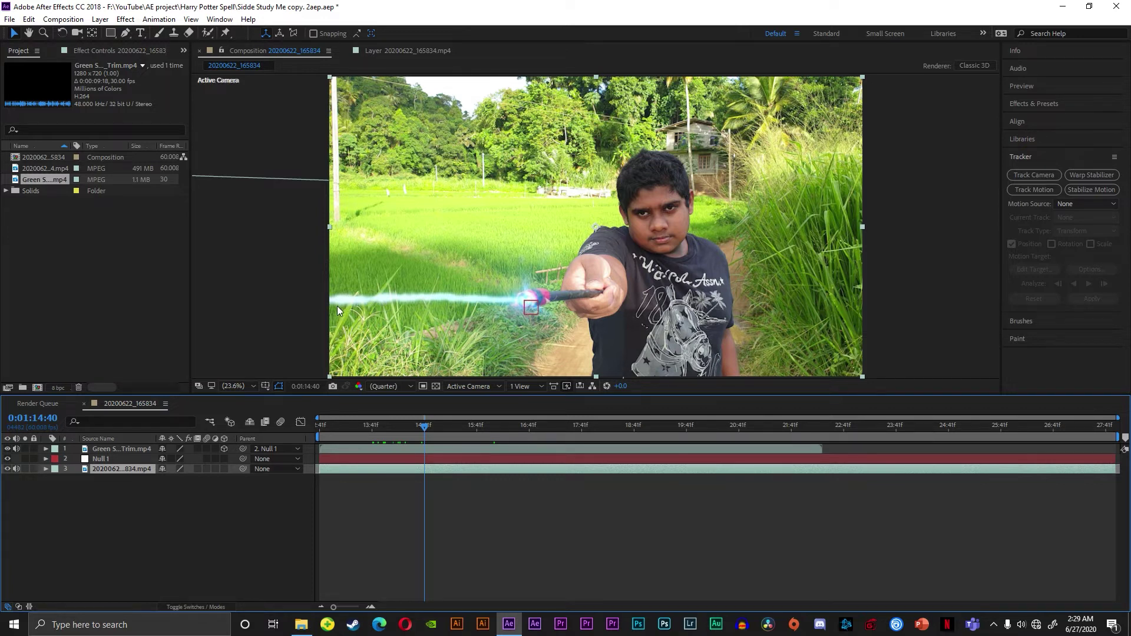
# - Place a puppet pin on the beam layer at the wand tip and adjust it
pyautogui.click(226, 32)
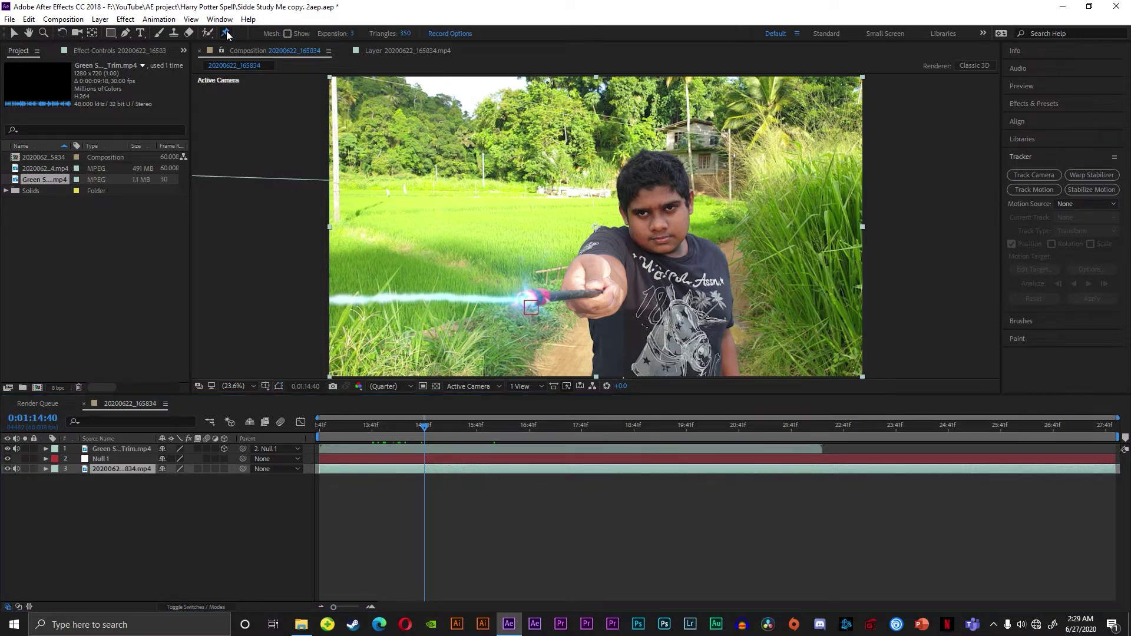
pyautogui.click(529, 297)
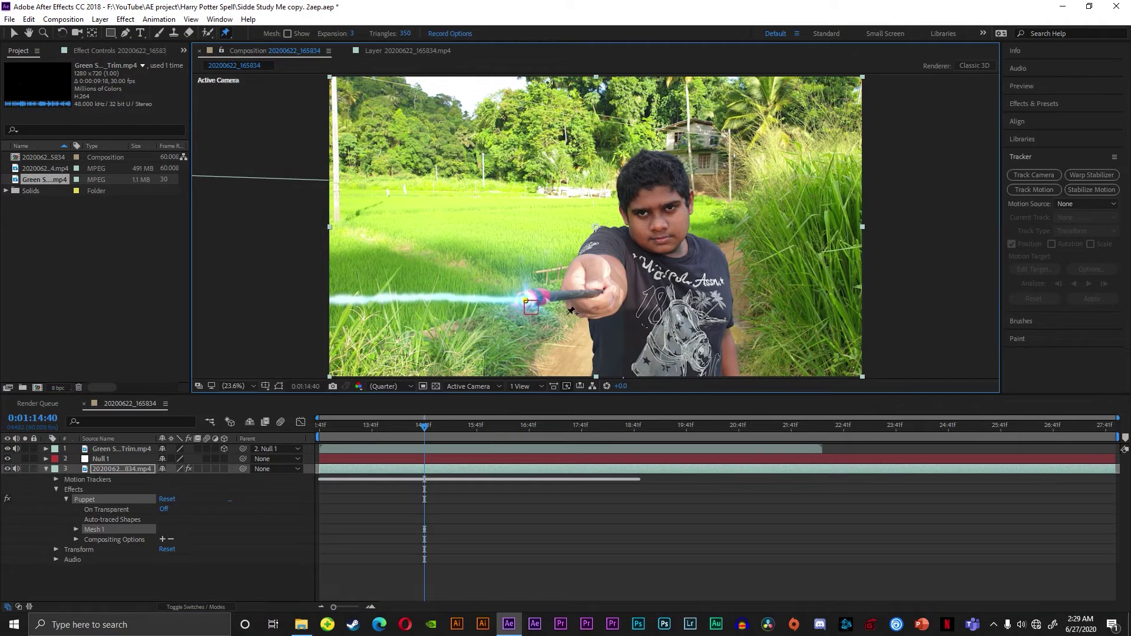
pyautogui.click(423, 448)
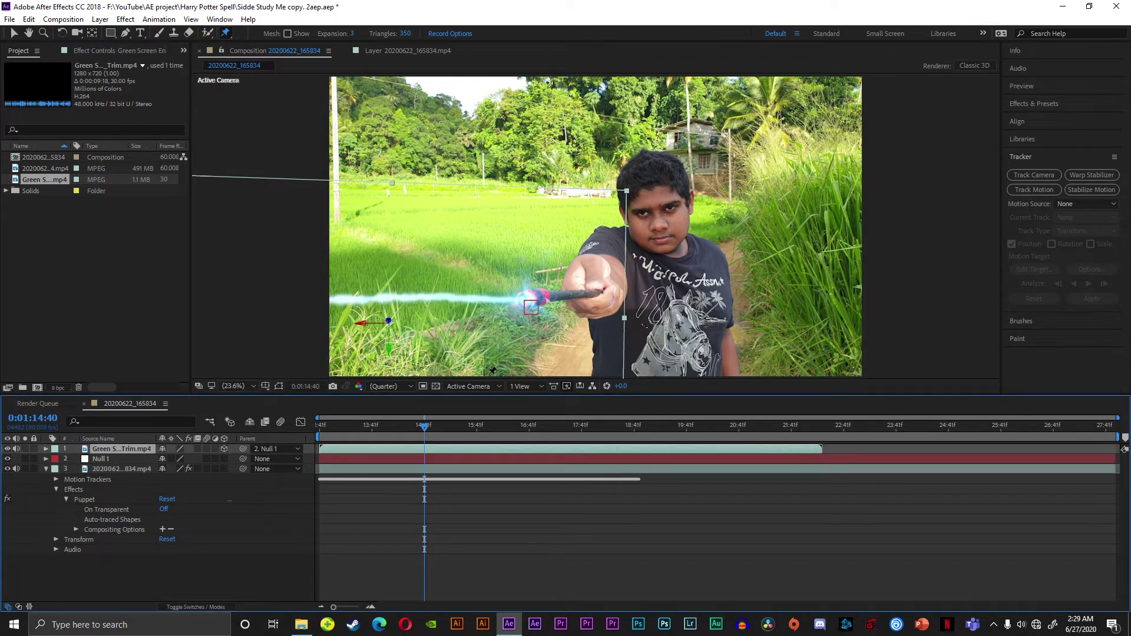
pyautogui.click(523, 302)
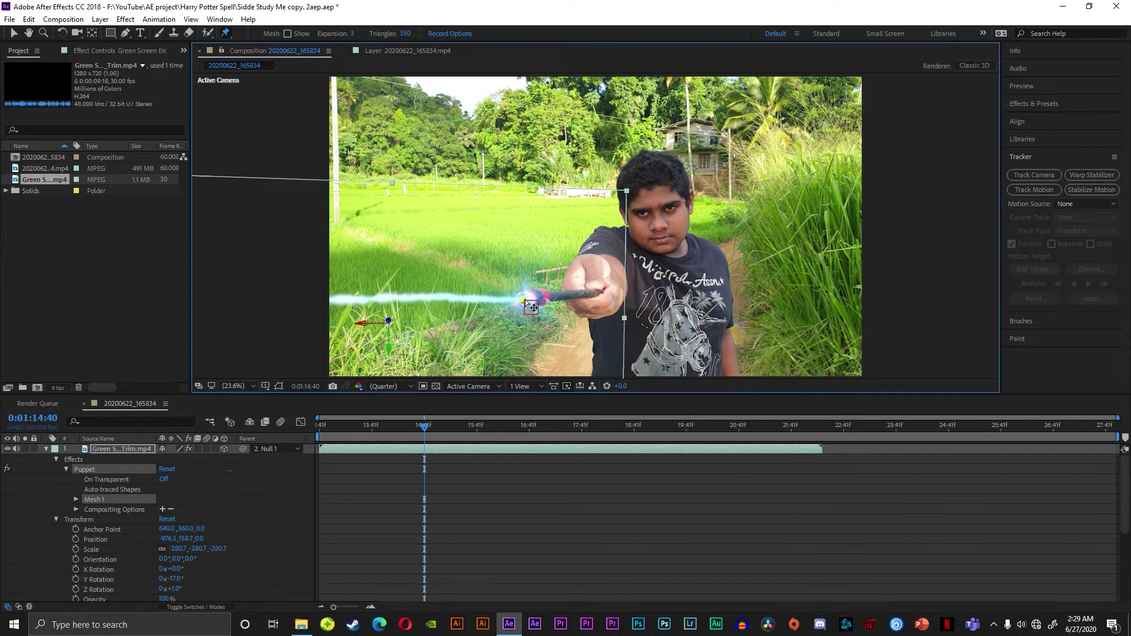
pyautogui.moveTo(524, 302); pyautogui.dragTo(528, 297)
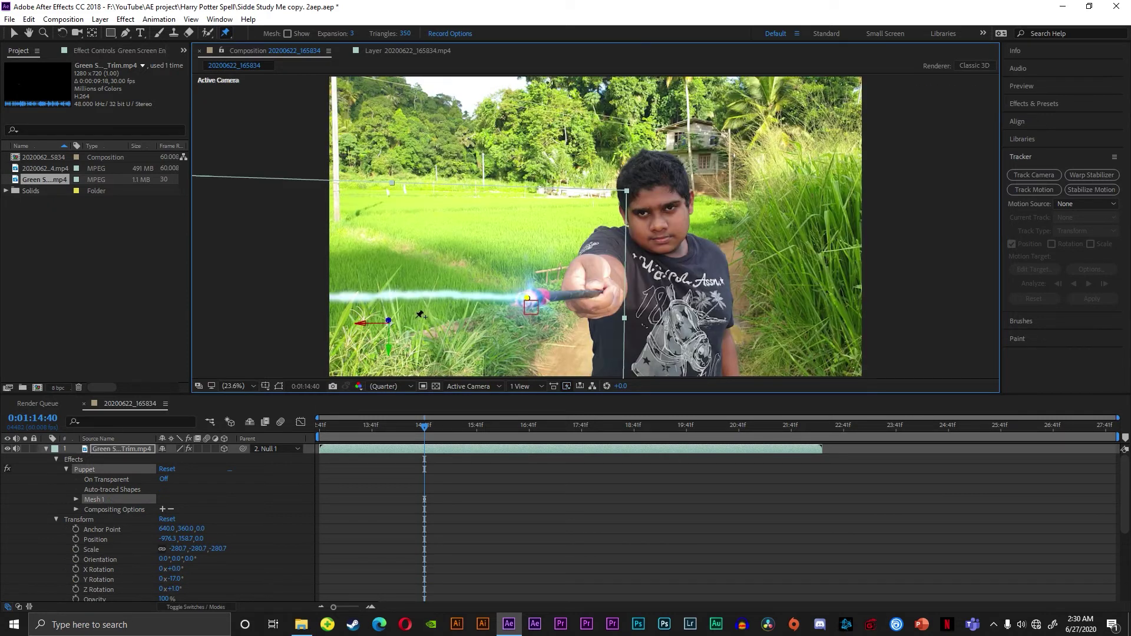
# - Add pins along the beam toward its left end and drag them into a gentle curve
pyautogui.click(425, 295)
pyautogui.moveTo(425, 296); pyautogui.dragTo(426, 288)
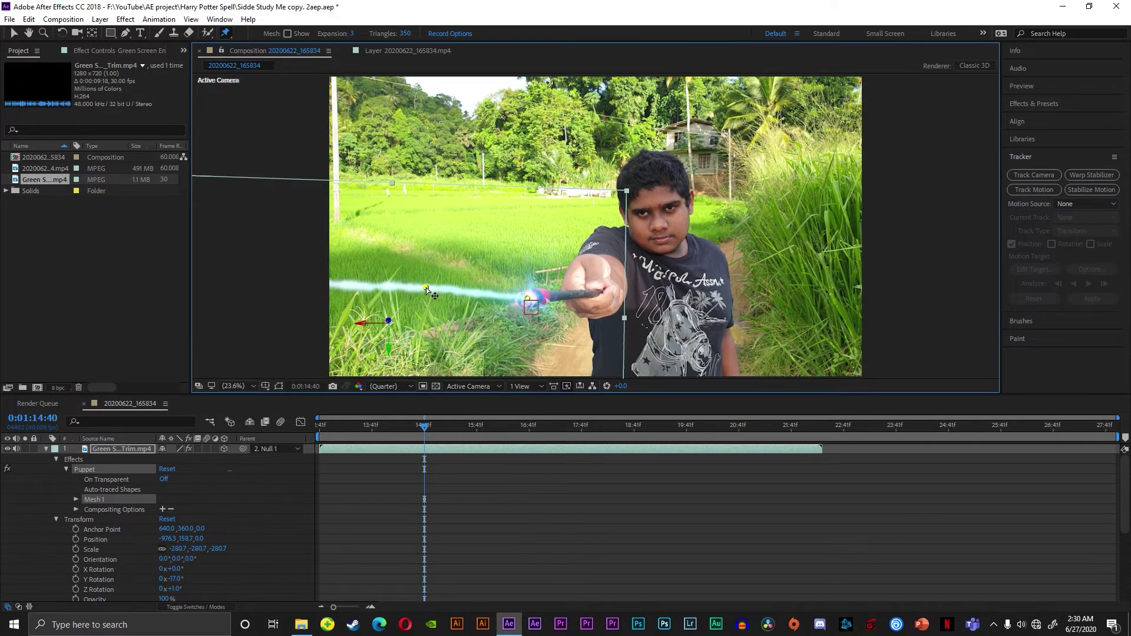
pyautogui.click(354, 289)
pyautogui.moveTo(354, 289); pyautogui.dragTo(348, 302)
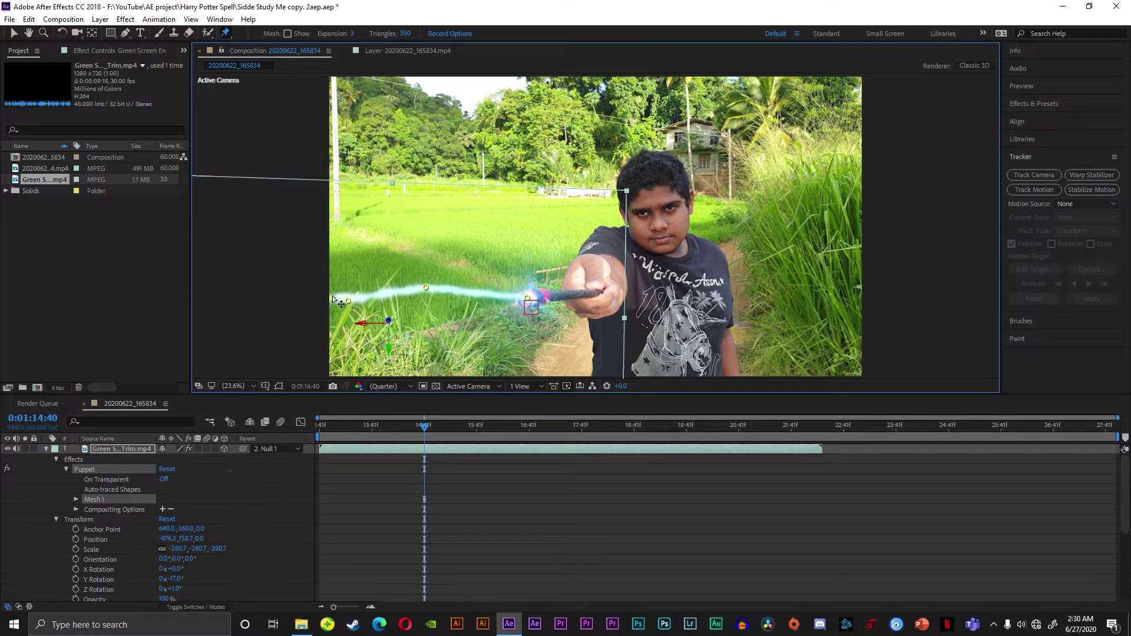
pyautogui.click(329, 290)
pyautogui.click(329, 275)
pyautogui.moveTo(331, 300)
pyautogui.mouseDown()
pyautogui.moveTo(328, 322)
pyautogui.moveTo(327, 304)
pyautogui.mouseUp()
pyautogui.click(349, 300)
# - Check the bent beam on another frame, collapse both layers, and return to the Selection tool
pyautogui.moveTo(425, 426)
pyautogui.mouseDown()
pyautogui.moveTo(400, 432)
pyautogui.moveTo(457, 446)
pyautogui.mouseUp()
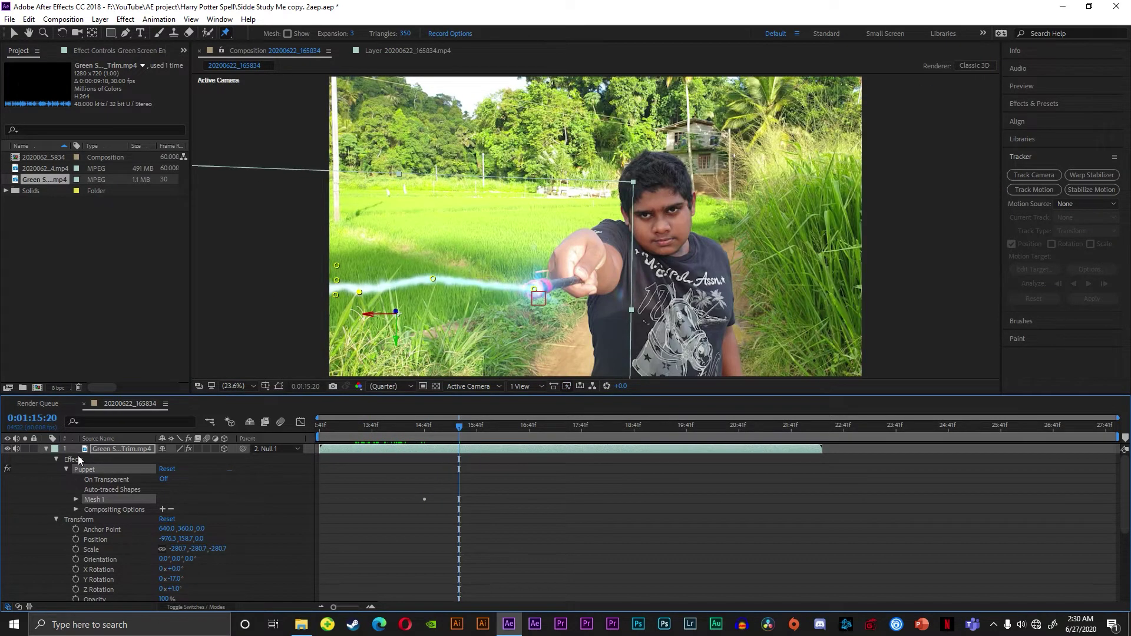
pyautogui.click(47, 449)
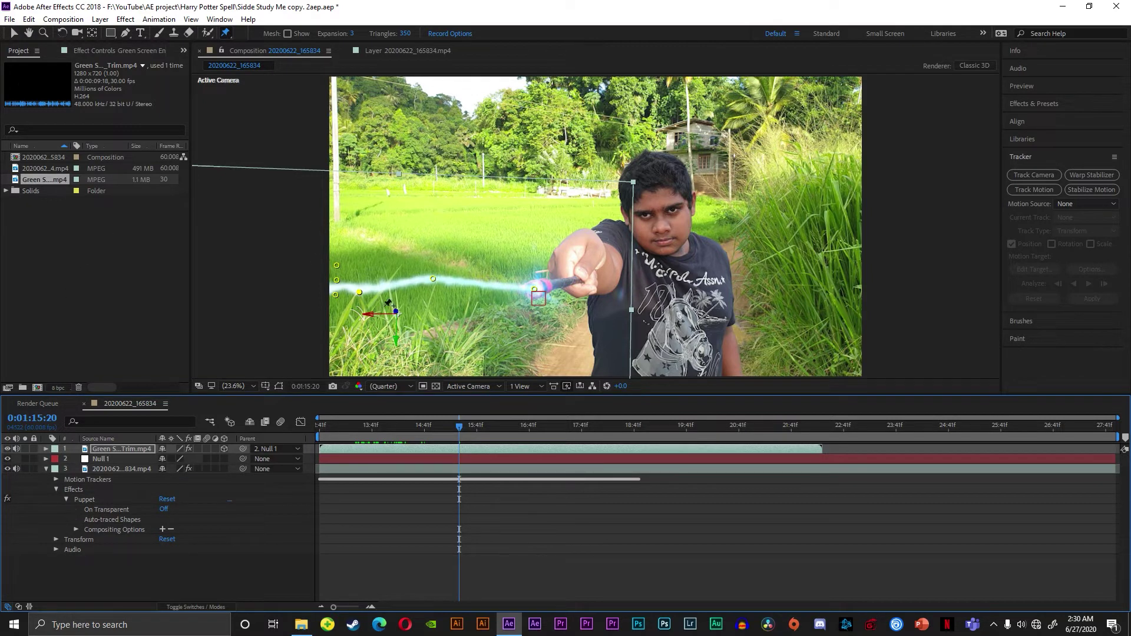
pyautogui.click(44, 469)
pyautogui.click(15, 33)
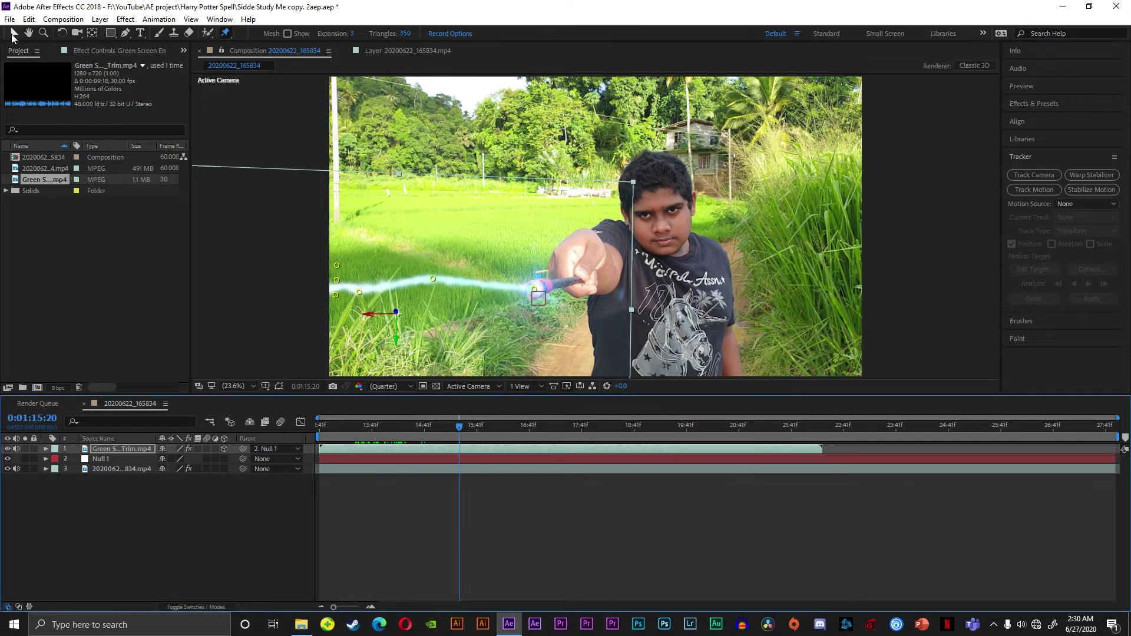
# - Import the glowing light JPG, place it as the top layer, and enlarge it over the wand
pyautogui.click(603, 111)
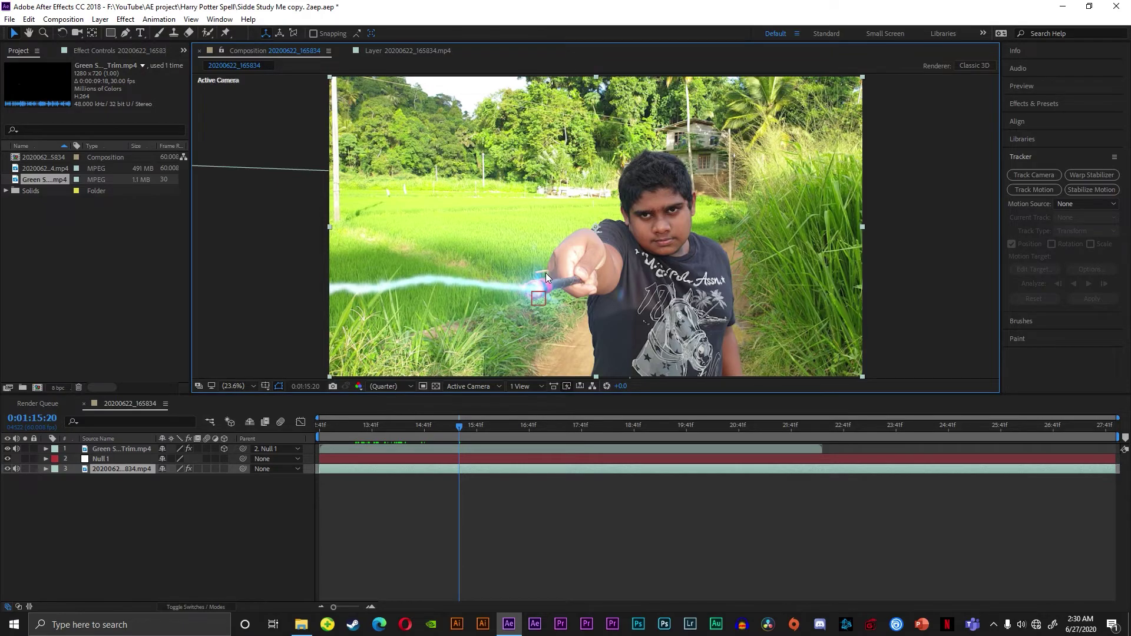
pyautogui.moveTo(546, 274); pyautogui.dragTo(88, 277)
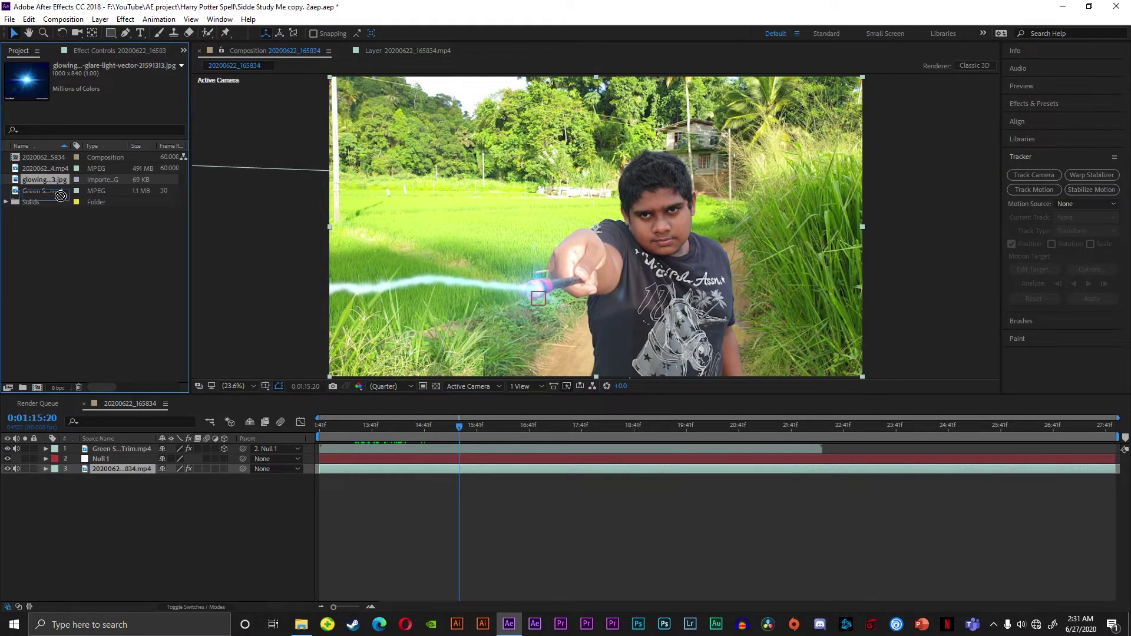
pyautogui.moveTo(47, 180); pyautogui.dragTo(93, 449)
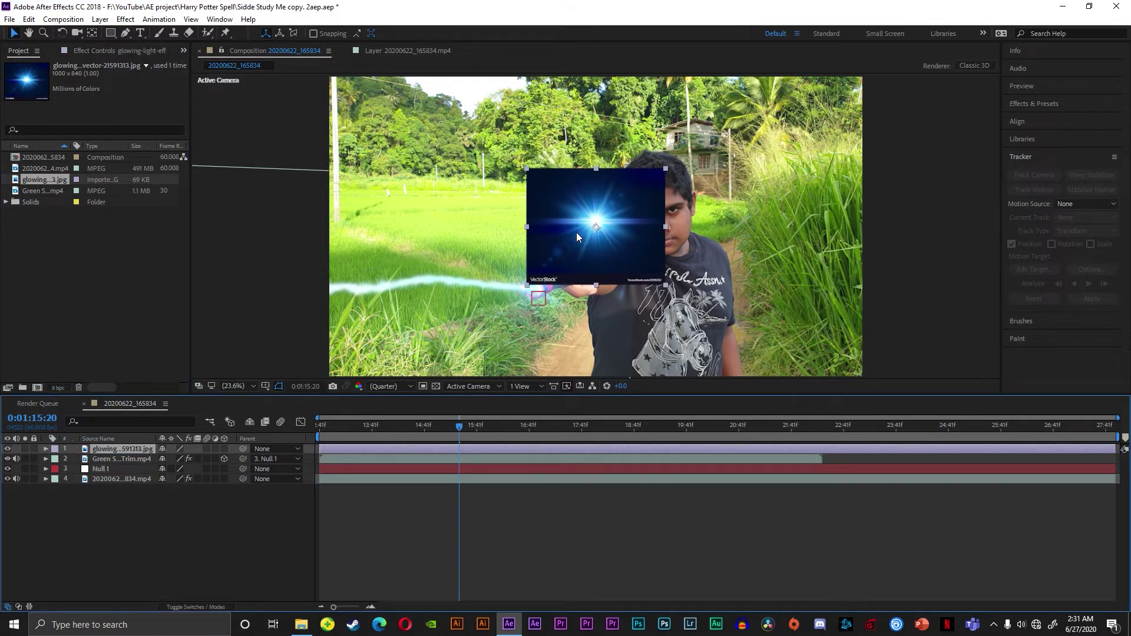
pyautogui.moveTo(527, 286); pyautogui.dragTo(464, 352)
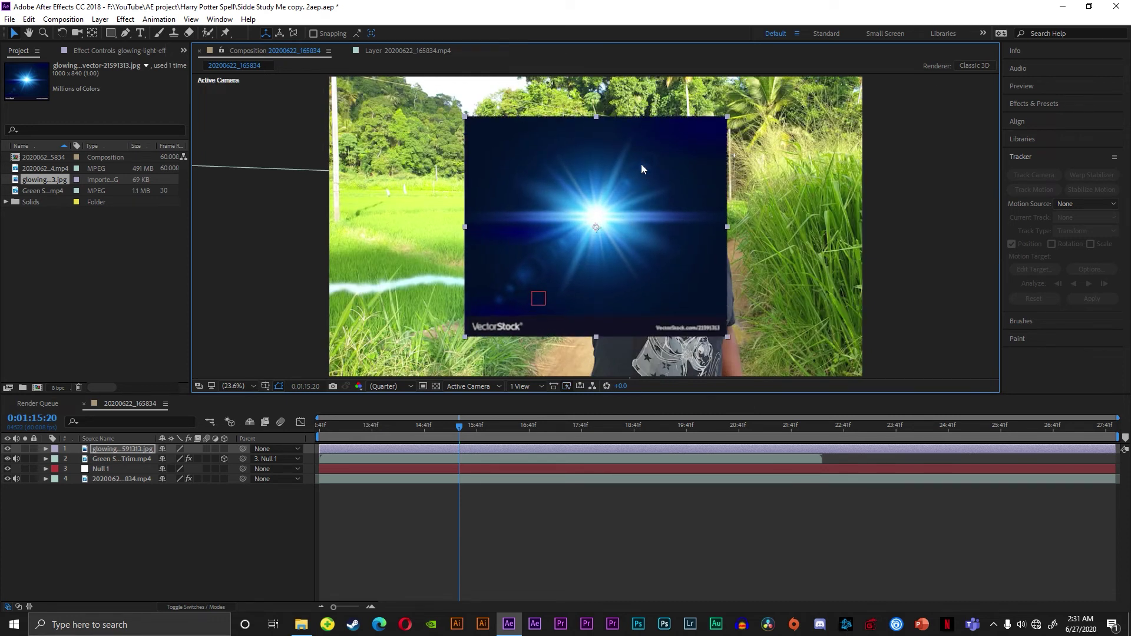
# - Draw a closed, rounded Pen mask around the glow burst
pyautogui.click(125, 33)
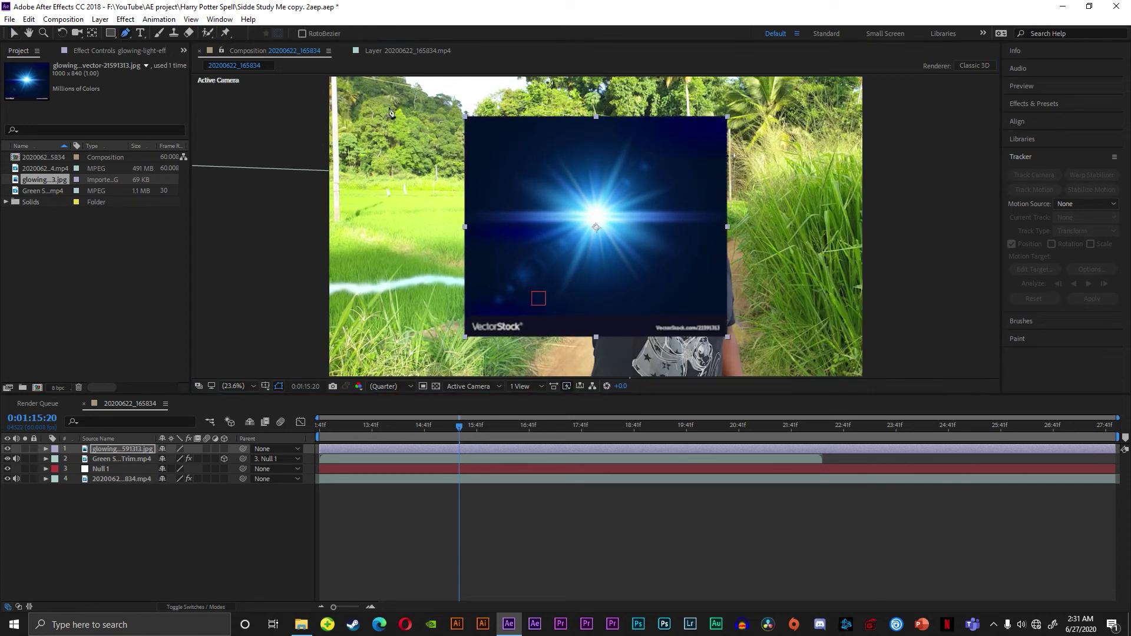
pyautogui.click(529, 127)
pyautogui.click(499, 159)
pyautogui.moveTo(493, 227); pyautogui.dragTo(499, 252)
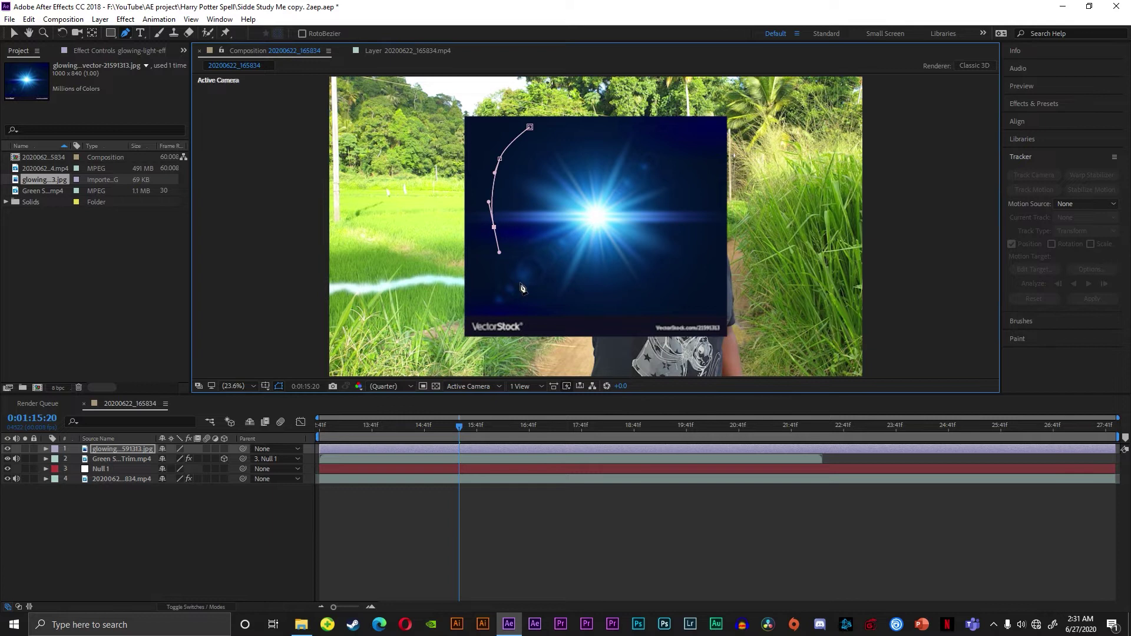
pyautogui.moveTo(530, 293); pyautogui.dragTo(552, 305)
pyautogui.click(642, 306)
pyautogui.click(698, 288)
pyautogui.click(709, 219)
pyautogui.click(694, 160)
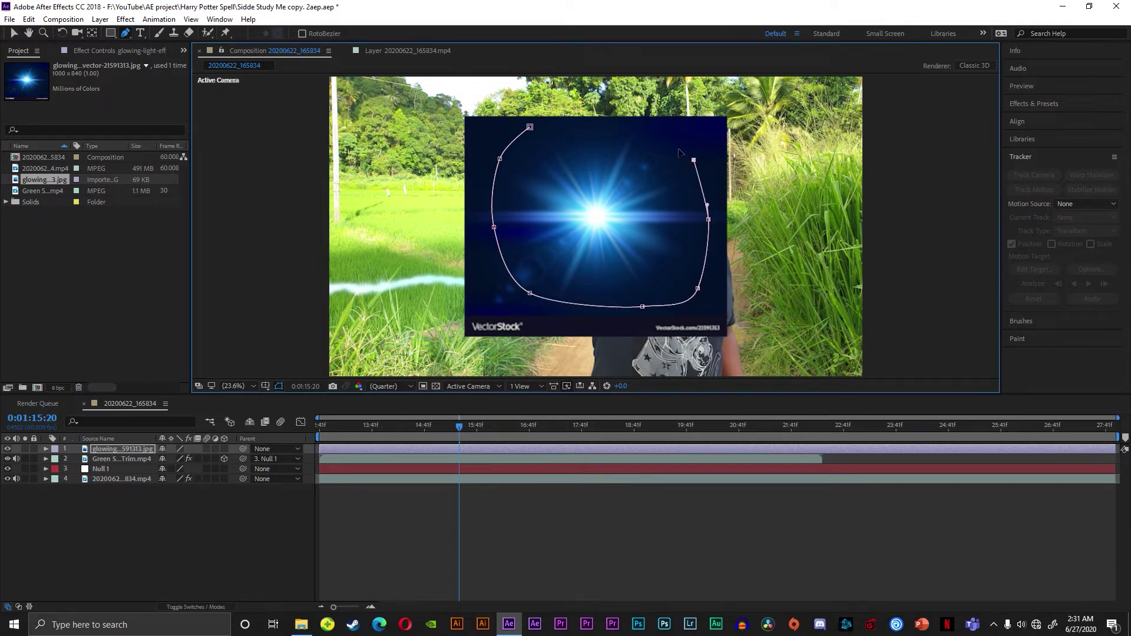
pyautogui.moveTo(633, 127); pyautogui.dragTo(615, 125)
pyautogui.click(530, 126)
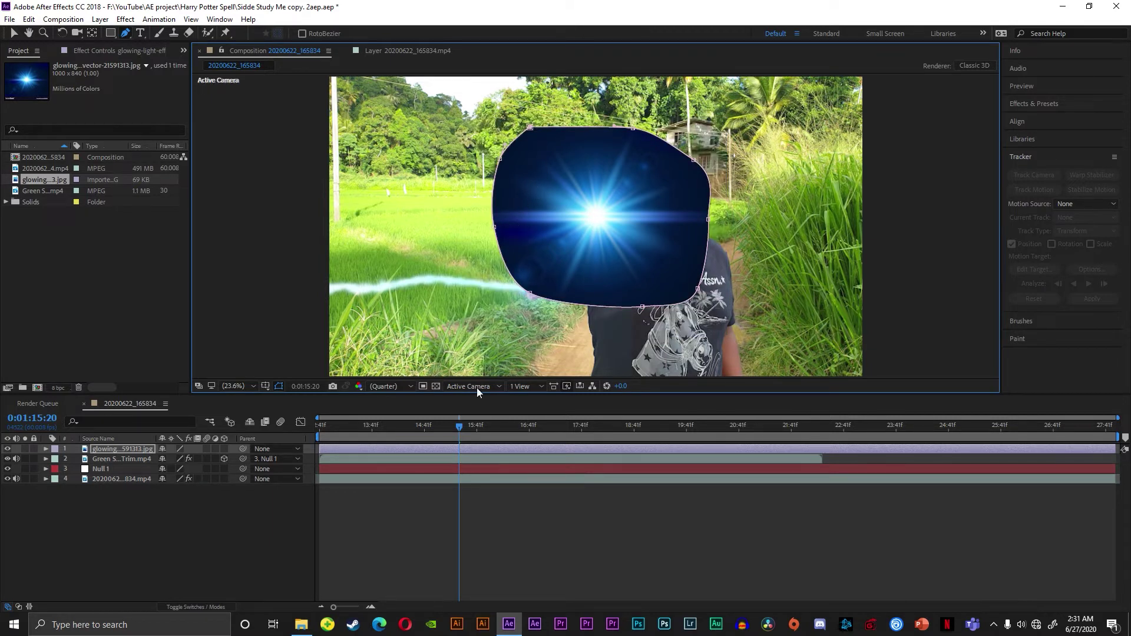
# - Set Mask 1's feather to 237 pixels
pyautogui.click(45, 448)
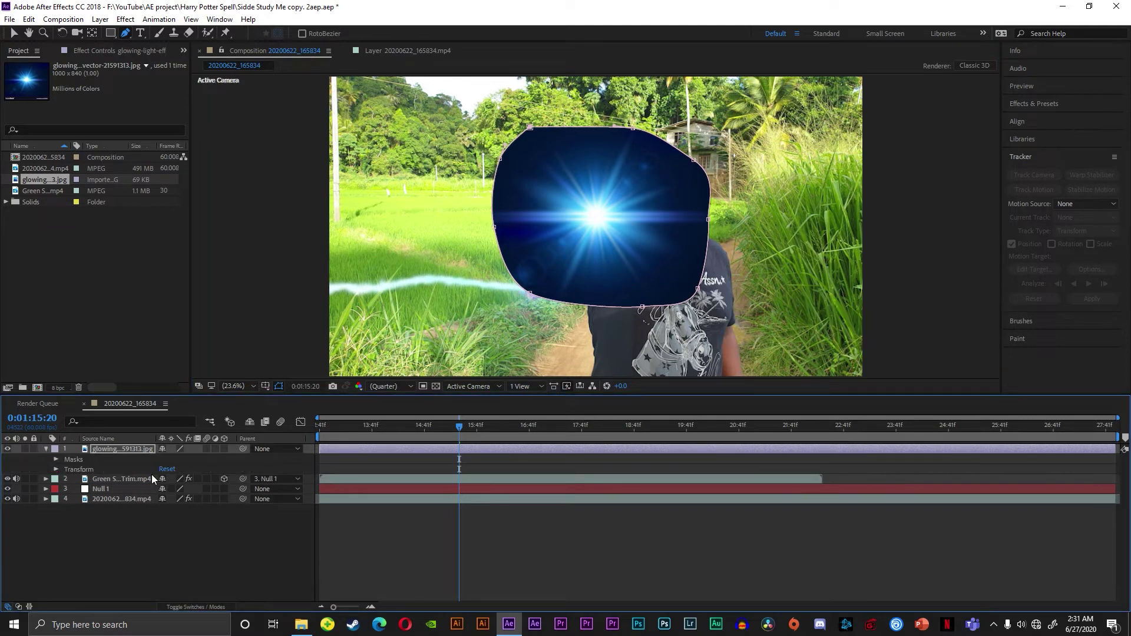
pyautogui.click(57, 459)
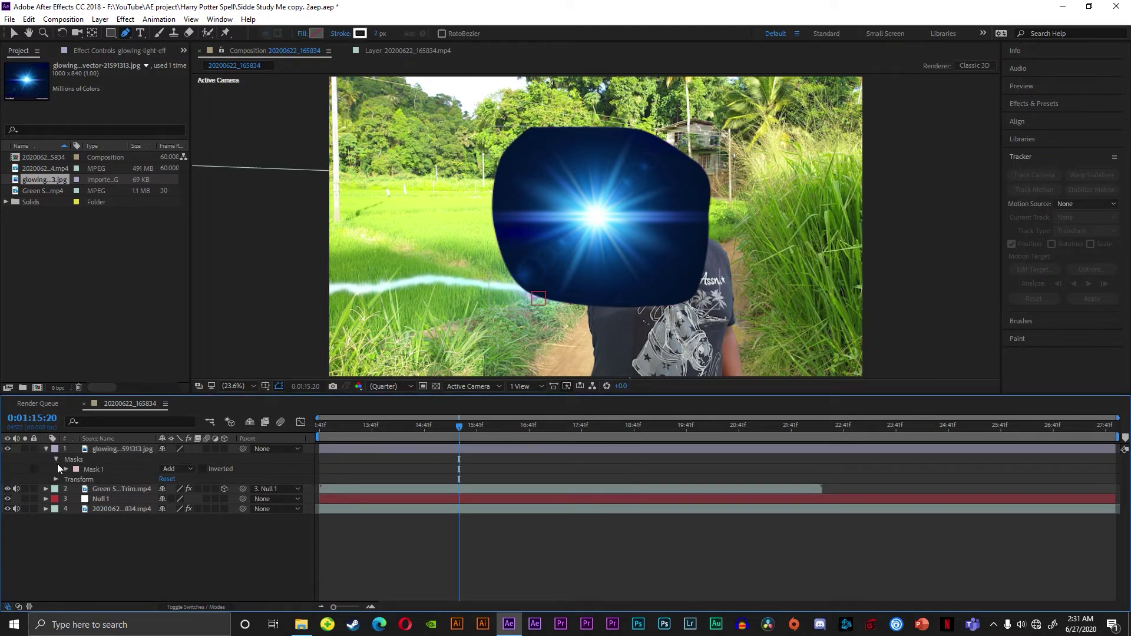
pyautogui.click(66, 469)
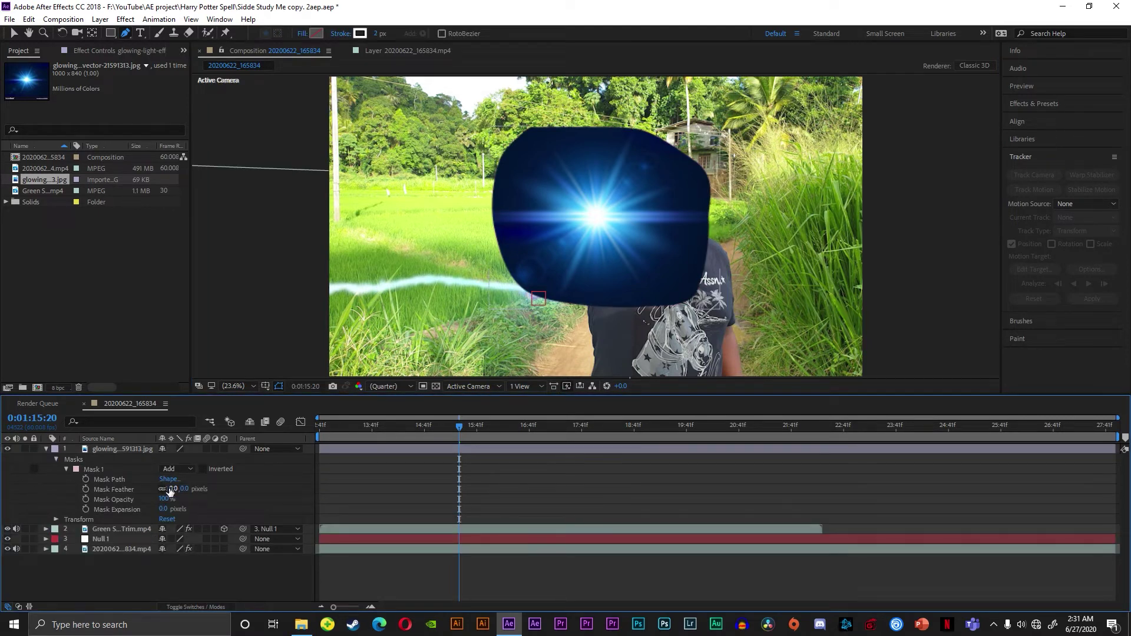
pyautogui.moveTo(170, 490)
pyautogui.mouseDown()
pyautogui.moveTo(332, 500)
pyautogui.moveTo(320, 500)
pyautogui.mouseUp()
pyautogui.click(131, 470)
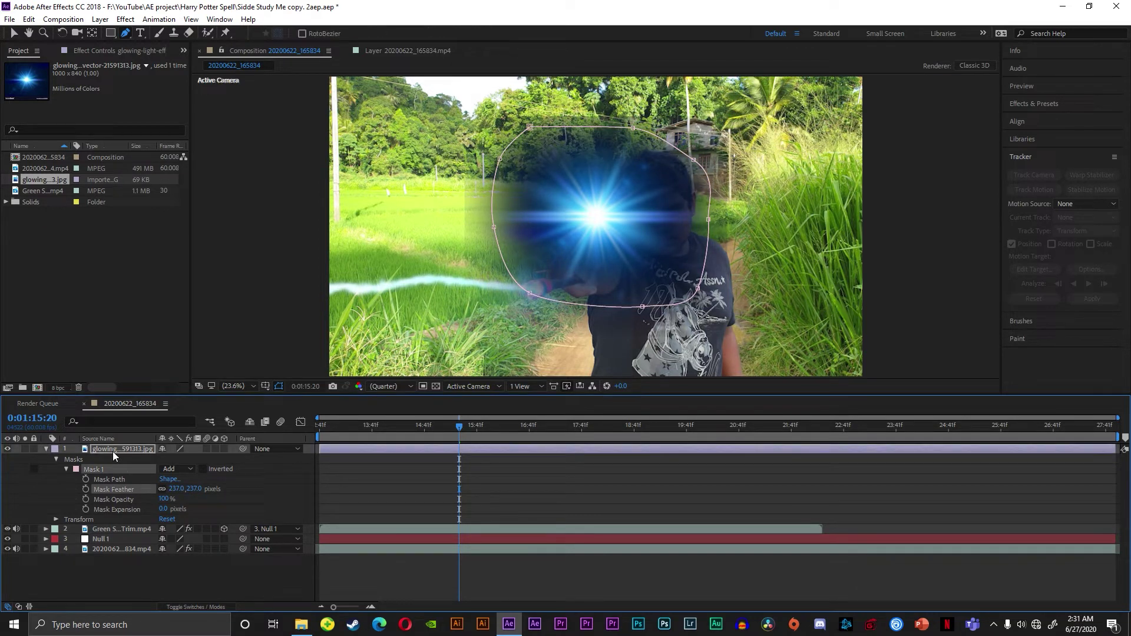
pyautogui.rightClick(113, 452)
pyautogui.moveTo(199, 271)
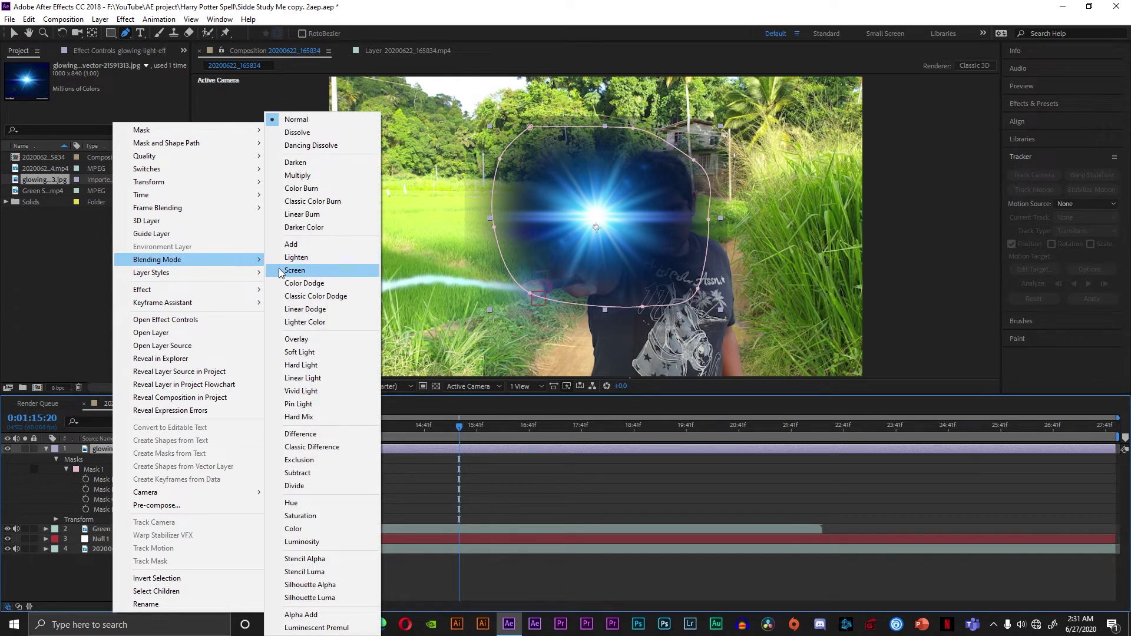
# - Set the glow layer to Screen blending, move it onto the wand tip, and shrink its mask
pyautogui.click(294, 271)
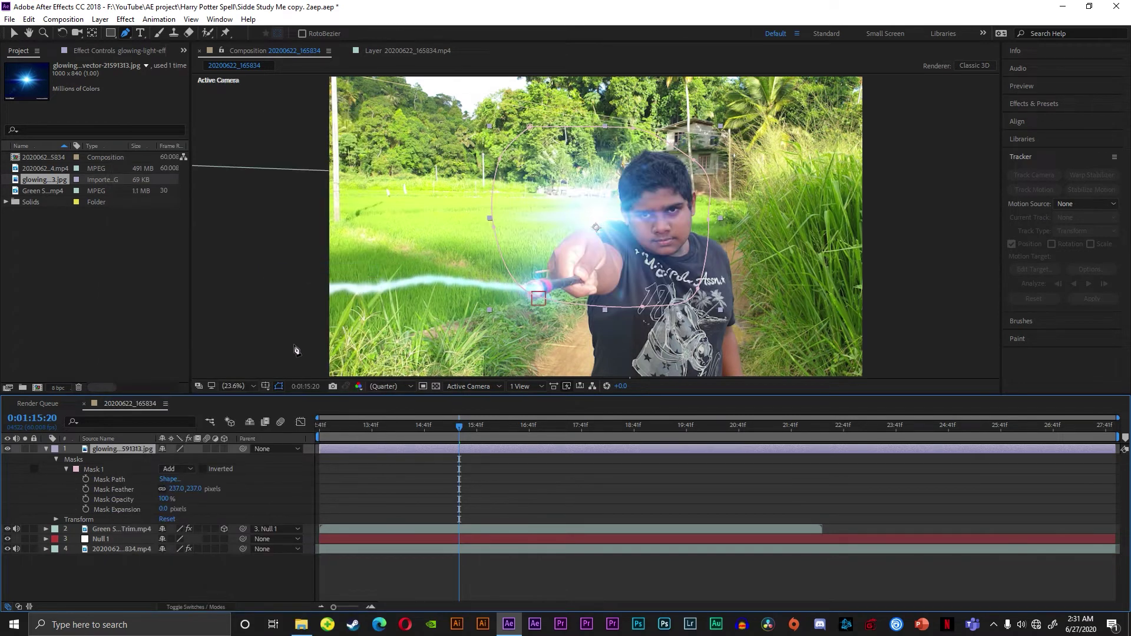
pyautogui.click(45, 450)
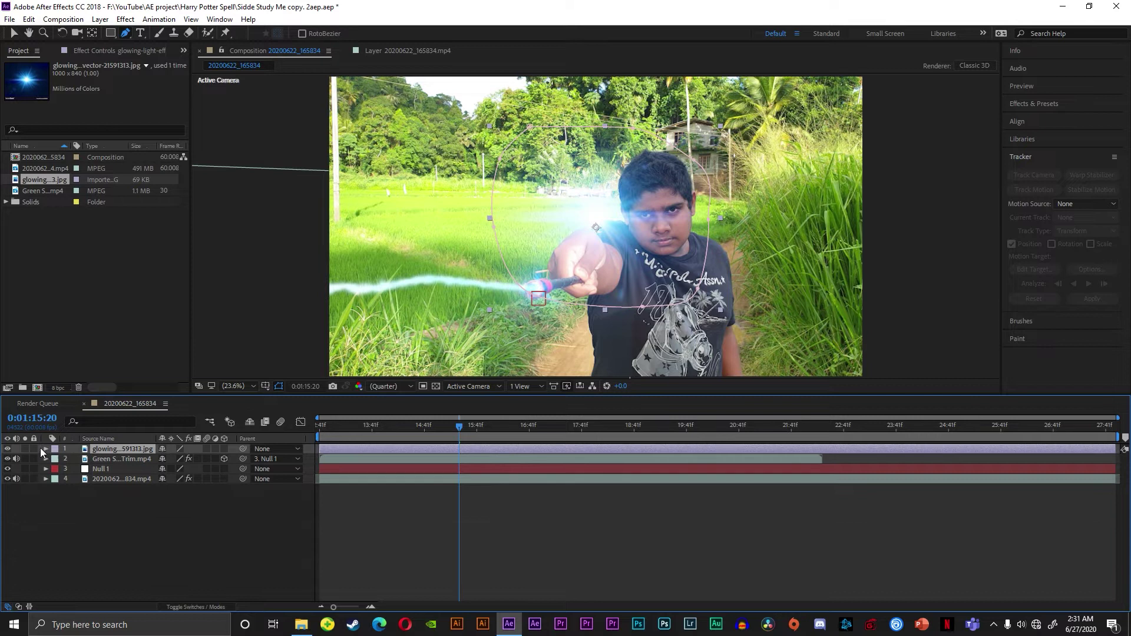
pyautogui.click(13, 33)
pyautogui.moveTo(607, 226); pyautogui.dragTo(551, 292)
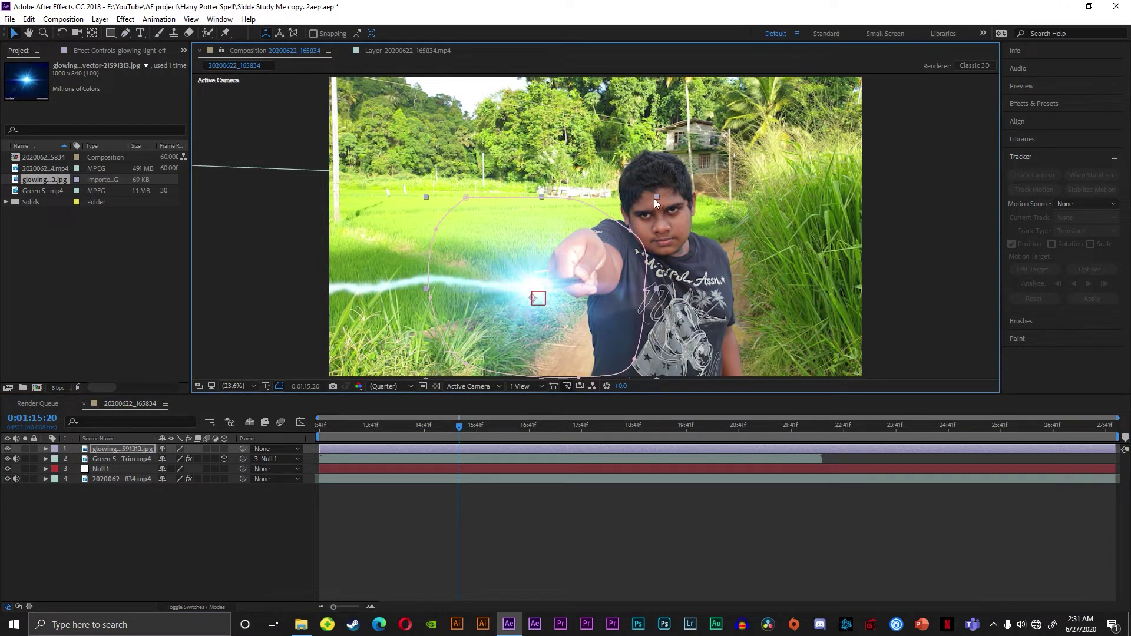
pyautogui.moveTo(657, 197)
pyautogui.mouseDown()
pyautogui.moveTo(636, 211)
pyautogui.moveTo(646, 207)
pyautogui.mouseUp()
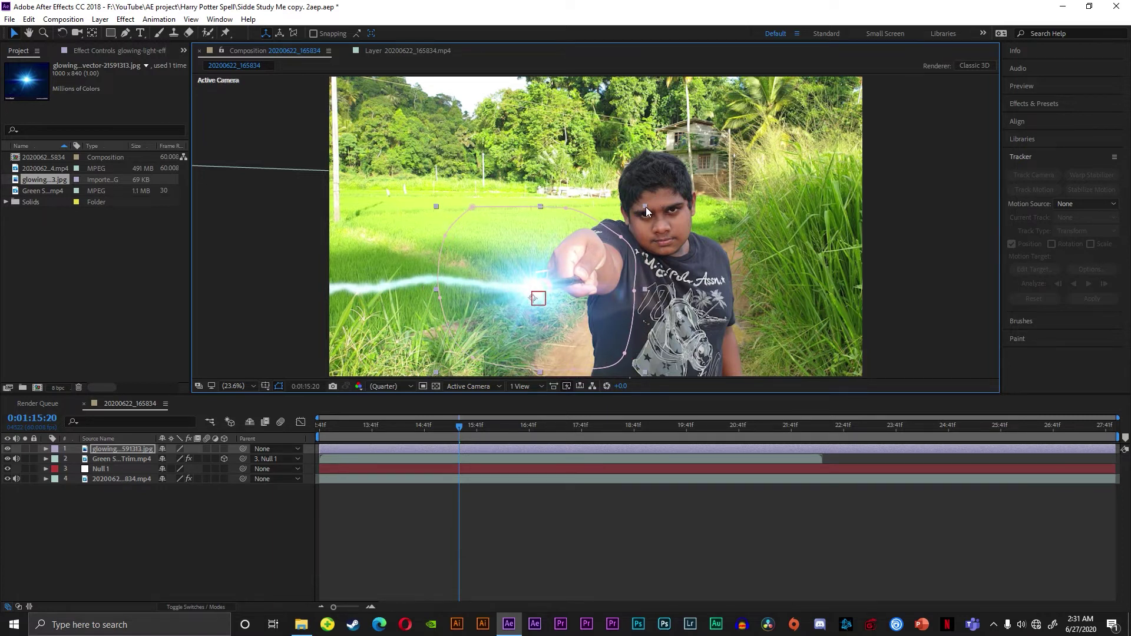
# - Make the glow layer 3D and set its Y Rotation to 42°
pyautogui.click(223, 449)
pyautogui.click(46, 449)
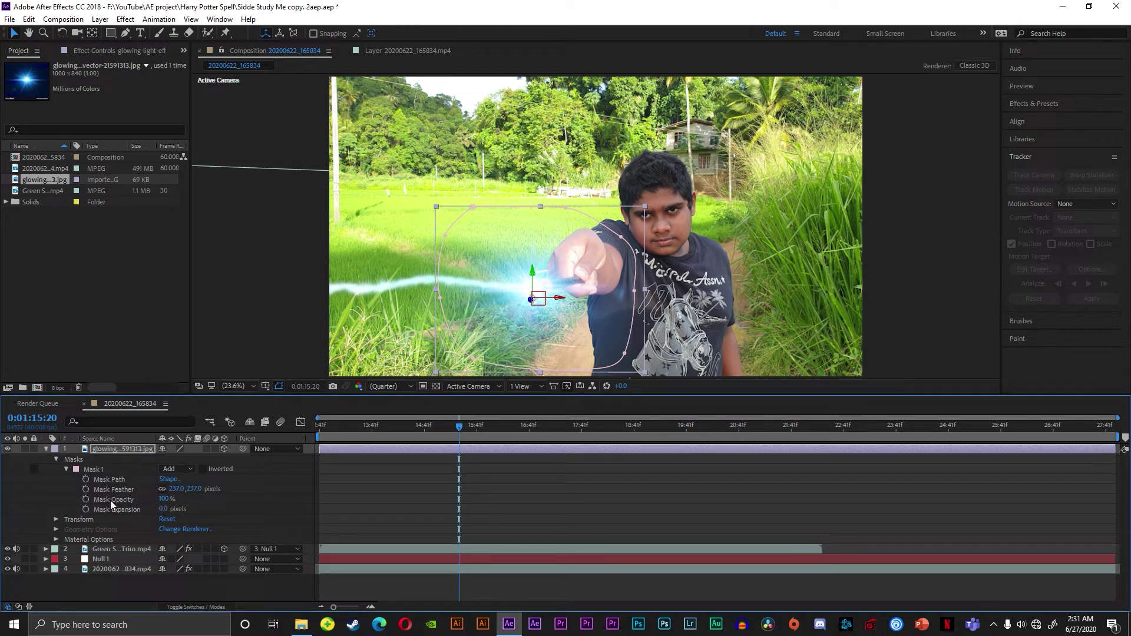
pyautogui.click(56, 459)
pyautogui.click(57, 469)
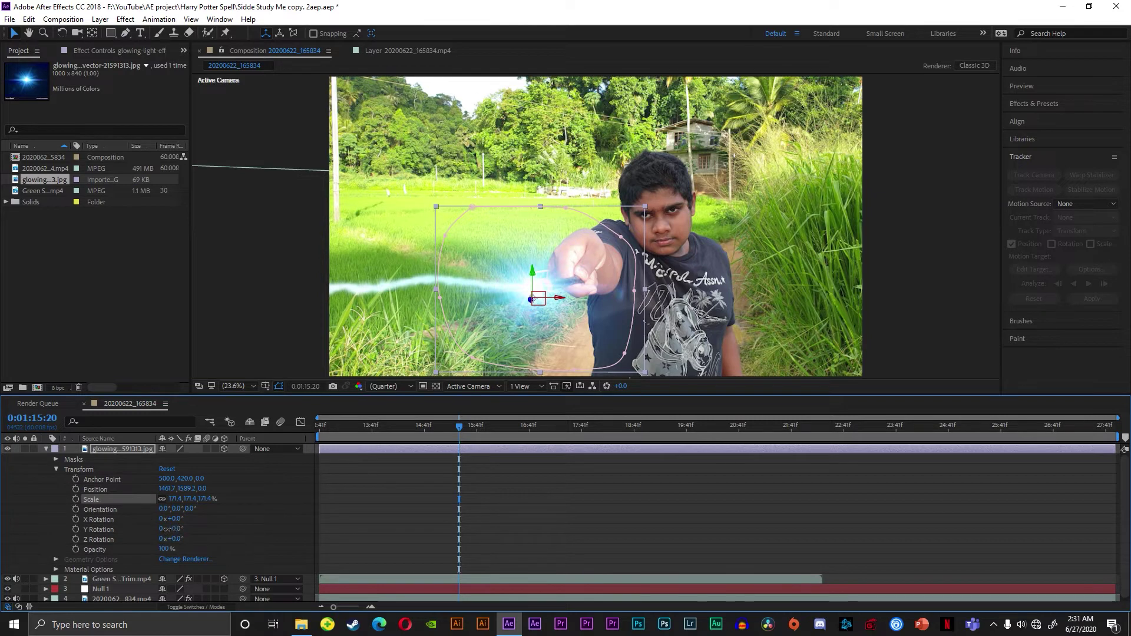
pyautogui.moveTo(175, 529); pyautogui.dragTo(198, 529)
pyautogui.click(118, 579)
pyautogui.click(47, 449)
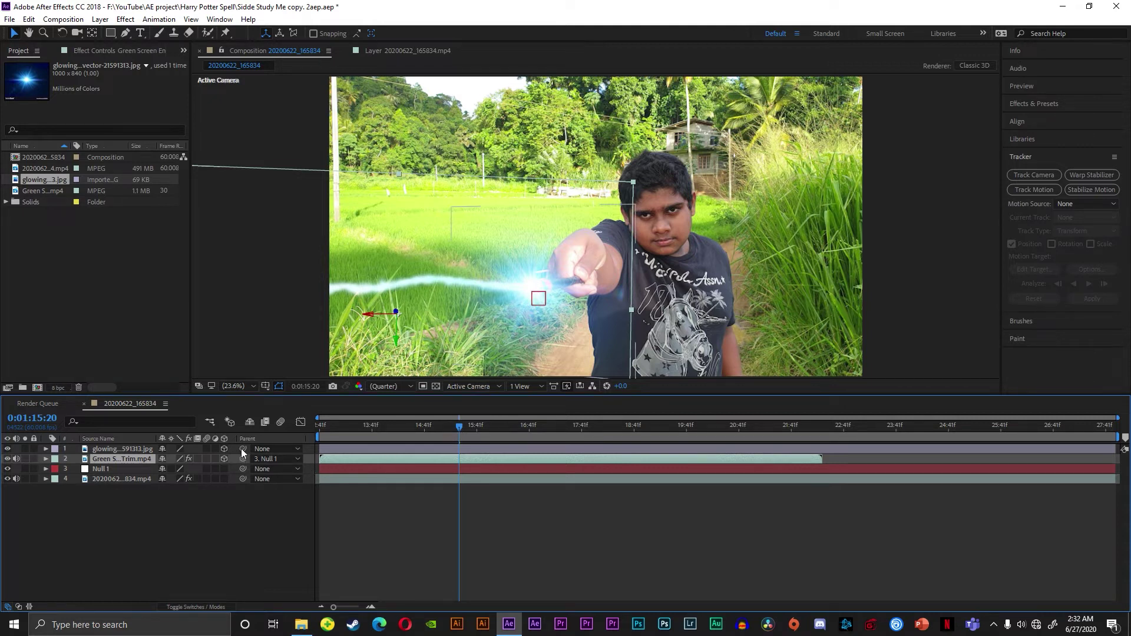
# - Parent the glow layer to Null 1 and scrub back to confirm it stays on the wand tip
pyautogui.moveTo(242, 449); pyautogui.dragTo(151, 470)
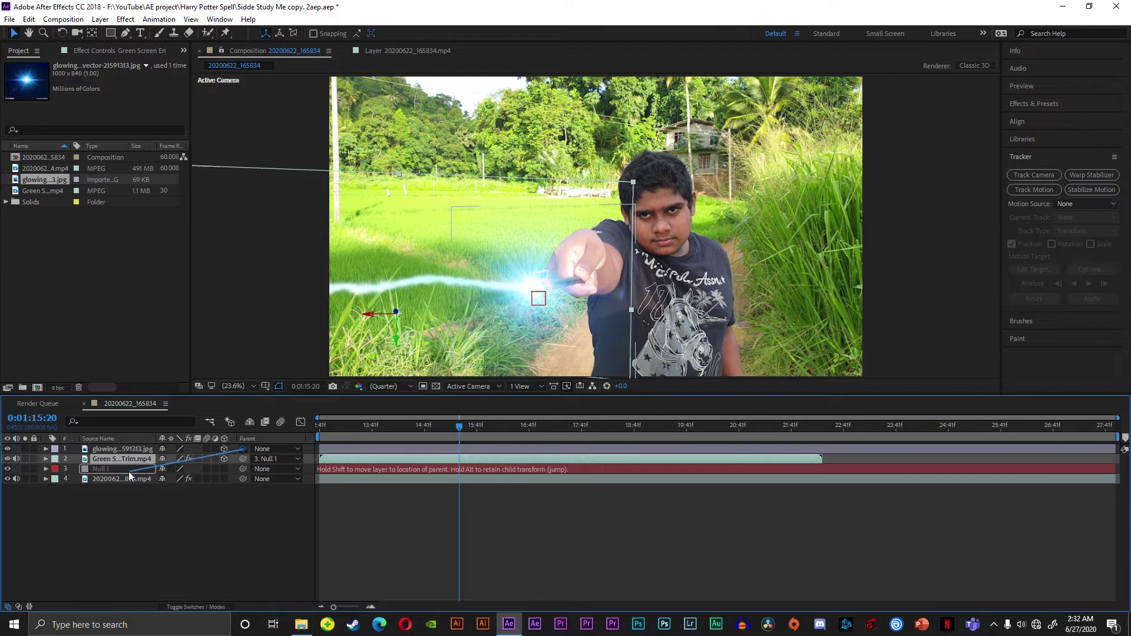
pyautogui.moveTo(121, 472); pyautogui.dragTo(120, 472)
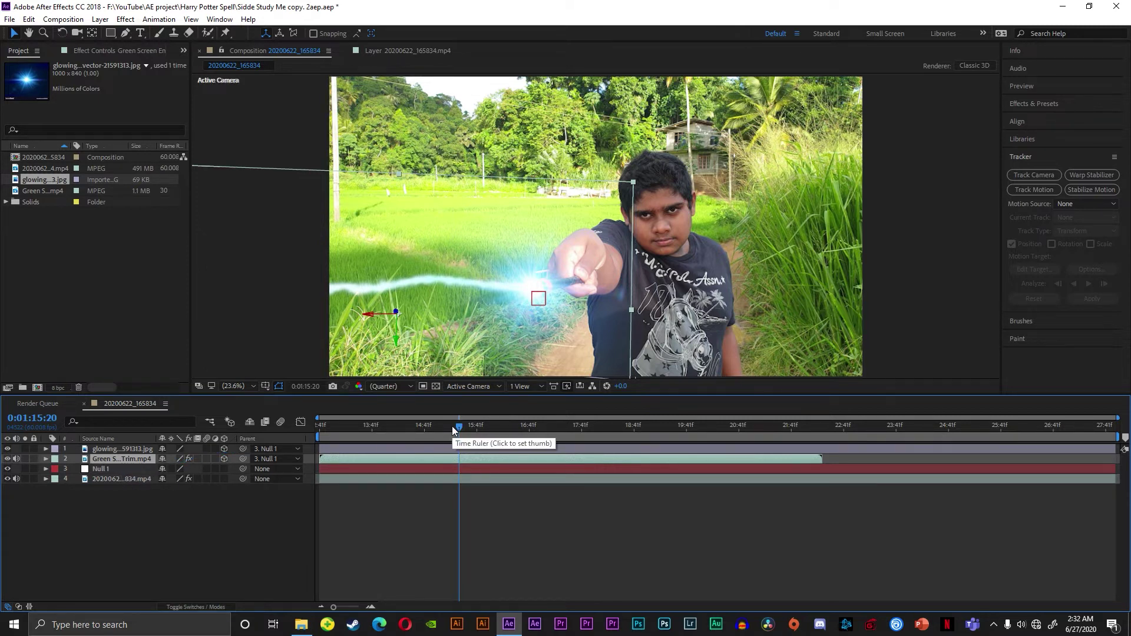
pyautogui.moveTo(451, 426); pyautogui.dragTo(362, 436)
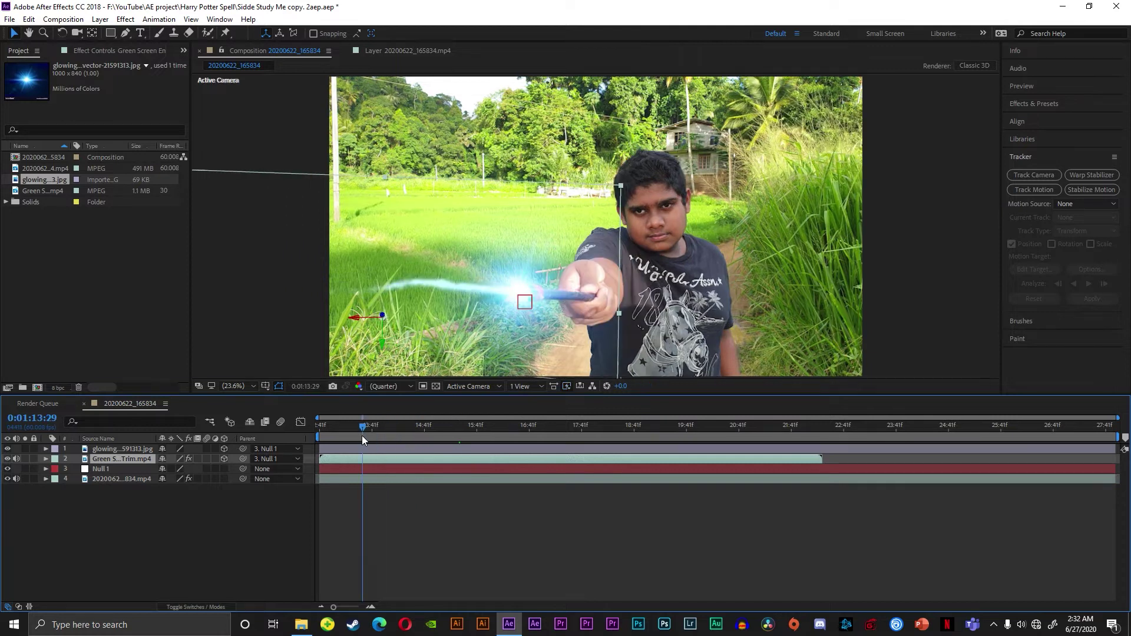
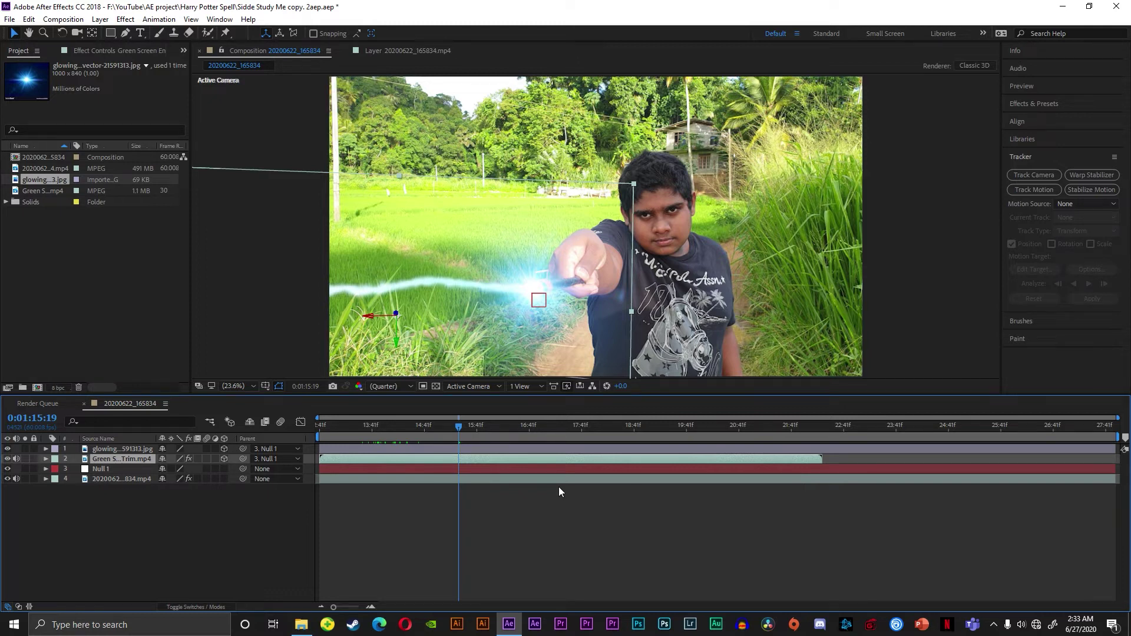
# - Create a new Medium Cyan solid layer over the green screen footage
pyautogui.click(465, 449)
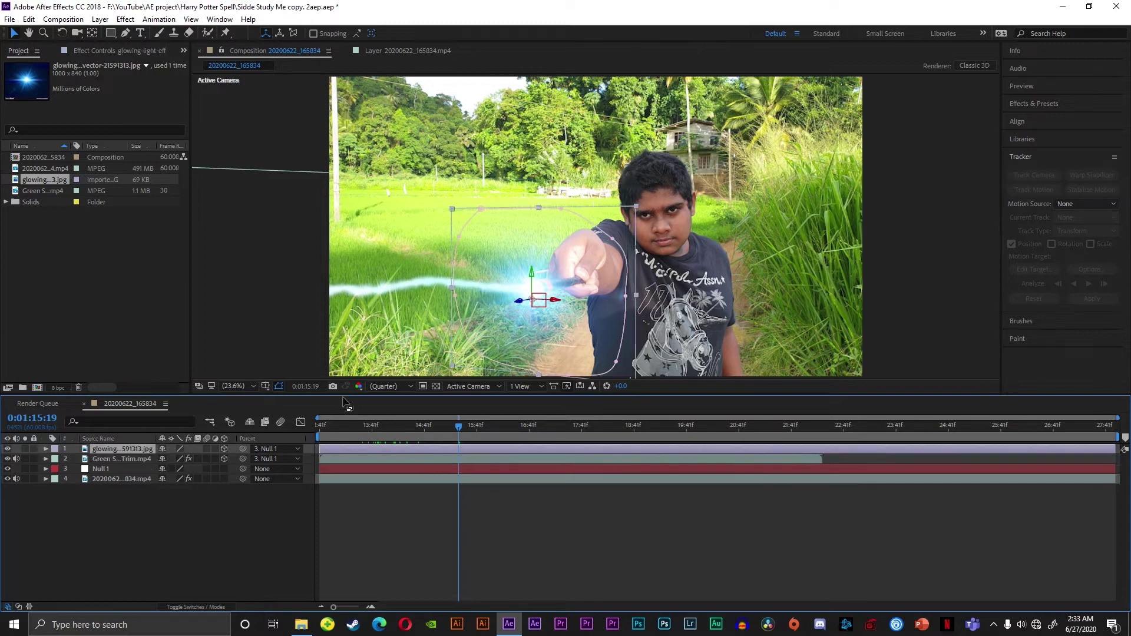
pyautogui.click(268, 334)
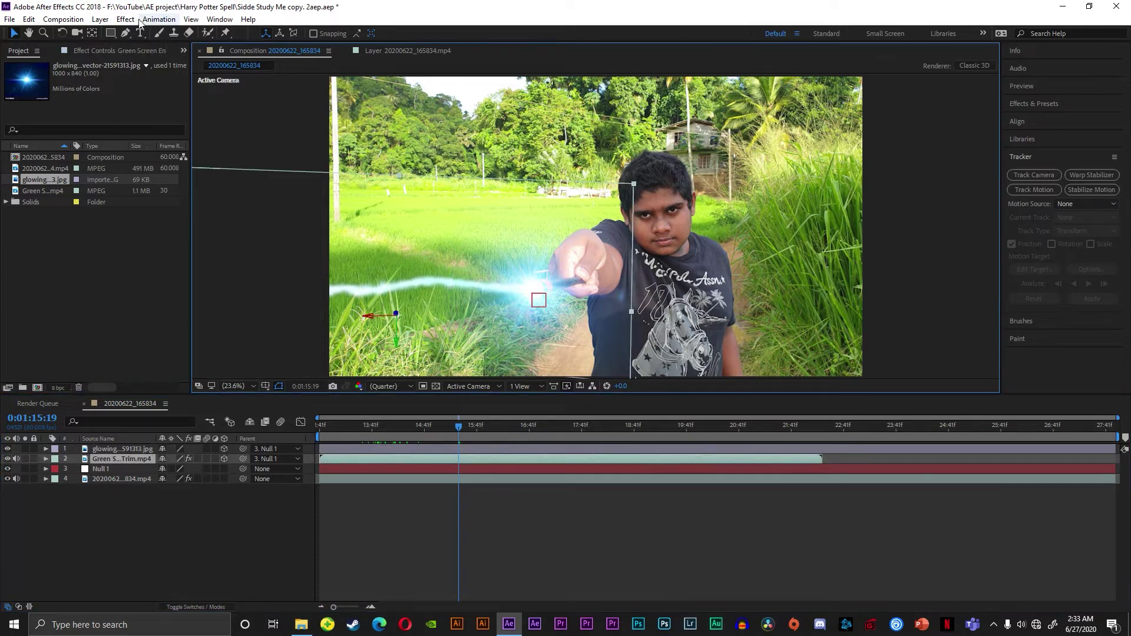
pyautogui.click(110, 24)
pyautogui.moveTo(116, 33)
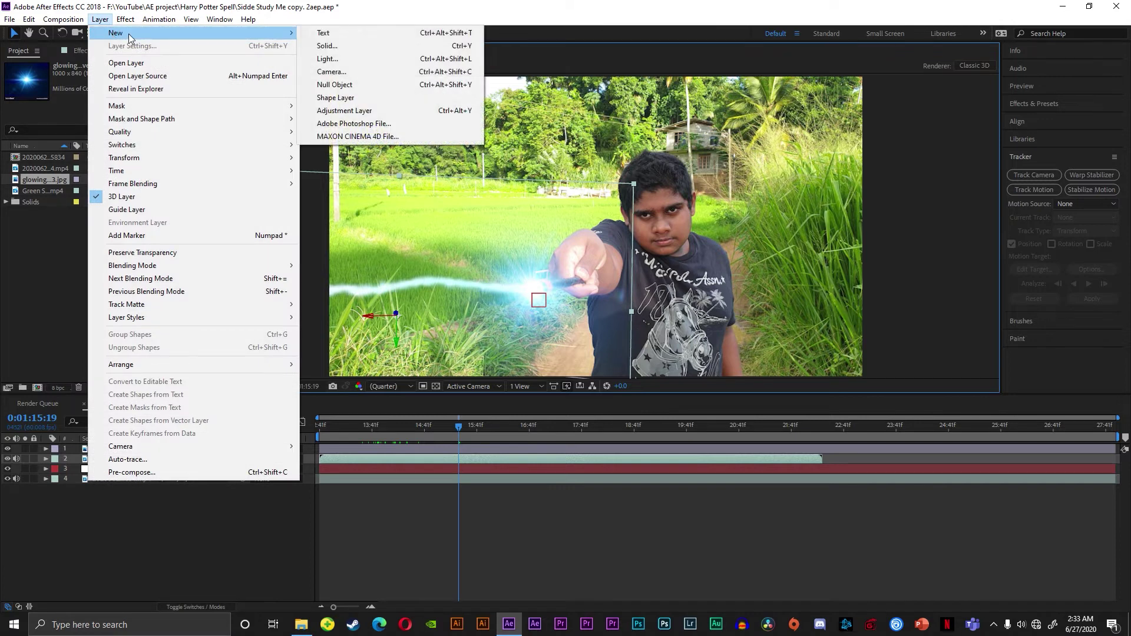
pyautogui.click(328, 47)
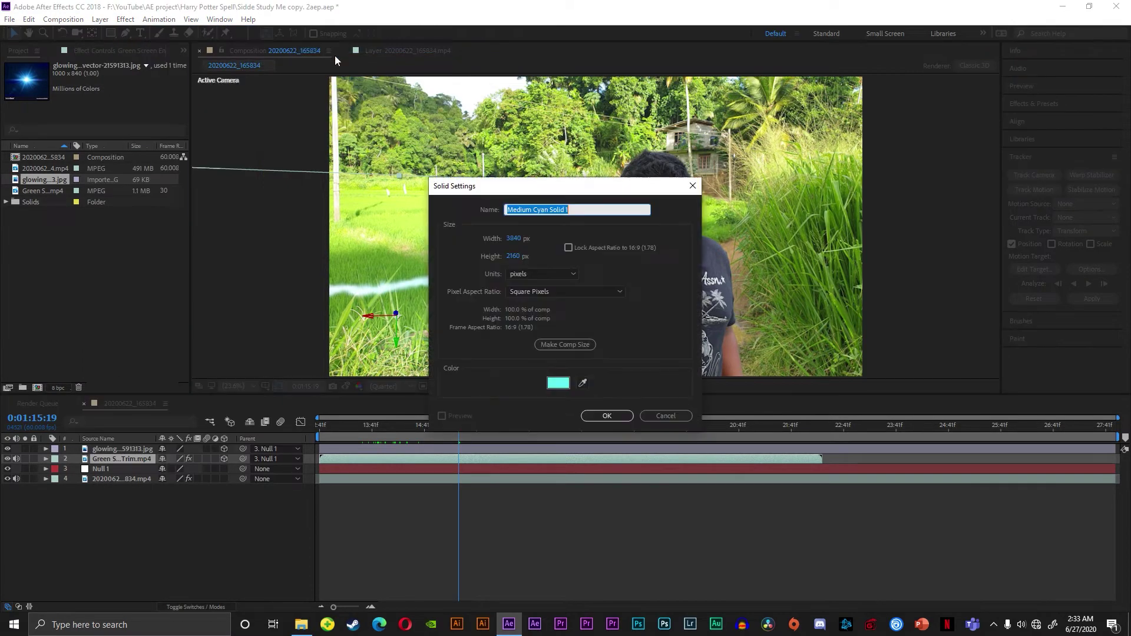
pyautogui.moveTo(561, 191); pyautogui.dragTo(657, 191)
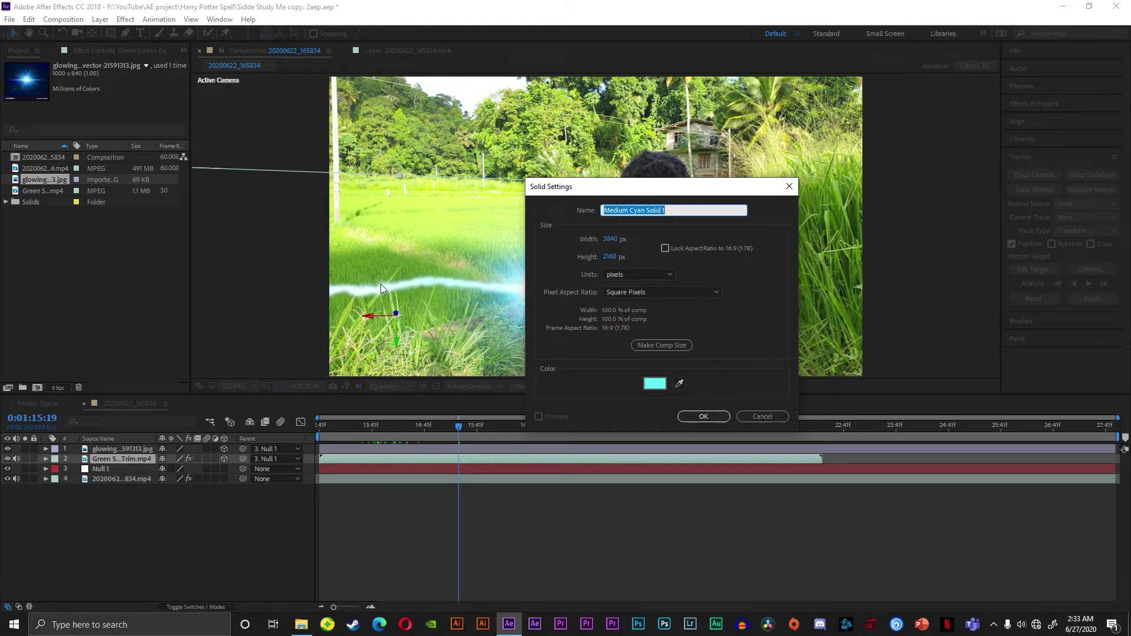
pyautogui.click(703, 417)
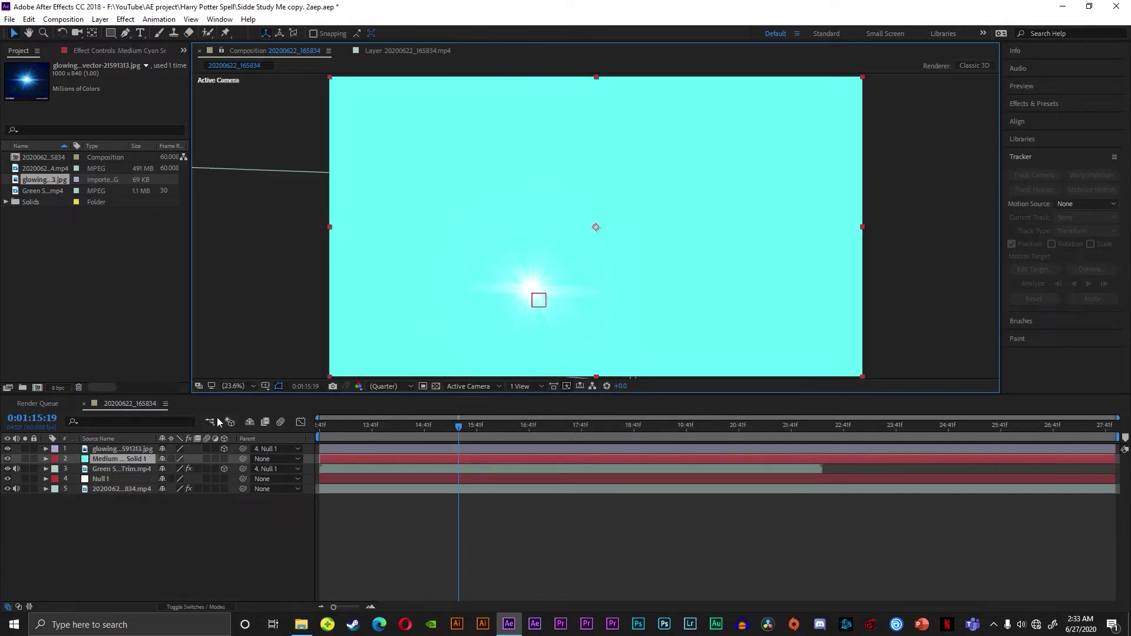
# - Move the cyan solid to the top of the layer stack and lower its Opacity to 20%
pyautogui.moveTo(132, 458); pyautogui.dragTo(131, 448)
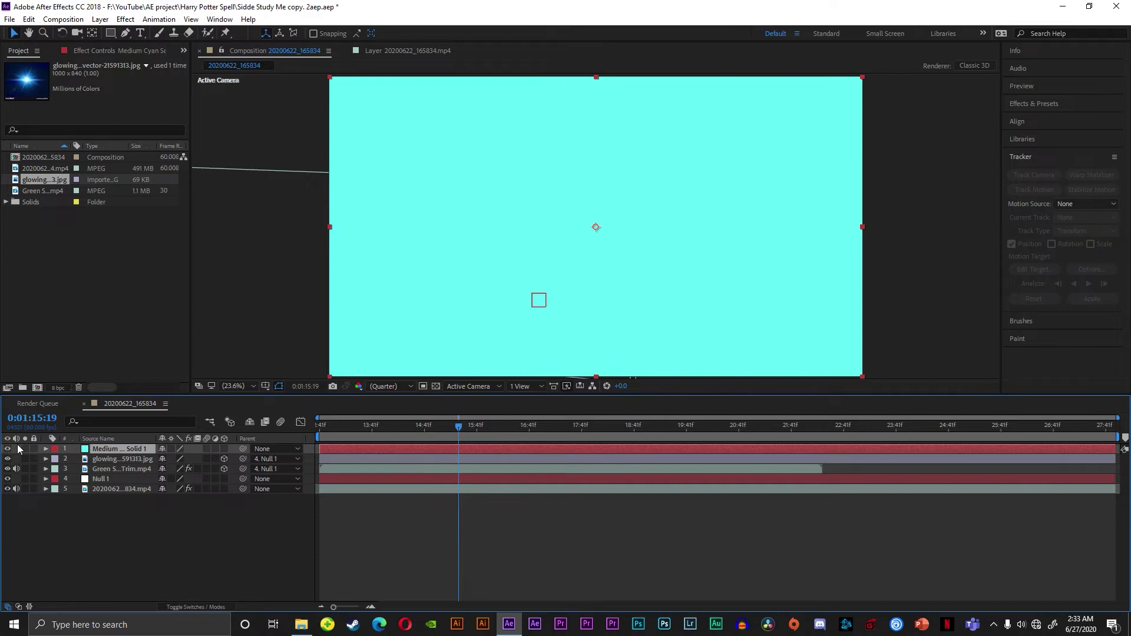
pyautogui.click(45, 448)
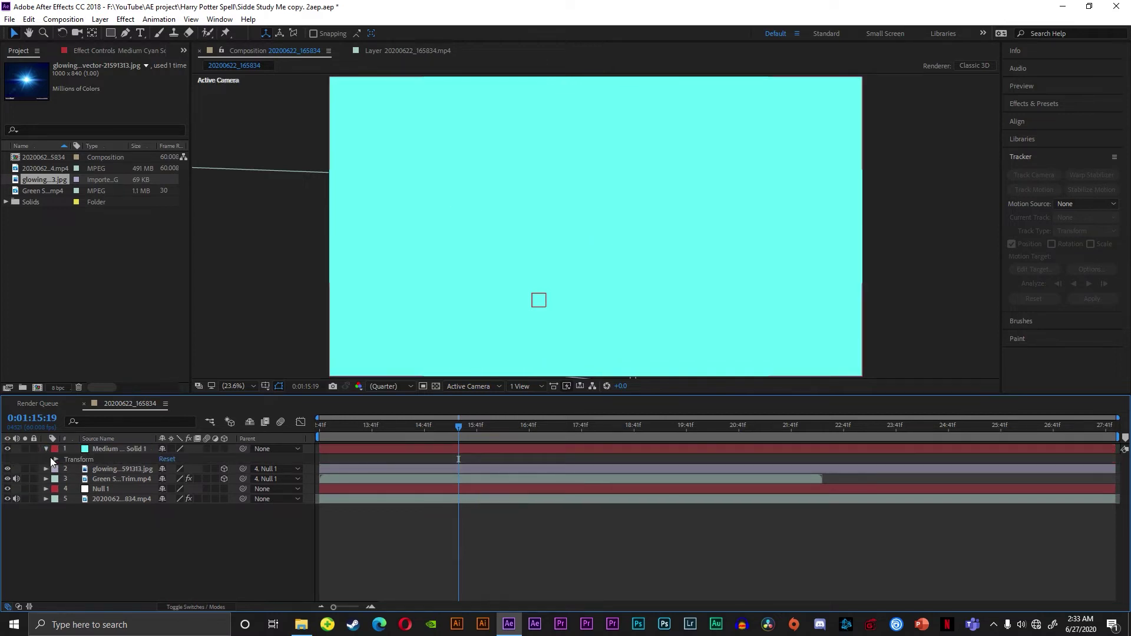
pyautogui.click(56, 458)
pyautogui.moveTo(163, 509)
pyautogui.mouseDown()
pyautogui.moveTo(131, 518)
pyautogui.moveTo(152, 517)
pyautogui.mouseUp()
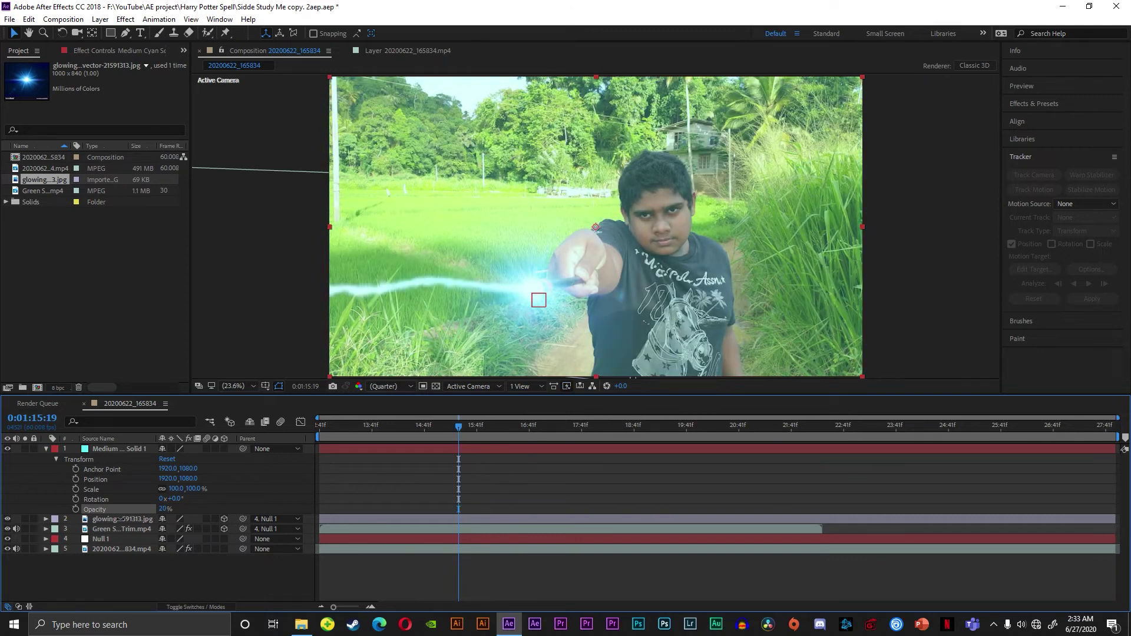
# - Draw a closed Pen-tool mask on the cyan solid around the boy and wand tip
pyautogui.click(126, 36)
pyautogui.click(535, 277)
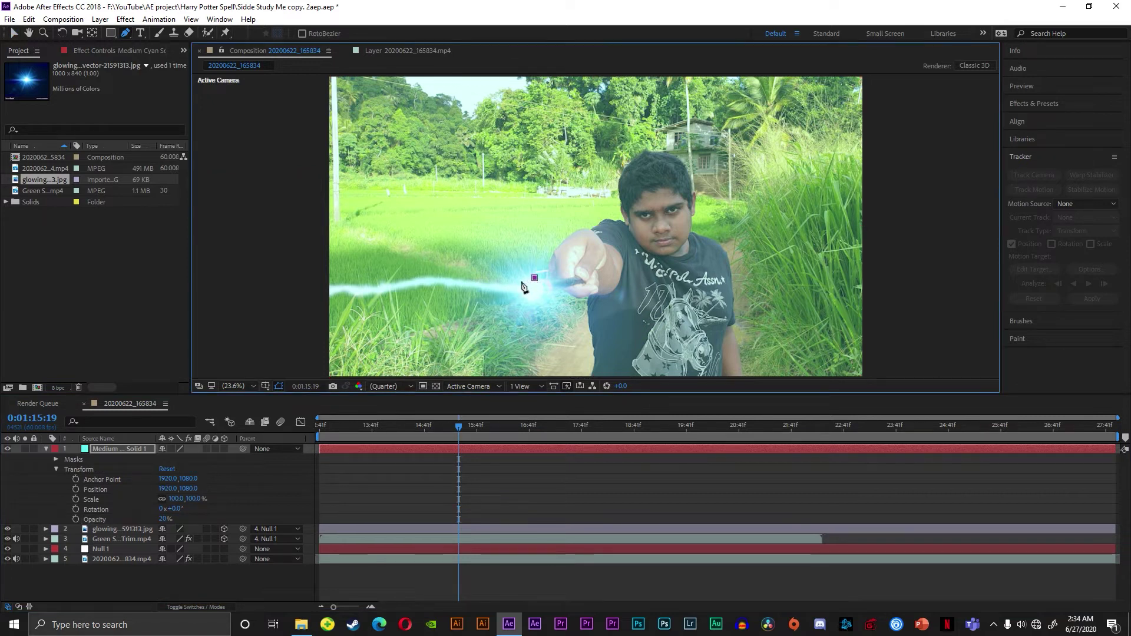
pyautogui.click(519, 282)
pyautogui.click(520, 300)
pyautogui.click(551, 292)
pyautogui.click(565, 289)
pyautogui.click(581, 296)
pyautogui.click(592, 296)
pyautogui.click(593, 375)
pyautogui.click(674, 376)
pyautogui.click(671, 305)
pyautogui.click(678, 255)
pyautogui.click(683, 238)
pyautogui.click(691, 220)
pyautogui.click(696, 201)
pyautogui.click(654, 152)
pyautogui.click(634, 156)
pyautogui.click(620, 199)
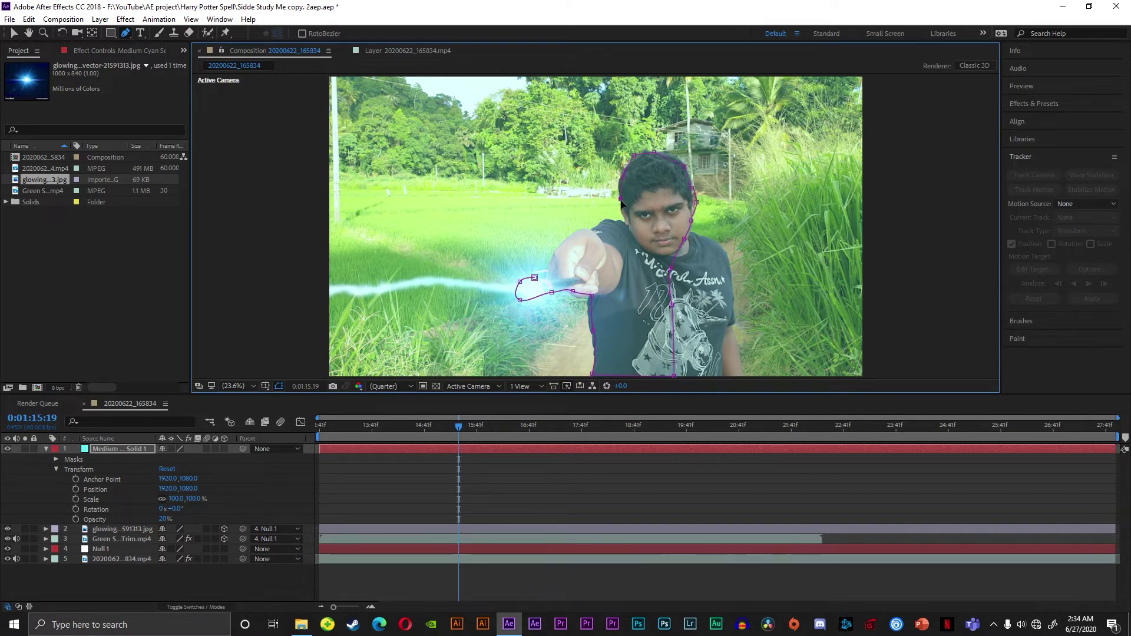
pyautogui.click(624, 220)
pyautogui.click(608, 219)
pyautogui.click(597, 225)
pyautogui.click(579, 234)
pyautogui.click(560, 241)
pyautogui.click(552, 261)
pyautogui.click(548, 268)
pyautogui.click(535, 278)
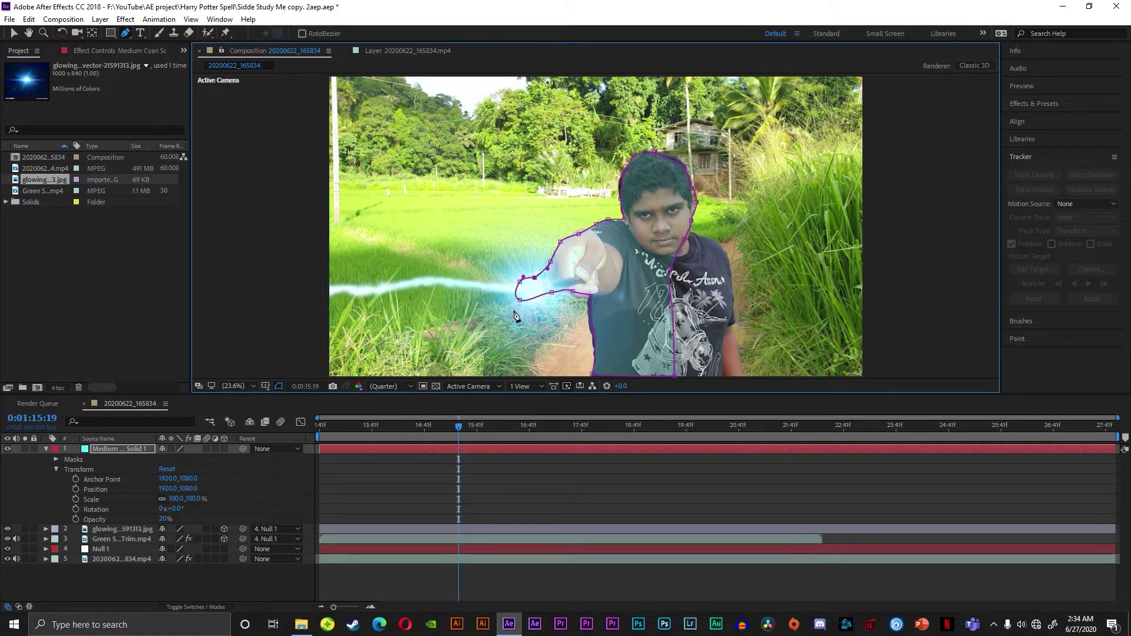
# - Set Mask 1's feather to 299 pixels
pyautogui.click(57, 461)
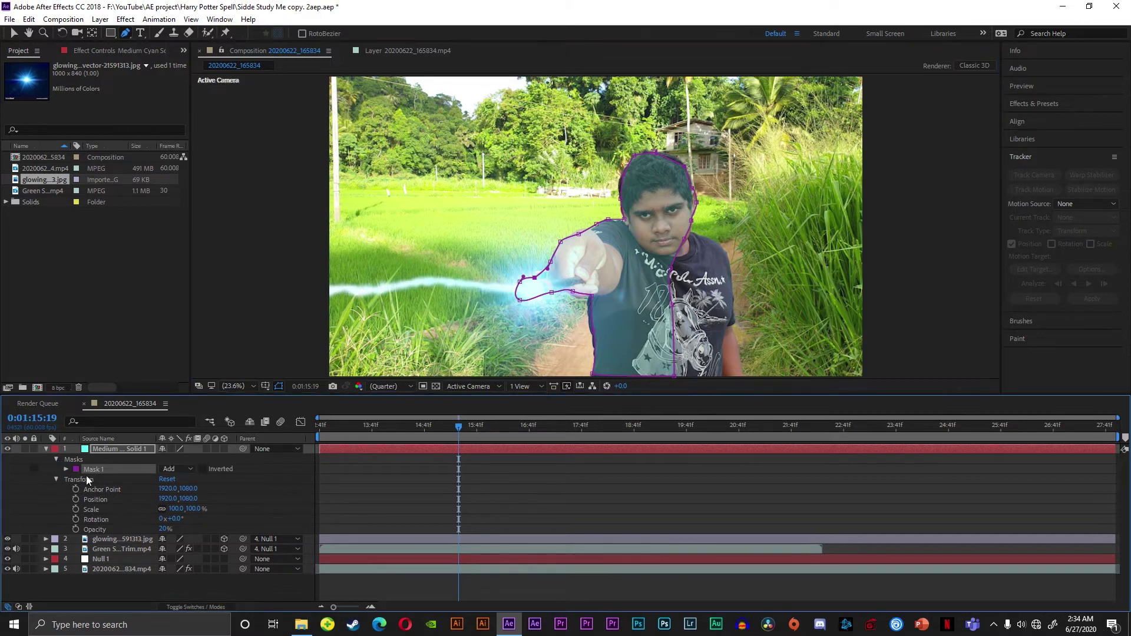
pyautogui.click(66, 469)
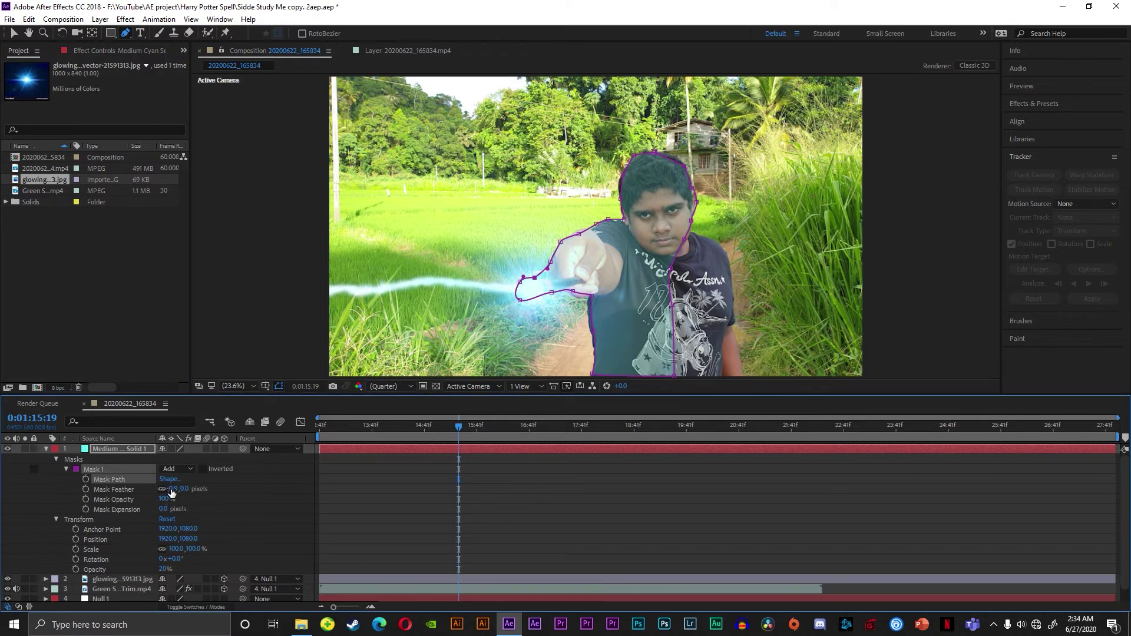
pyautogui.moveTo(171, 490)
pyautogui.mouseDown()
pyautogui.moveTo(288, 521)
pyautogui.moveTo(379, 525)
pyautogui.mouseUp()
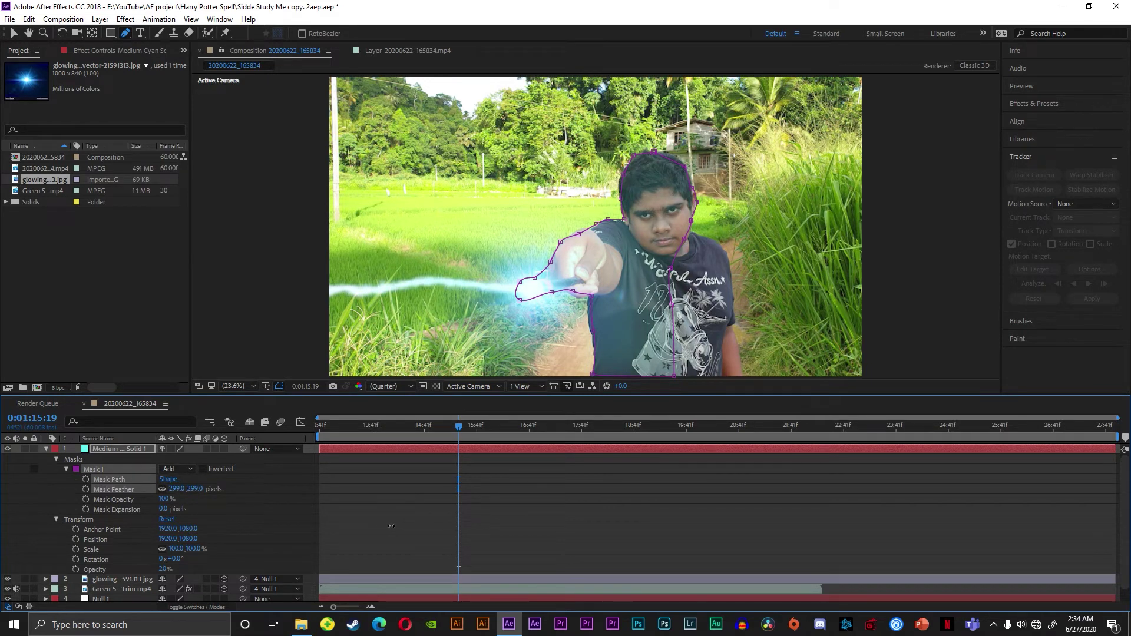
# - Draw a second closed mask around the beam and hand, adjusting its lower-left corner
pyautogui.click(683, 165)
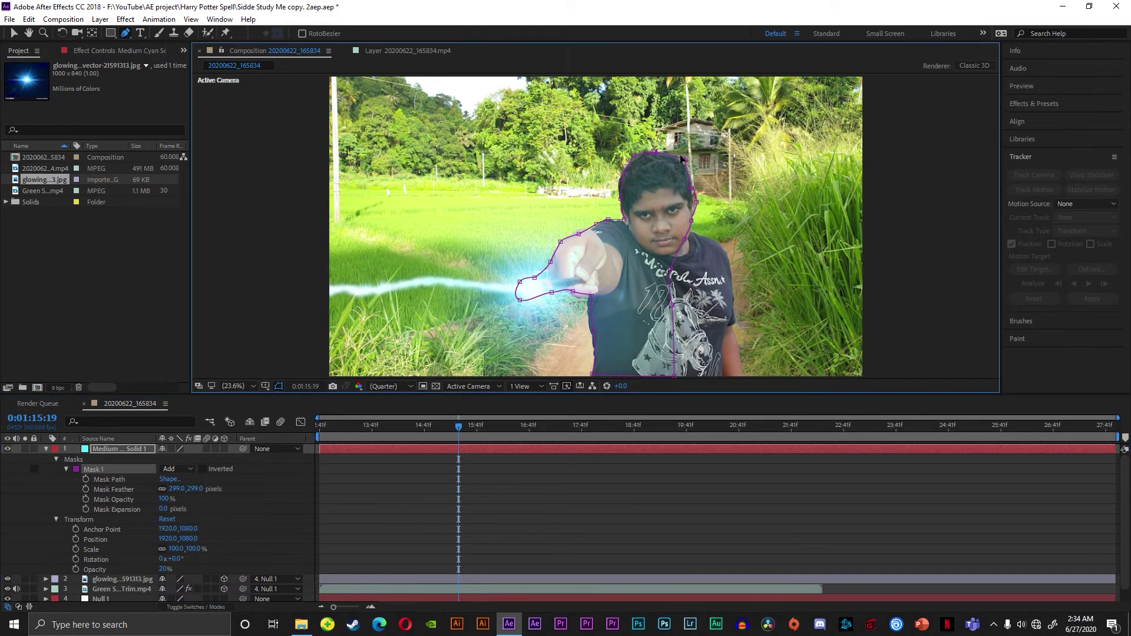
pyautogui.click(332, 274)
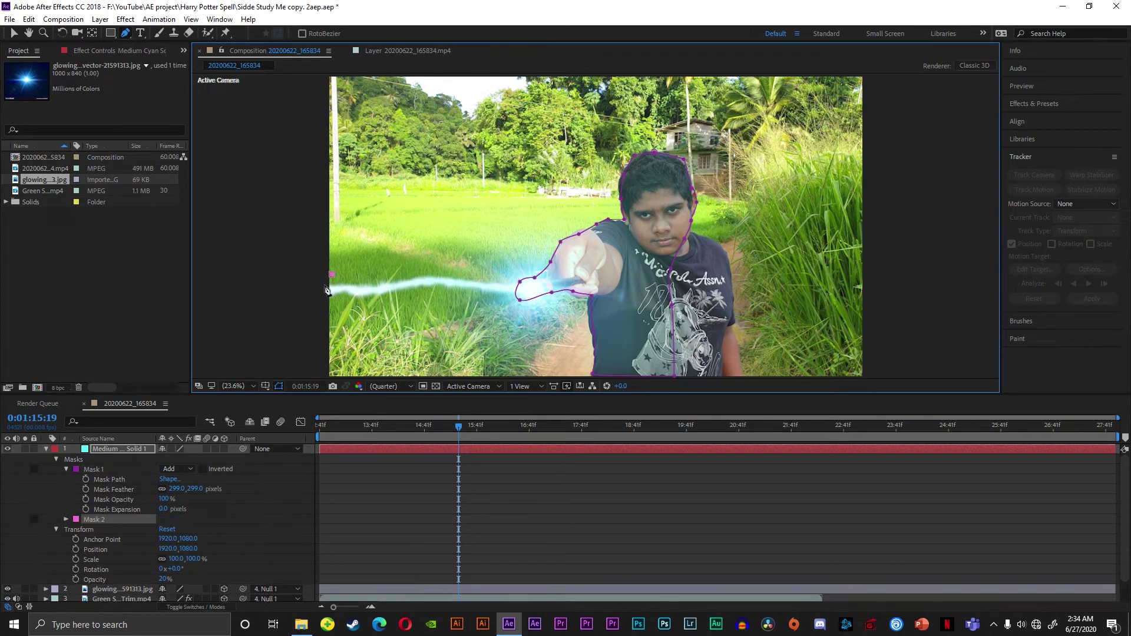
pyautogui.click(324, 288)
pyautogui.click(351, 310)
pyautogui.click(419, 304)
pyautogui.click(466, 309)
pyautogui.click(487, 312)
pyautogui.click(511, 314)
pyautogui.click(542, 311)
pyautogui.click(565, 272)
pyautogui.click(510, 254)
pyautogui.click(465, 254)
pyautogui.click(411, 261)
pyautogui.click(358, 270)
pyautogui.click(333, 274)
pyautogui.moveTo(351, 310); pyautogui.dragTo(343, 323)
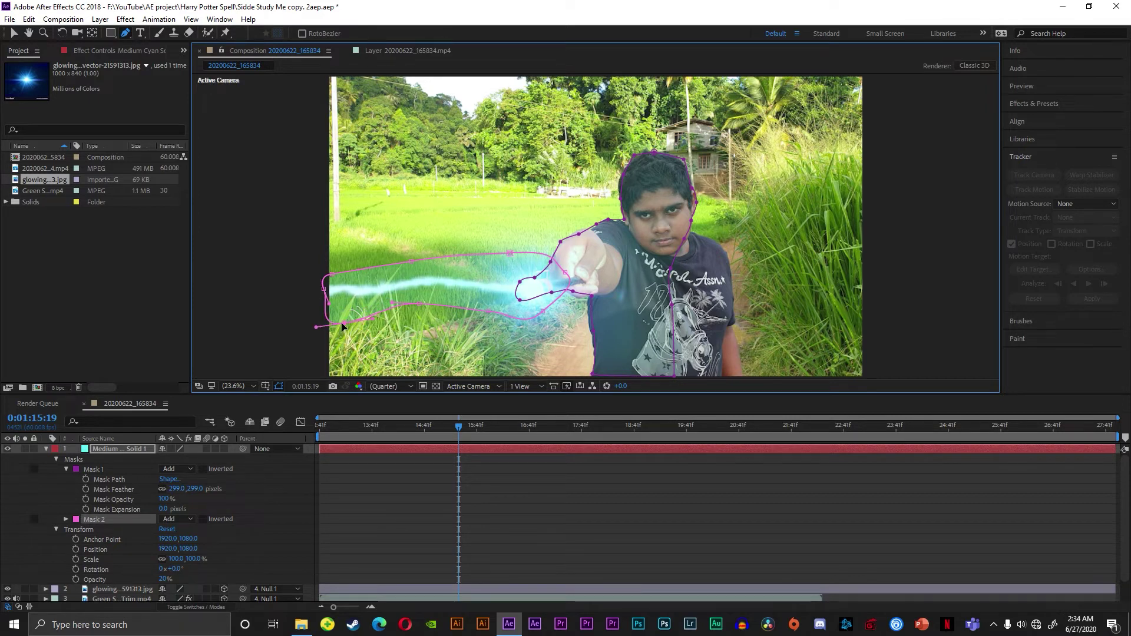
# - Feather Mask 2 to 146 pixels, then collapse and deselect the cyan solid
pyautogui.click(73, 523)
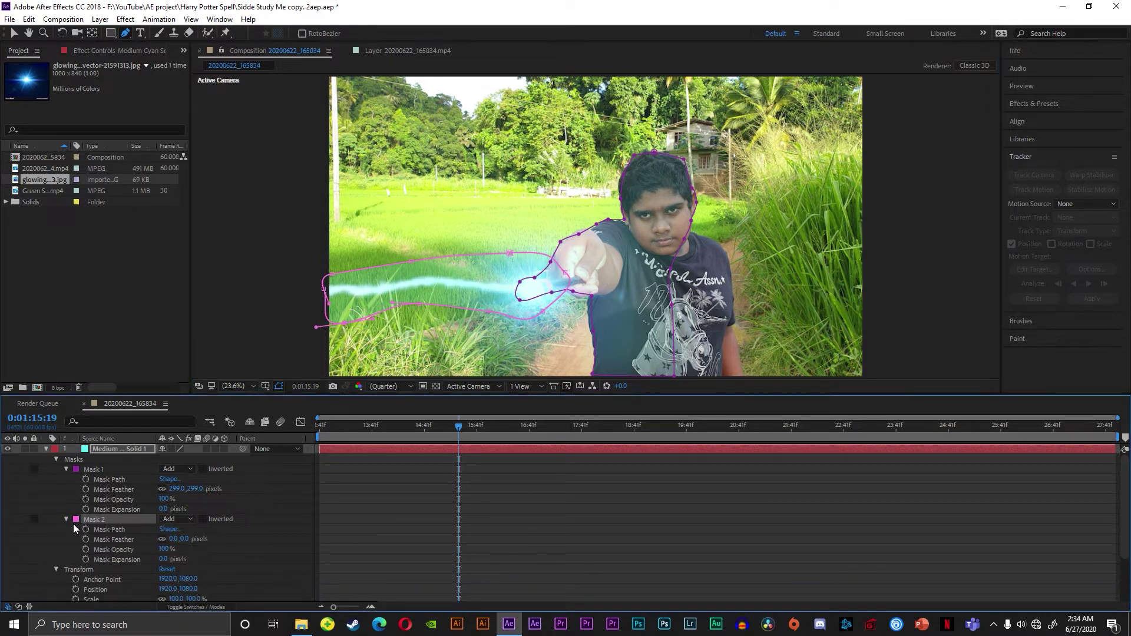
pyautogui.moveTo(174, 540); pyautogui.dragTo(268, 547)
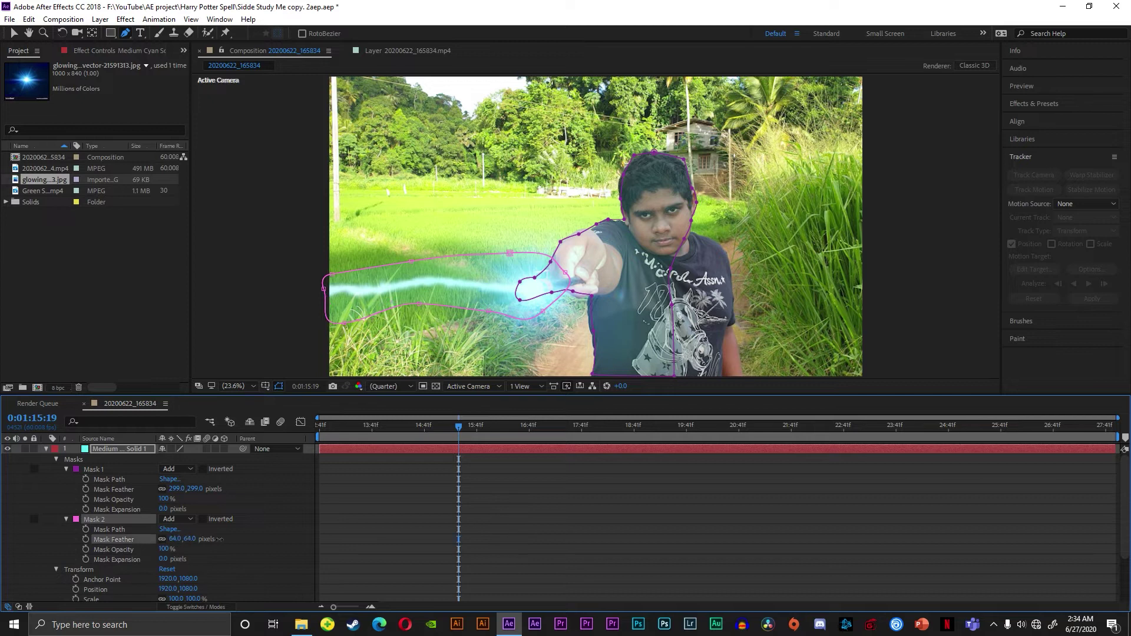
pyautogui.click(46, 450)
pyautogui.click(179, 547)
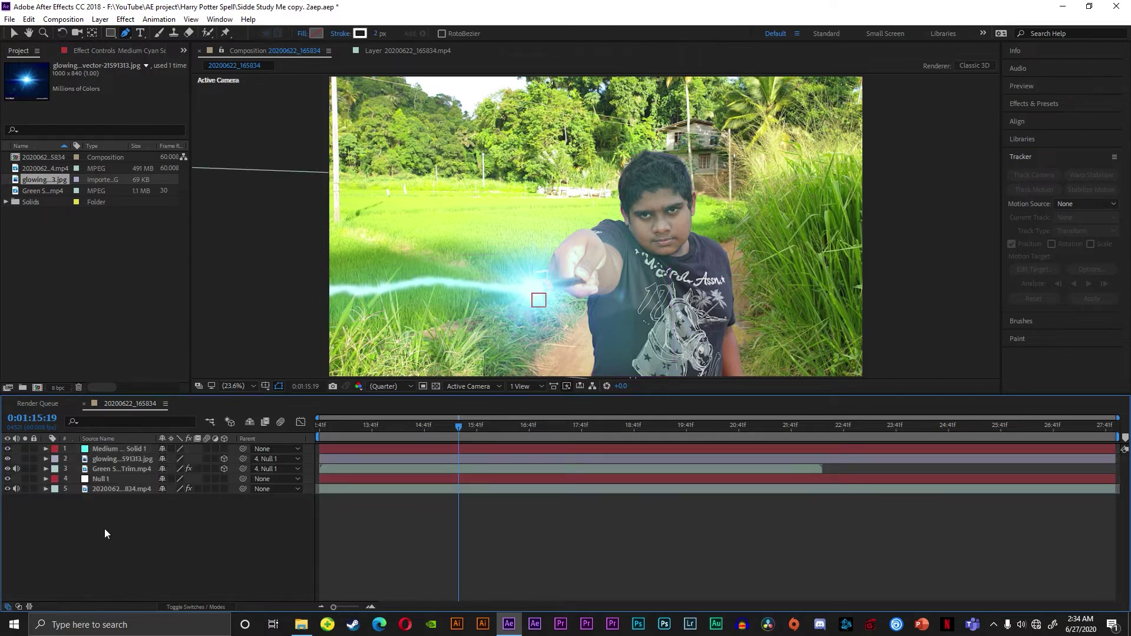
# - Toggle the top layer's visibility off and on to compare, then open Effects & Presets
pyautogui.click(7, 450)
pyautogui.click(7, 450)
pyautogui.click(7, 451)
pyautogui.click(7, 450)
pyautogui.click(1038, 104)
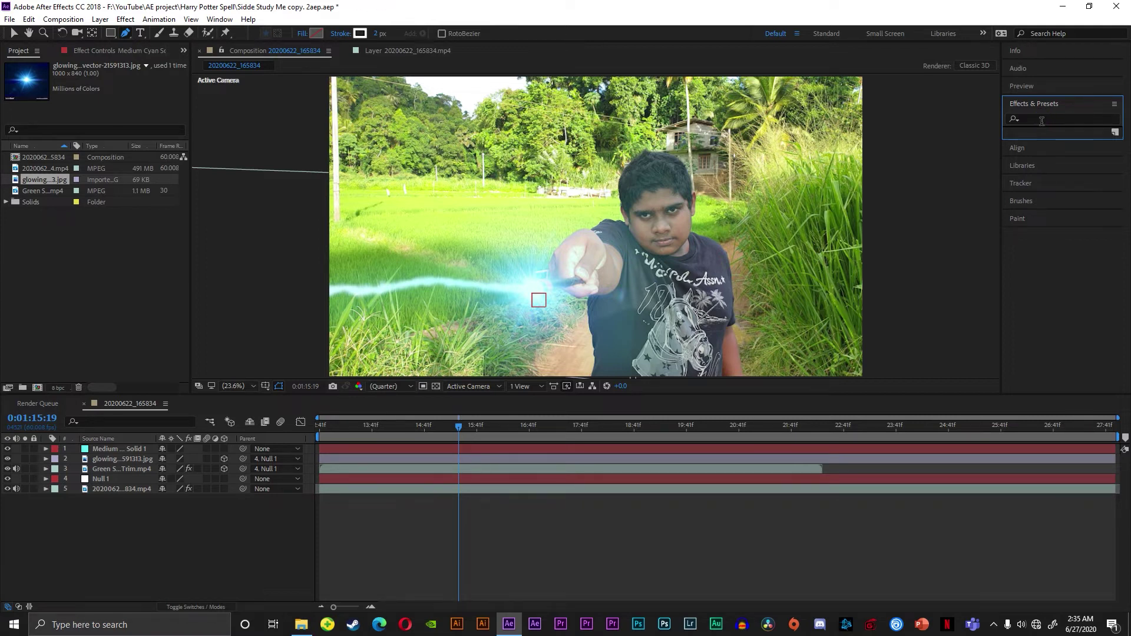
# - Search 'tur' and apply Turbulent Displace to the field footage layer
pyautogui.click(1041, 119)
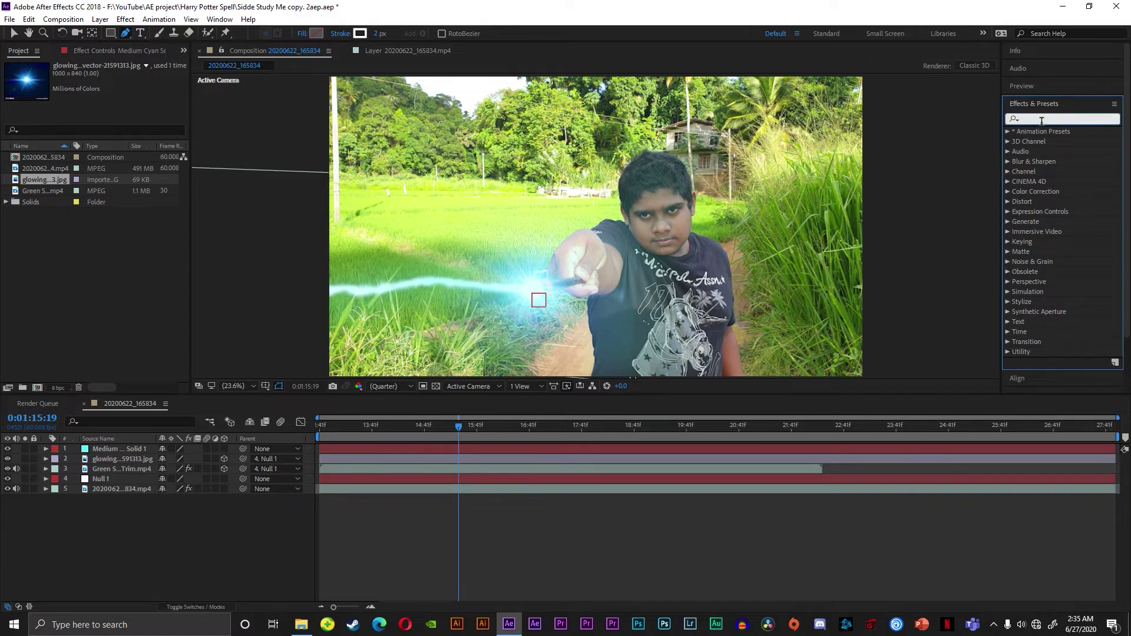
pyautogui.write('tur')
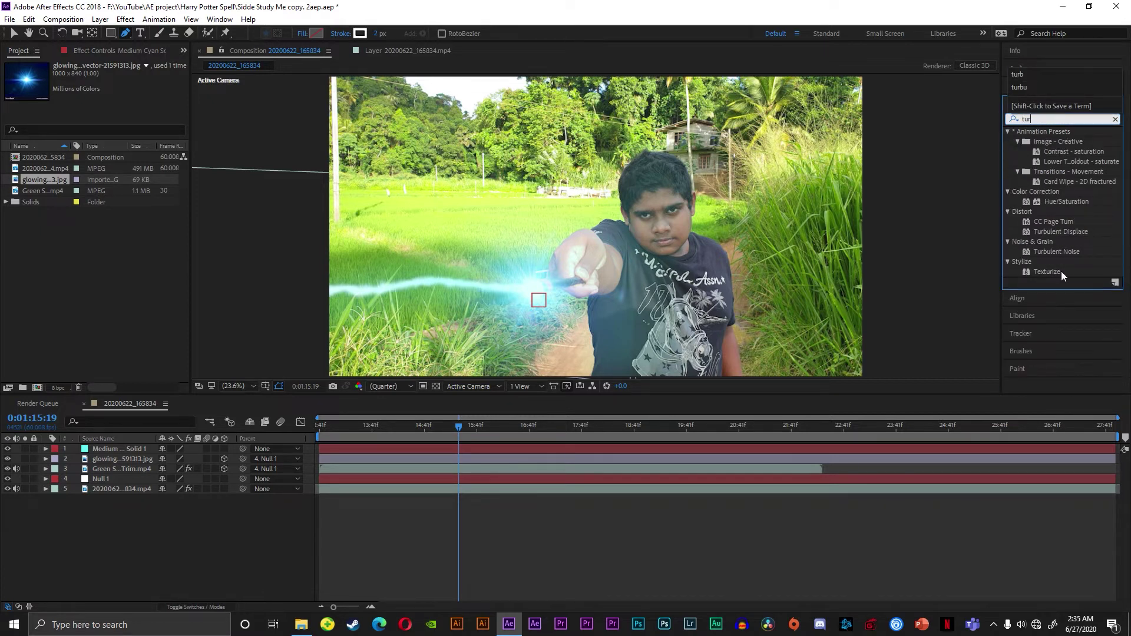
pyautogui.click(1069, 231)
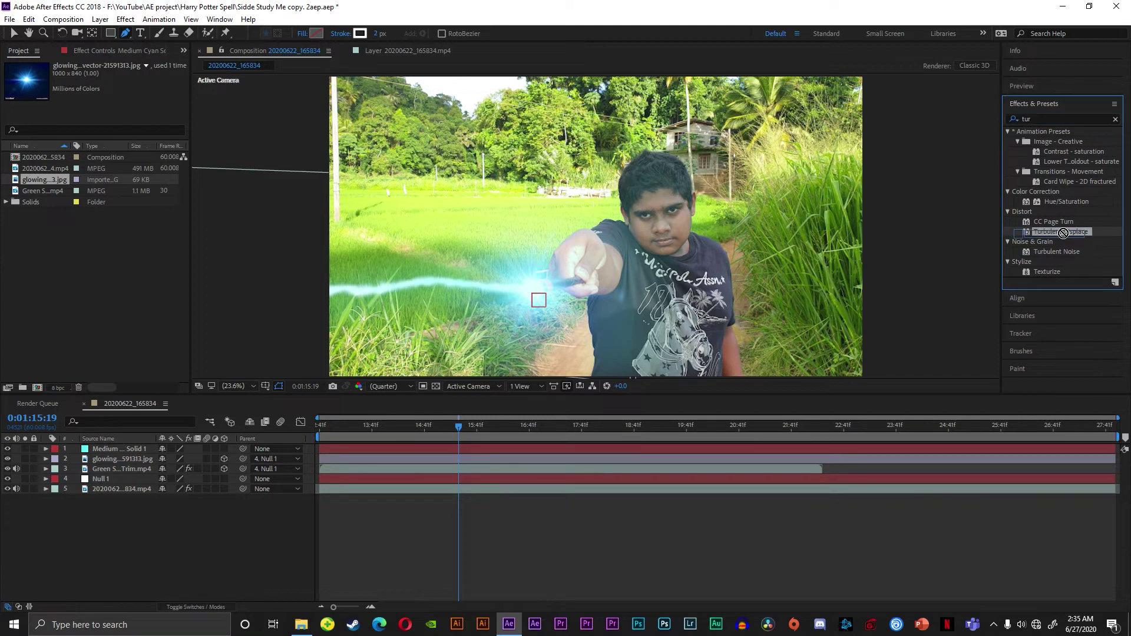
pyautogui.moveTo(1069, 231)
pyautogui.mouseDown()
pyautogui.moveTo(867, 277)
pyautogui.moveTo(468, 490)
pyautogui.mouseUp()
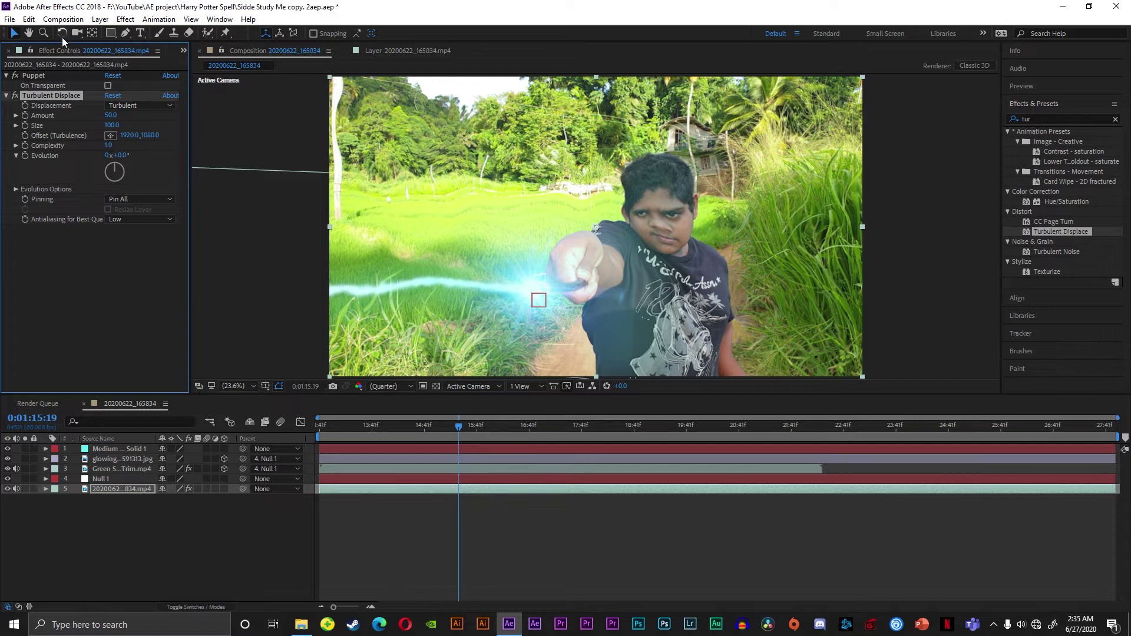
# - Draw a curved closed mask on the footage around the beam from the wand tip
pyautogui.click(125, 33)
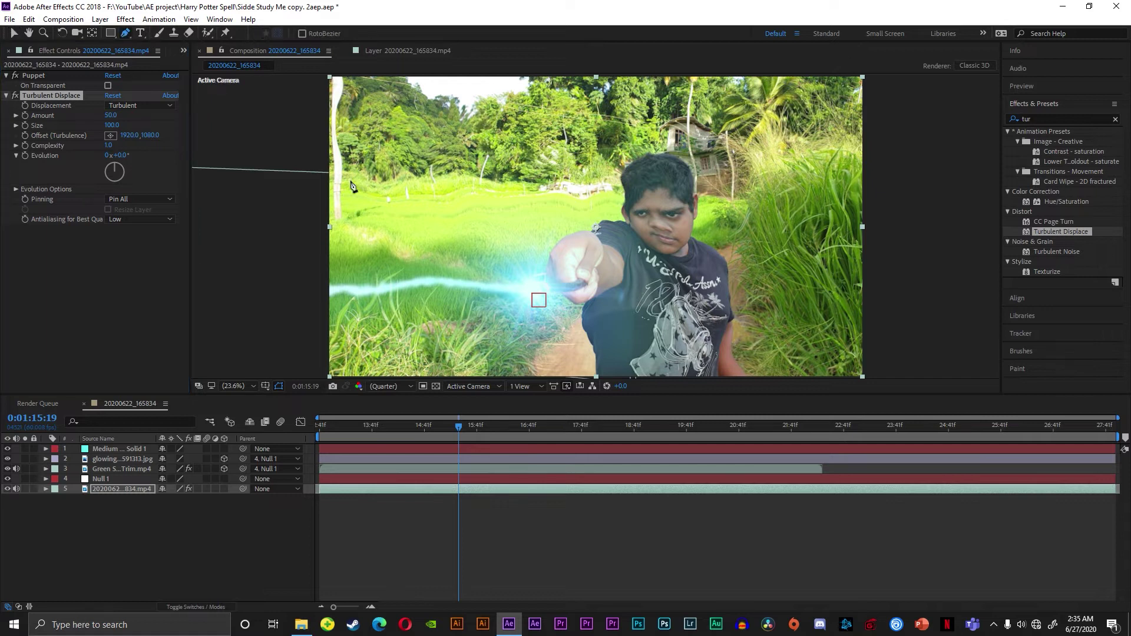
pyautogui.click(522, 272)
pyautogui.moveTo(388, 259); pyautogui.dragTo(349, 254)
pyautogui.click(291, 285)
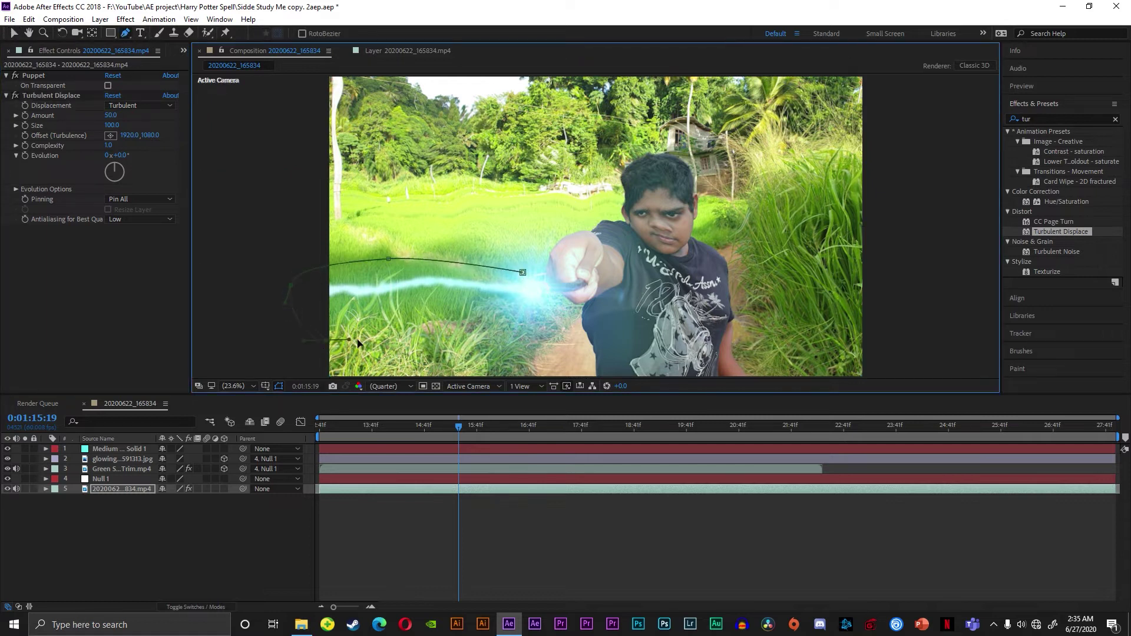
pyautogui.moveTo(325, 340); pyautogui.dragTo(374, 339)
pyautogui.moveTo(475, 334); pyautogui.dragTo(533, 286)
pyautogui.click(522, 272)
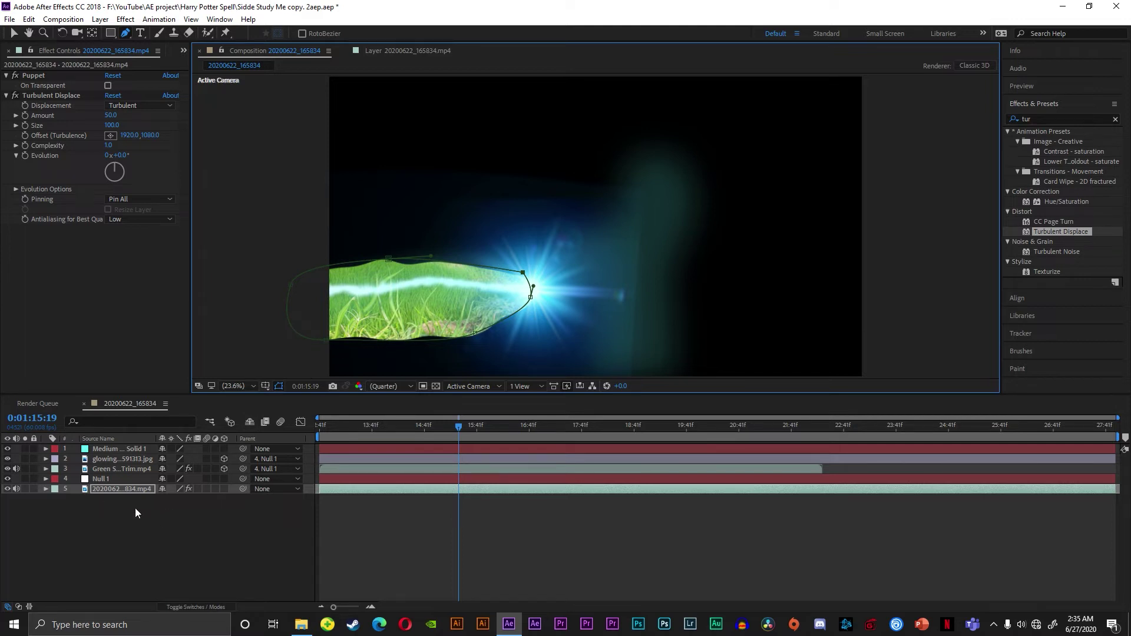
# - Set Turbulent Displace's Compositing Options mask reference to Mask 1
pyautogui.click(44, 490)
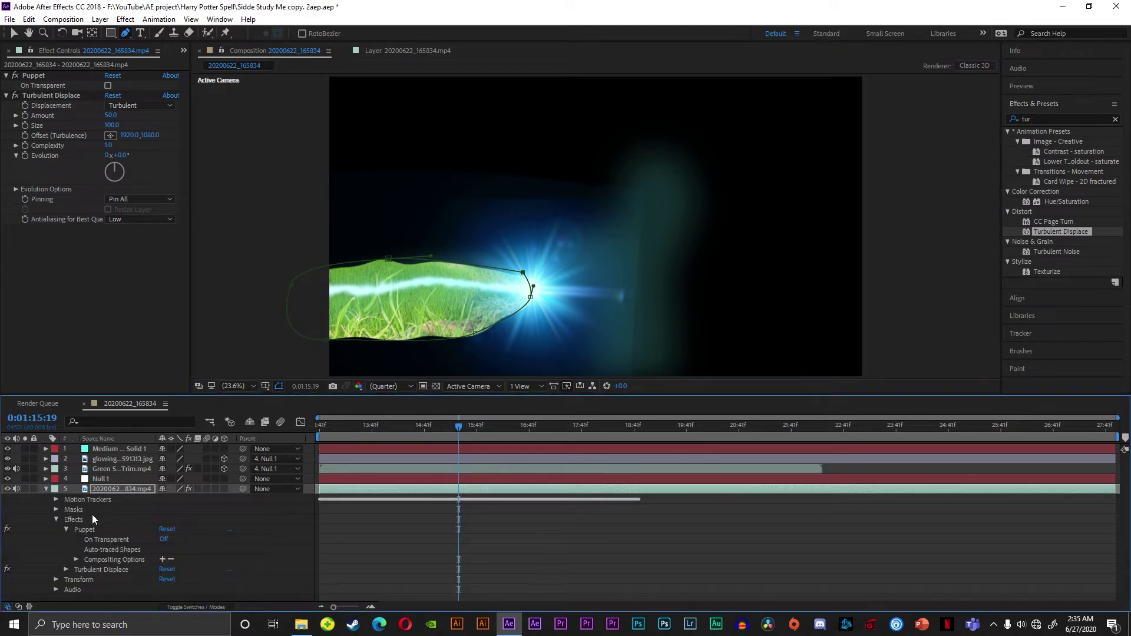
pyautogui.click(67, 530)
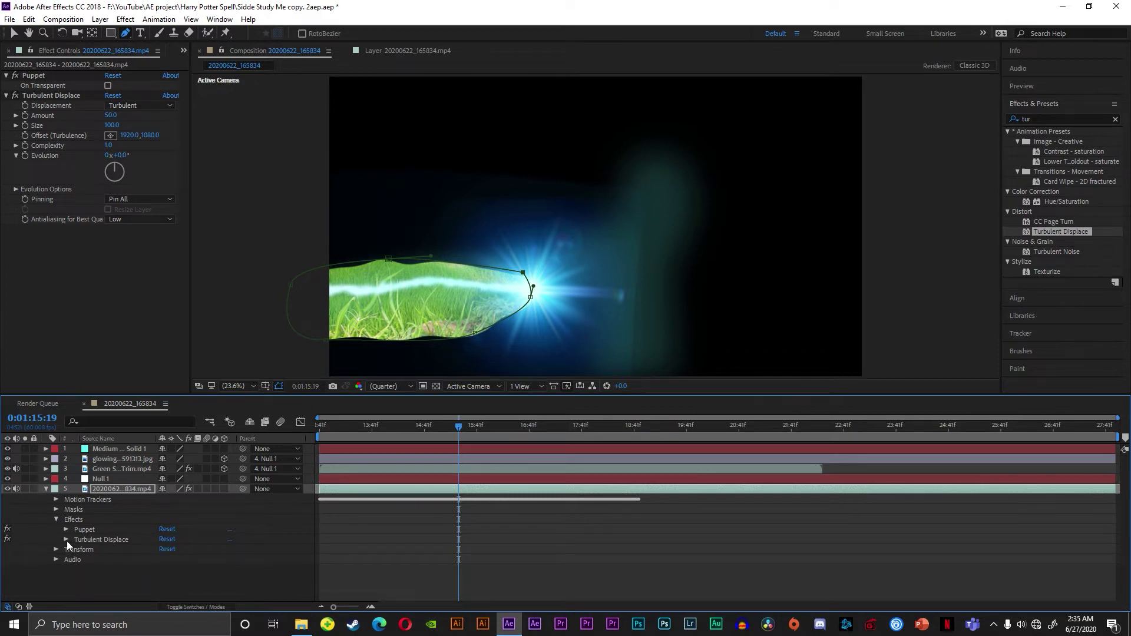
pyautogui.click(67, 540)
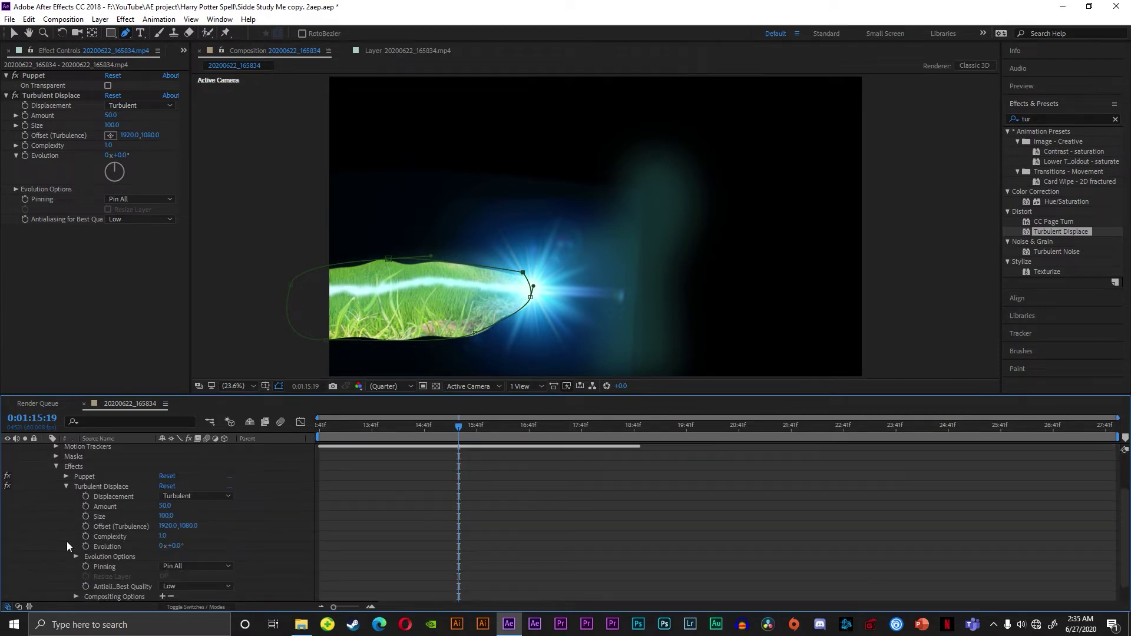
pyautogui.scroll(-2, 1089, 493)
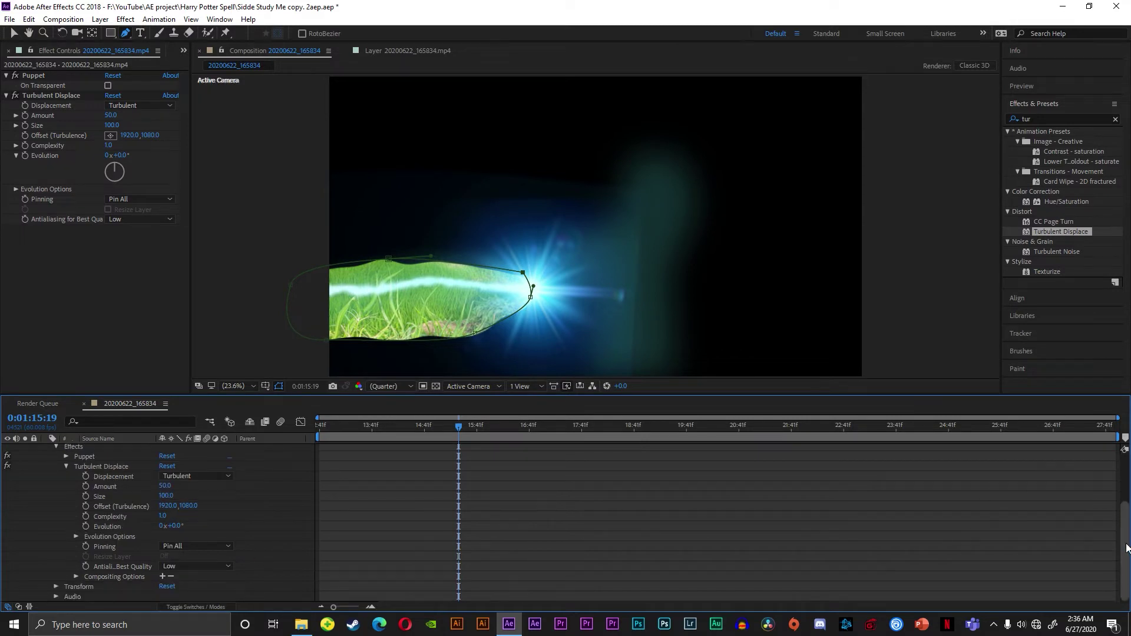
pyautogui.click(163, 577)
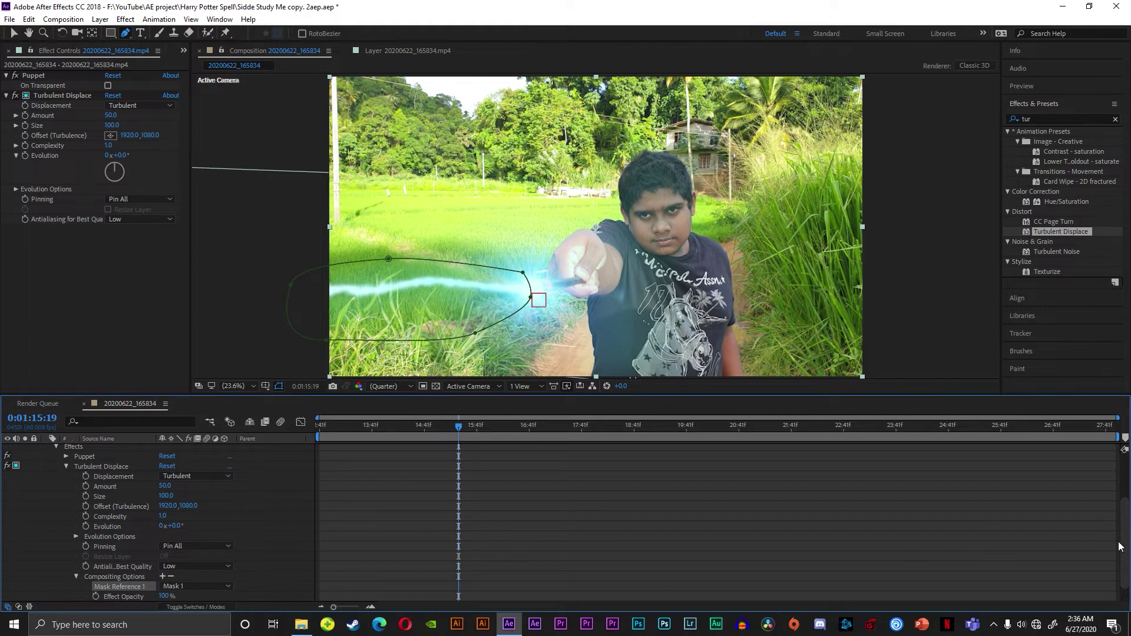
pyautogui.scroll(-2, 1121, 547)
pyautogui.click(194, 567)
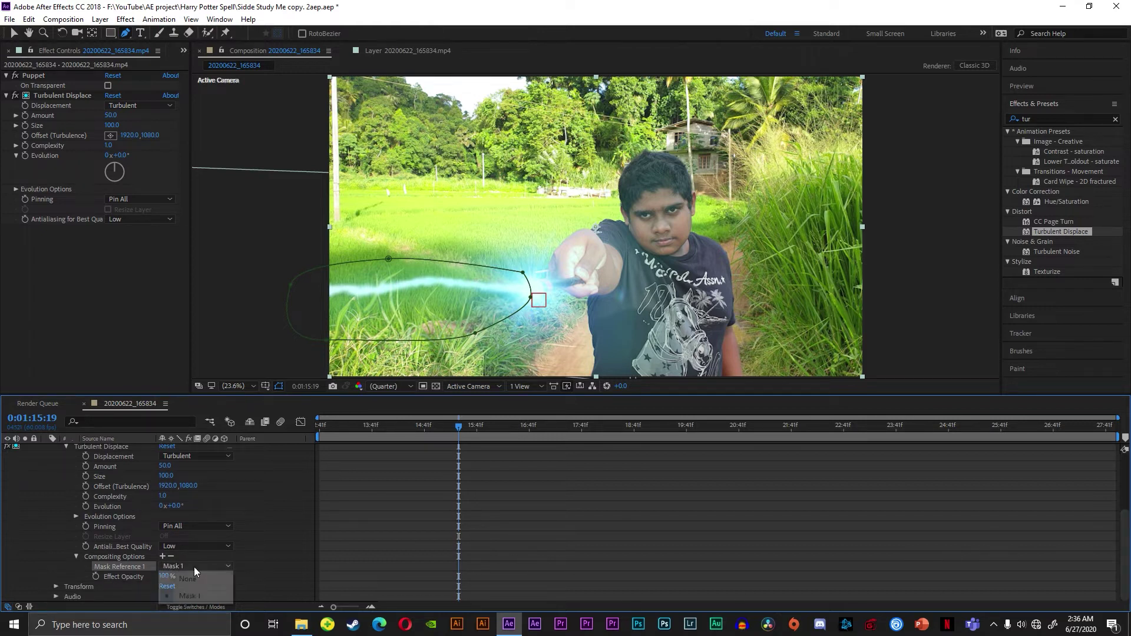
pyautogui.click(1124, 562)
pyautogui.scroll(3, 51, 502)
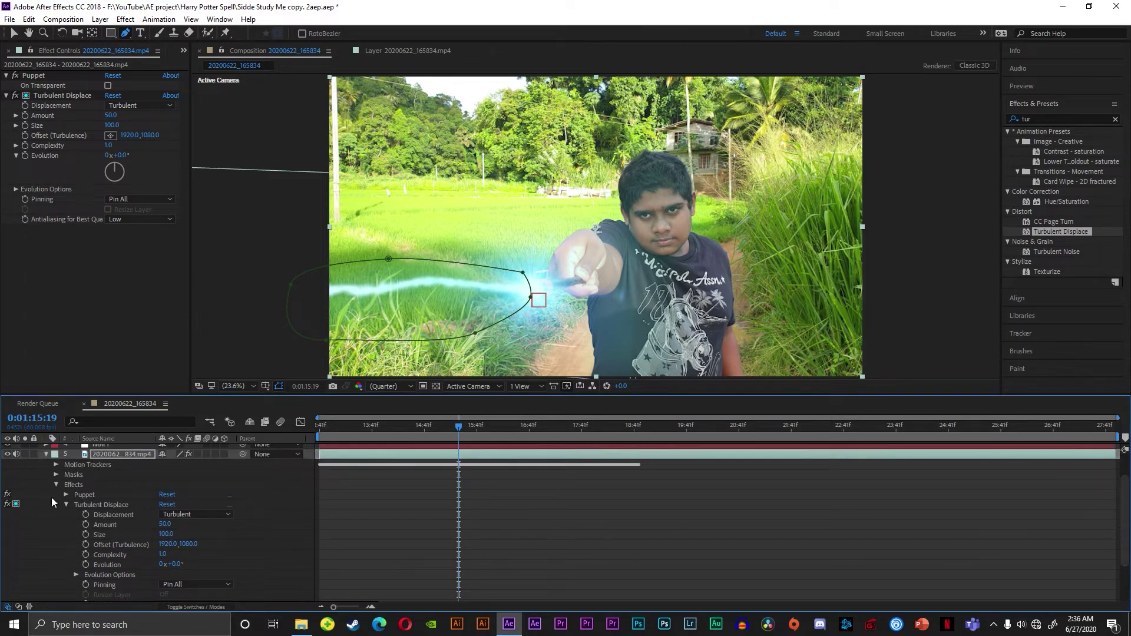
# - Feather Mask 1 to 101 pixels and preview the distortion a few frames ahead
pyautogui.click(56, 475)
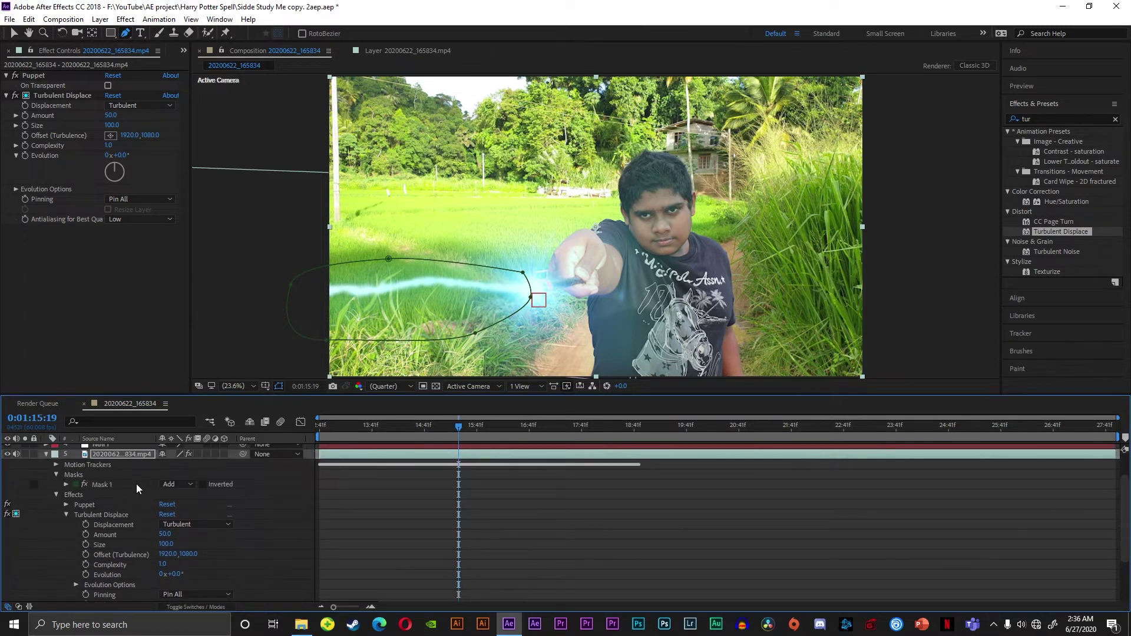
pyautogui.click(66, 484)
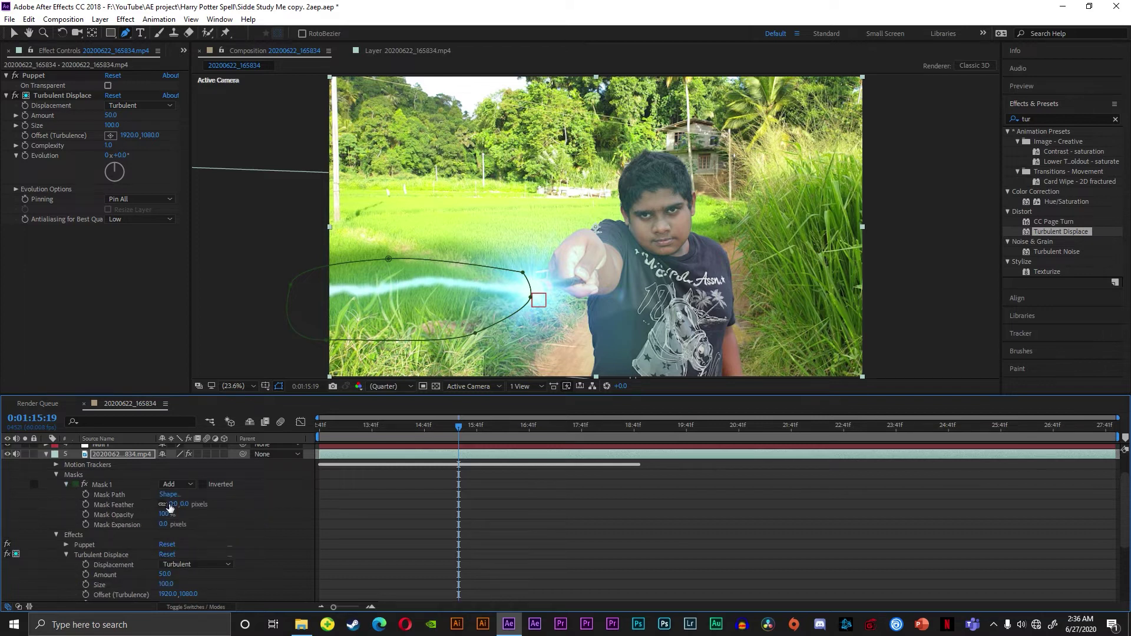
pyautogui.moveTo(173, 504); pyautogui.dragTo(242, 514)
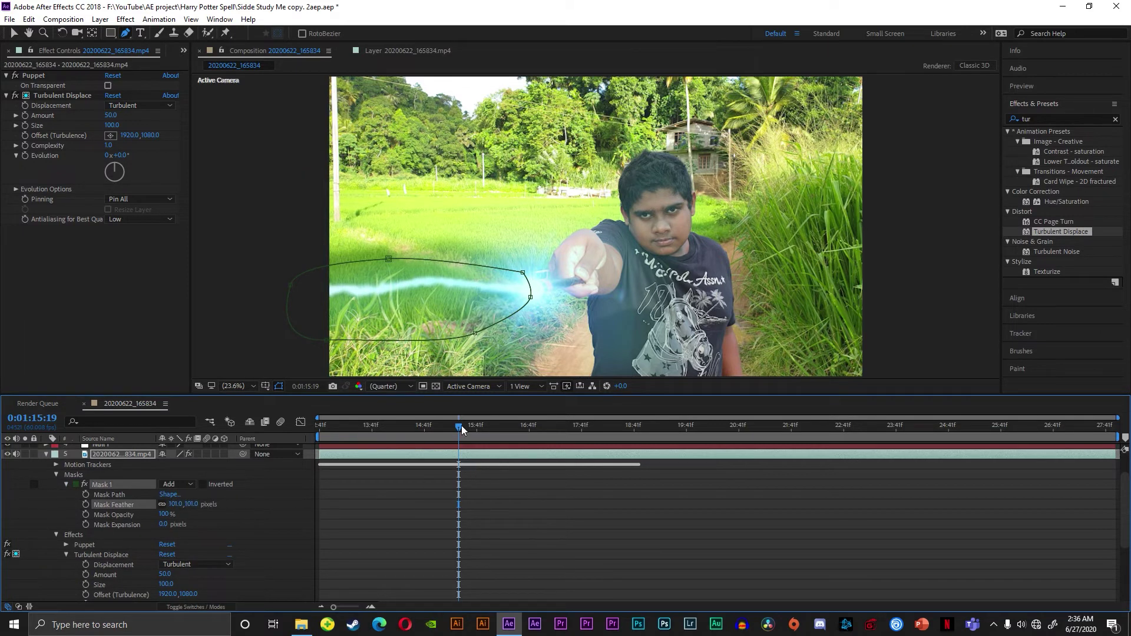
pyautogui.moveTo(462, 426); pyautogui.dragTo(564, 440)
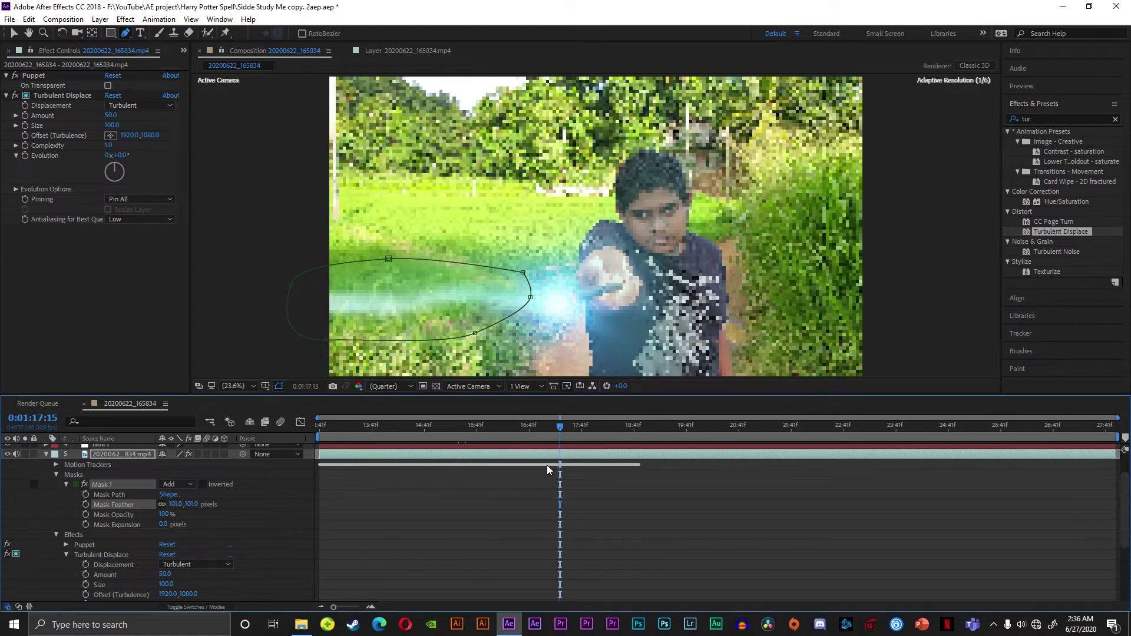
pyautogui.press('v')
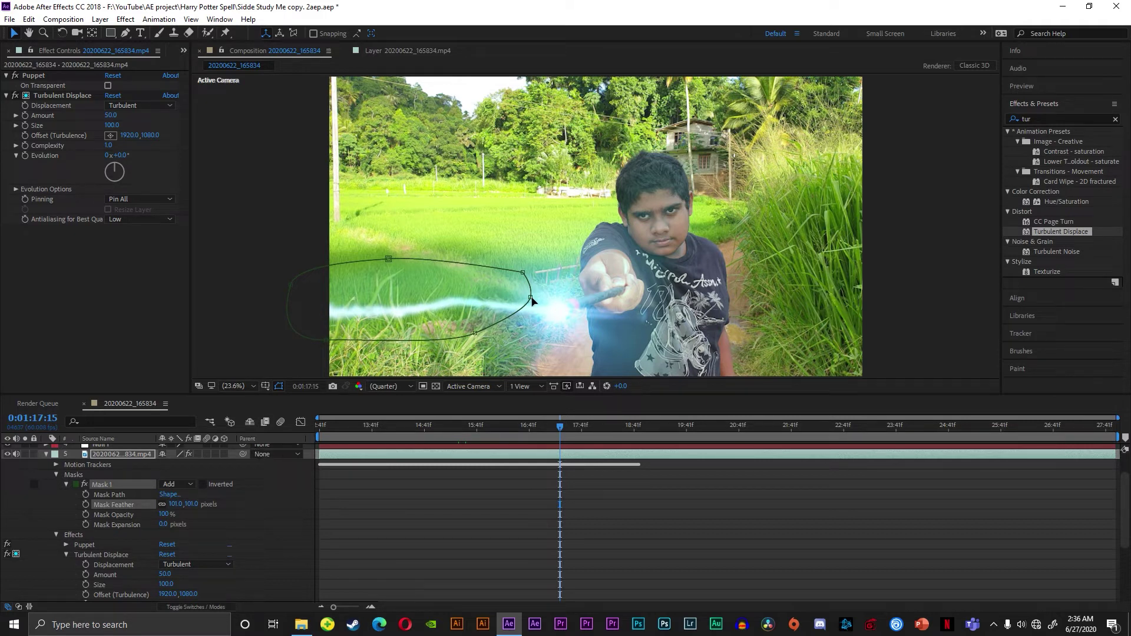
# - Remove the Turbulent Displace effect and the leftover mask from the layer
pyautogui.click(111, 555)
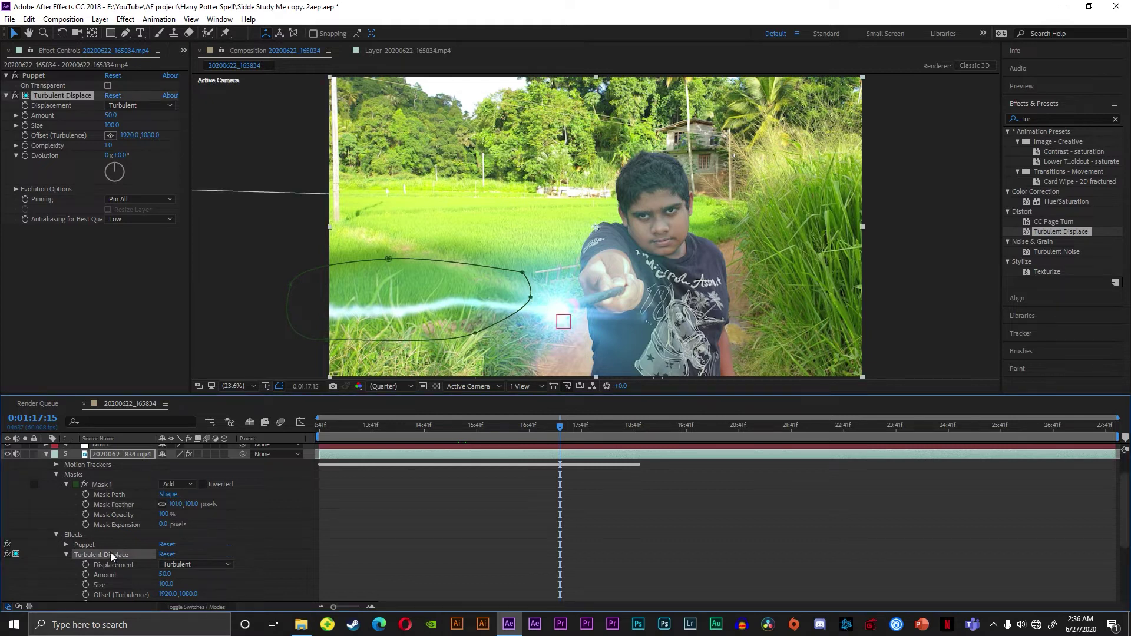
pyautogui.hotkey('ctrl', 'z')
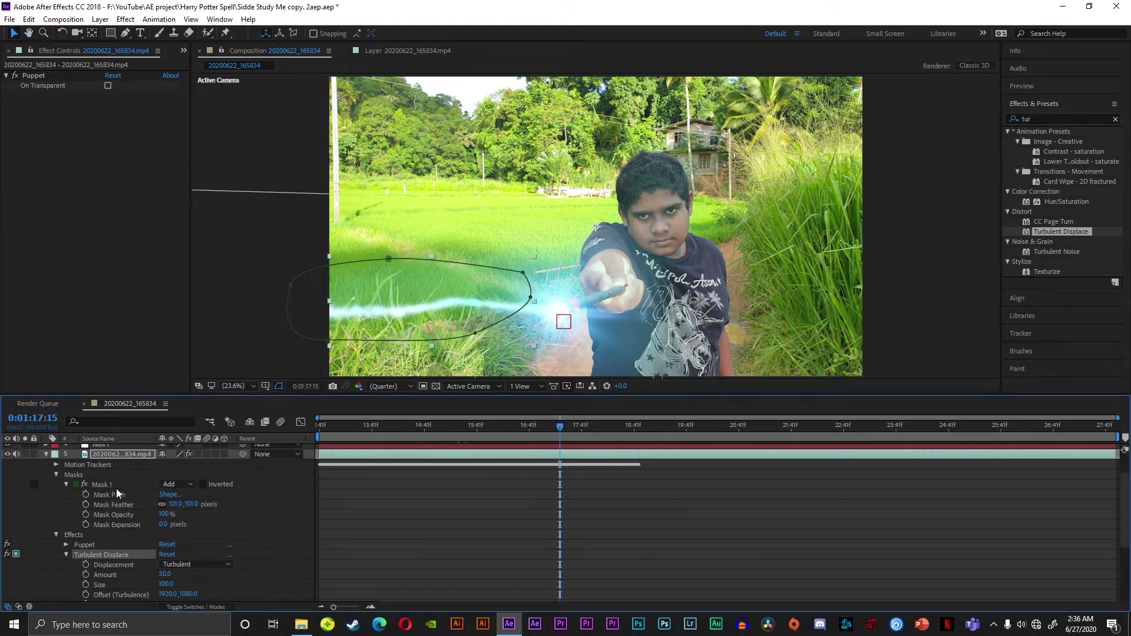
pyautogui.hotkey('ctrl', 'z')
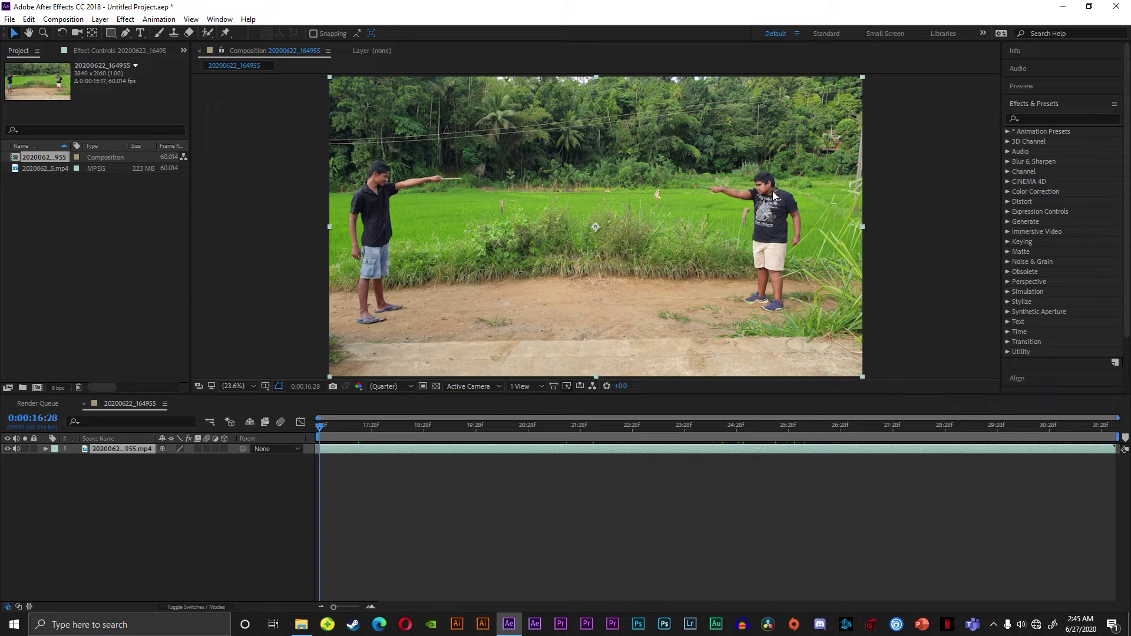
# - Inspect the wand tip at 200% magnification and bring in the Green Screen Energy Beam clip
pyautogui.click(242, 386)
pyautogui.click(270, 533)
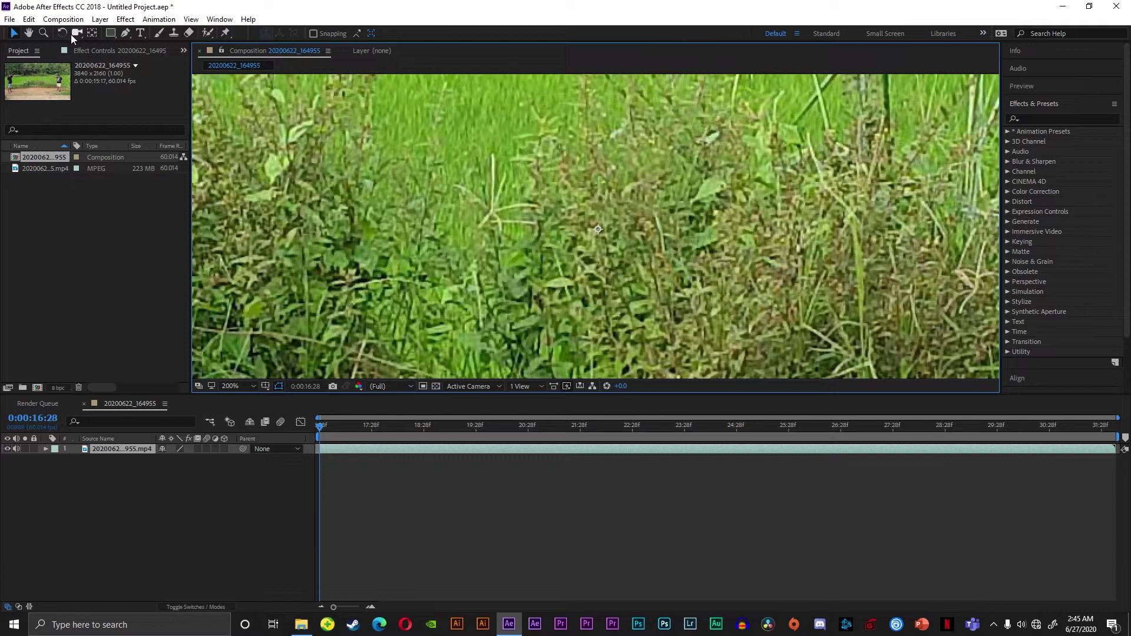
pyautogui.click(28, 32)
pyautogui.moveTo(736, 149)
pyautogui.mouseDown()
pyautogui.moveTo(597, 241)
pyautogui.moveTo(695, 237)
pyautogui.mouseUp()
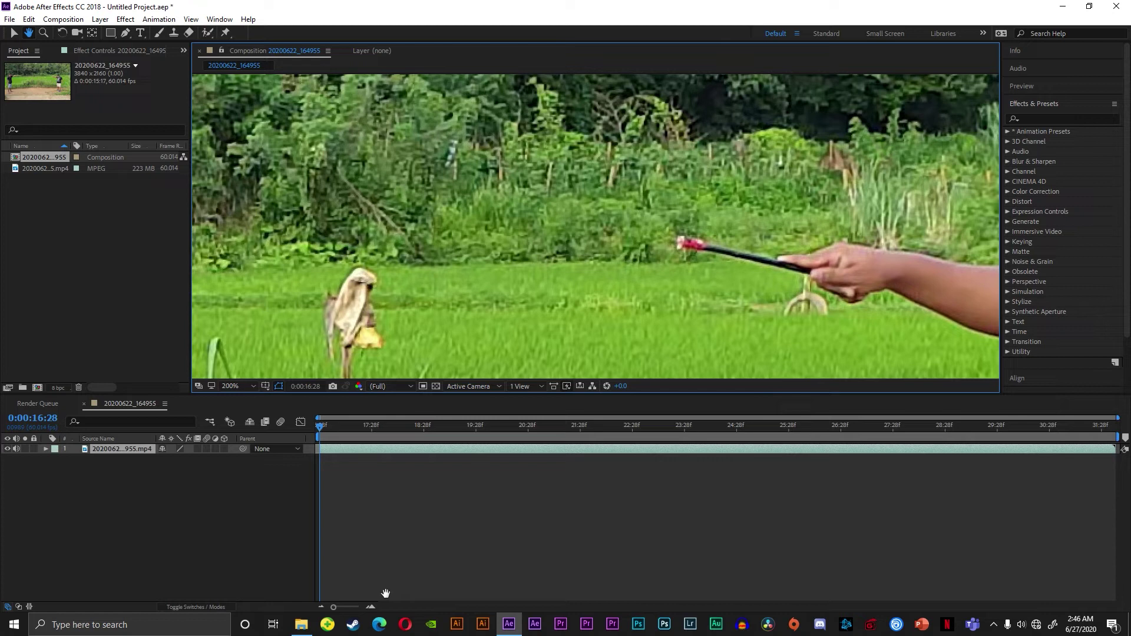
pyautogui.click(302, 623)
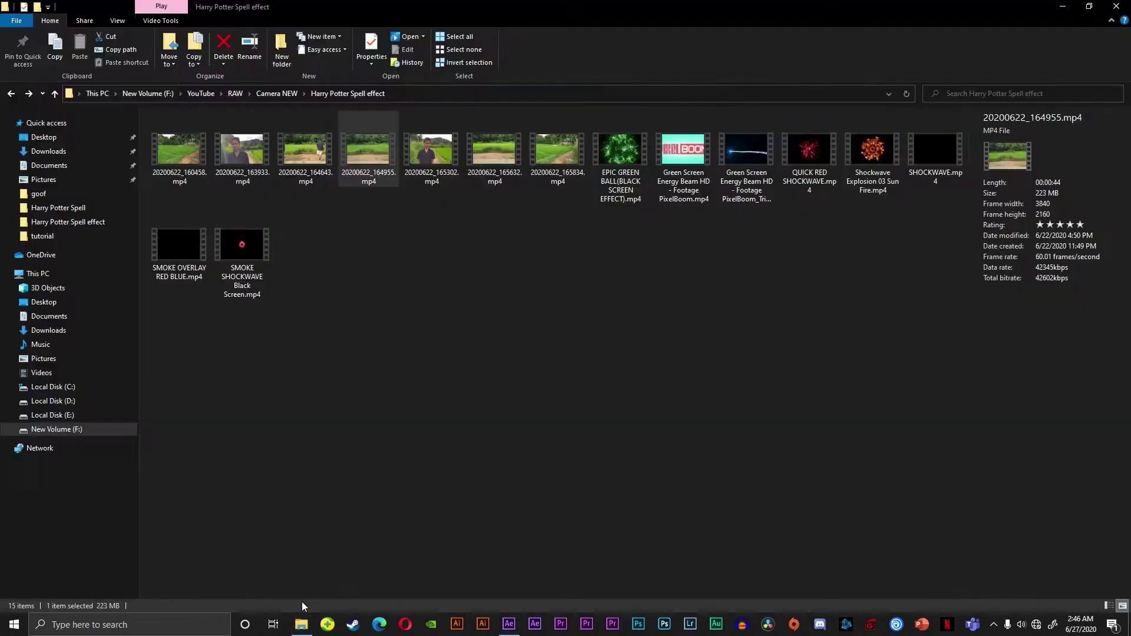
pyautogui.click(301, 623)
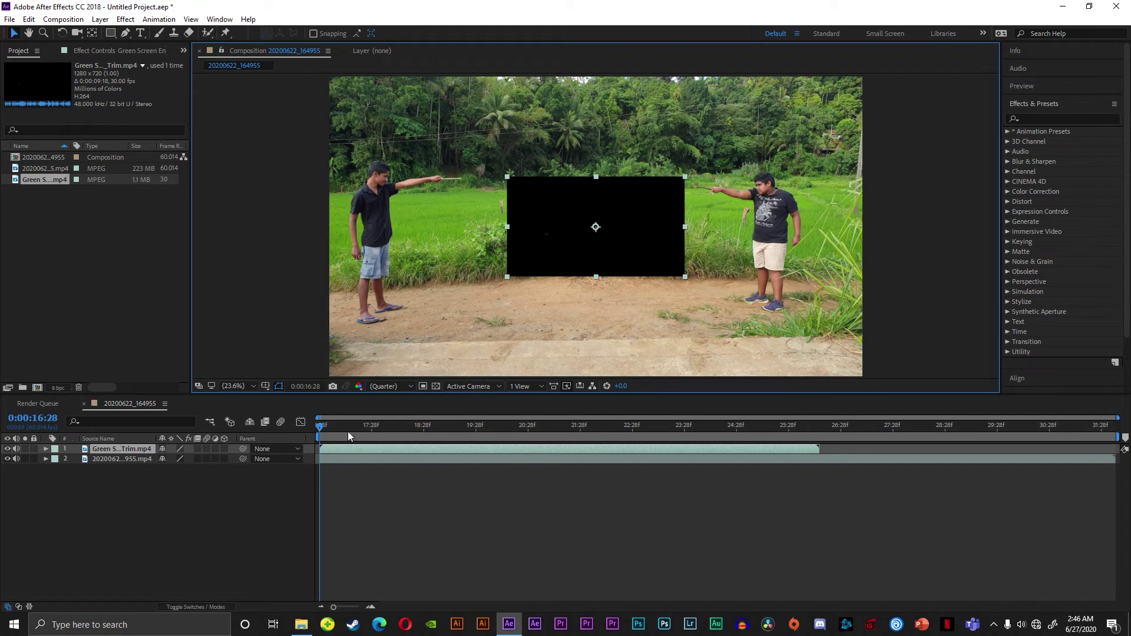
# - At 0:00:17:56, flip the energy beam layer horizontally so its spark points right
pyautogui.moveTo(319, 438); pyautogui.dragTo(397, 445)
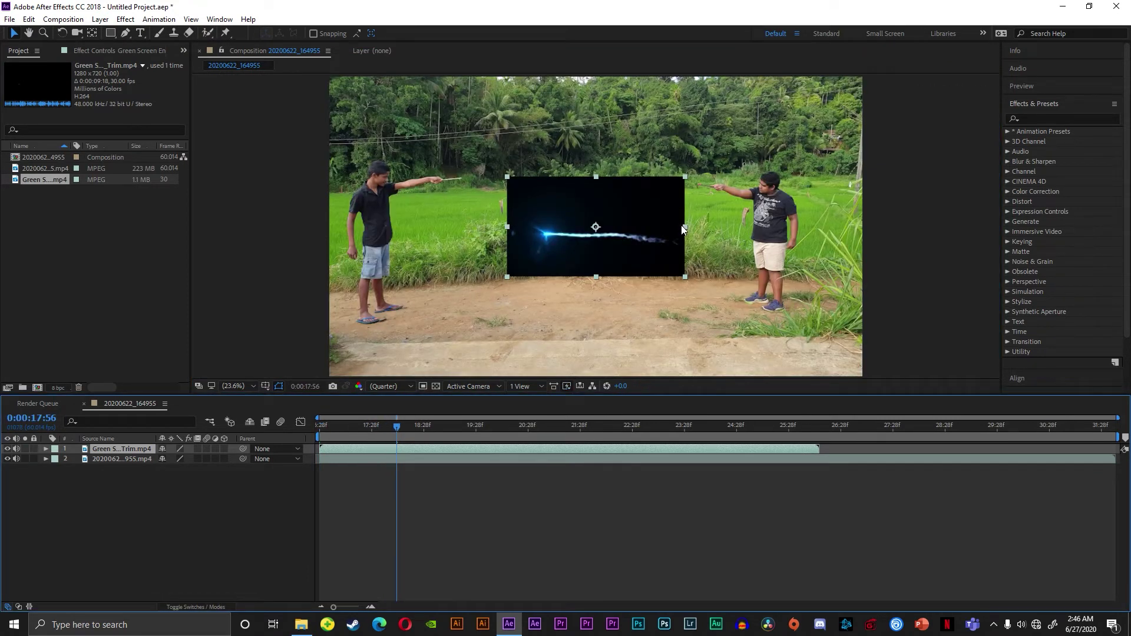
pyautogui.moveTo(684, 230); pyautogui.dragTo(508, 242)
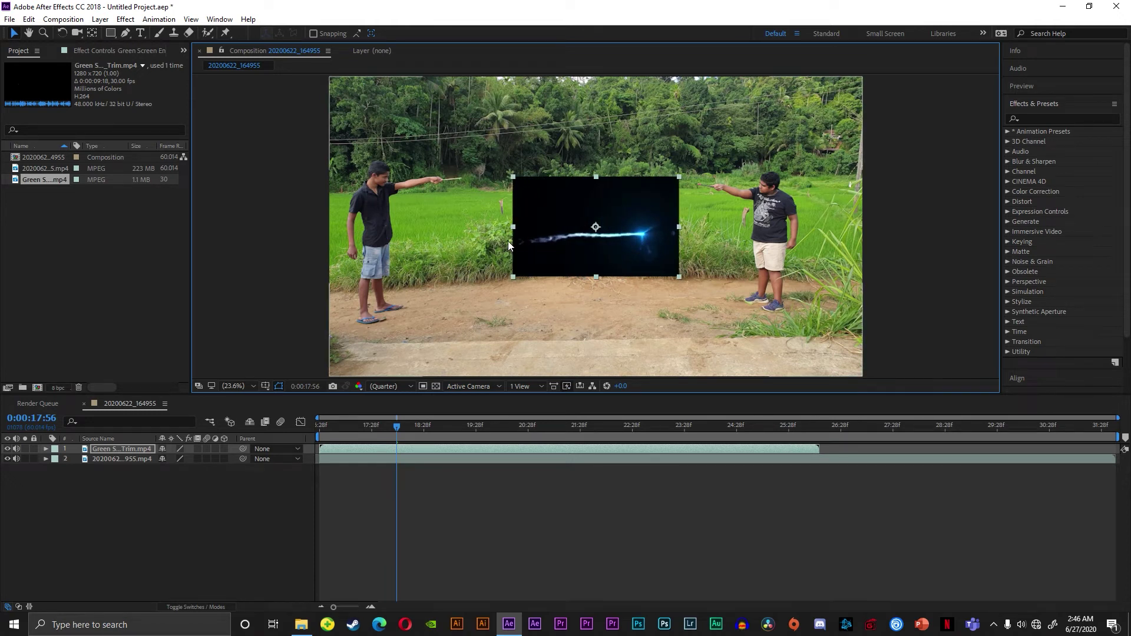
pyautogui.click(255, 532)
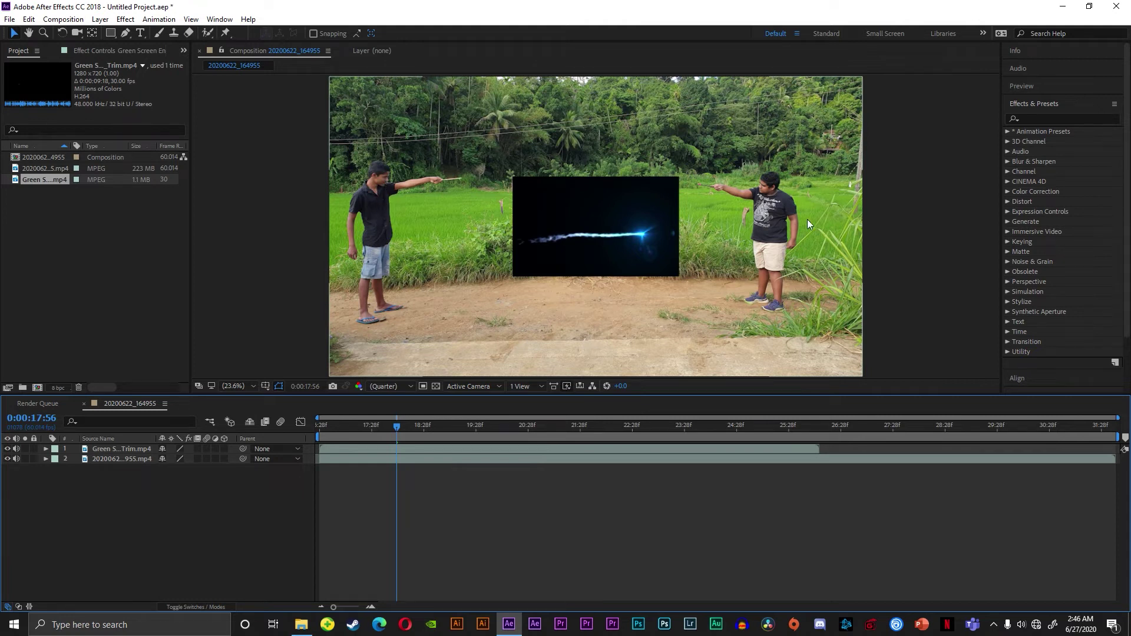
pyautogui.click(401, 449)
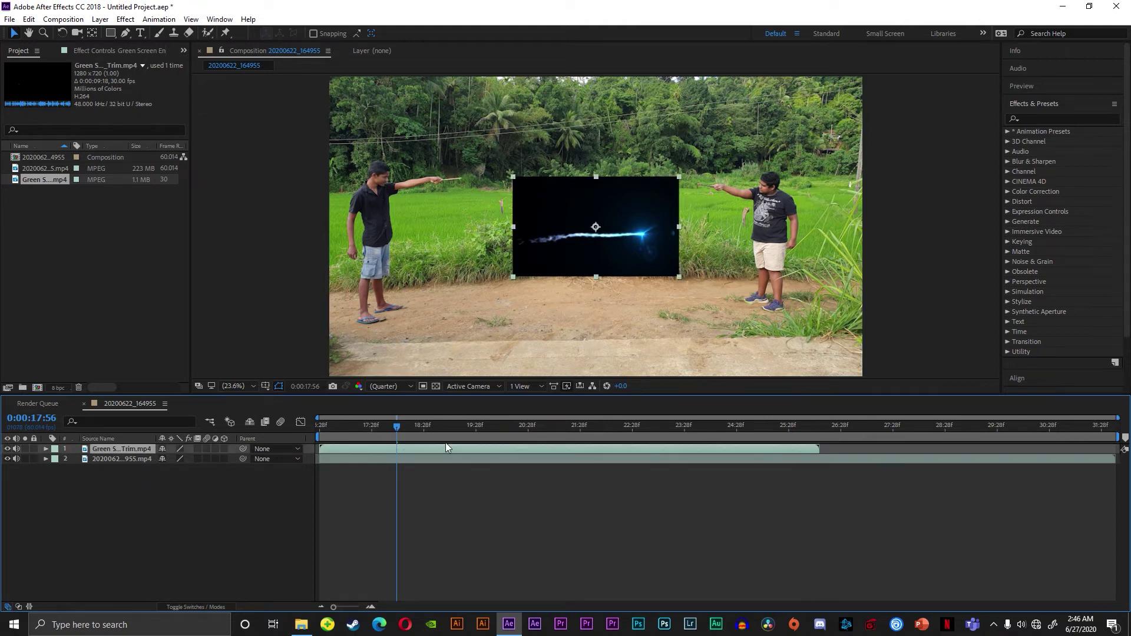
pyautogui.click(1045, 118)
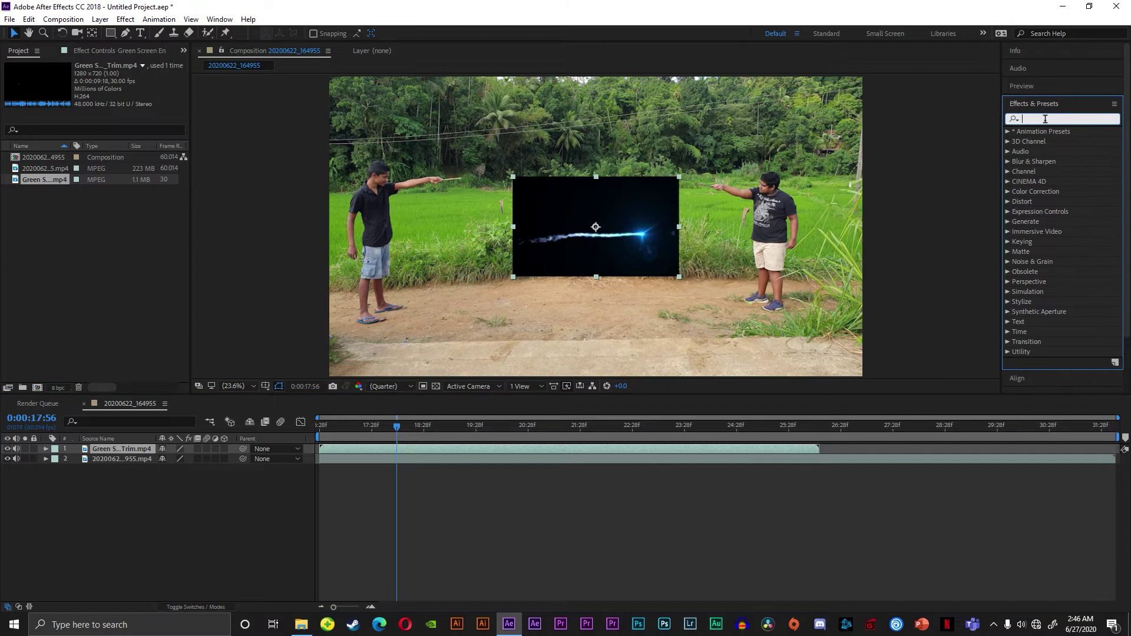
# - Apply Lumetri Color to the beam layer, trying and then undoing a Temperature change
pyautogui.write('lumen')
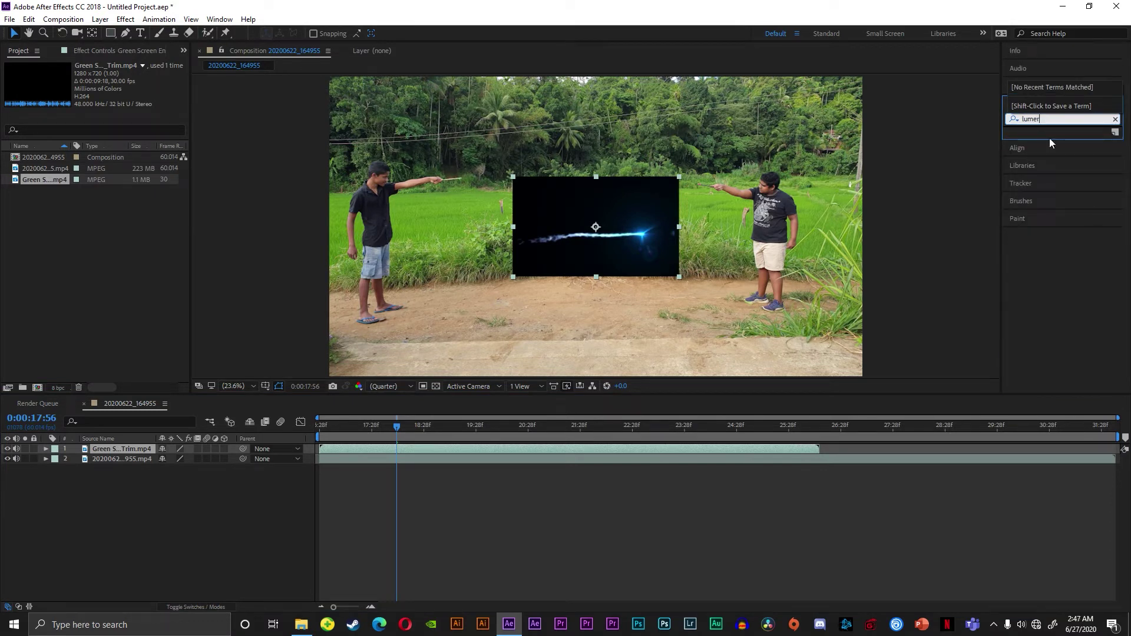
pyautogui.press('BackSpace')
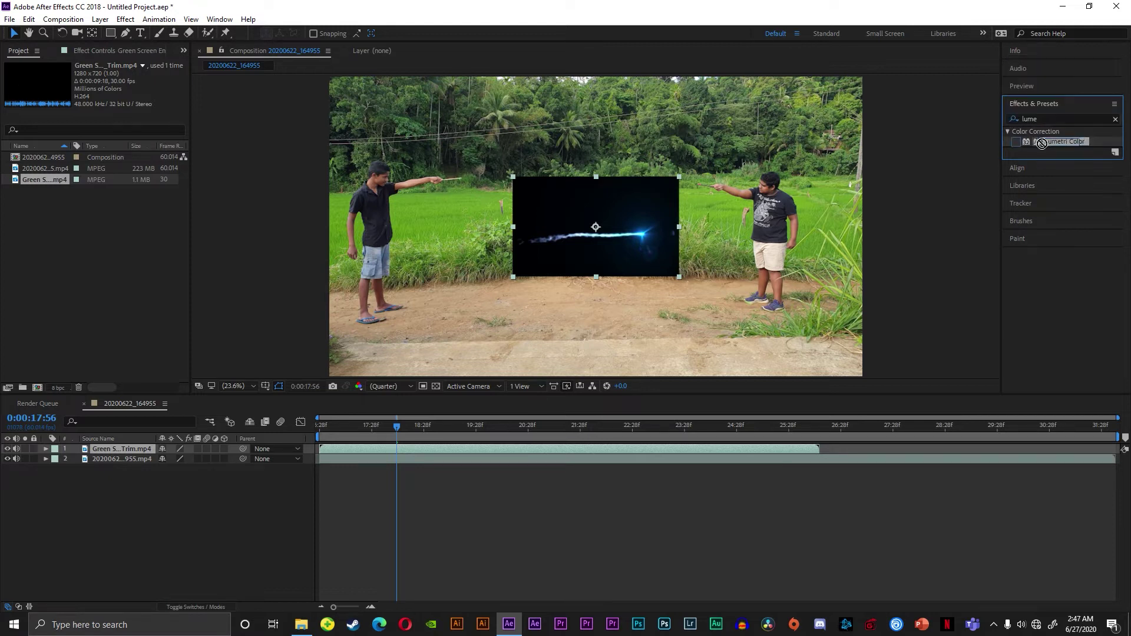
pyautogui.moveTo(1063, 141)
pyautogui.mouseDown()
pyautogui.moveTo(990, 171)
pyautogui.moveTo(680, 451)
pyautogui.moveTo(434, 451)
pyautogui.mouseUp()
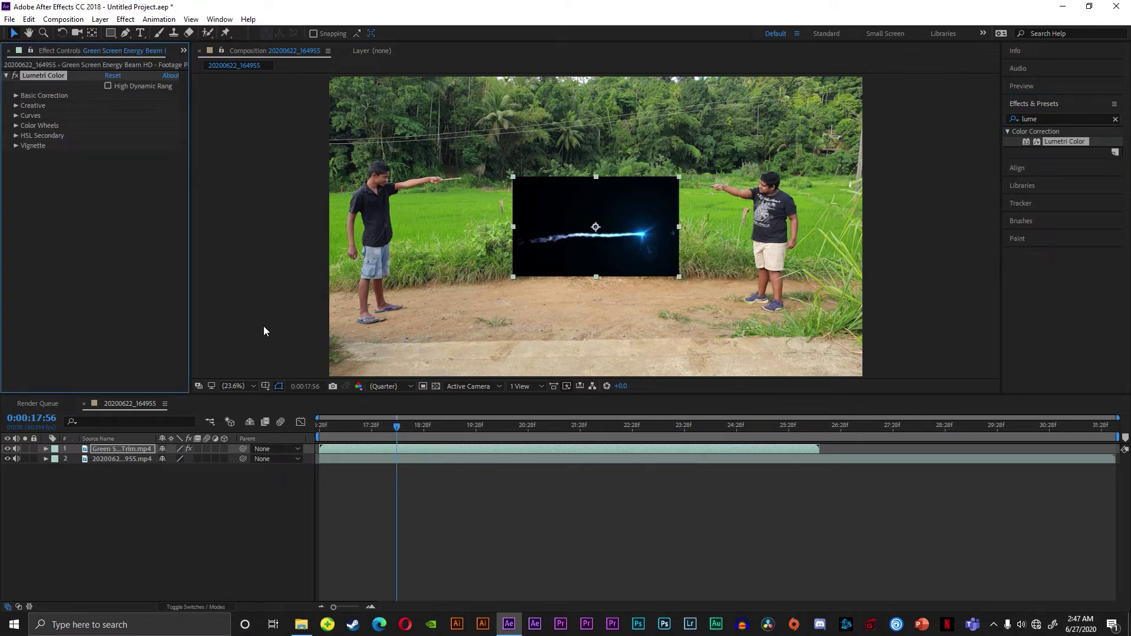
pyautogui.click(16, 95)
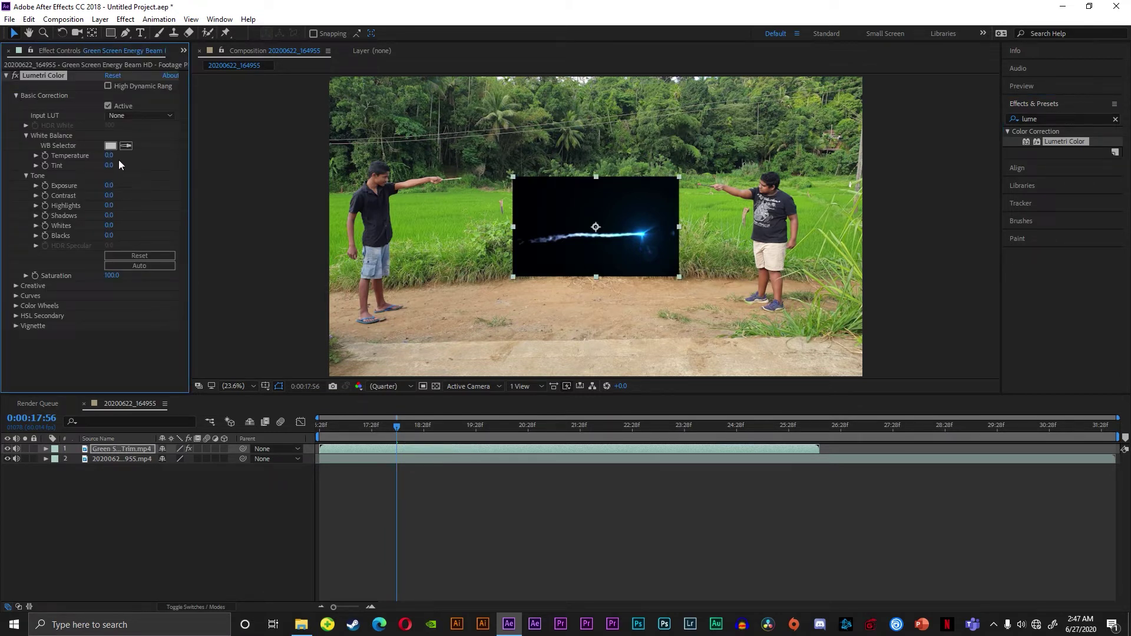
pyautogui.moveTo(109, 155)
pyautogui.mouseDown()
pyautogui.moveTo(289, 199)
pyautogui.moveTo(103, 177)
pyautogui.moveTo(221, 183)
pyautogui.moveTo(92, 206)
pyautogui.mouseUp()
pyautogui.hotkey('ctrl', 'z')
pyautogui.hotkey('ctrl', 'z')
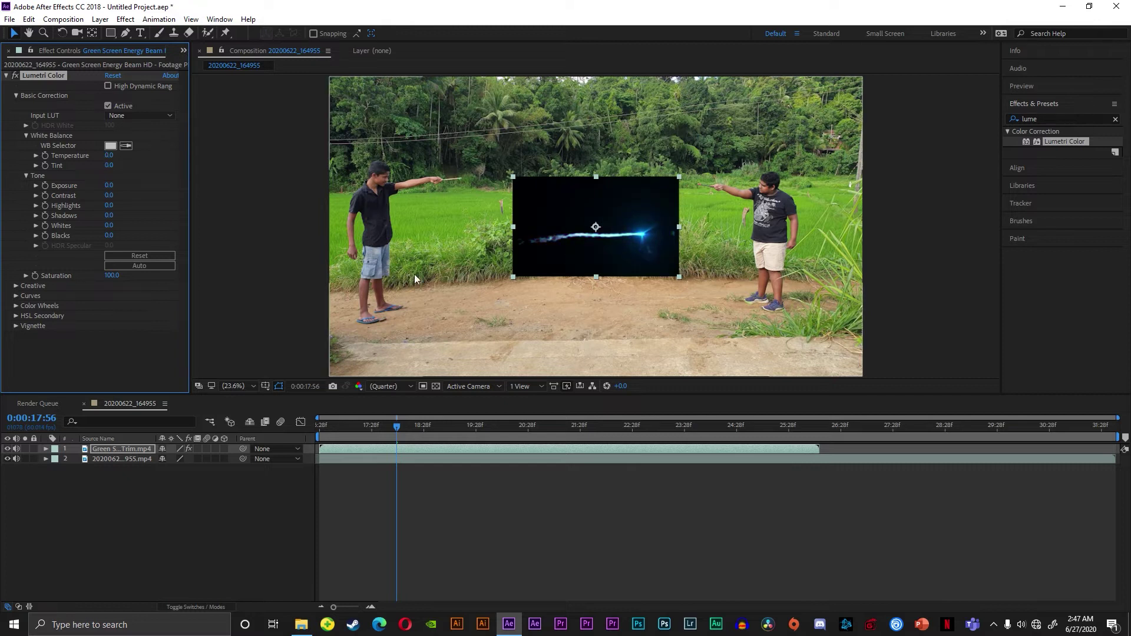
# - Set the beam layer's blending mode to Screen
pyautogui.rightClick(353, 456)
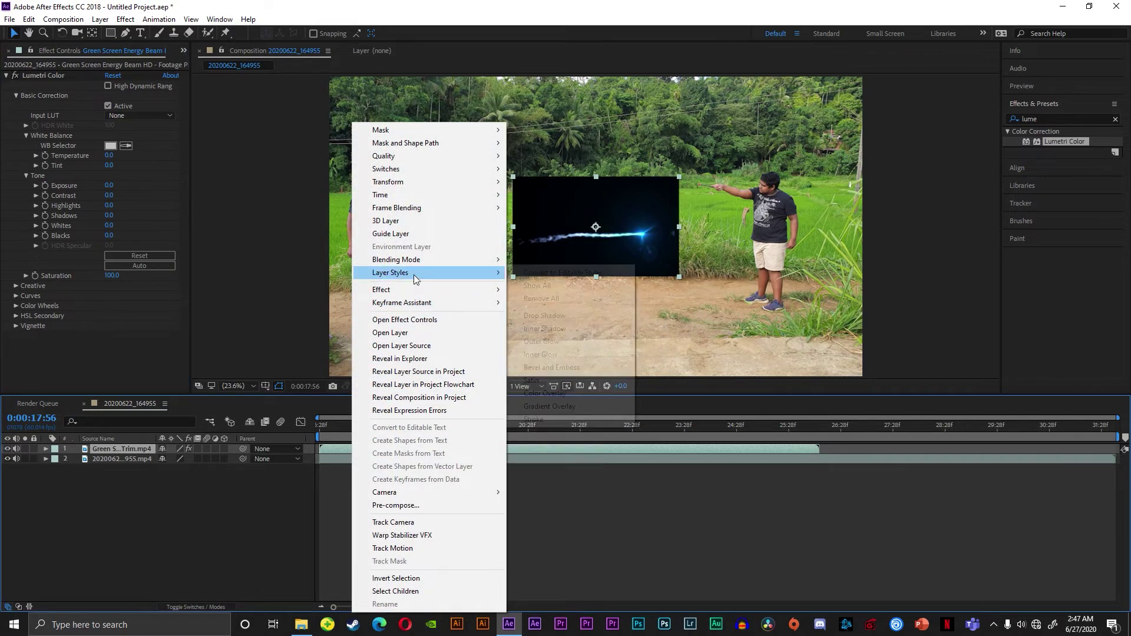
pyautogui.moveTo(412, 264)
pyautogui.click(528, 271)
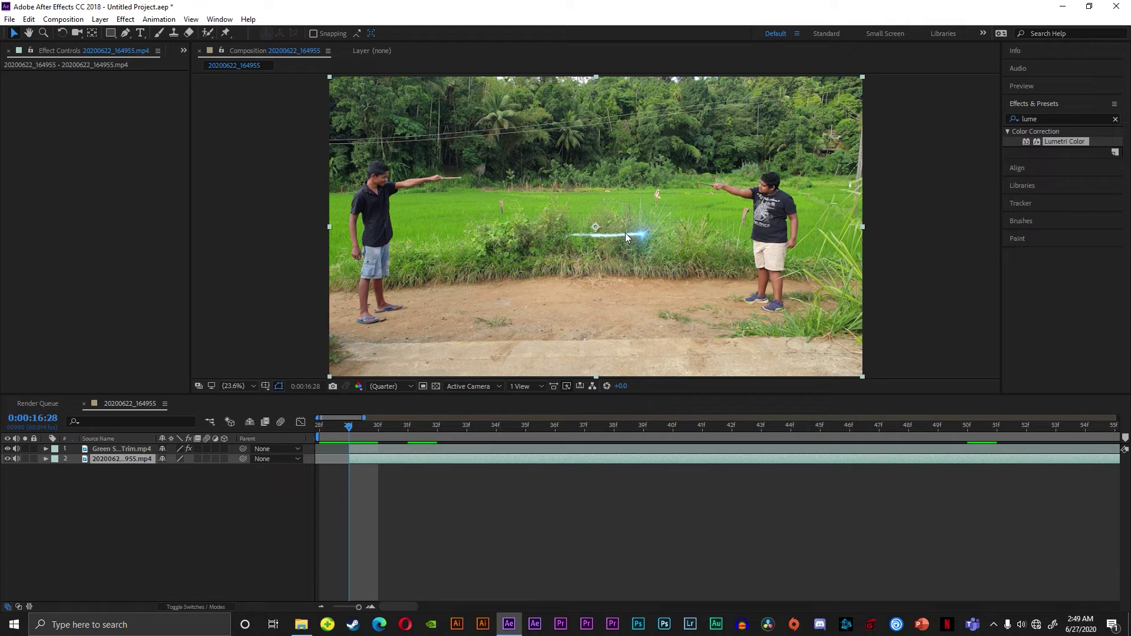
# - Reveal the beam layer's transform properties and move the beam onto the right boy's wand
pyautogui.click(46, 450)
pyautogui.click(56, 459)
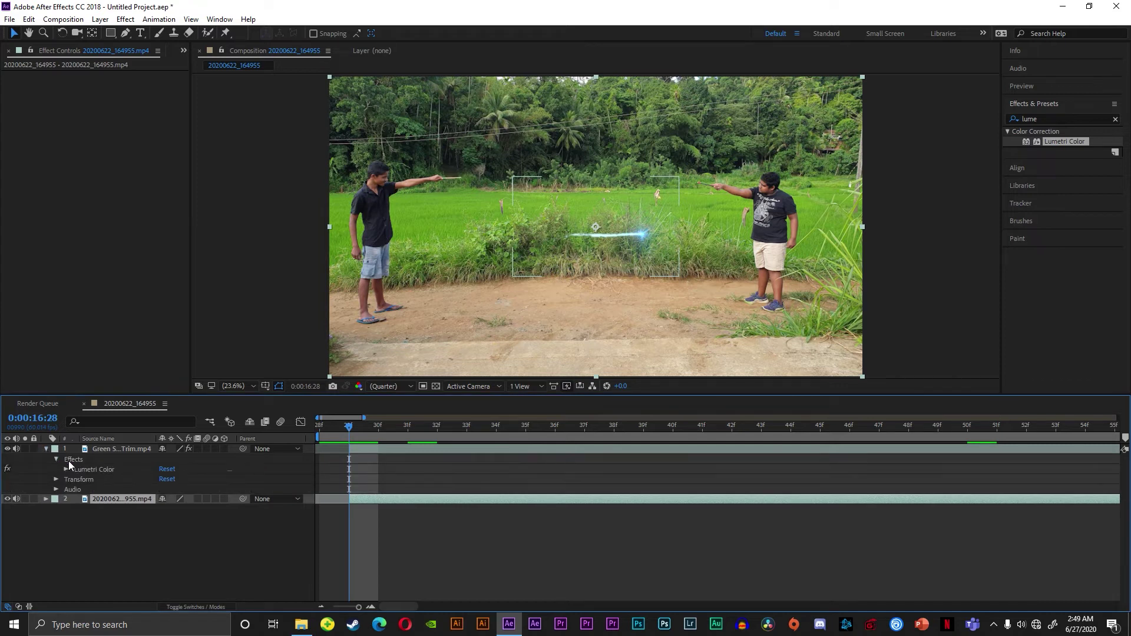
pyautogui.click(55, 459)
pyautogui.click(56, 469)
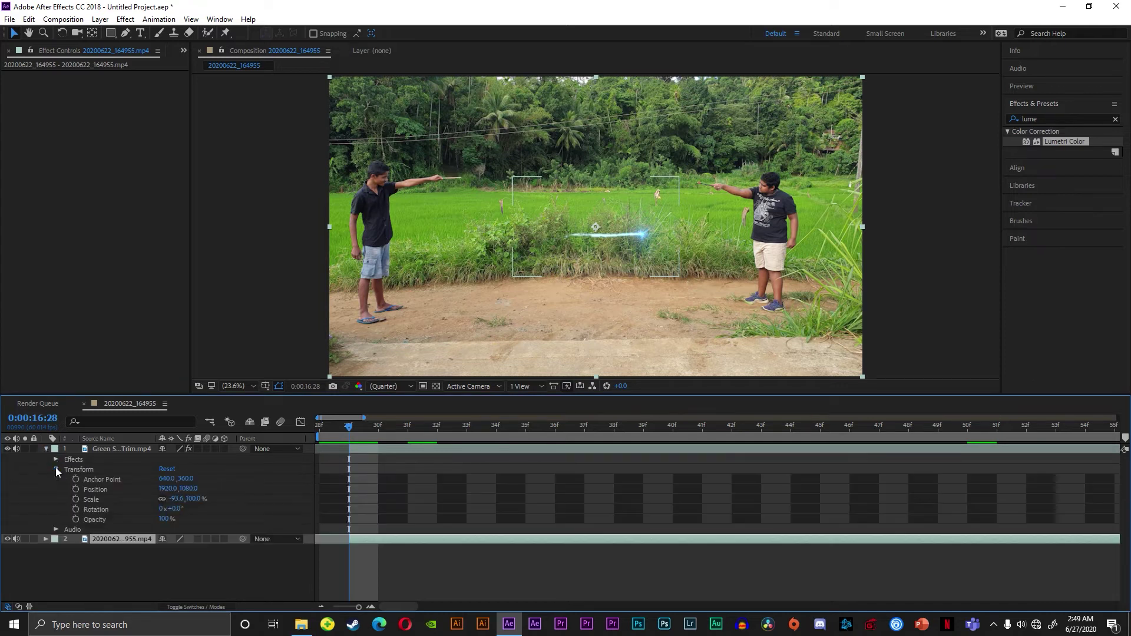
pyautogui.click(75, 470)
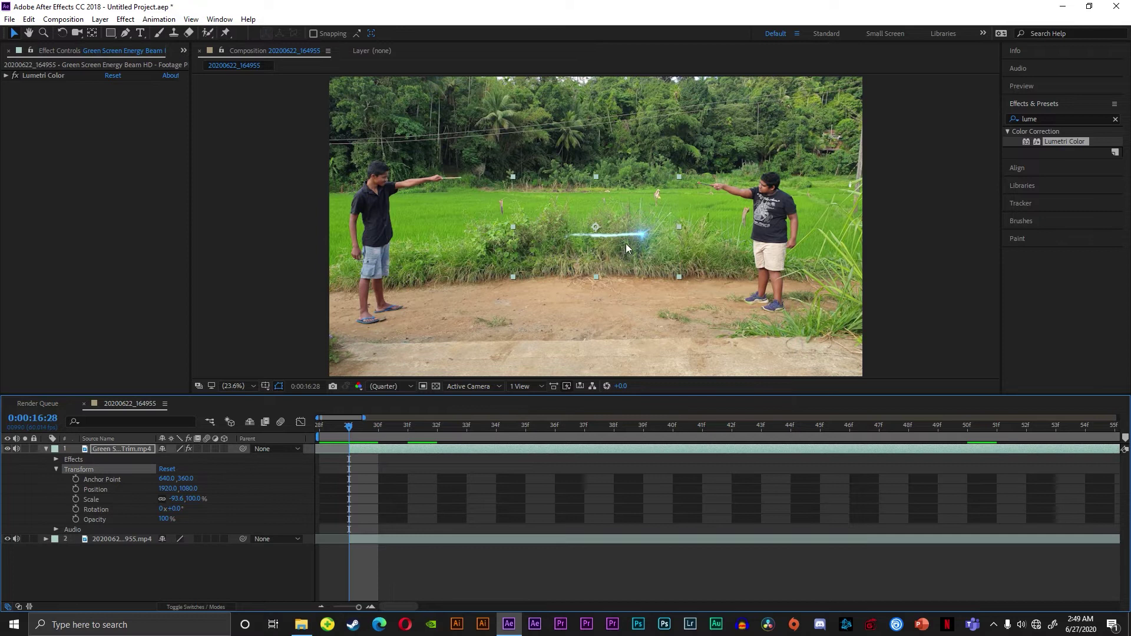
pyautogui.moveTo(626, 244)
pyautogui.mouseDown()
pyautogui.moveTo(687, 186)
pyautogui.moveTo(682, 194)
pyautogui.mouseUp()
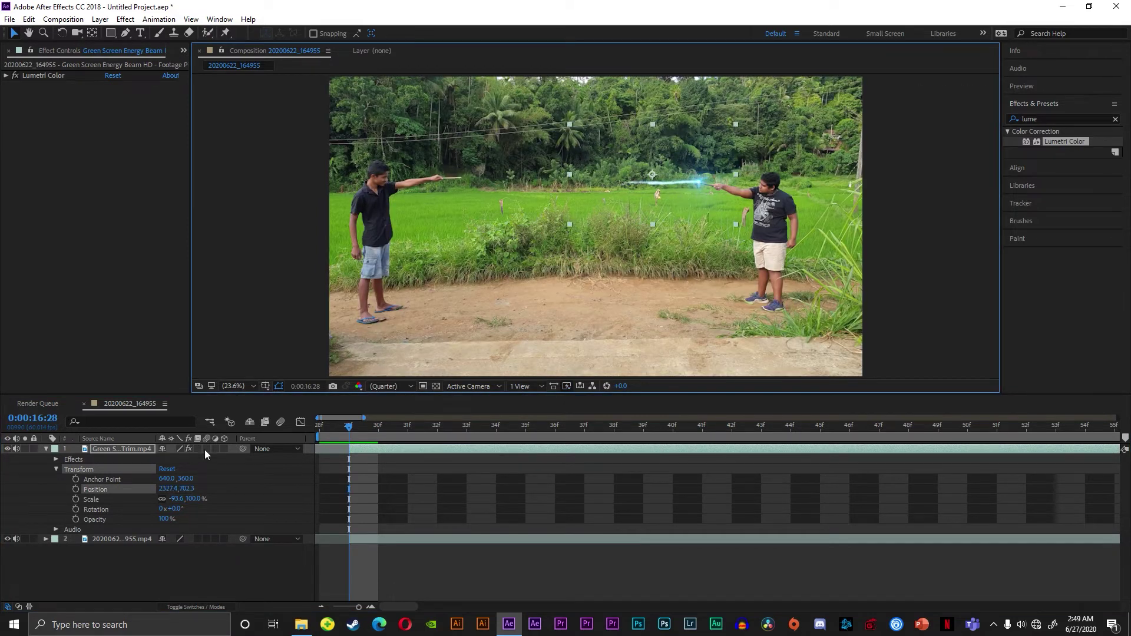
# - Set the viewer magnification to 100% and pan to show the wand and beam
pyautogui.click(235, 388)
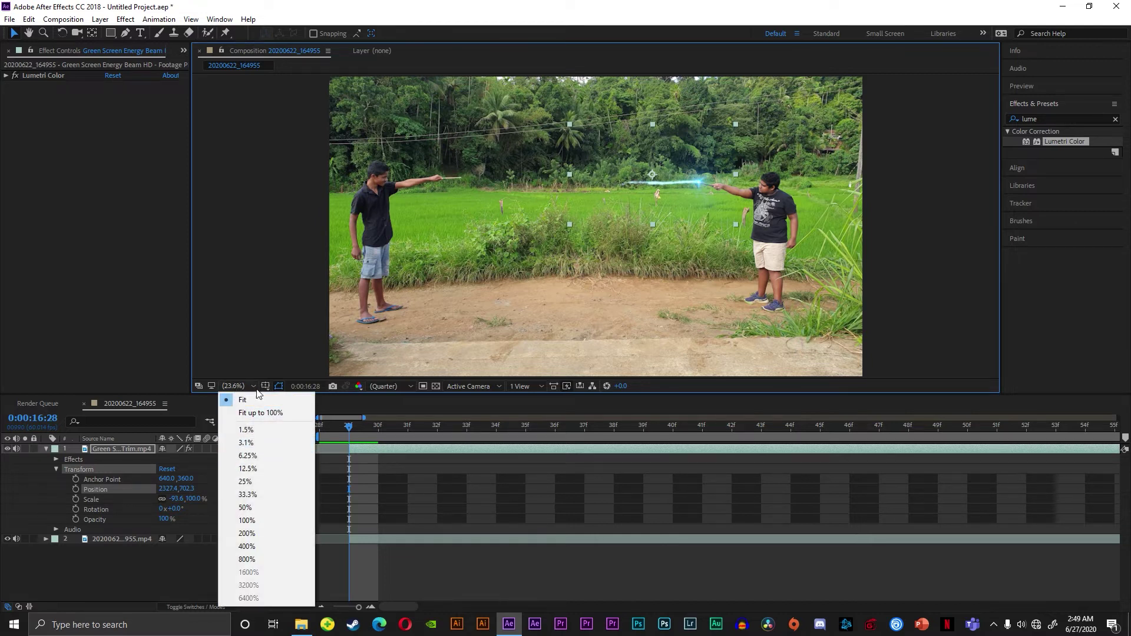
pyautogui.click(258, 391)
pyautogui.click(258, 391)
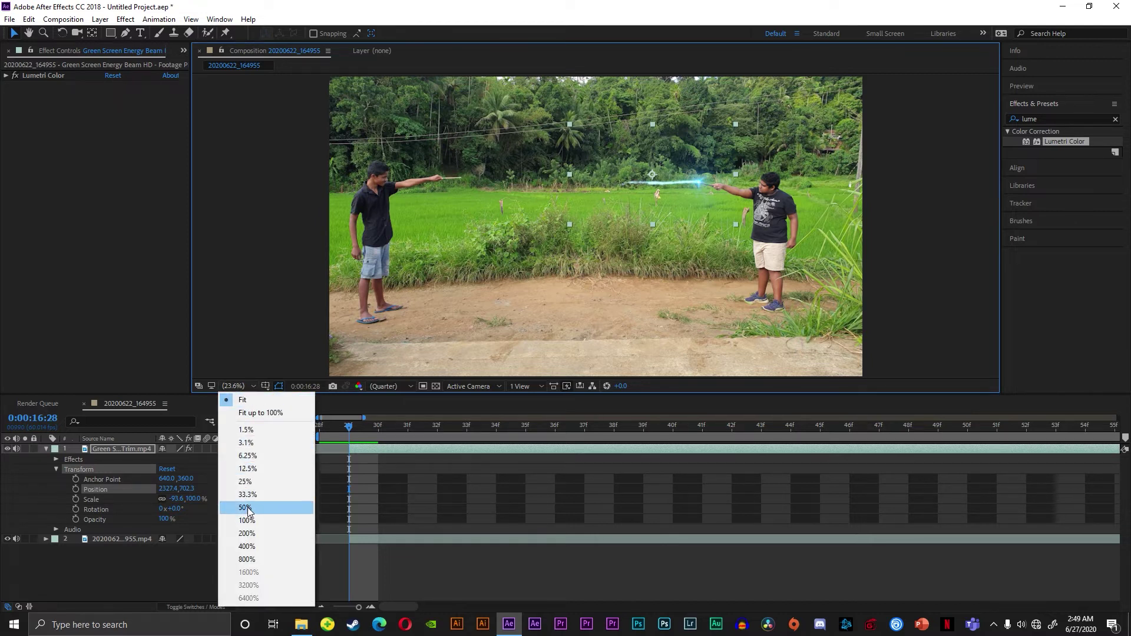
pyautogui.click(252, 535)
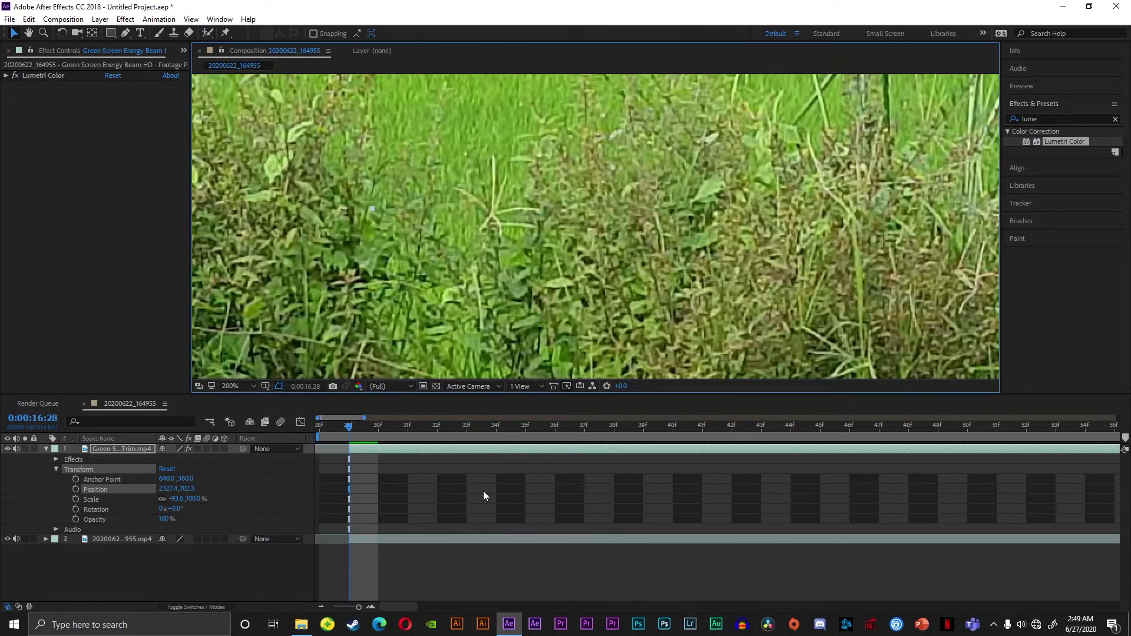
pyautogui.click(235, 386)
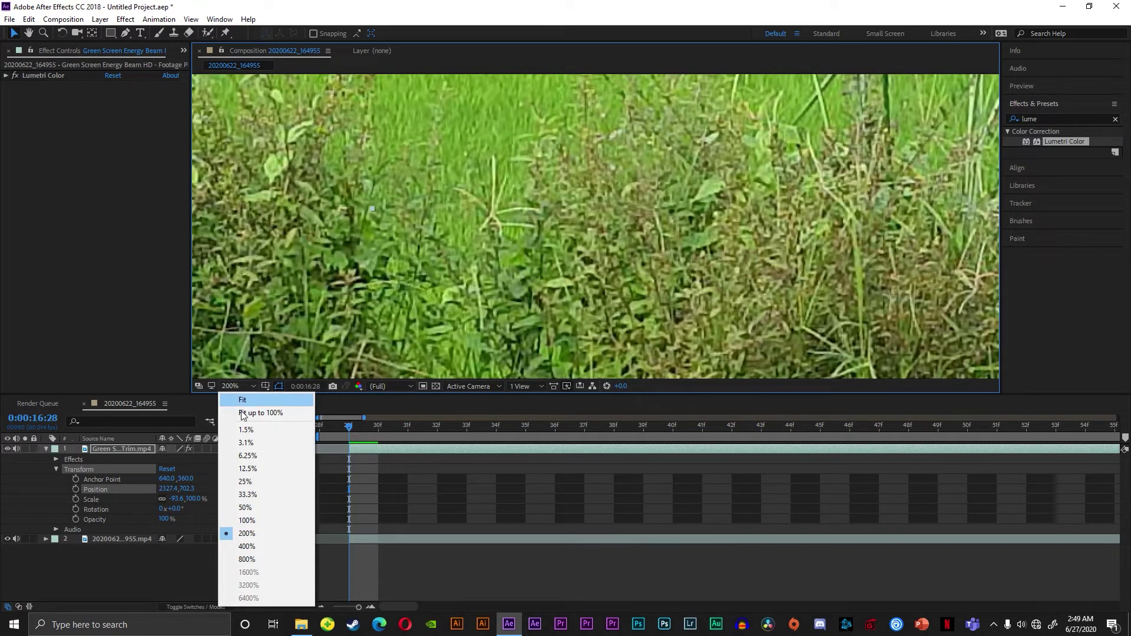
pyautogui.click(250, 524)
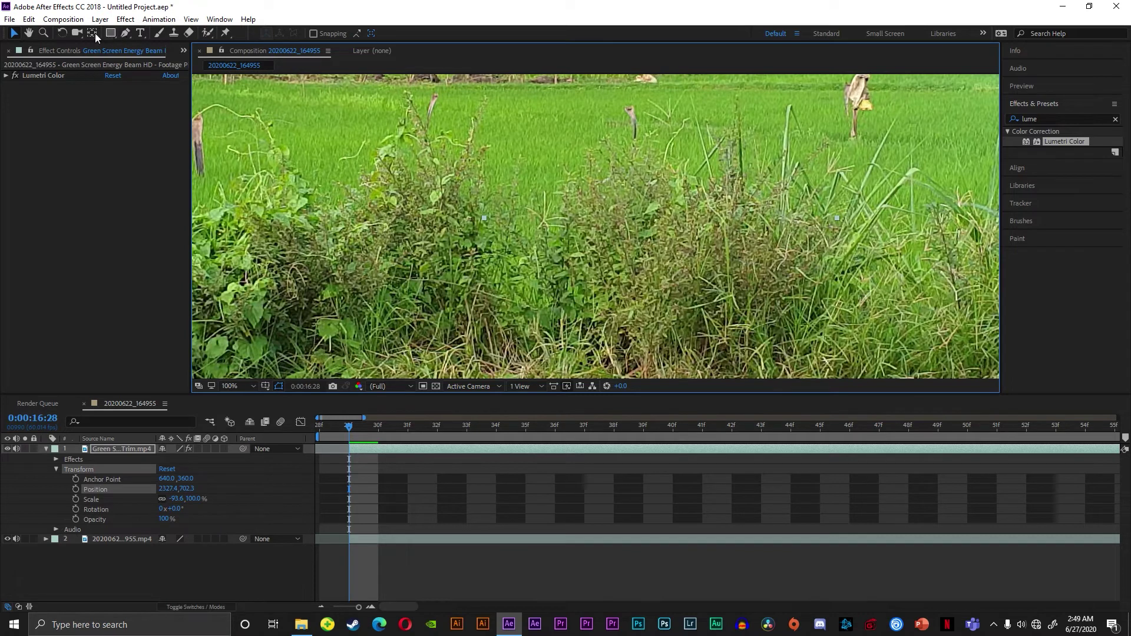
pyautogui.click(28, 33)
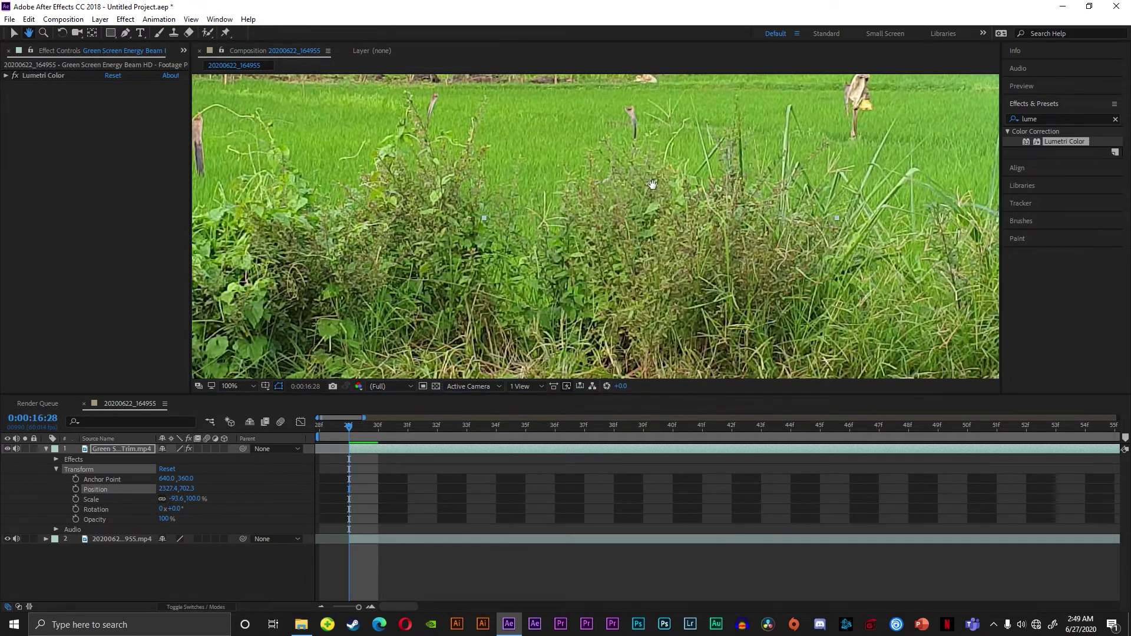
pyautogui.moveTo(652, 185); pyautogui.dragTo(281, 338)
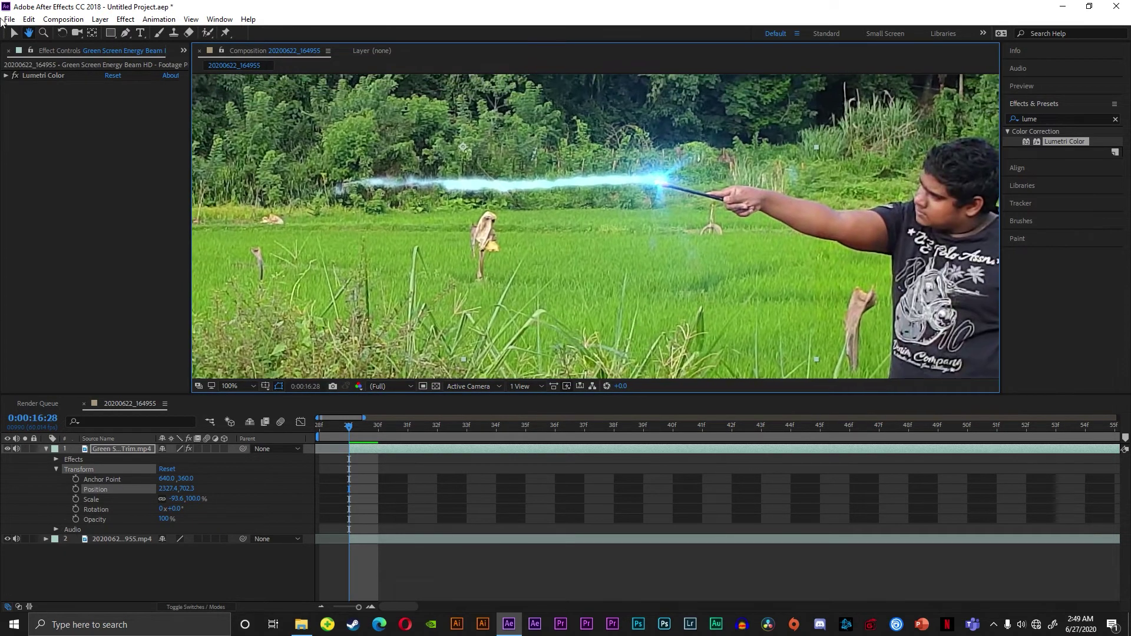
# - Rotate the beam to 7°, place it at 2342.4, 668.3 on the wand tip, and keyframe Position
pyautogui.click(14, 33)
pyautogui.moveTo(618, 183); pyautogui.dragTo(623, 186)
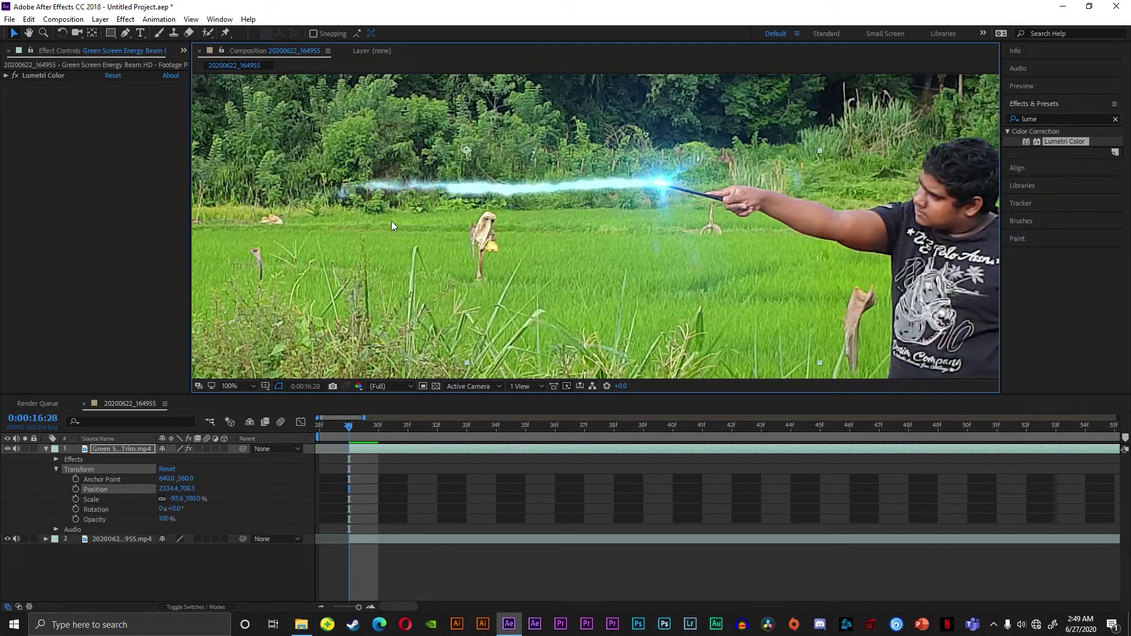
pyautogui.click(172, 510)
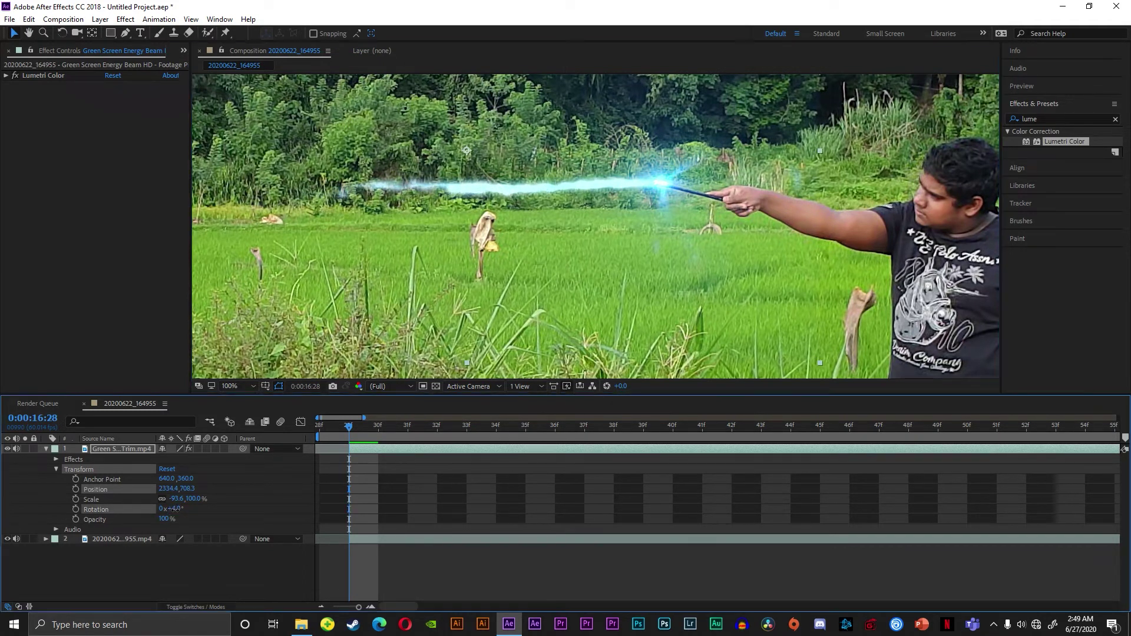
pyautogui.moveTo(172, 509); pyautogui.dragTo(174, 509)
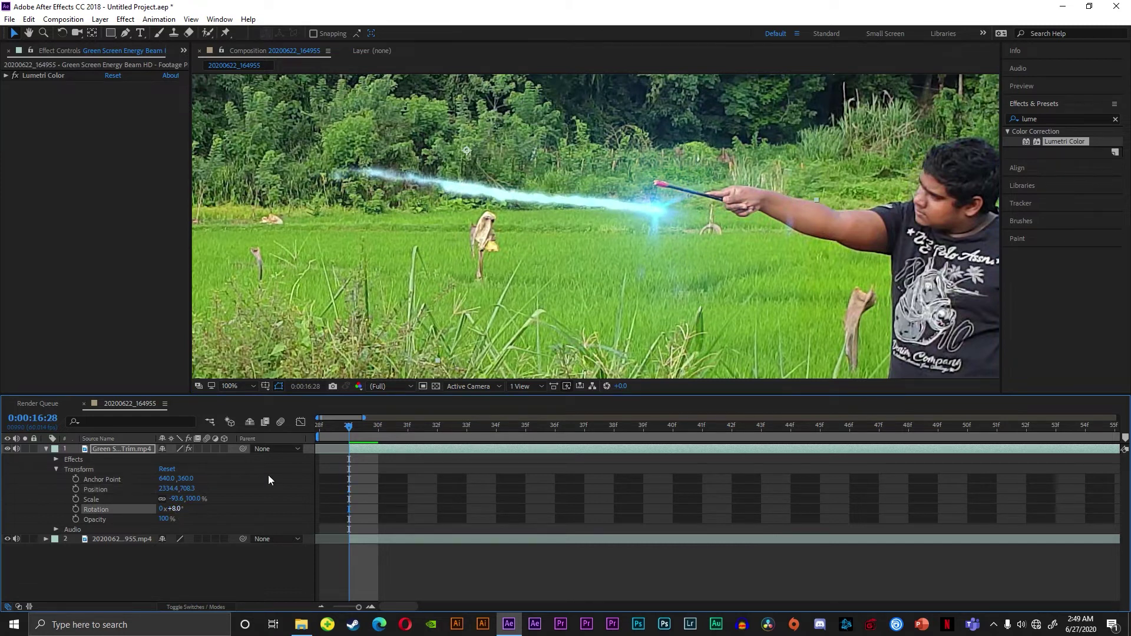
pyautogui.moveTo(485, 318); pyautogui.dragTo(490, 293)
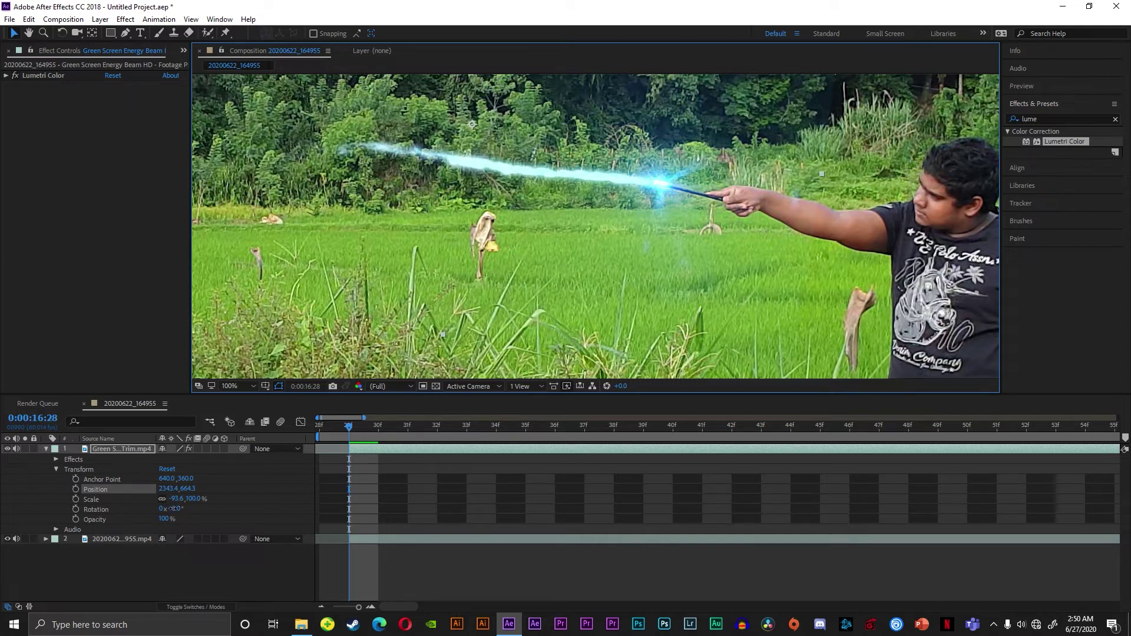
pyautogui.moveTo(175, 508); pyautogui.dragTo(177, 509)
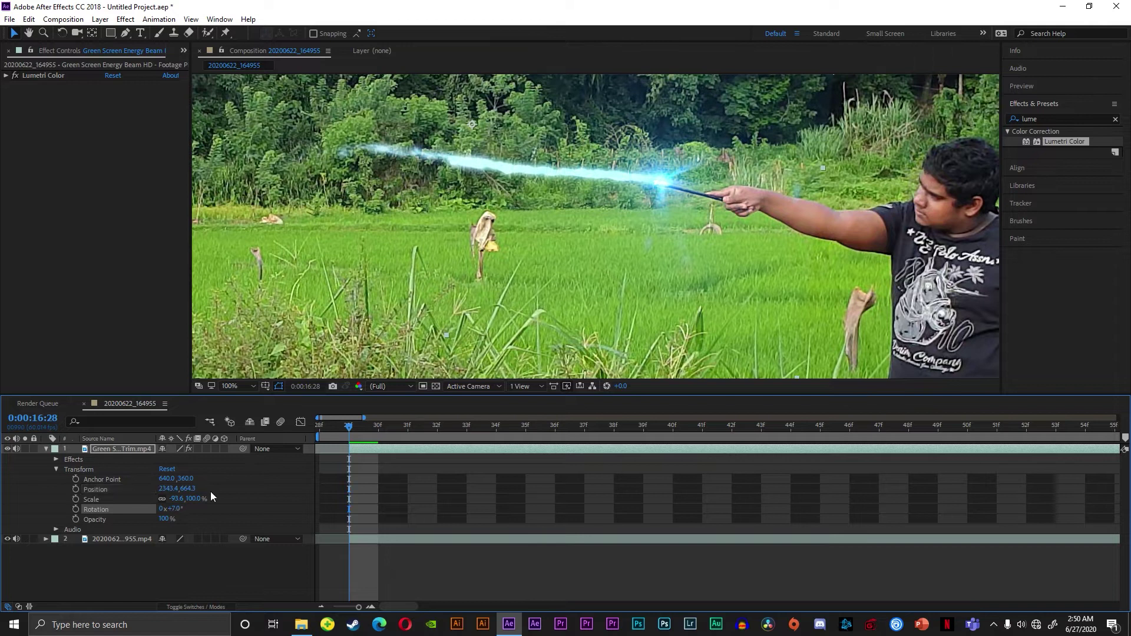
pyautogui.moveTo(511, 223); pyautogui.dragTo(510, 225)
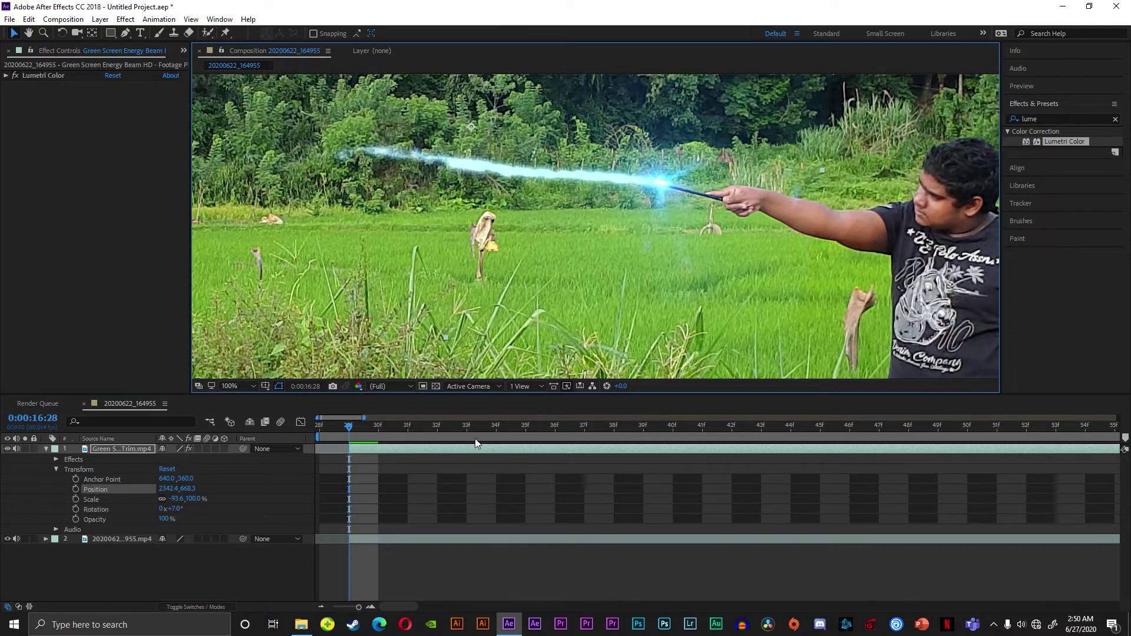
pyautogui.click(76, 489)
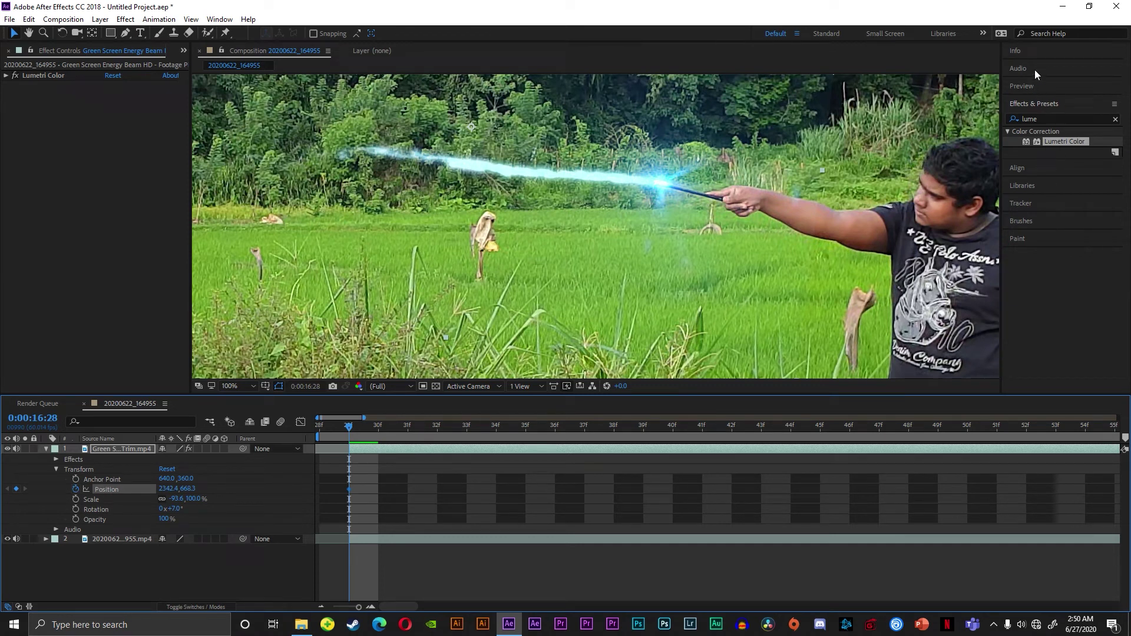
# - Scale the beam to -107.6,115.0% and realign it with the wand tip at 0:00:16:28
pyautogui.click(1037, 86)
pyautogui.click(1080, 101)
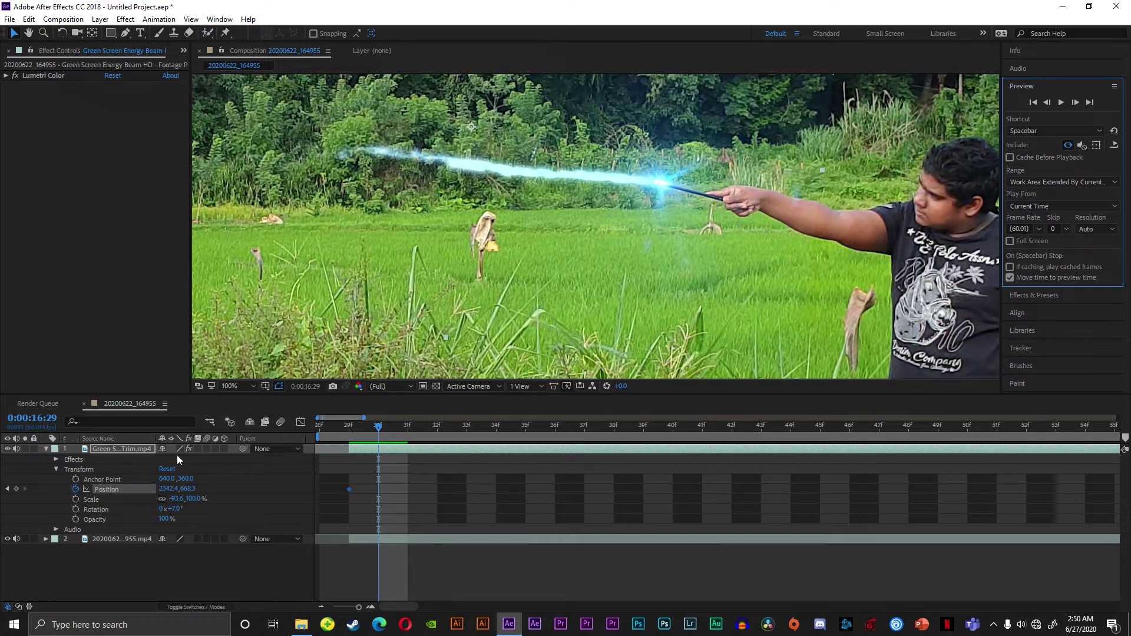
pyautogui.moveTo(174, 499); pyautogui.dragTo(157, 499)
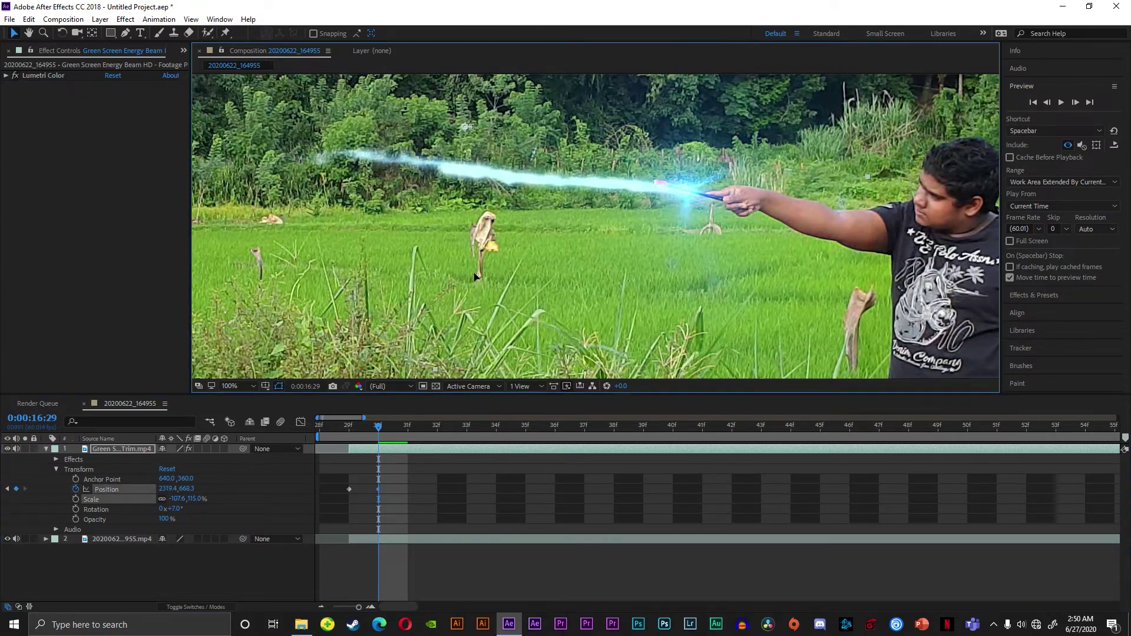
pyautogui.moveTo(589, 177); pyautogui.dragTo(558, 168)
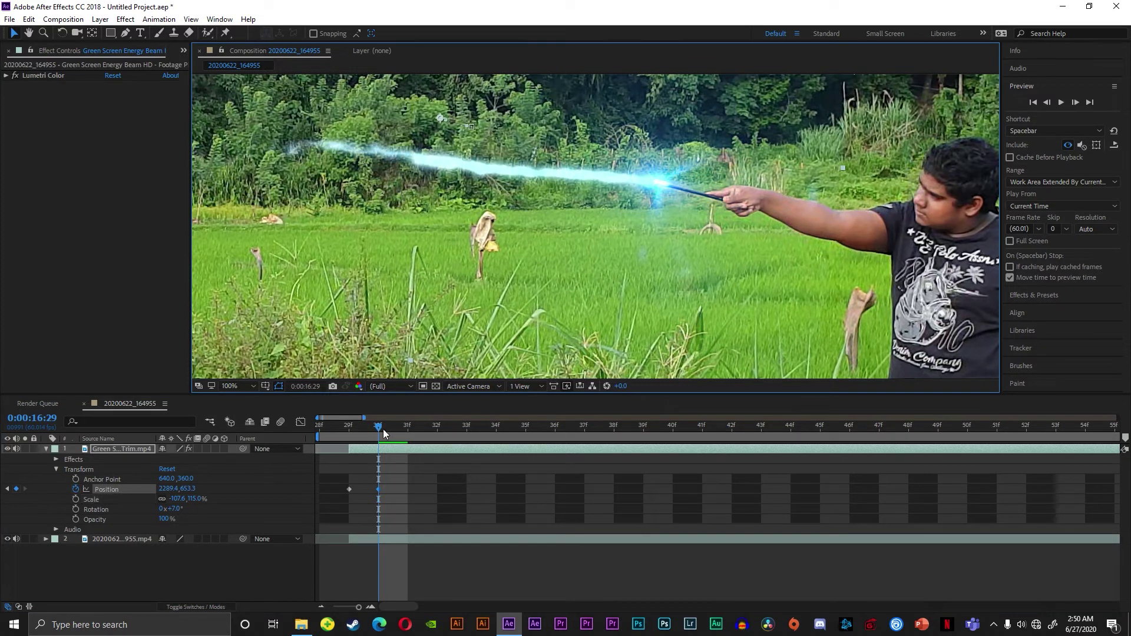
pyautogui.moveTo(377, 427); pyautogui.dragTo(342, 438)
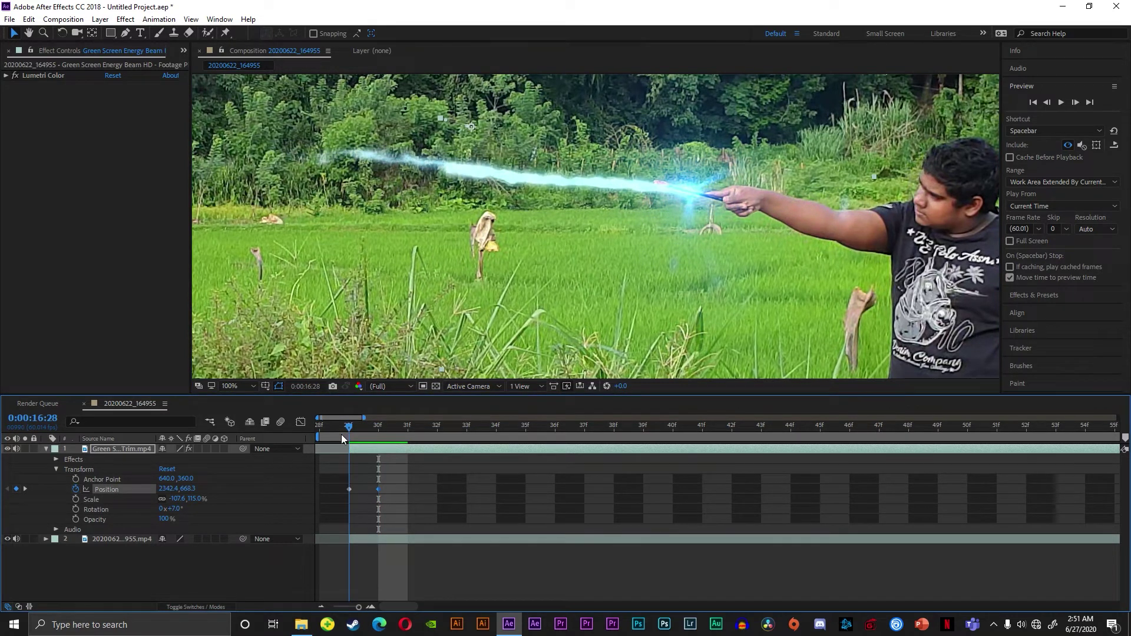
pyautogui.moveTo(577, 274); pyautogui.dragTo(556, 270)
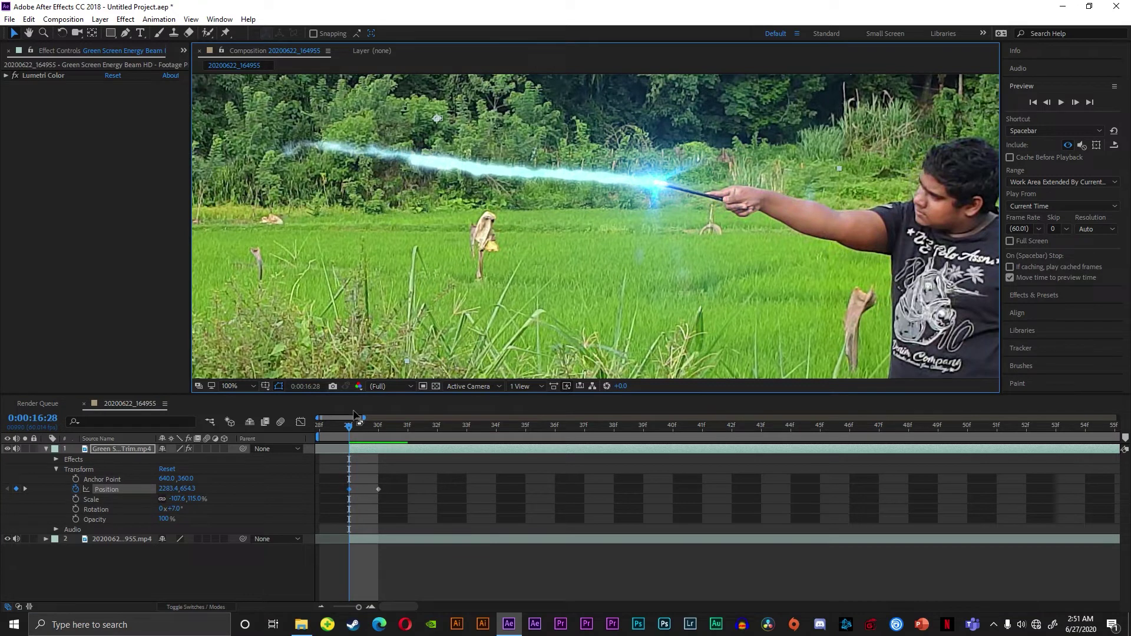
# - Advance frame by frame from 16:29 and key the beam onto the wand tip
pyautogui.click(366, 431)
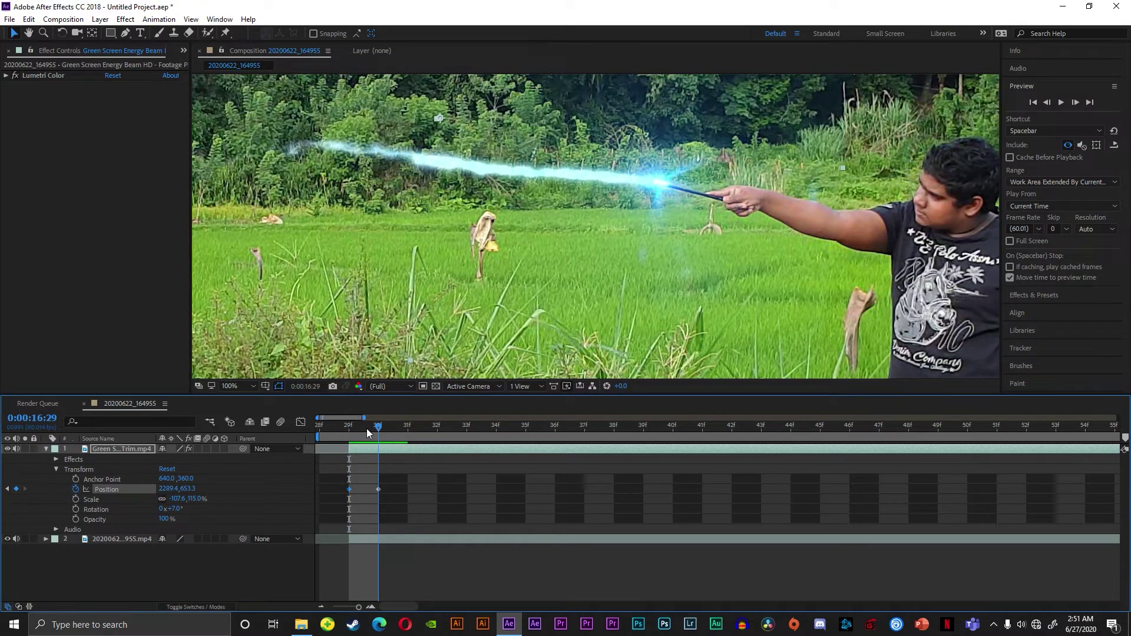
pyautogui.click(1073, 103)
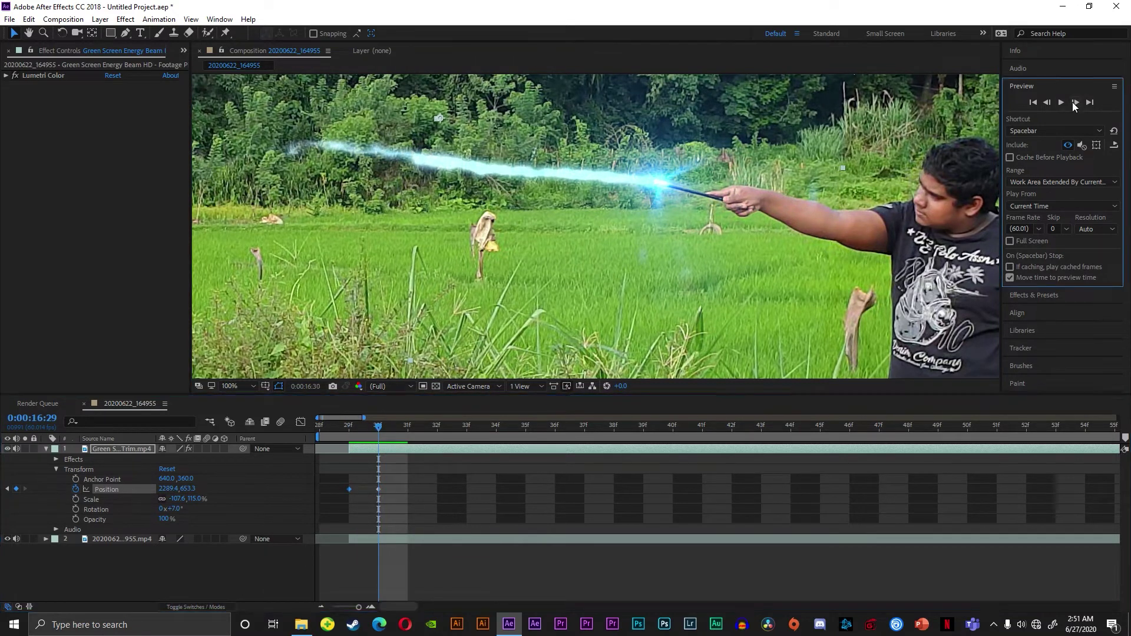
pyautogui.click(1075, 103)
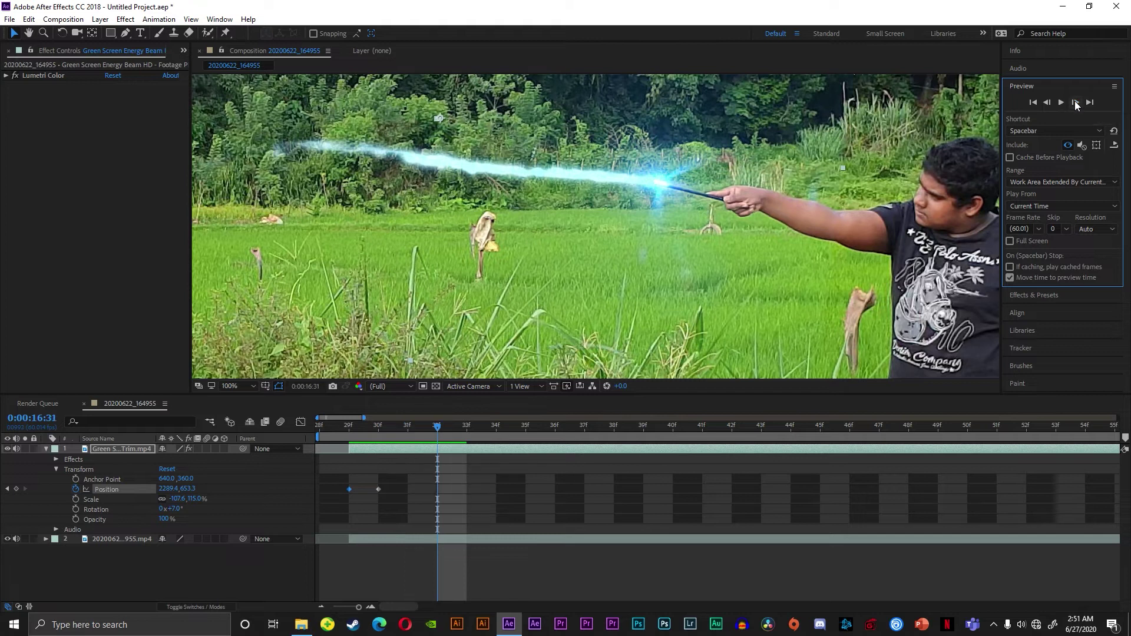
pyautogui.click(1075, 103)
pyautogui.click(1075, 103)
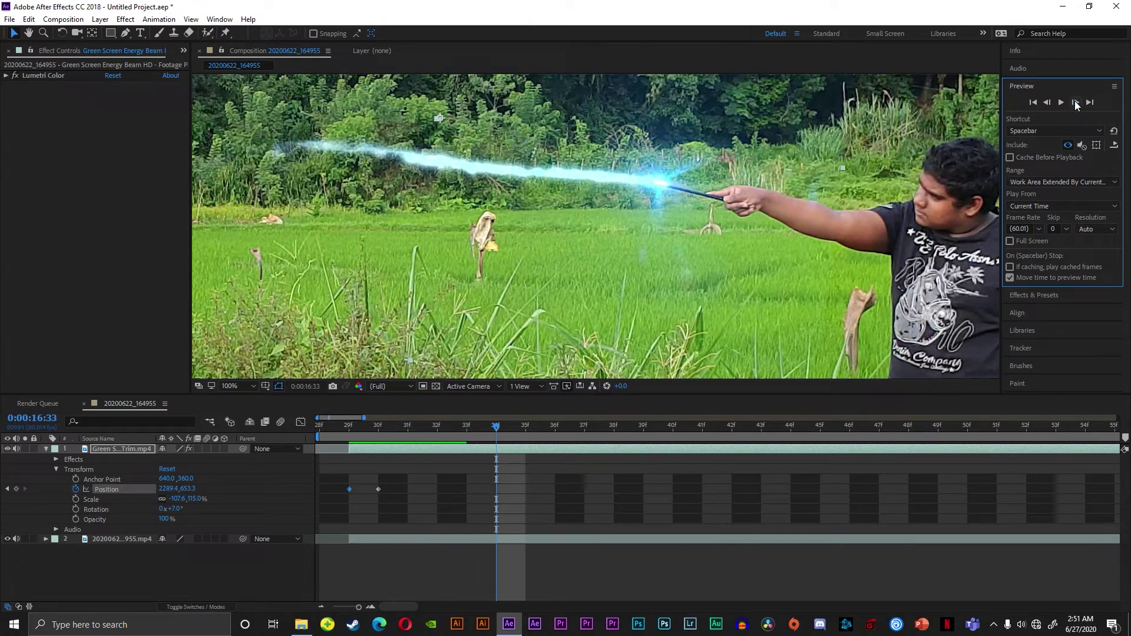
pyautogui.click(1075, 103)
pyautogui.click(1075, 103)
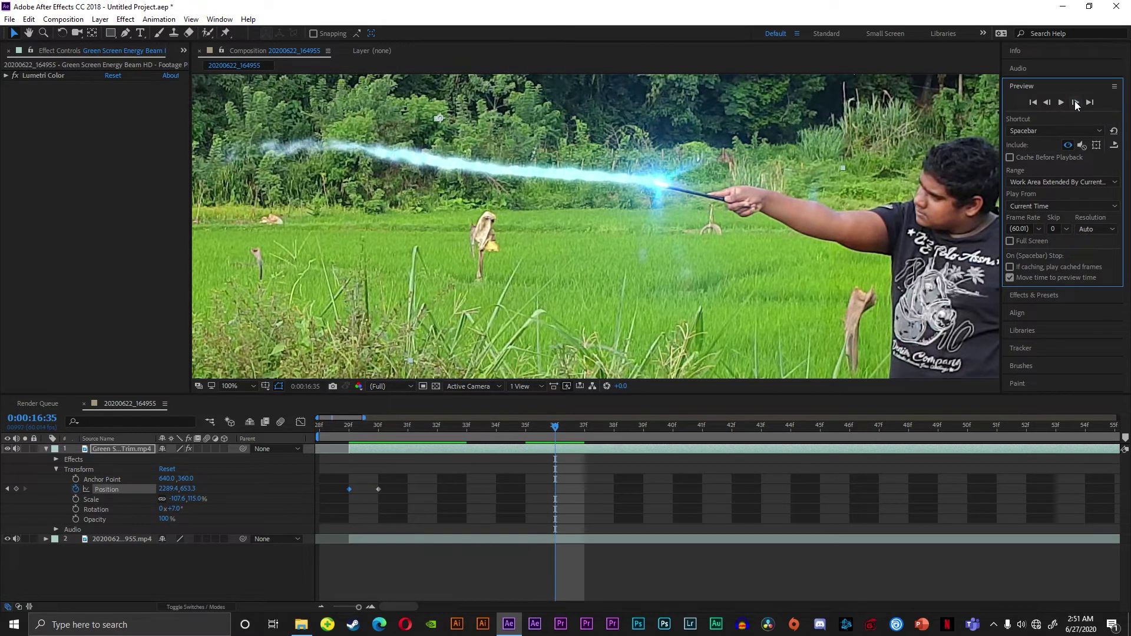
pyautogui.moveTo(618, 176); pyautogui.dragTo(624, 178)
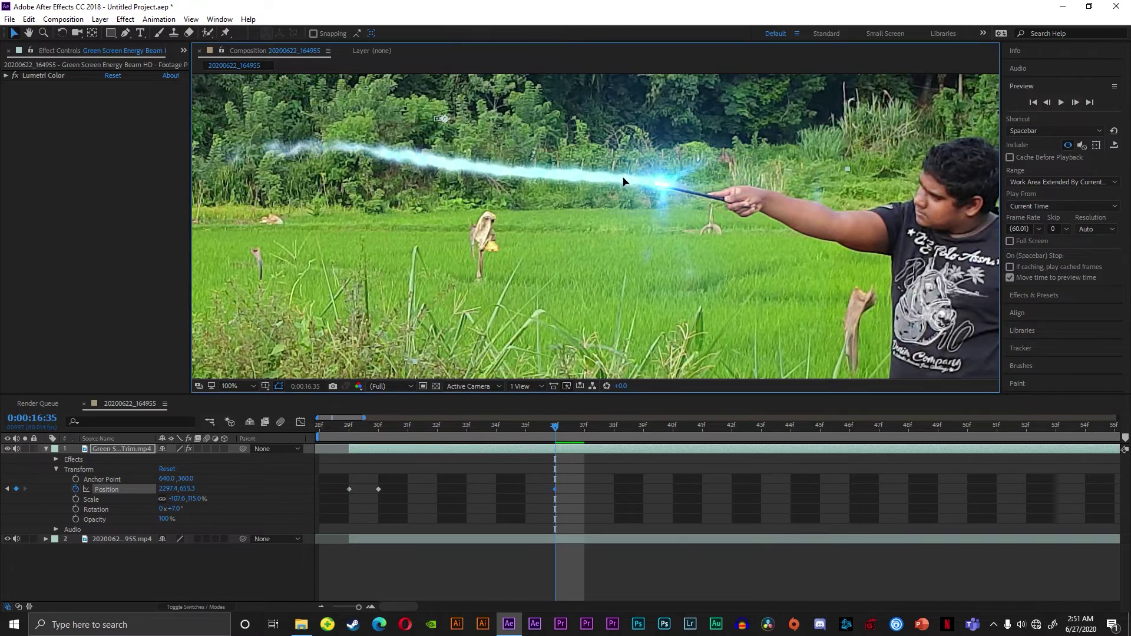
# - Keep stepping through frames, keying the beam onto the moving wand tip through 0:00:16:55
pyautogui.click(1076, 103)
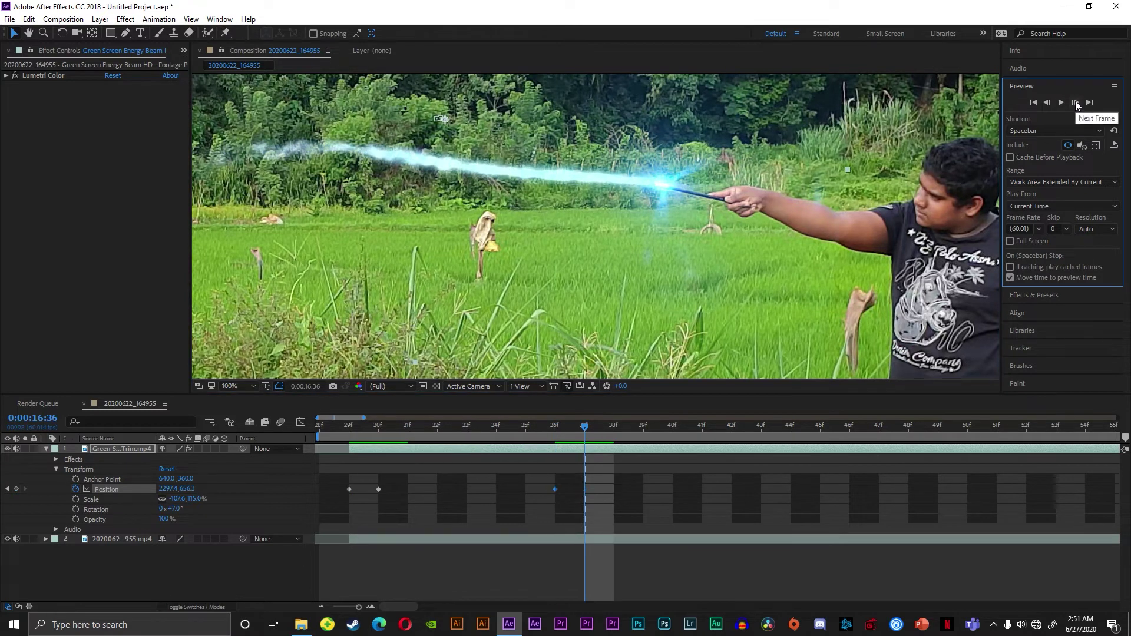
pyautogui.click(1076, 103)
pyautogui.moveTo(635, 189); pyautogui.dragTo(656, 192)
pyautogui.click(1075, 103)
pyautogui.click(1076, 103)
pyautogui.click(1075, 103)
pyautogui.click(1077, 105)
pyautogui.click(1078, 105)
pyautogui.click(1077, 105)
pyautogui.click(1078, 105)
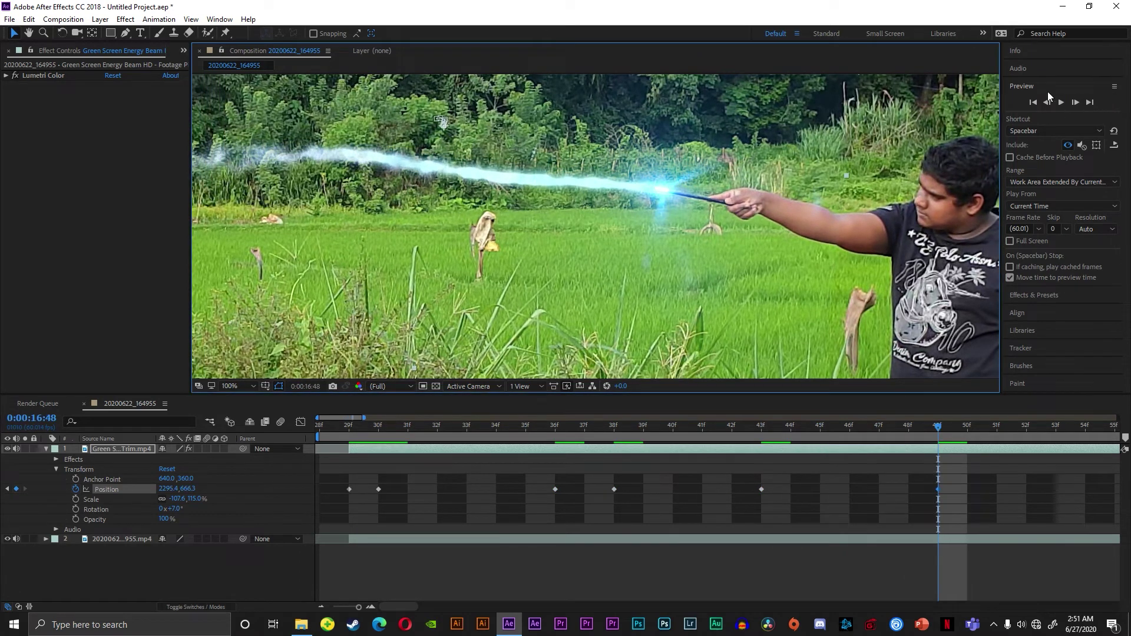
pyautogui.click(1075, 103)
pyautogui.click(1075, 103)
pyautogui.click(1076, 104)
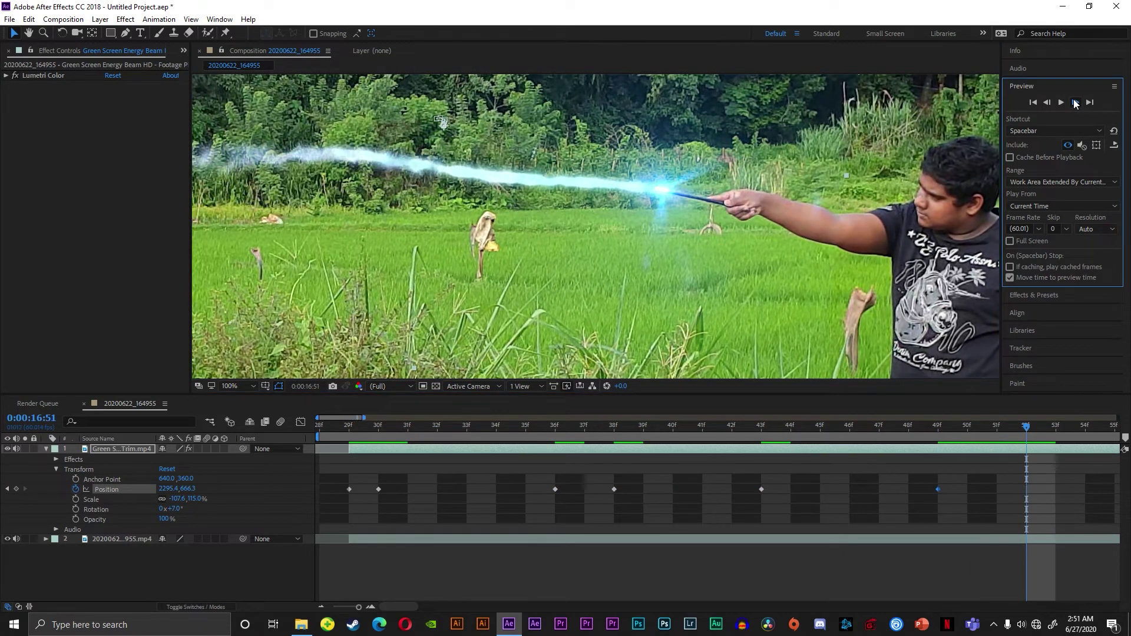
pyautogui.click(1075, 103)
pyautogui.click(1076, 103)
pyautogui.click(1075, 103)
# - At frame 17:00, nudge the beam right and up onto the wand tip
pyautogui.click(1076, 103)
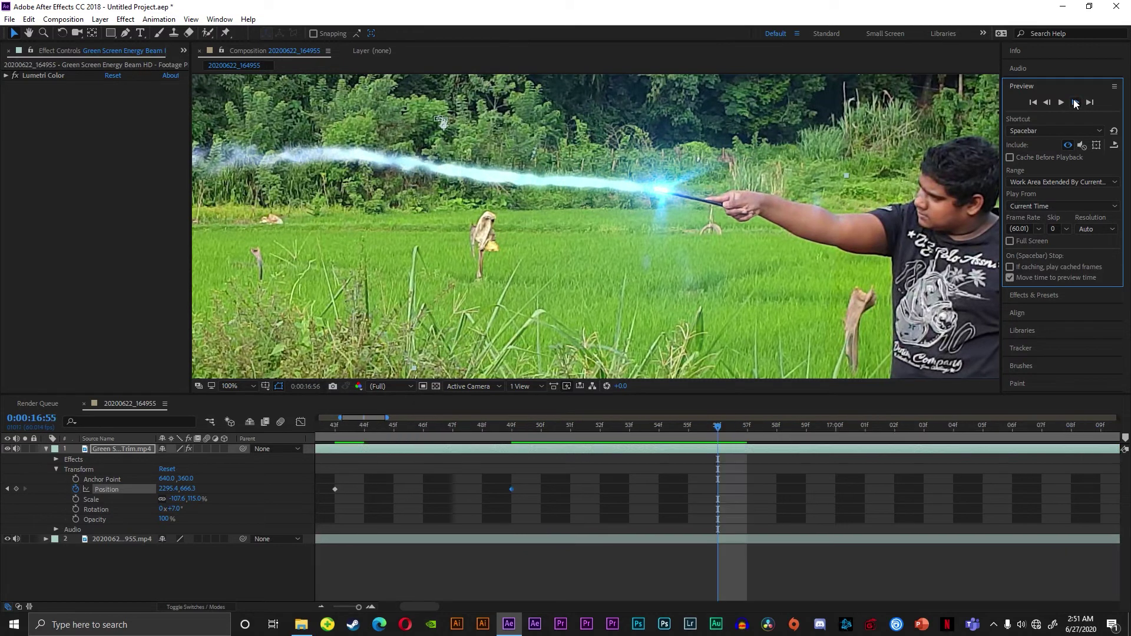
pyautogui.click(1075, 103)
pyautogui.click(1075, 103)
pyautogui.click(1075, 103)
pyautogui.click(1076, 103)
pyautogui.click(1075, 103)
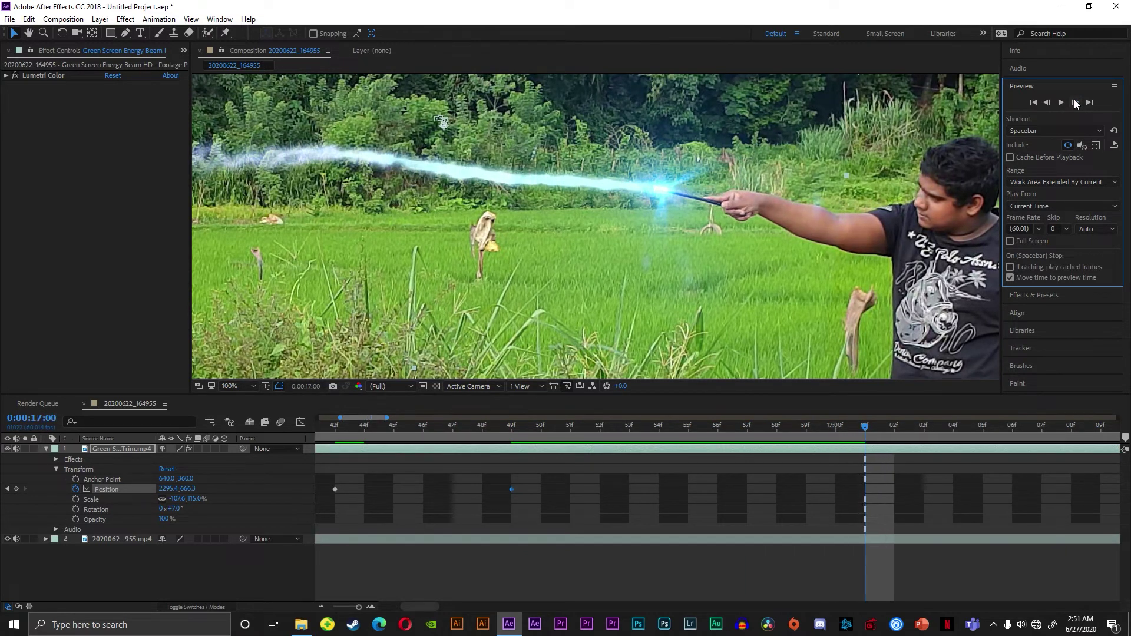
pyautogui.click(663, 195)
pyautogui.press('Right')
pyautogui.press('Up')
pyautogui.press('Up')
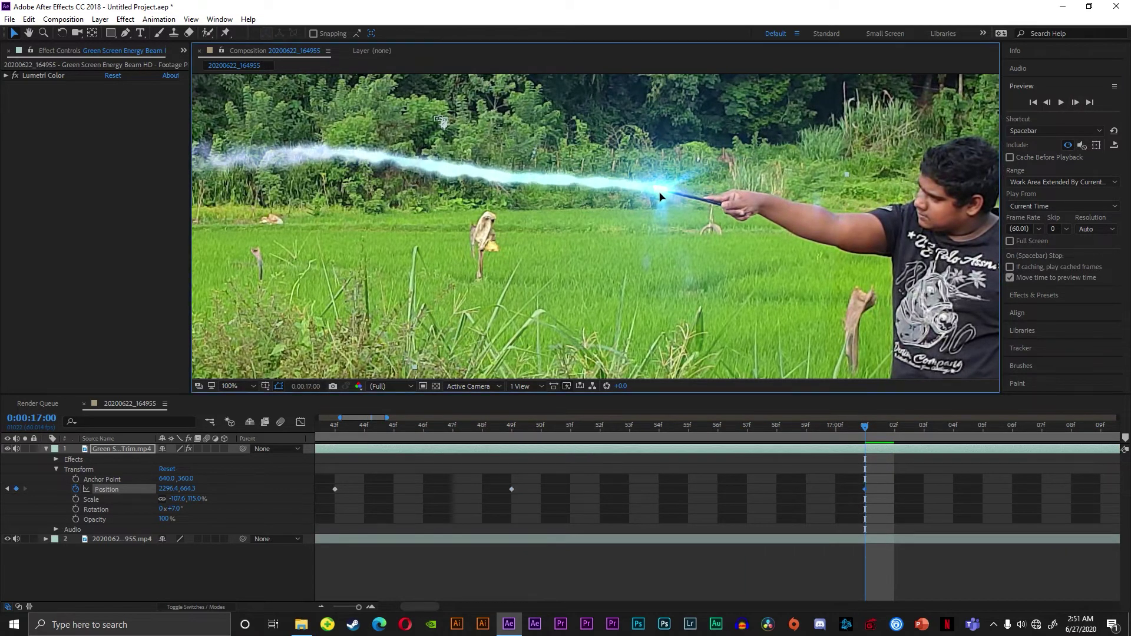
# - On the following frames, nudge the beam left-down, then left-up, to stay on the tip
pyautogui.click(1074, 105)
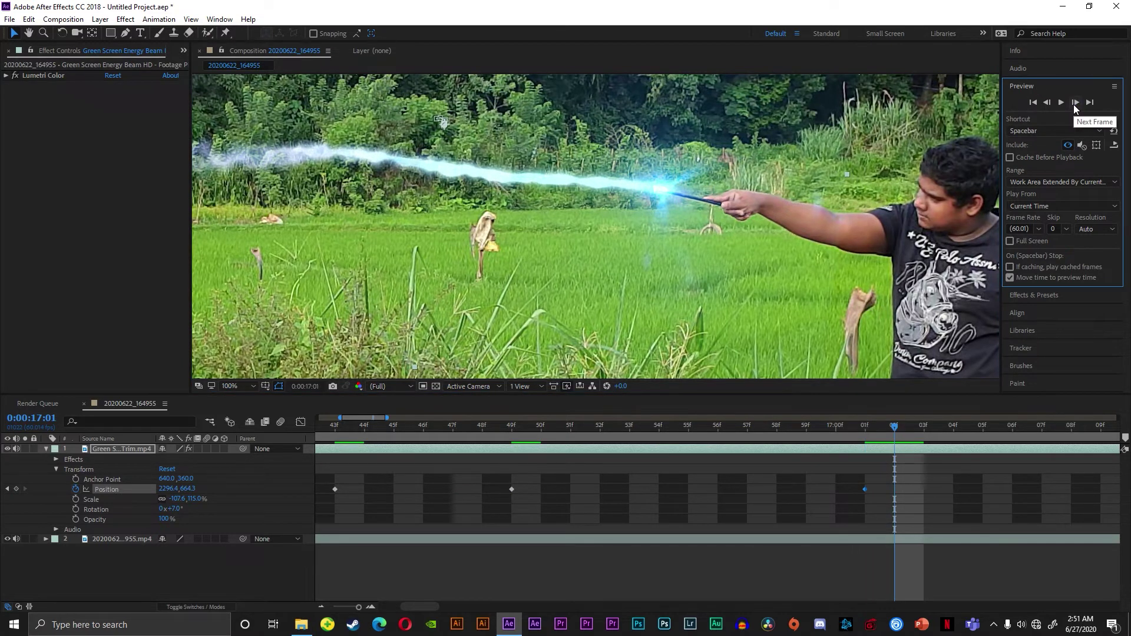
pyautogui.click(656, 192)
pyautogui.press('Left')
pyautogui.press('Down')
pyautogui.press('Down')
pyautogui.press('Down')
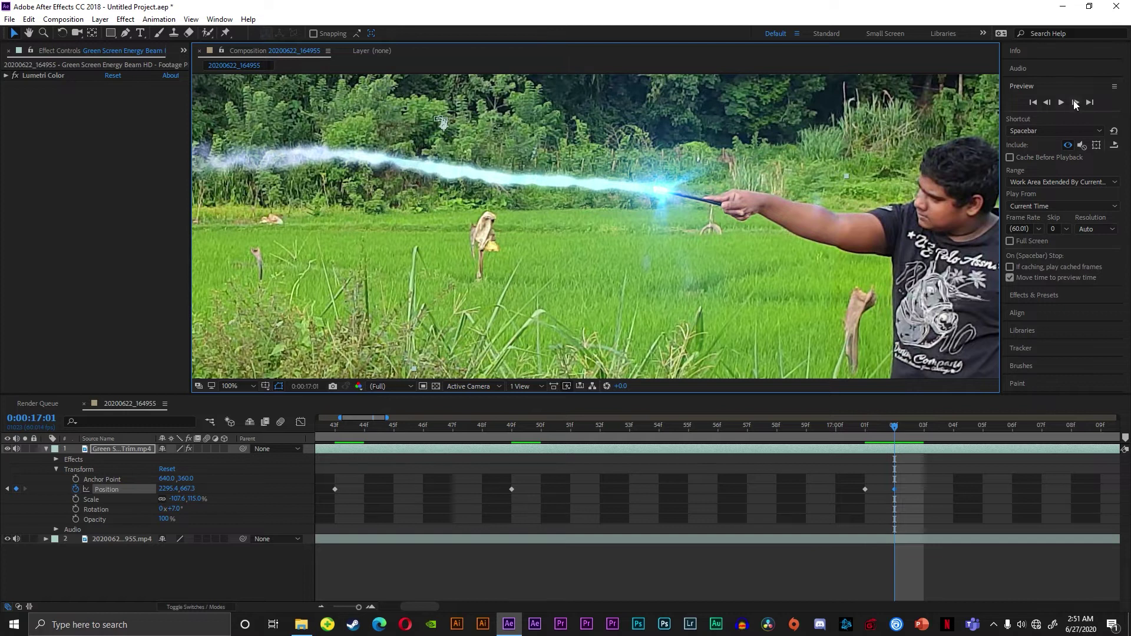
pyautogui.click(1075, 102)
pyautogui.click(1075, 104)
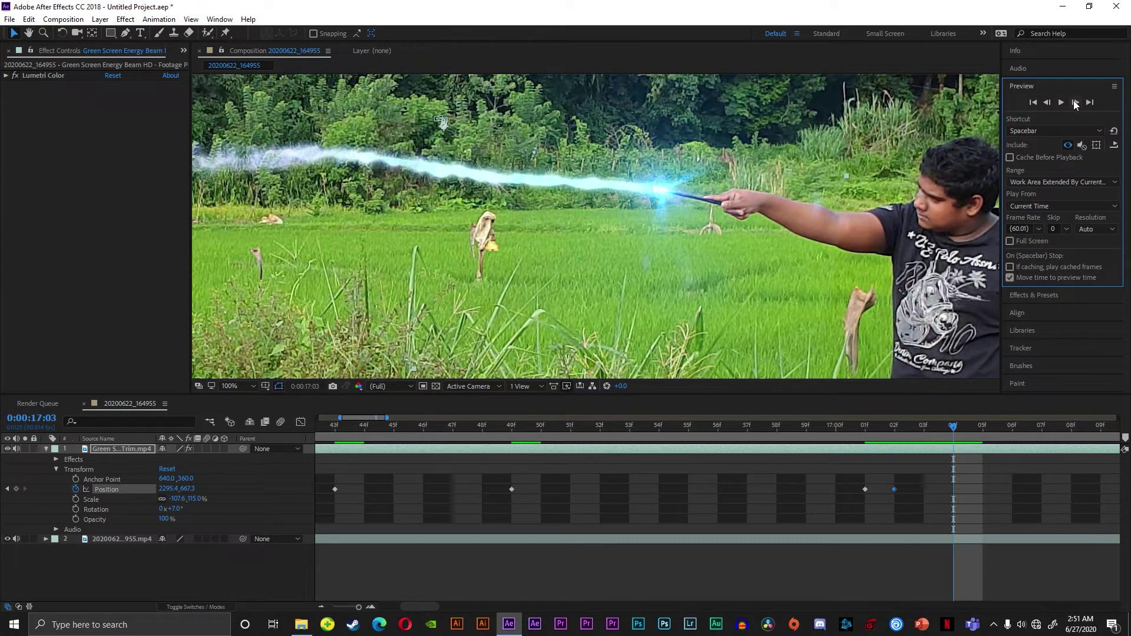
pyautogui.click(650, 194)
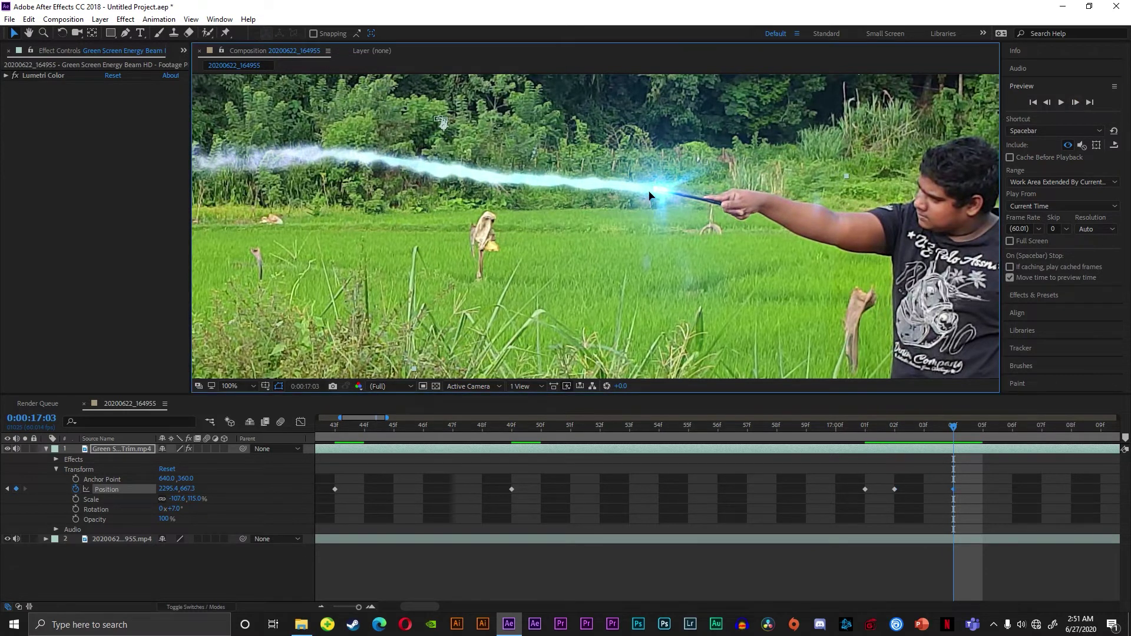
pyautogui.press('Left')
pyautogui.press('Left')
pyautogui.press('Up')
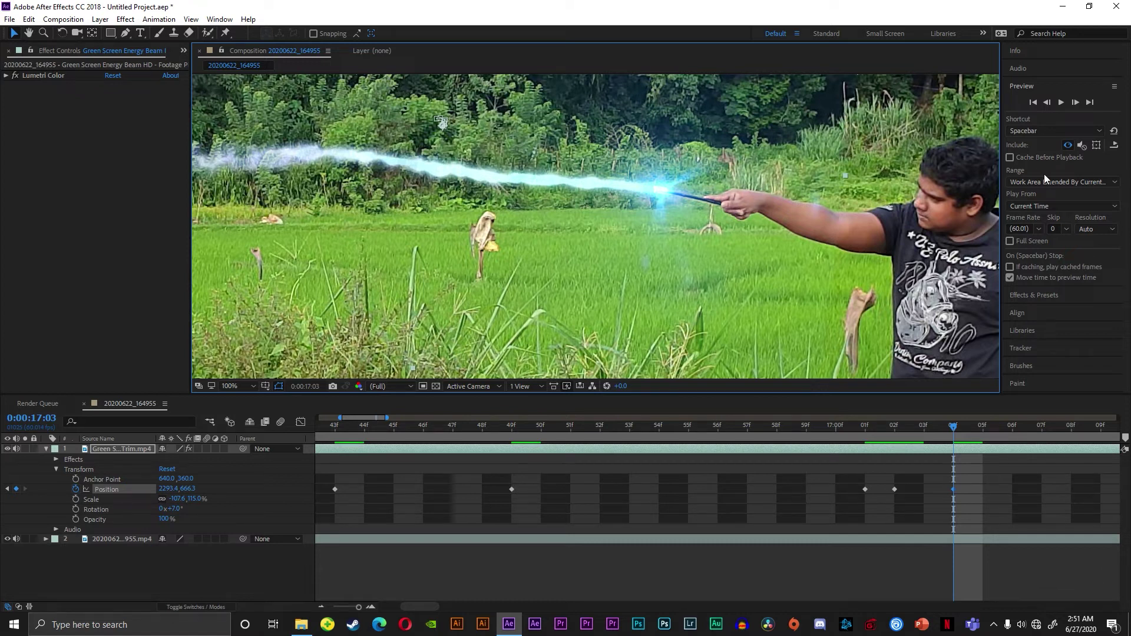
# - Realign the beam on the wand tip at 0:00:17:07 and advance two more frames
pyautogui.click(1074, 102)
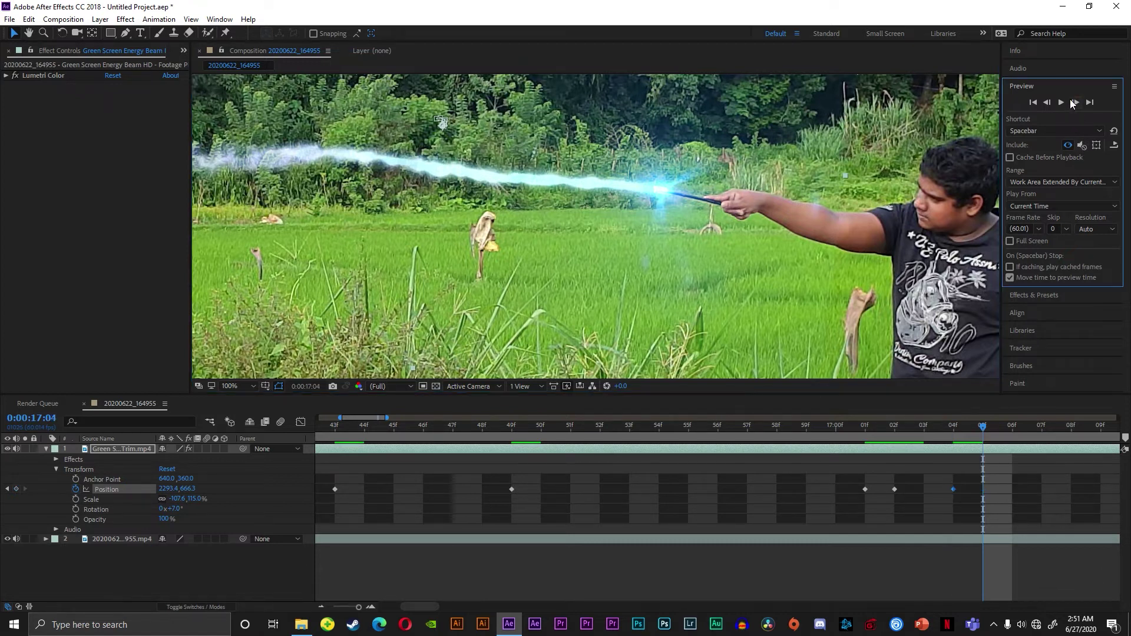
pyautogui.click(1073, 102)
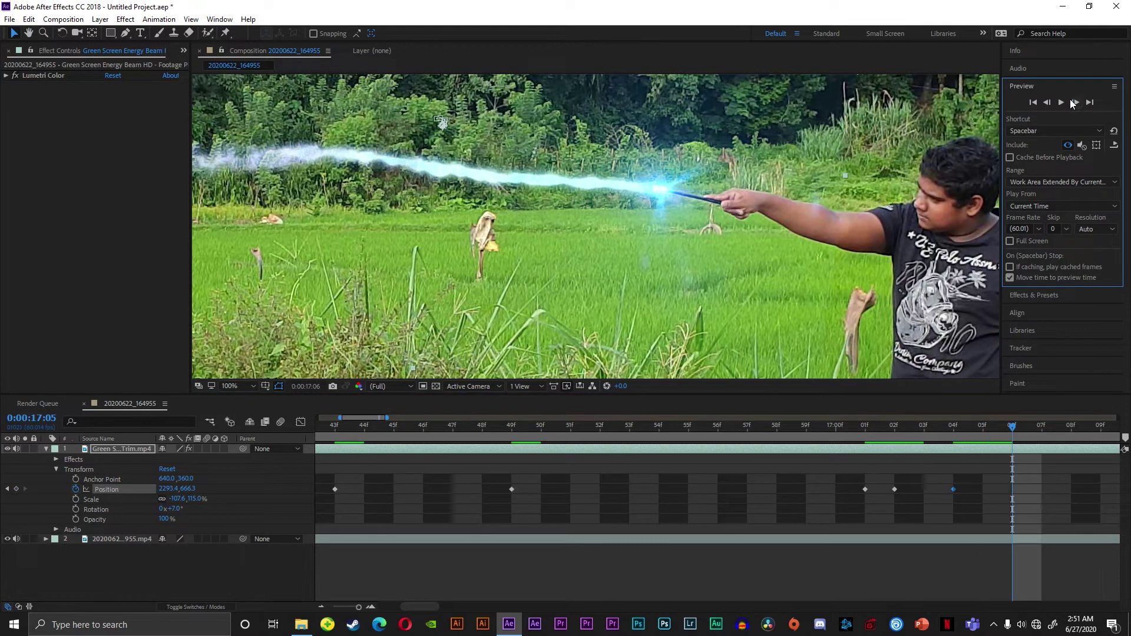
pyautogui.click(1074, 102)
pyautogui.click(1073, 103)
pyautogui.click(1073, 102)
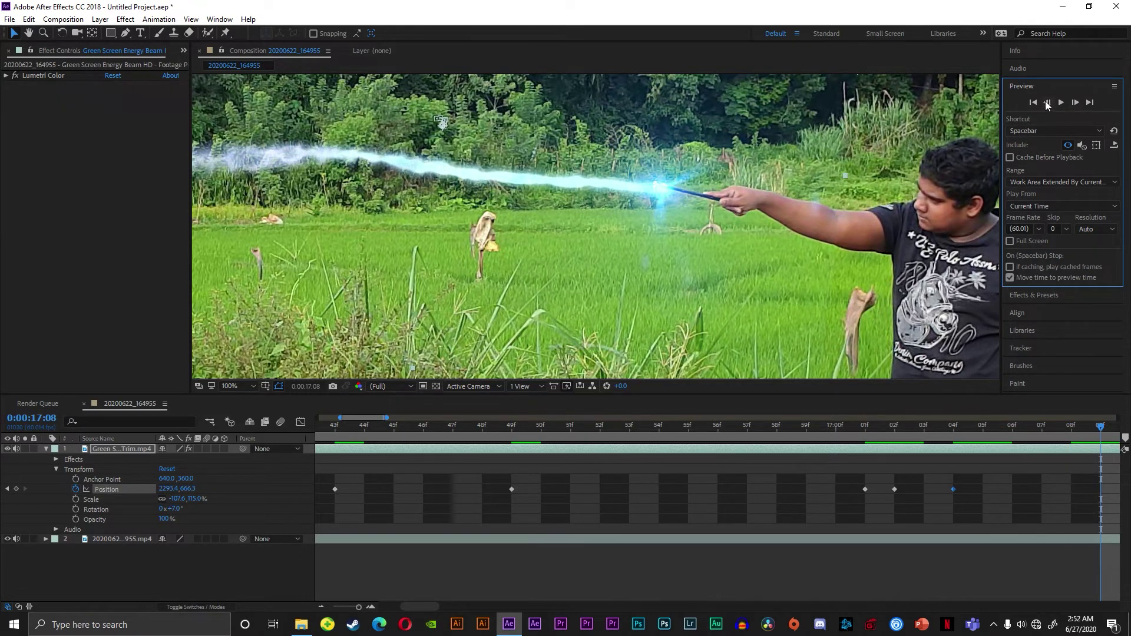
pyautogui.click(1047, 103)
pyautogui.moveTo(642, 188); pyautogui.dragTo(642, 187)
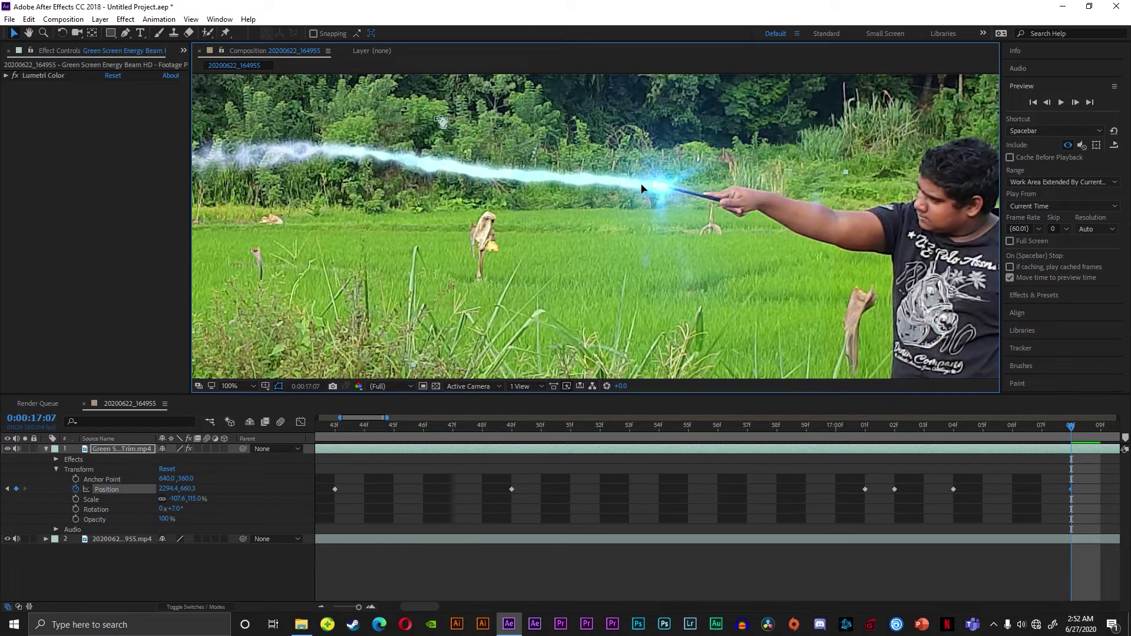
pyautogui.click(1076, 103)
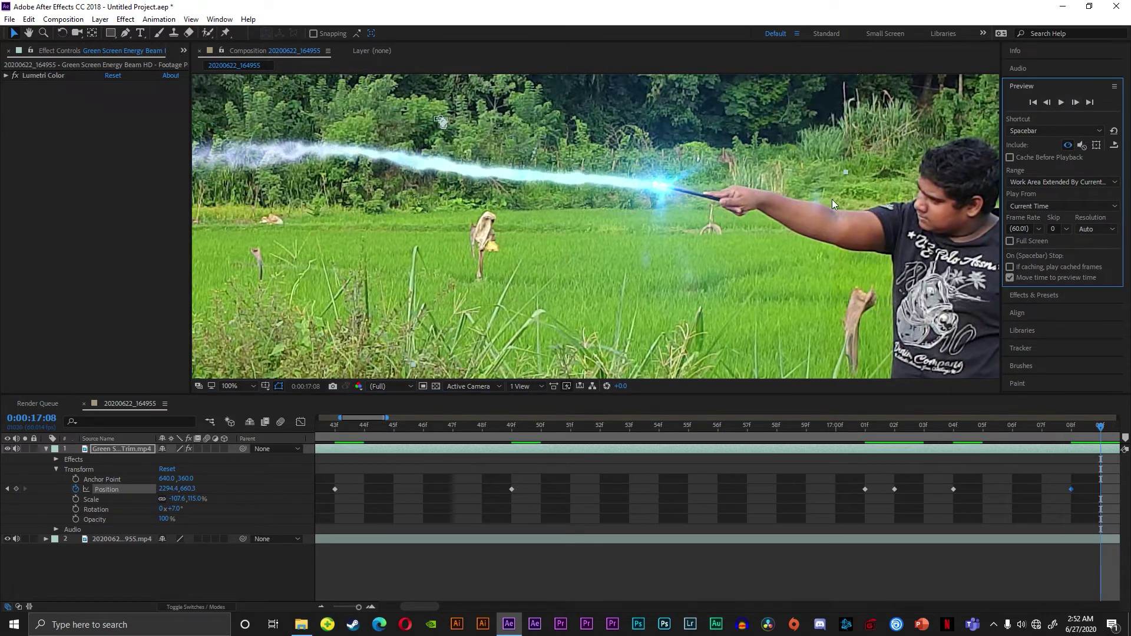
pyautogui.click(1078, 103)
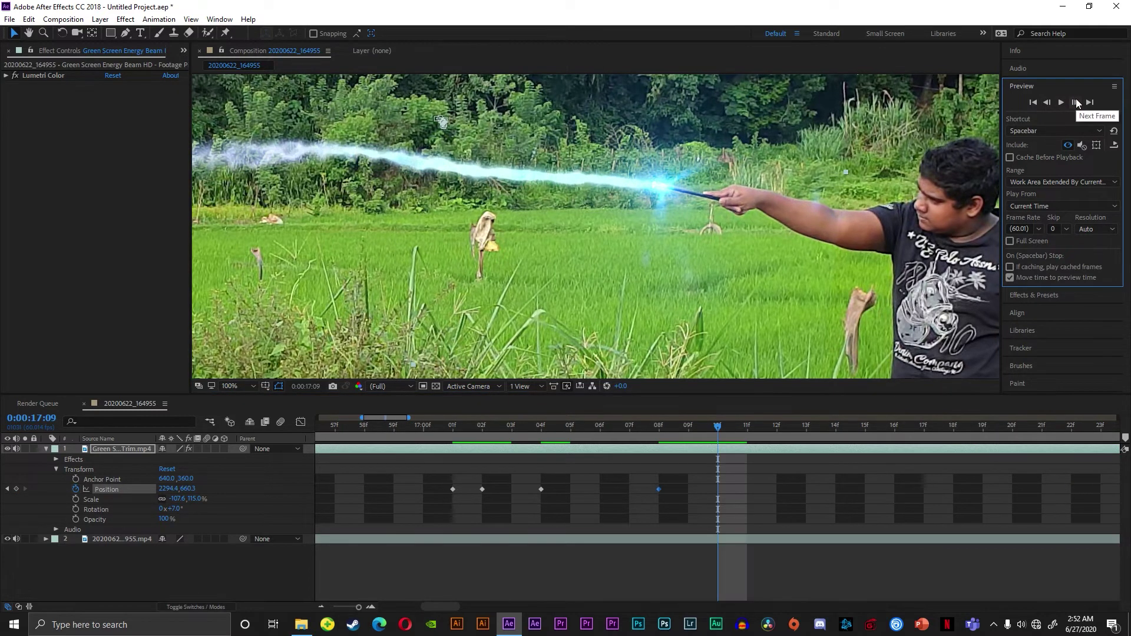
# - Key the beam onto the moving wand tip at 17:12, 17:16 and onward to about 17:22
pyautogui.click(1075, 103)
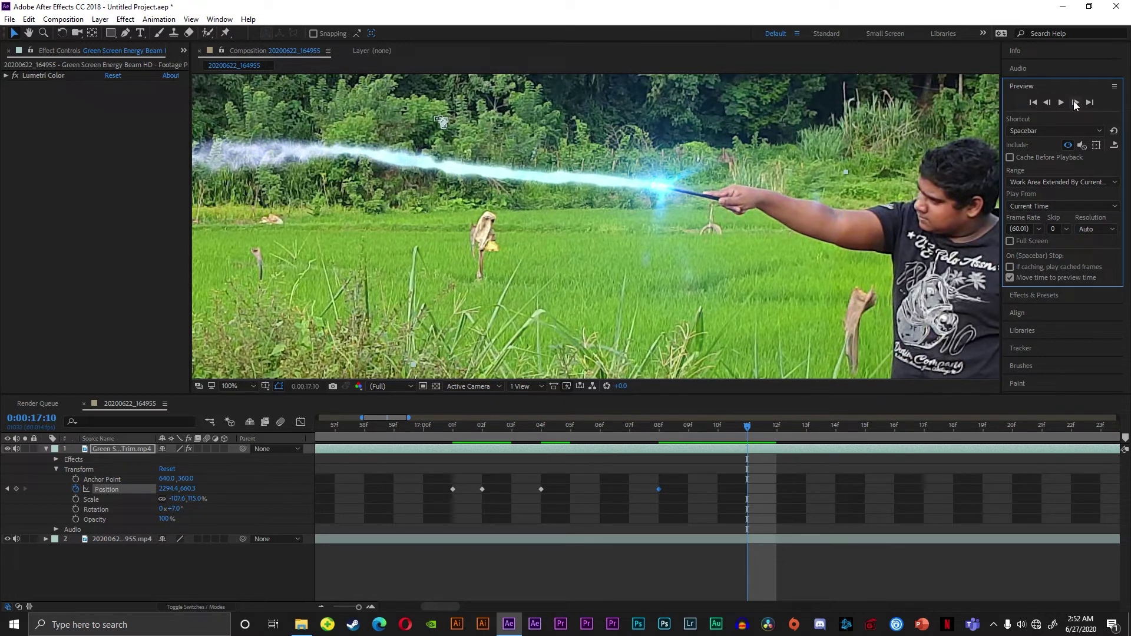
pyautogui.click(1076, 104)
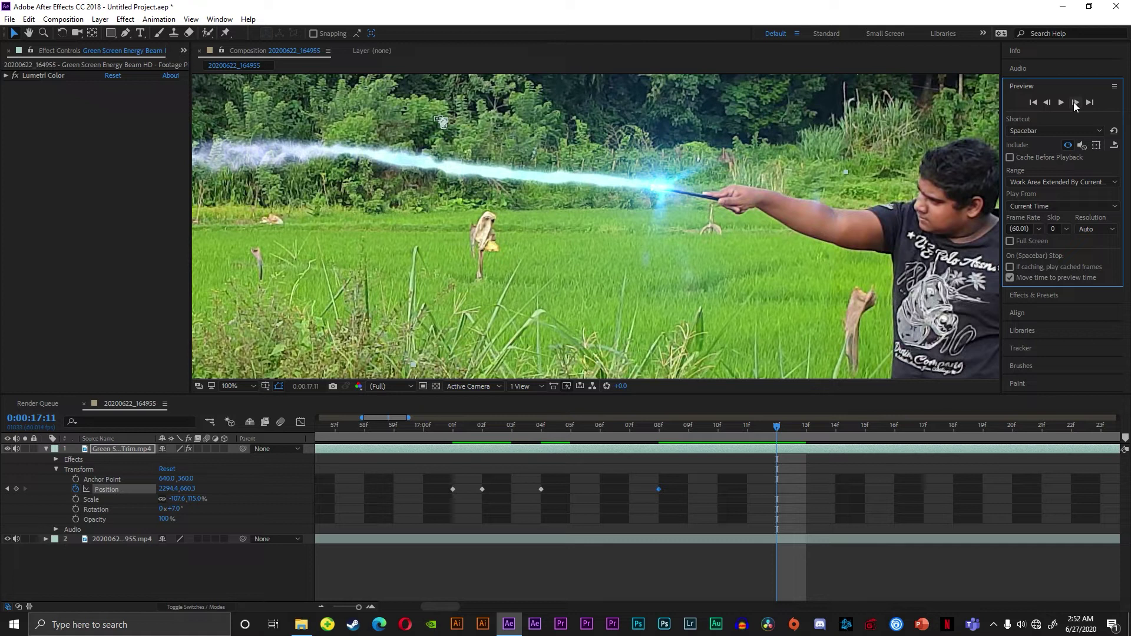
pyautogui.click(1076, 103)
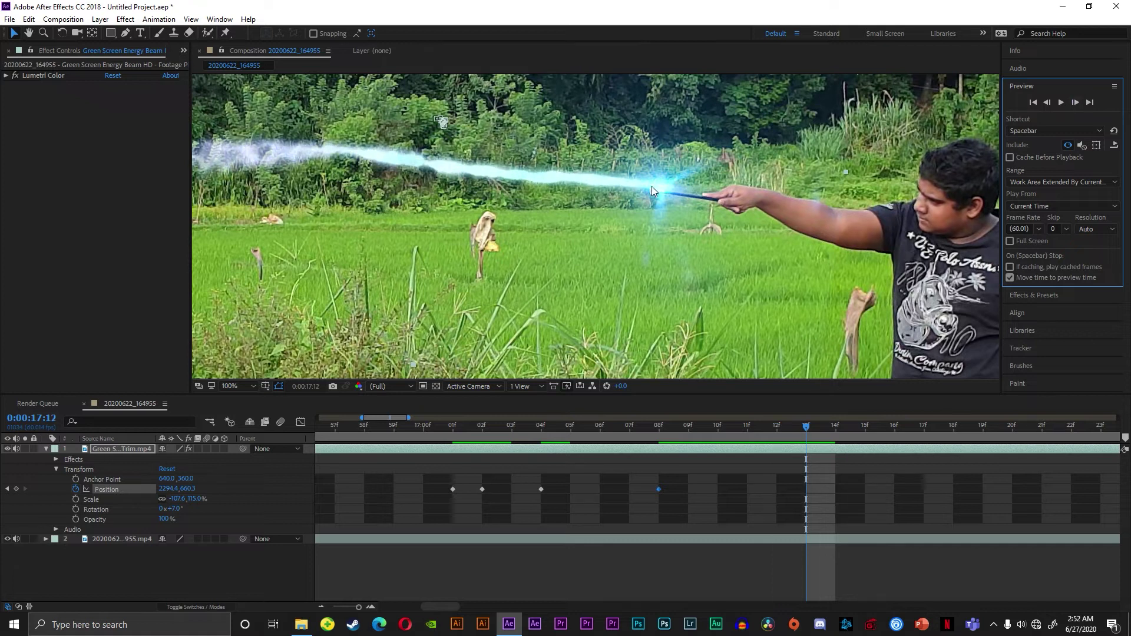
pyautogui.moveTo(652, 187); pyautogui.dragTo(650, 192)
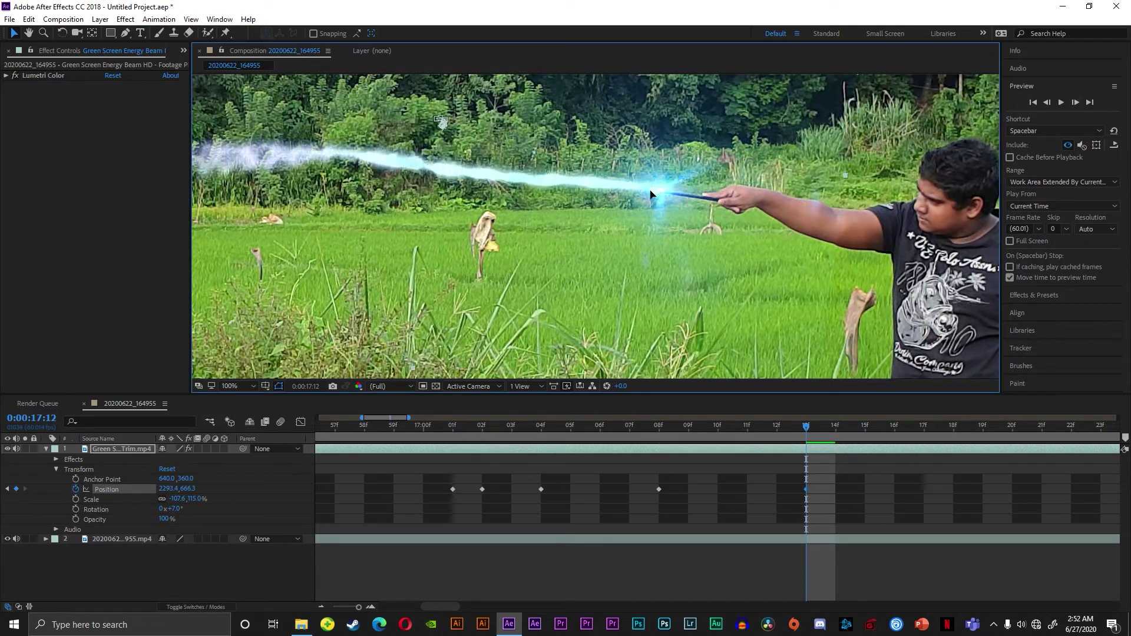
pyautogui.click(1076, 105)
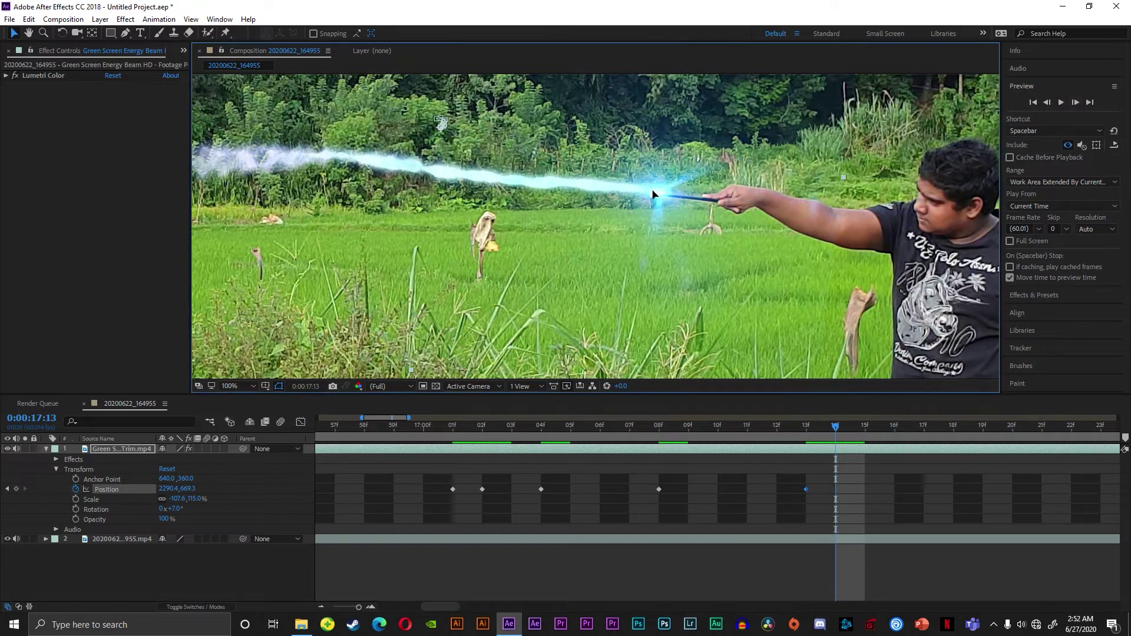
pyautogui.moveTo(652, 192); pyautogui.dragTo(653, 195)
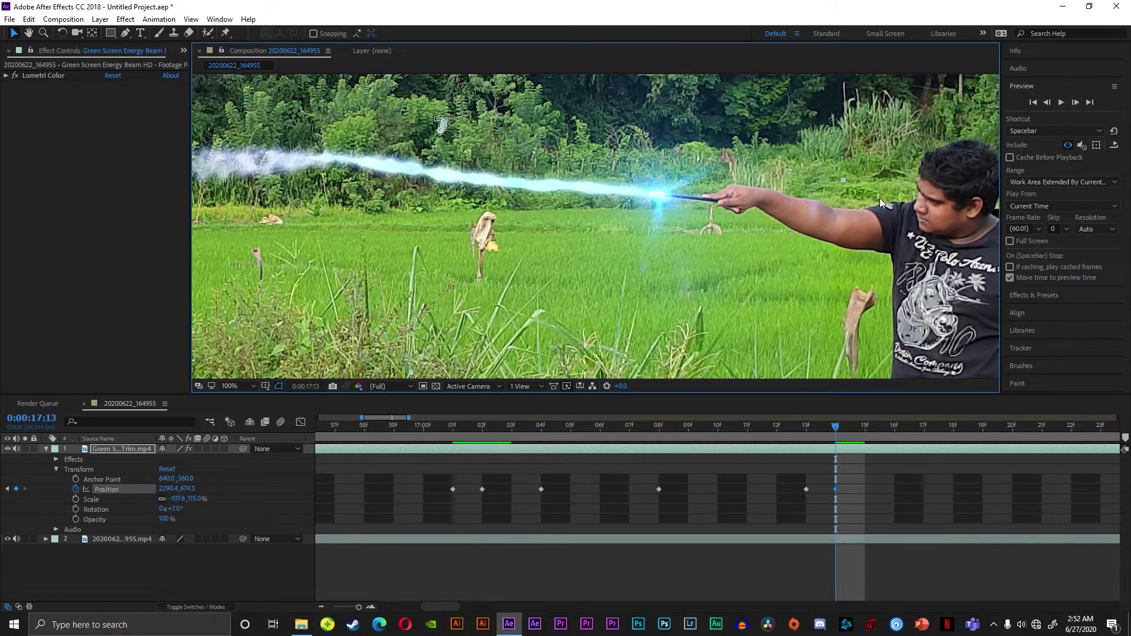
pyautogui.click(1074, 103)
pyautogui.click(1075, 103)
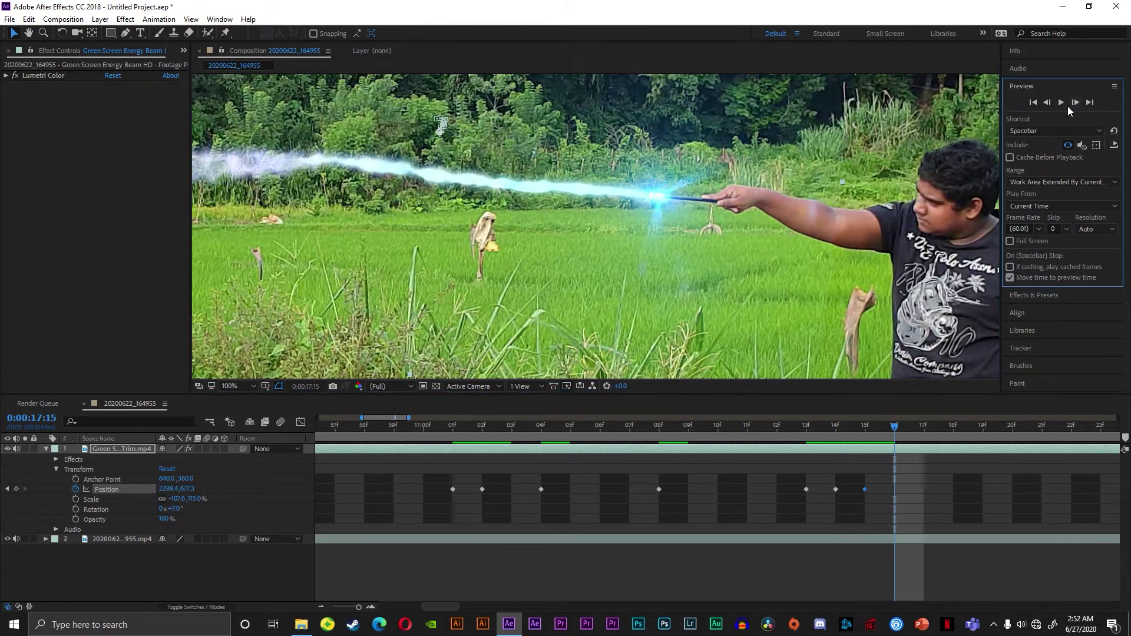
pyautogui.press('pagedown')
pyautogui.moveTo(652, 200); pyautogui.dragTo(646, 203)
pyautogui.press('pagedown')
pyautogui.press('pagedown')
pyautogui.press('pagedown')
pyautogui.press('pagedown')
pyautogui.press('pagedown')
pyautogui.press('pagedown')
pyautogui.press('pagedown')
pyautogui.press('pagedown')
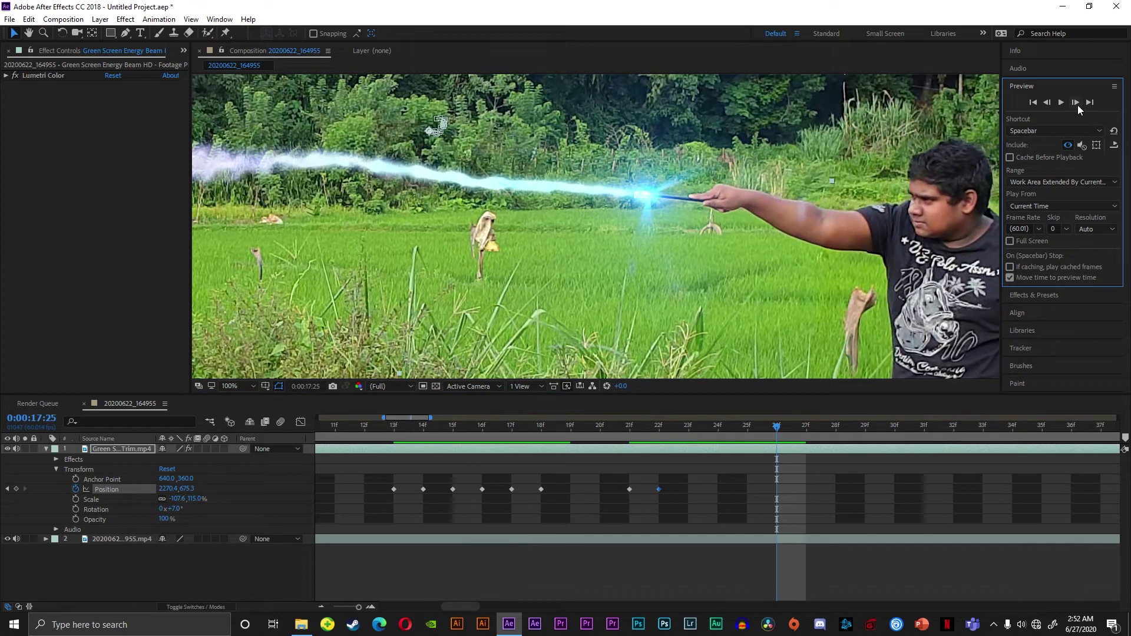
# - Zoom the timeline out, fold away the beam layer's properties and scrub back
pyautogui.scroll(-5, 393, 508)
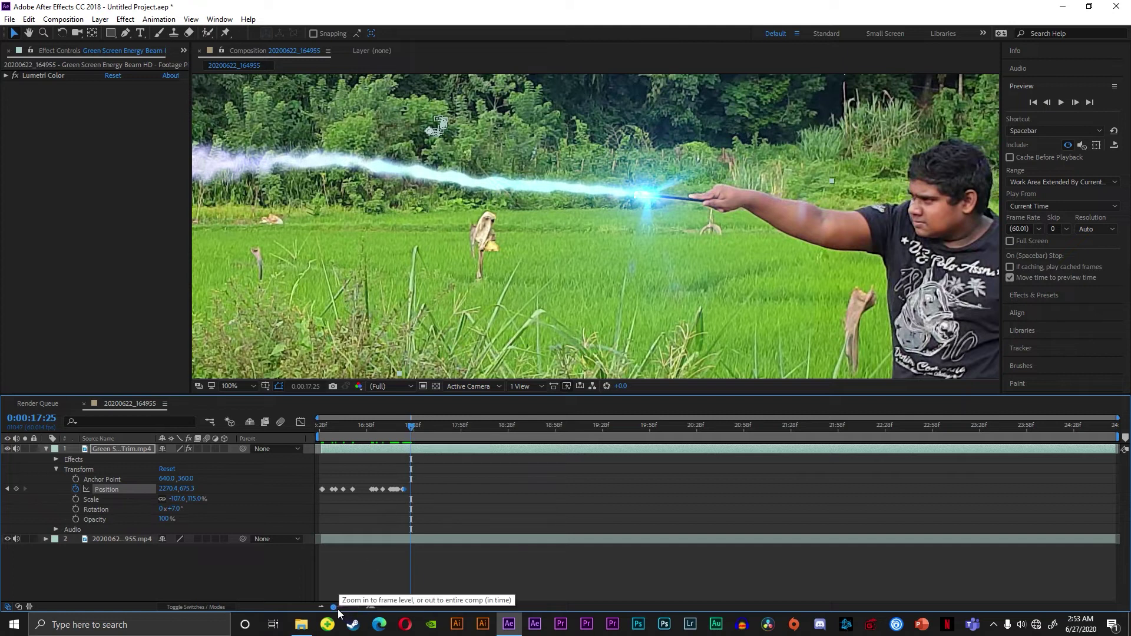
pyautogui.click(45, 449)
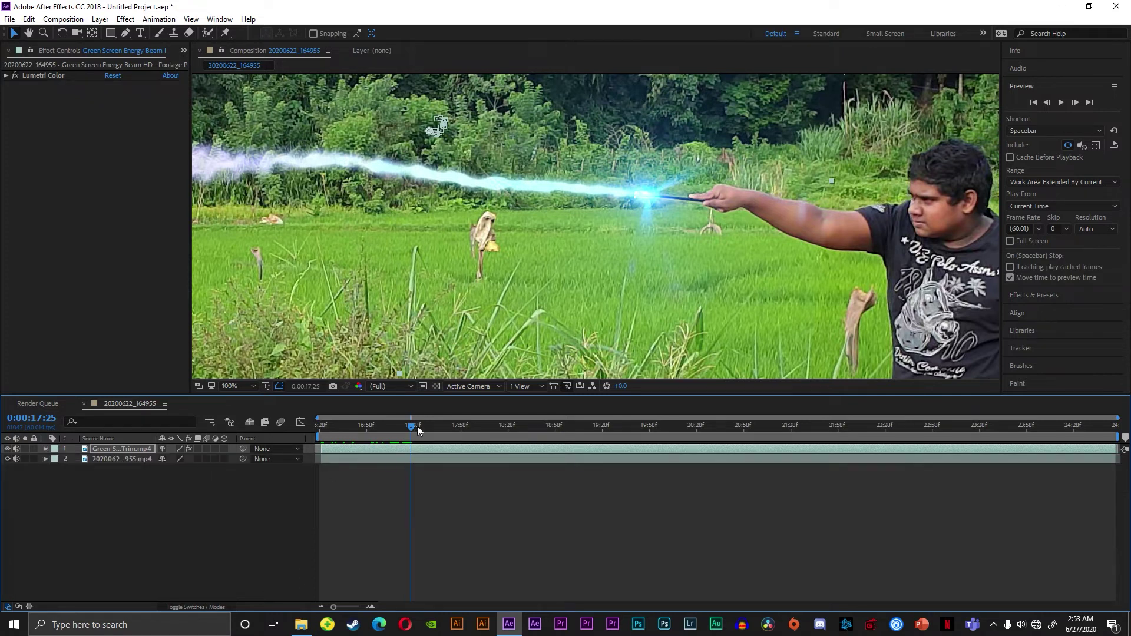
pyautogui.moveTo(418, 430); pyautogui.dragTo(357, 437)
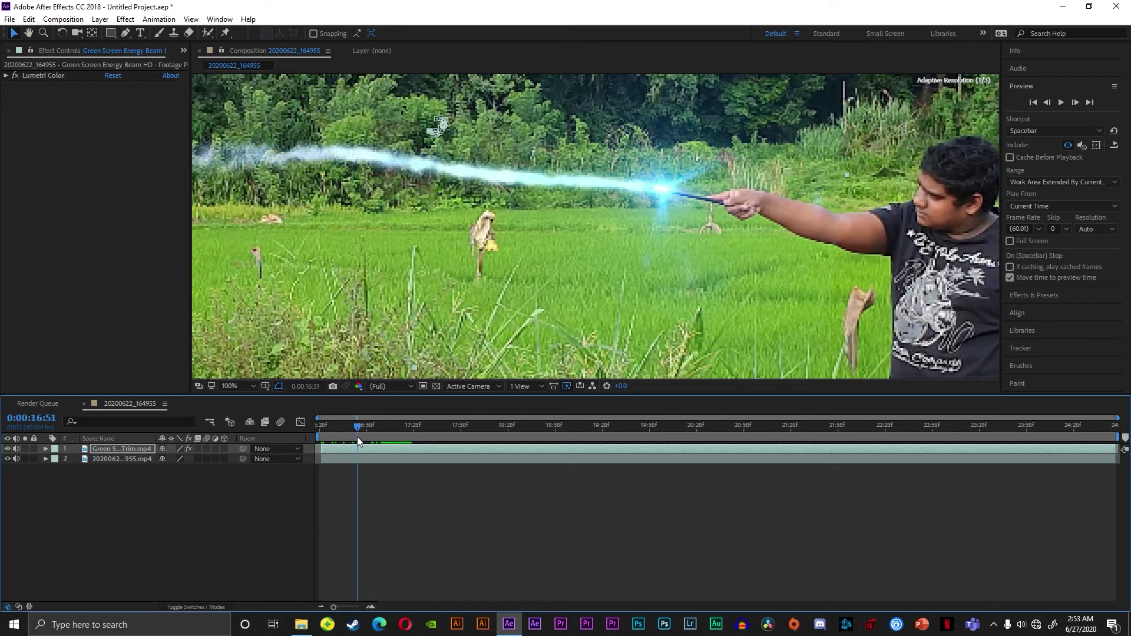
# - Show the Project panel and fit the whole frame in the viewer
pyautogui.click(184, 51)
pyautogui.click(192, 63)
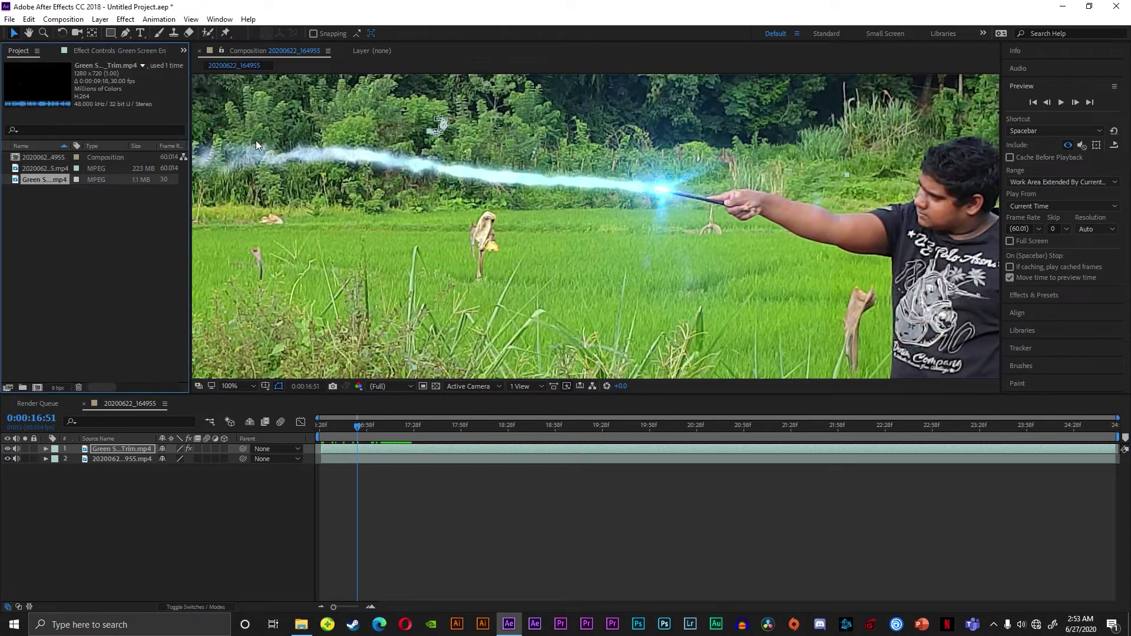
pyautogui.click(231, 385)
pyautogui.click(256, 401)
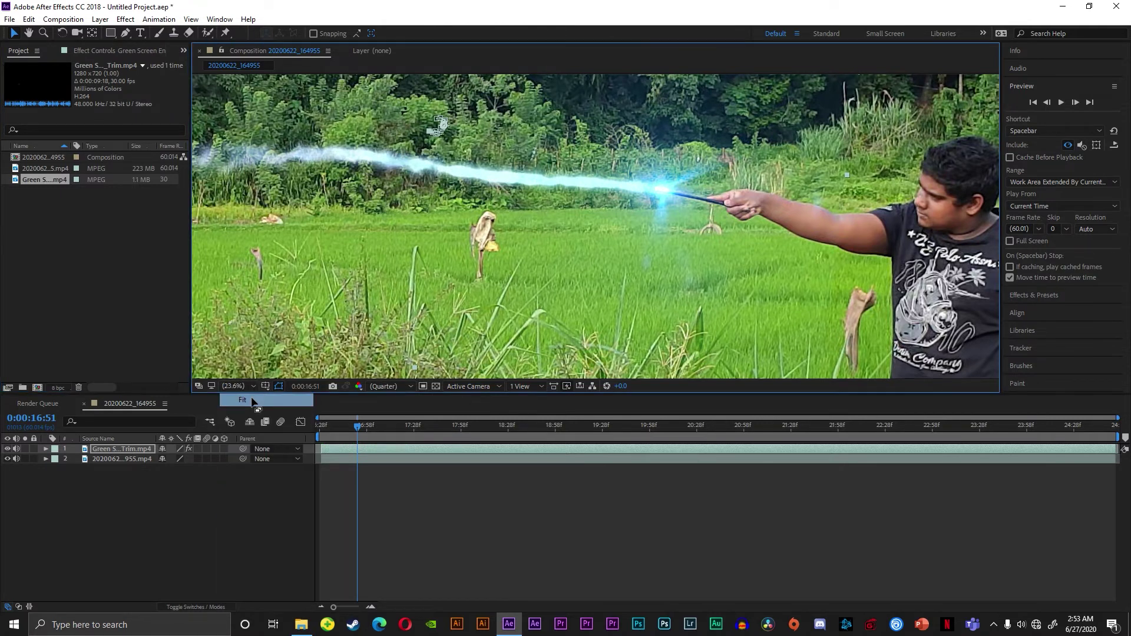
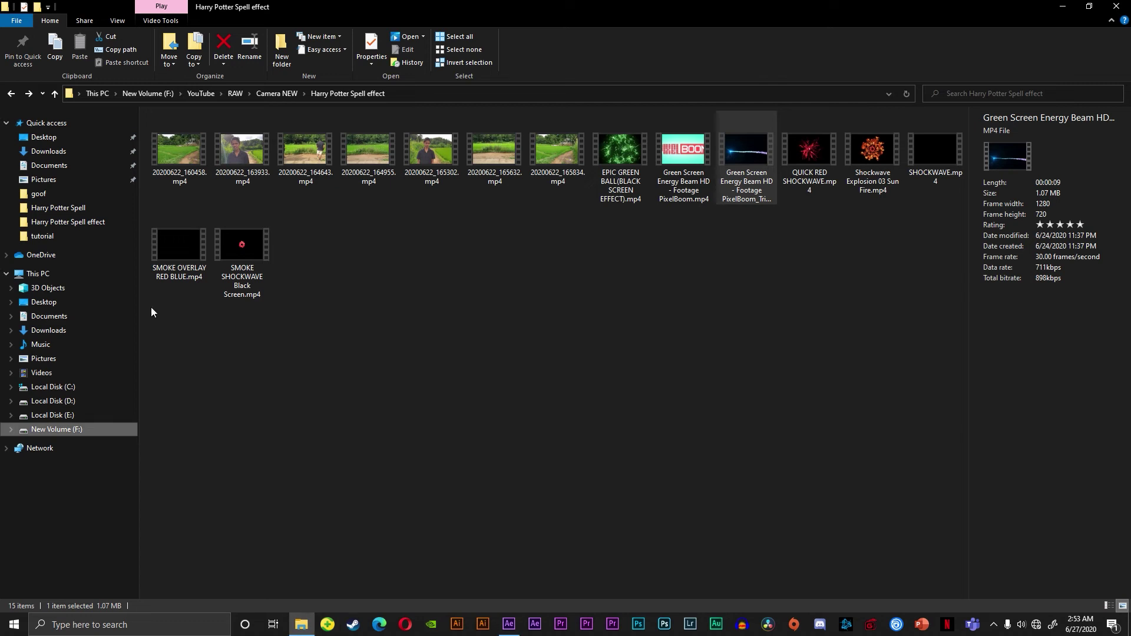
# - Bring the blue lens-flare JPG from Downloads into the After Effects project and timeline
pyautogui.click(47, 152)
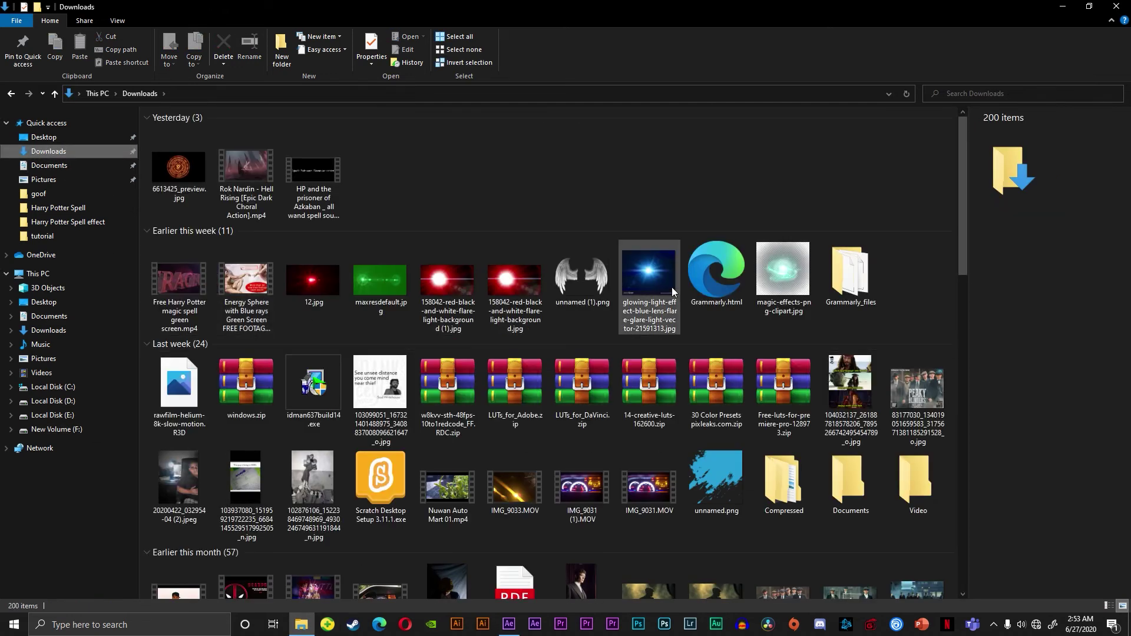
pyautogui.moveTo(671, 288)
pyautogui.mouseDown()
pyautogui.moveTo(487, 620)
pyautogui.moveTo(30, 297)
pyautogui.mouseUp()
pyautogui.moveTo(35, 181); pyautogui.dragTo(114, 447)
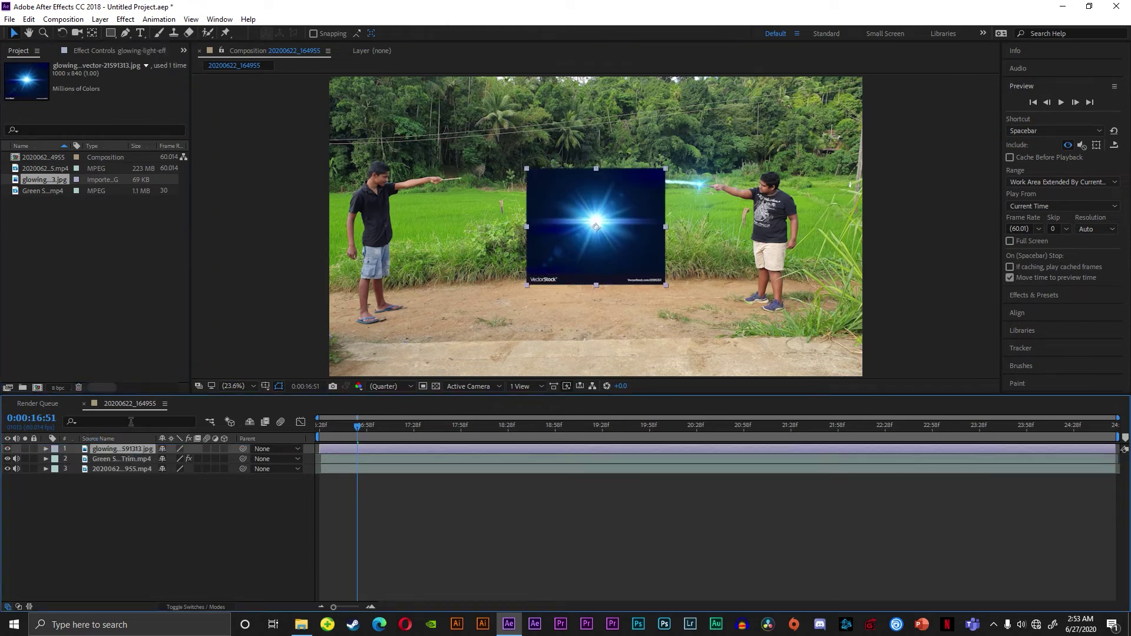
# - Draw a closed Pen-tool oval mask around the glowing light
pyautogui.click(125, 33)
pyautogui.click(563, 183)
pyautogui.click(536, 212)
pyautogui.click(541, 235)
pyautogui.click(549, 249)
pyautogui.click(559, 262)
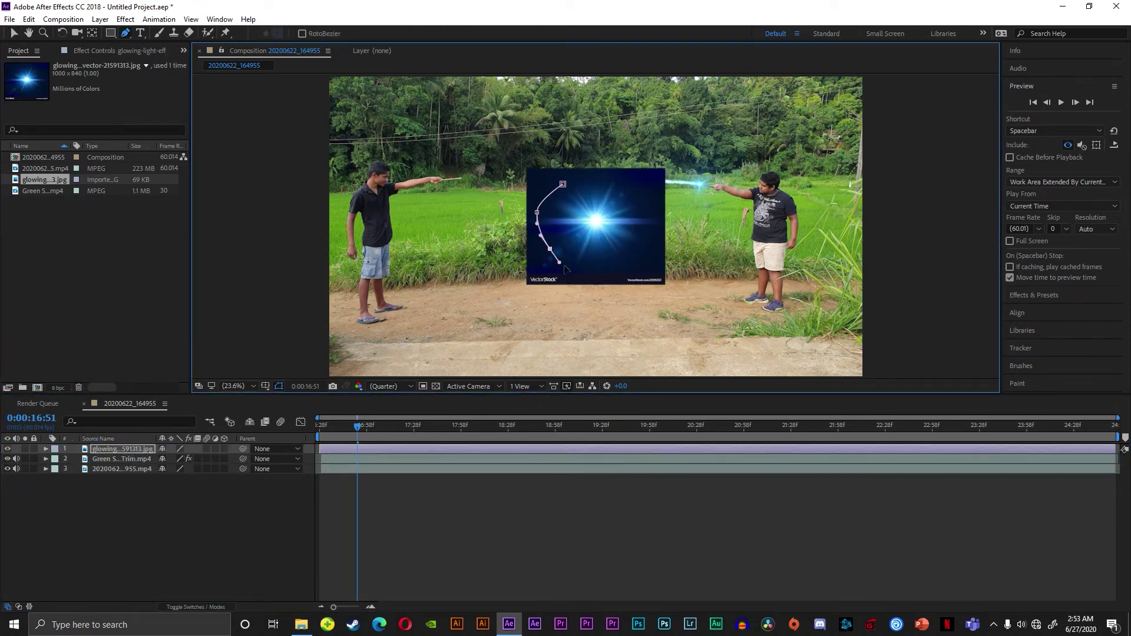
pyautogui.click(603, 273)
pyautogui.moveTo(656, 246); pyautogui.dragTo(658, 237)
pyautogui.moveTo(649, 196); pyautogui.dragTo(642, 190)
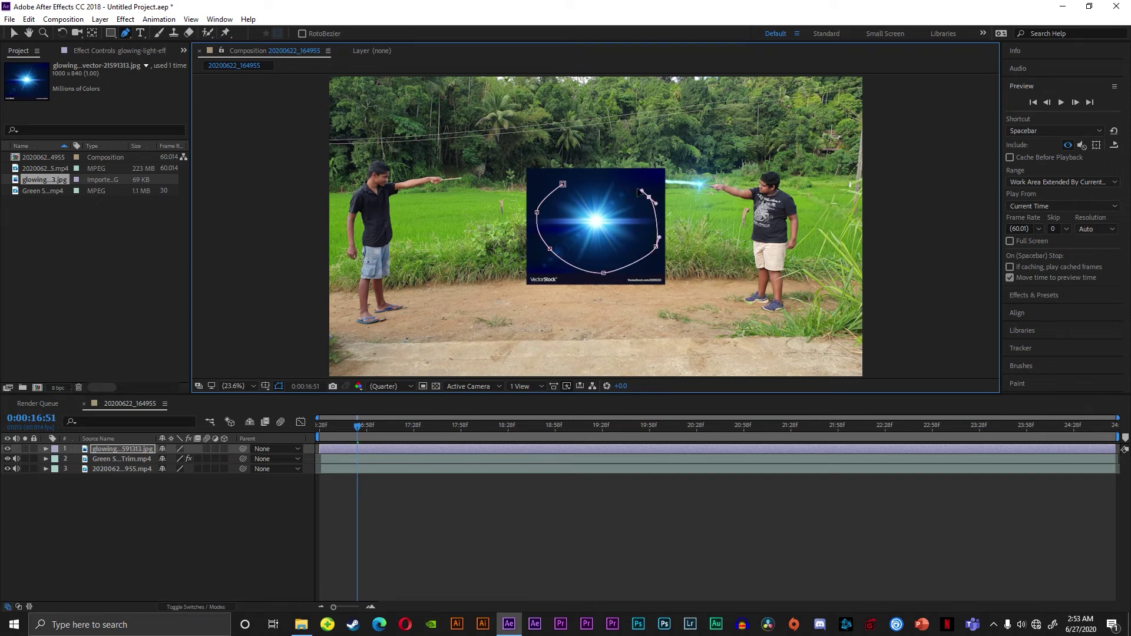
pyautogui.click(564, 185)
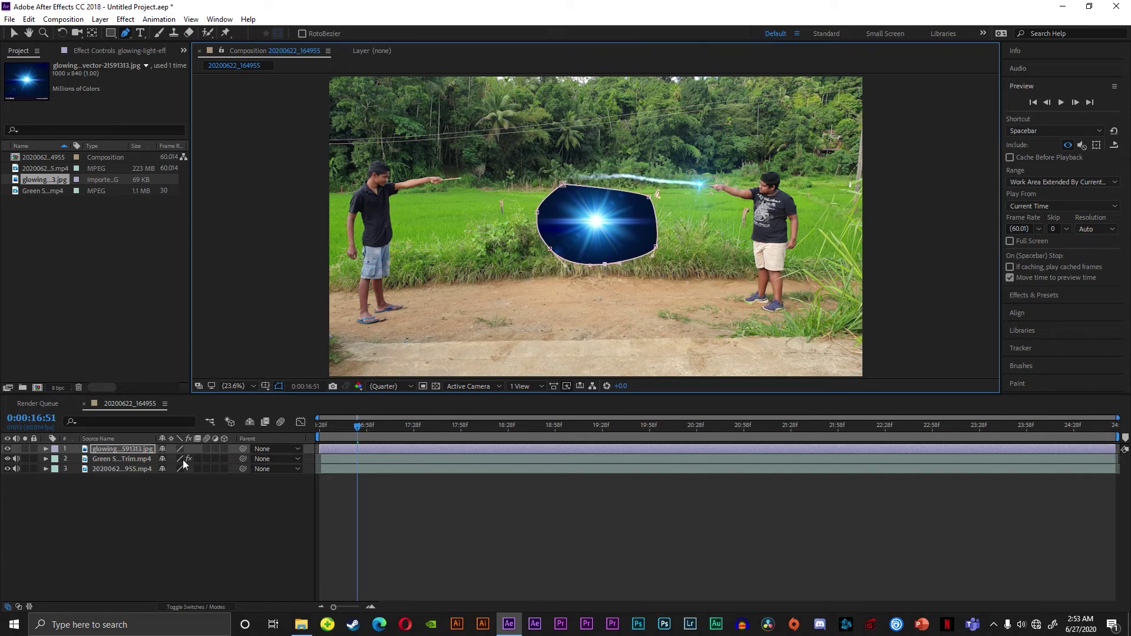
# - Set Mask 1's feather to 232 pixels
pyautogui.click(46, 449)
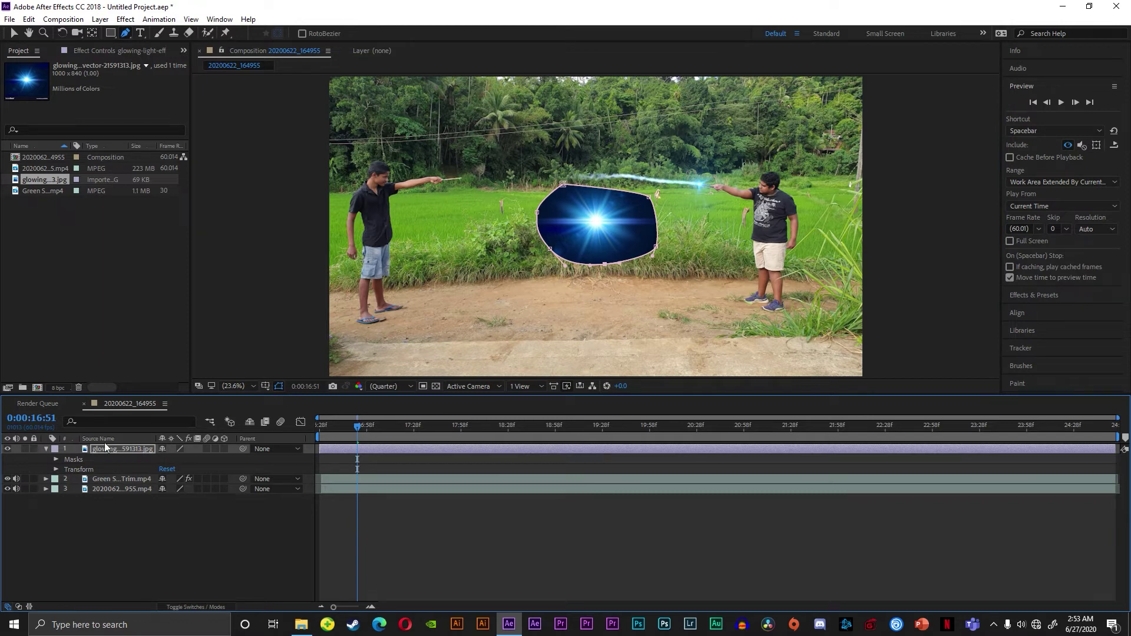
pyautogui.click(57, 460)
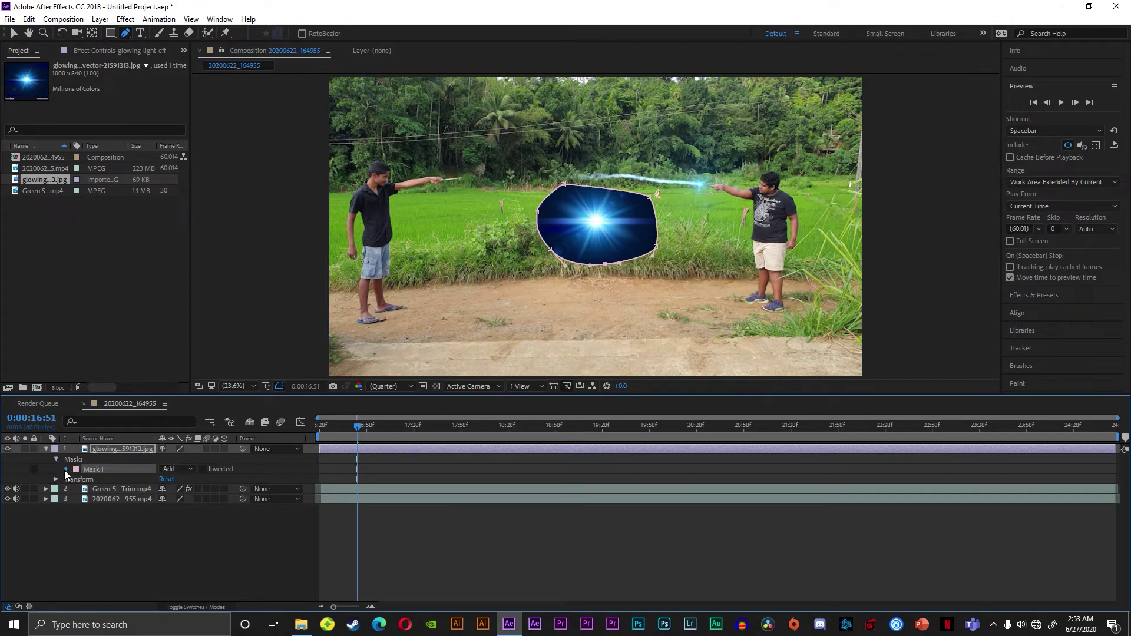
pyautogui.click(66, 469)
pyautogui.moveTo(184, 489); pyautogui.dragTo(352, 509)
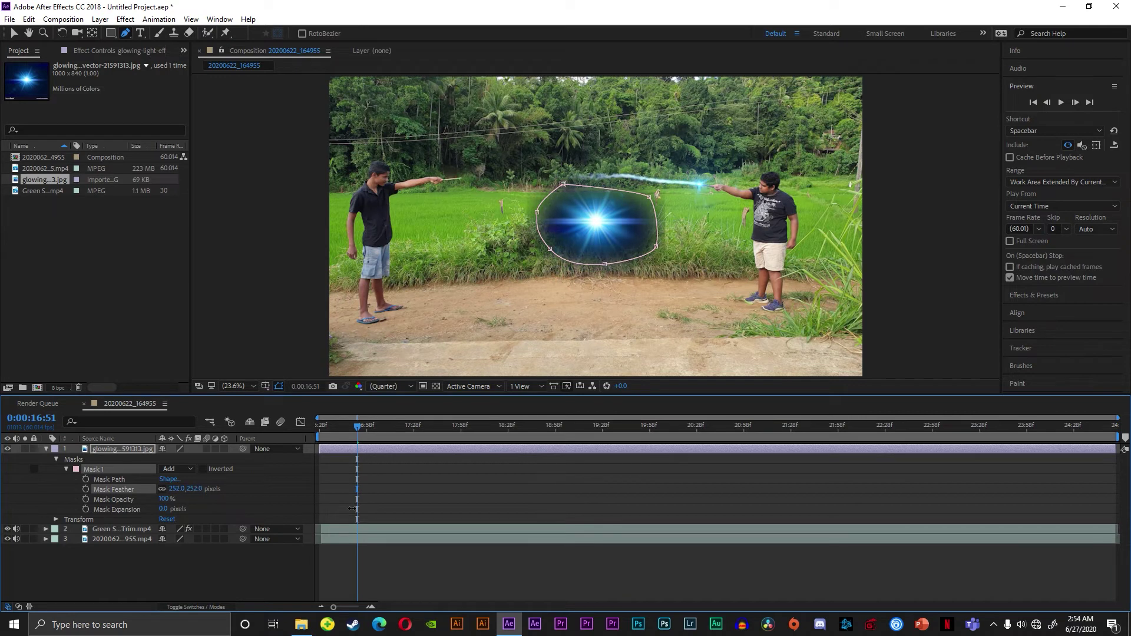
# - Set the glow layer's blending mode to Screen
pyautogui.rightClick(106, 452)
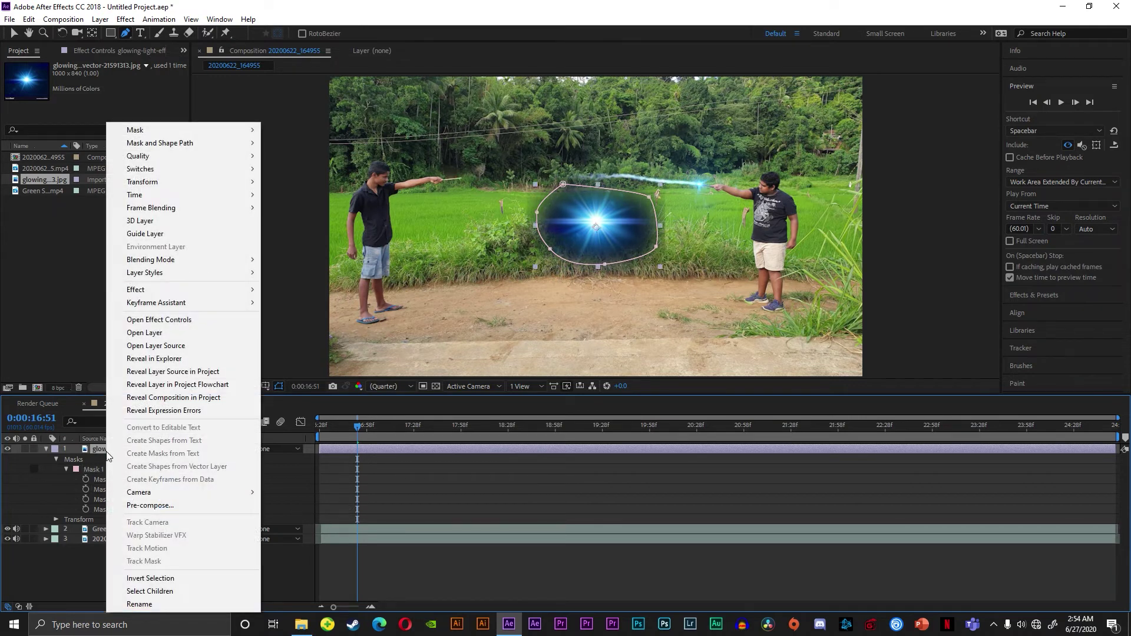
pyautogui.moveTo(192, 275)
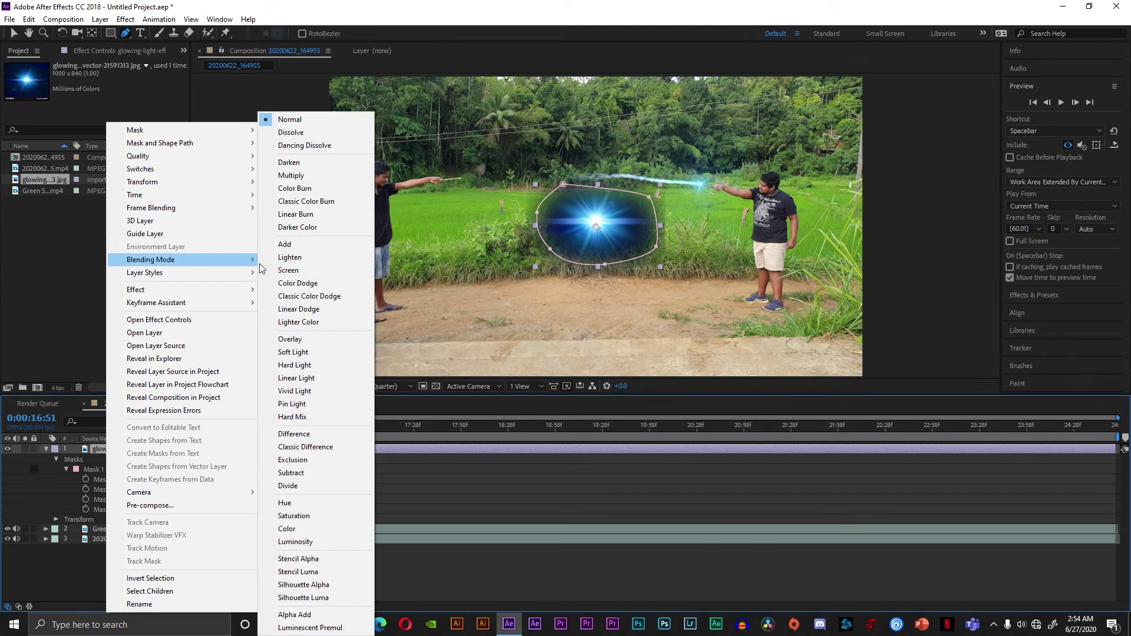
pyautogui.click(288, 271)
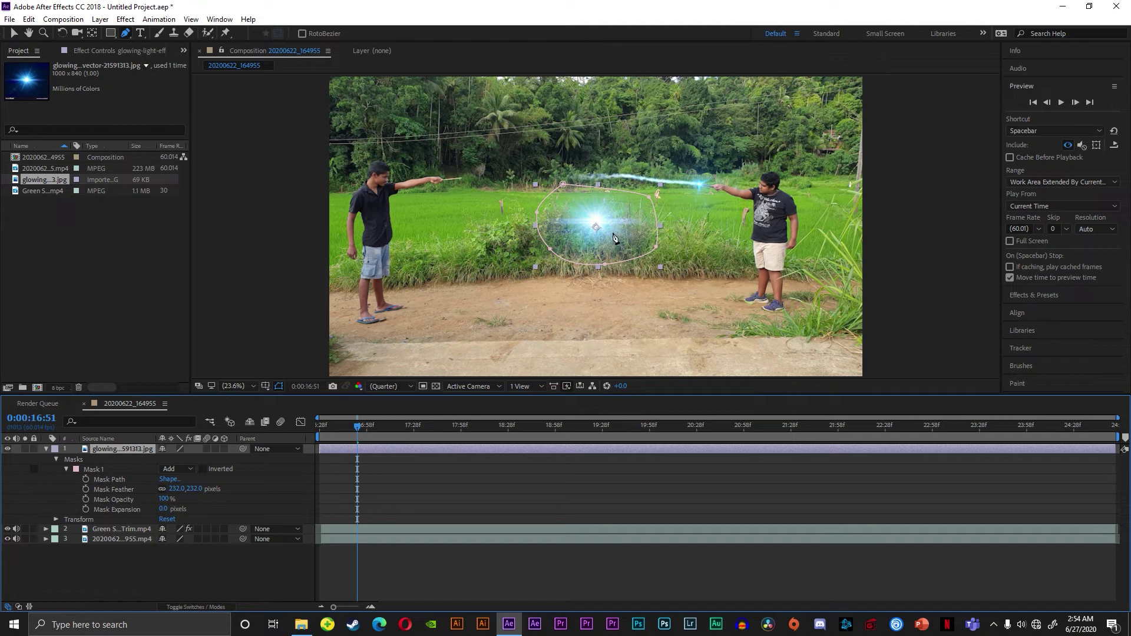
# - Move the glow onto the right-hand wand's beam and shrink it
pyautogui.click(14, 33)
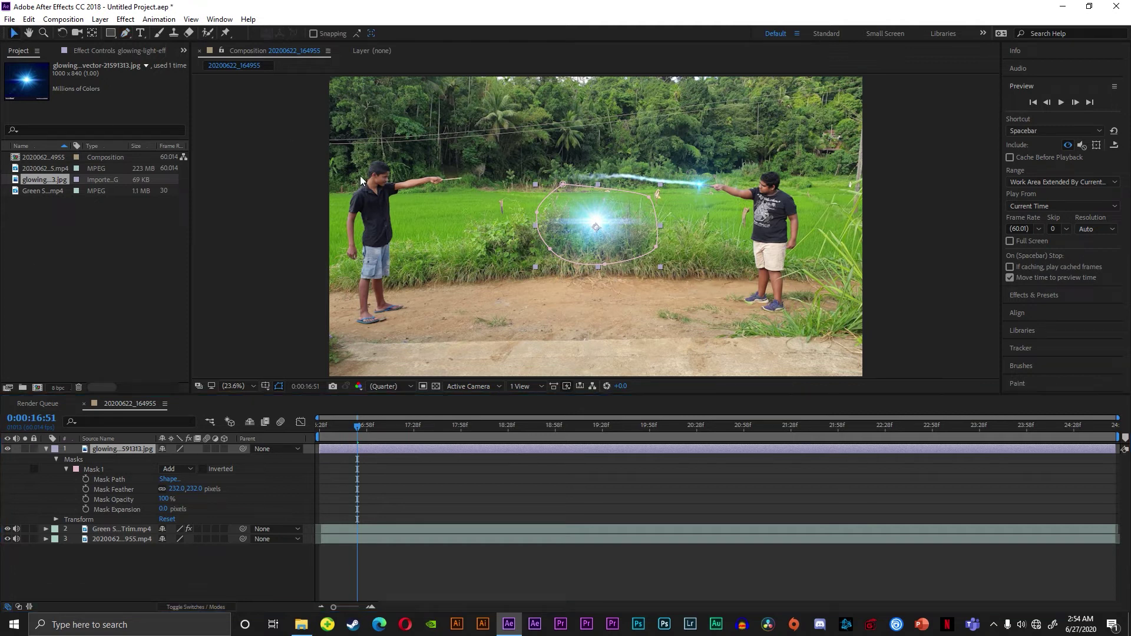
pyautogui.moveTo(615, 234)
pyautogui.mouseDown()
pyautogui.moveTo(669, 239)
pyautogui.moveTo(696, 193)
pyautogui.mouseUp()
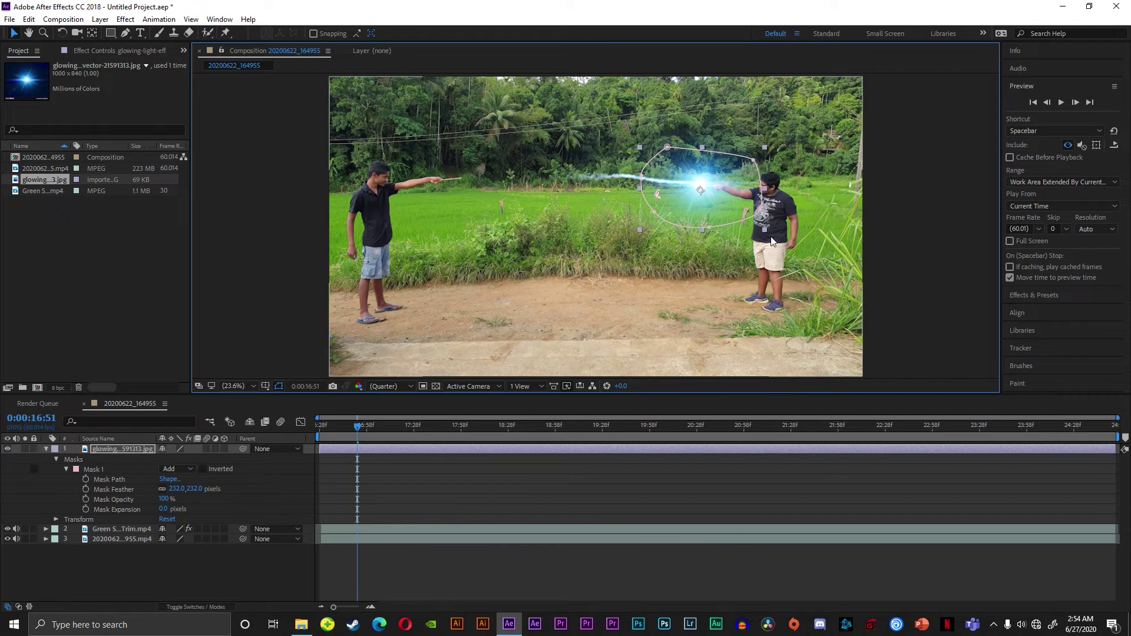
pyautogui.moveTo(763, 229); pyautogui.dragTo(756, 219)
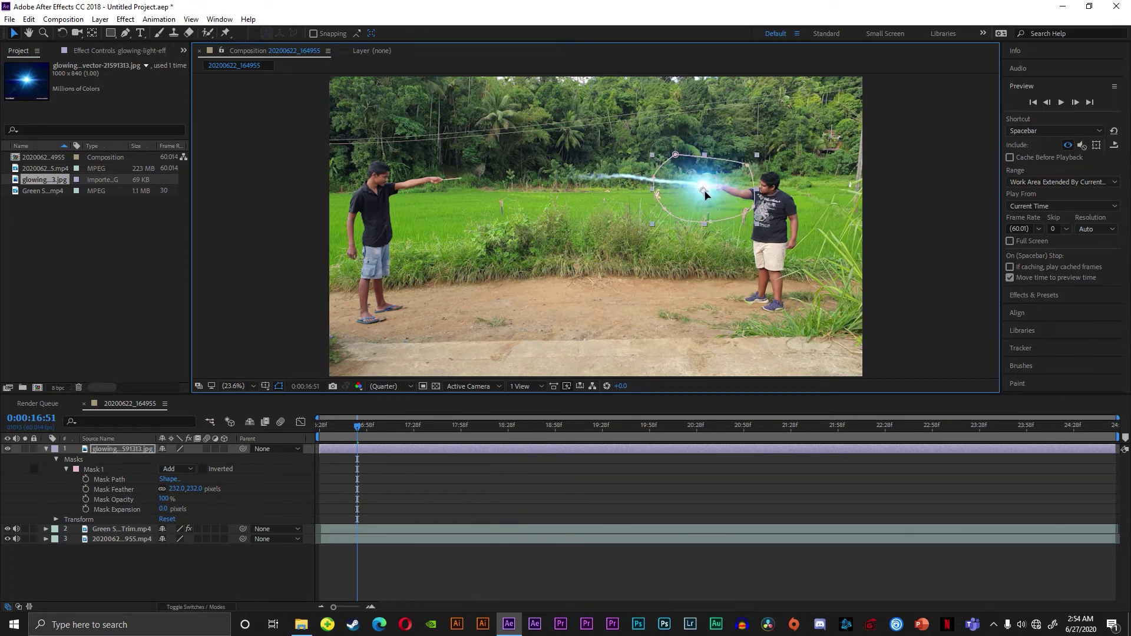
pyautogui.moveTo(703, 191); pyautogui.dragTo(703, 194)
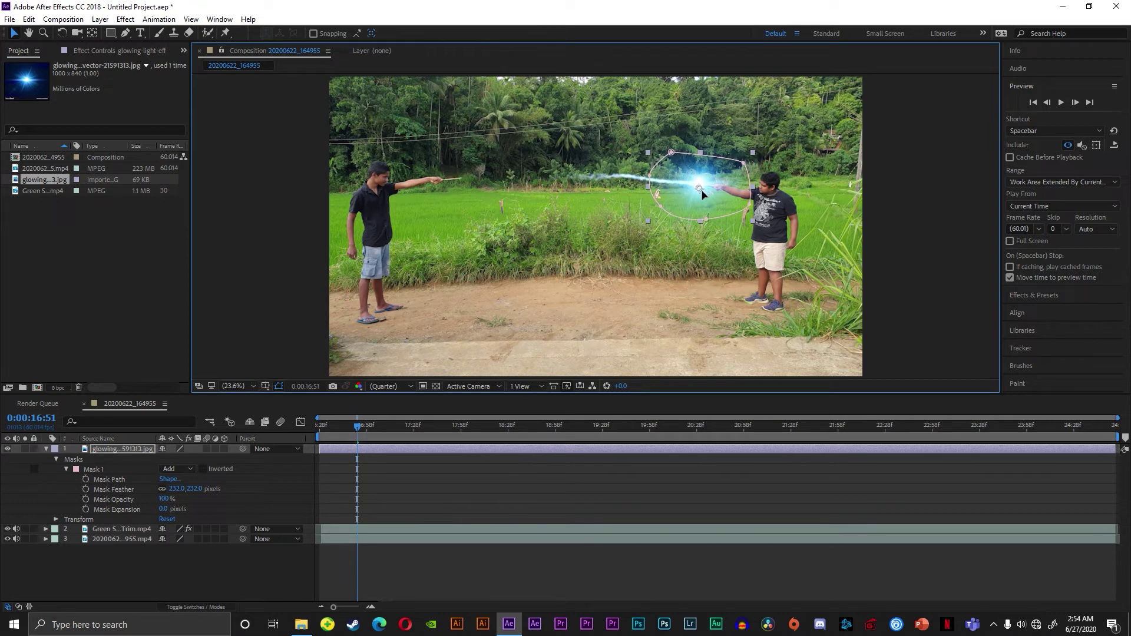
# - Zoom the viewer to 200% and fine-tune the glow's position on the beam tip
pyautogui.click(254, 387)
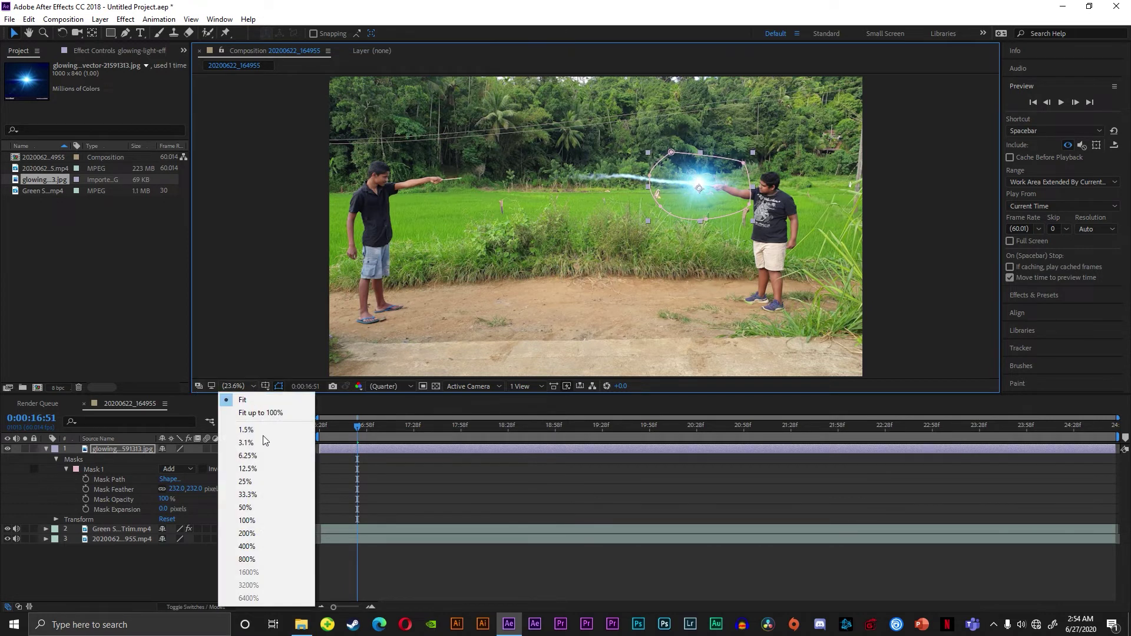
pyautogui.click(262, 532)
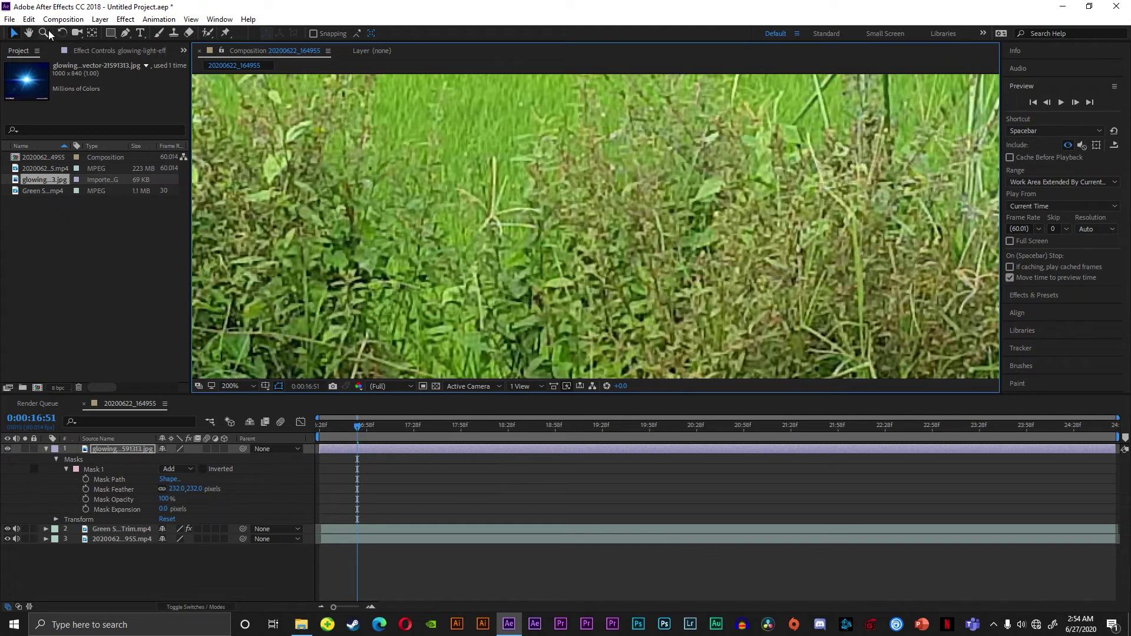
pyautogui.click(28, 33)
pyautogui.moveTo(766, 195)
pyautogui.mouseDown()
pyautogui.moveTo(715, 262)
pyautogui.moveTo(539, 377)
pyautogui.mouseUp()
pyautogui.moveTo(1001, 177); pyautogui.dragTo(711, 247)
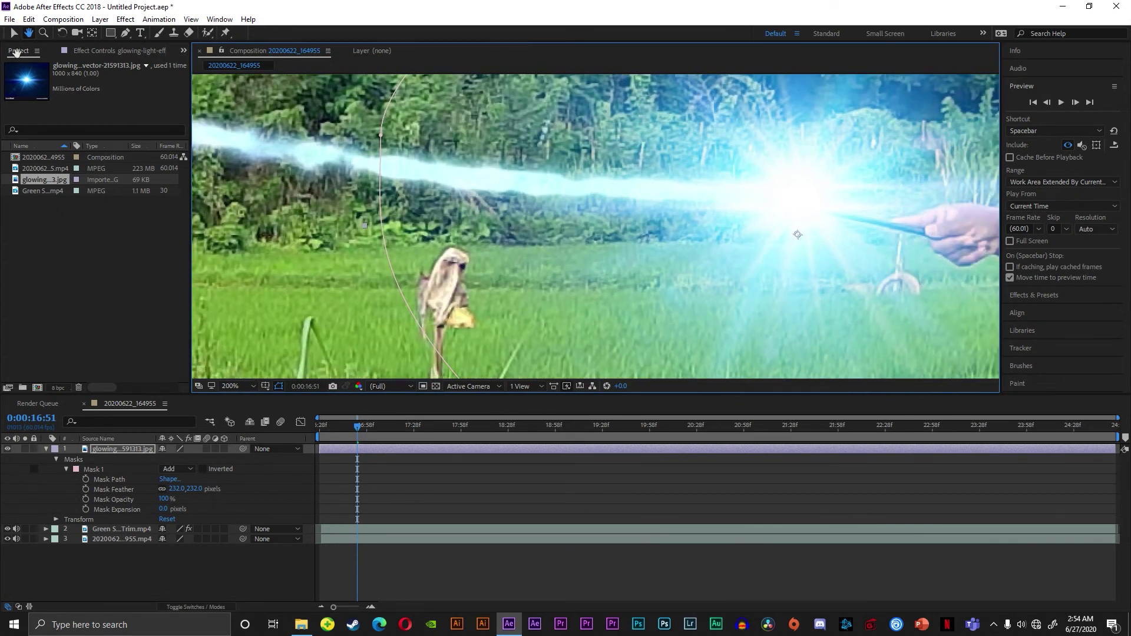
pyautogui.click(14, 34)
pyautogui.moveTo(799, 278); pyautogui.dragTo(786, 266)
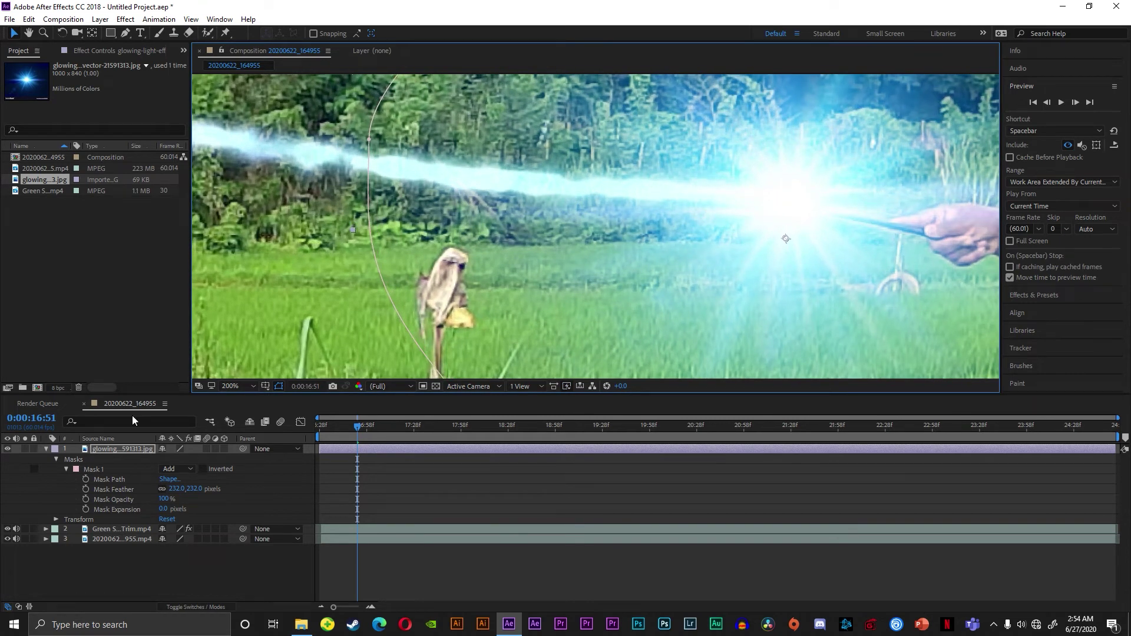
# - Fit the view and parent the glow to the Green Screen layer, checking a later frame
pyautogui.click(47, 449)
pyautogui.hotkey('shift', '/')
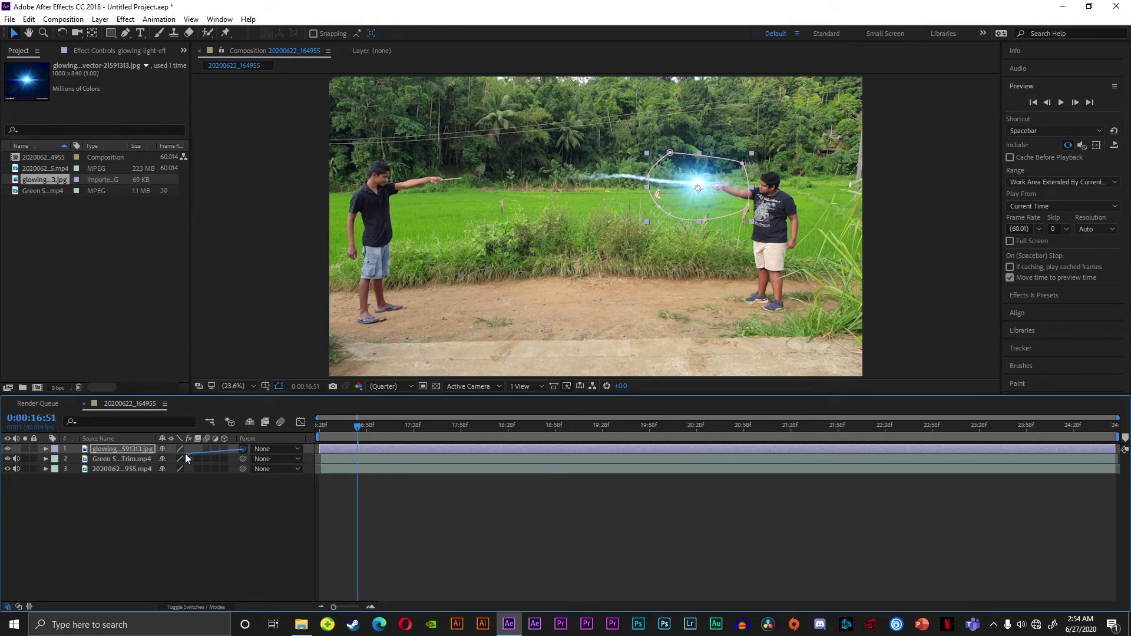
pyautogui.moveTo(186, 455); pyautogui.dragTo(136, 462)
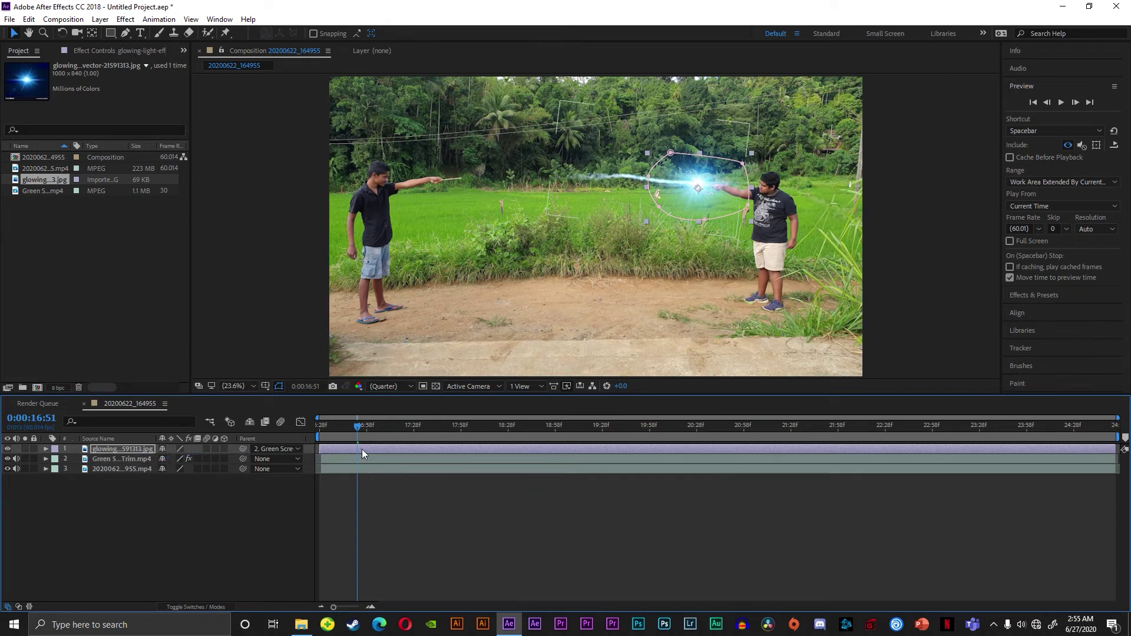
pyautogui.moveTo(358, 427)
pyautogui.mouseDown()
pyautogui.moveTo(460, 458)
pyautogui.moveTo(393, 447)
pyautogui.mouseUp()
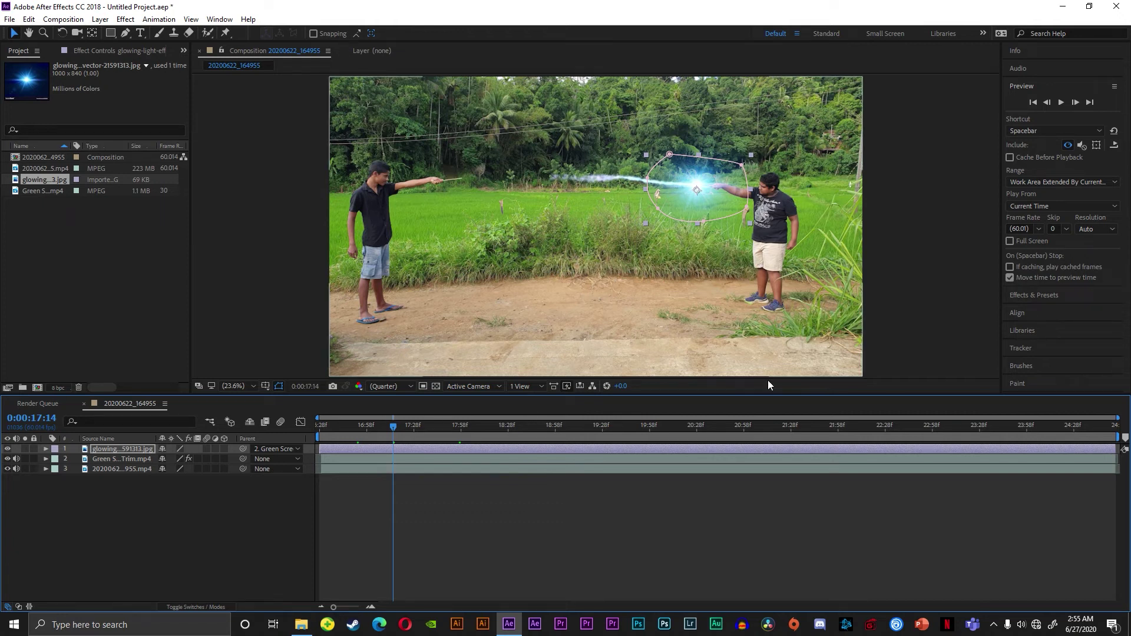
# - Create a new Medium Cyan solid layer
pyautogui.click(245, 536)
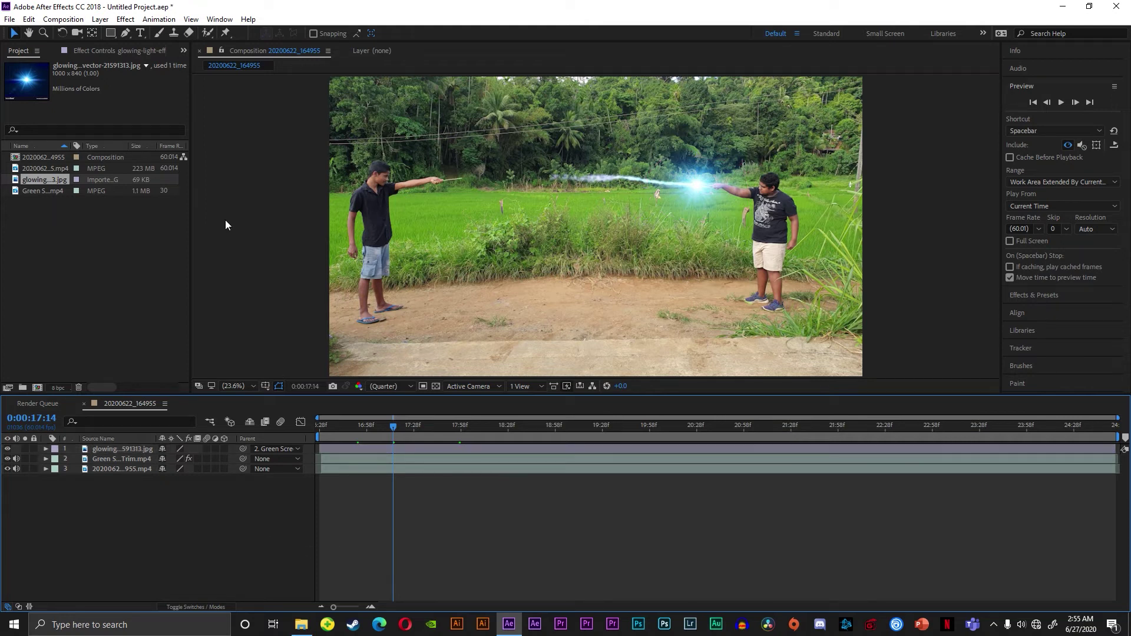
pyautogui.click(100, 20)
pyautogui.moveTo(242, 34)
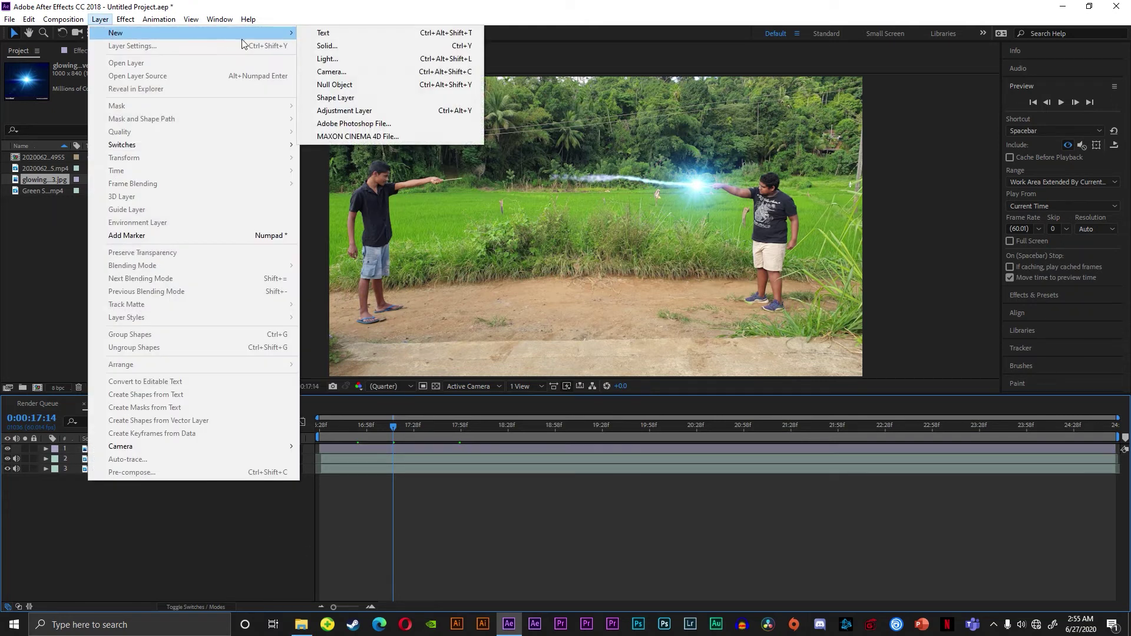
pyautogui.click(333, 47)
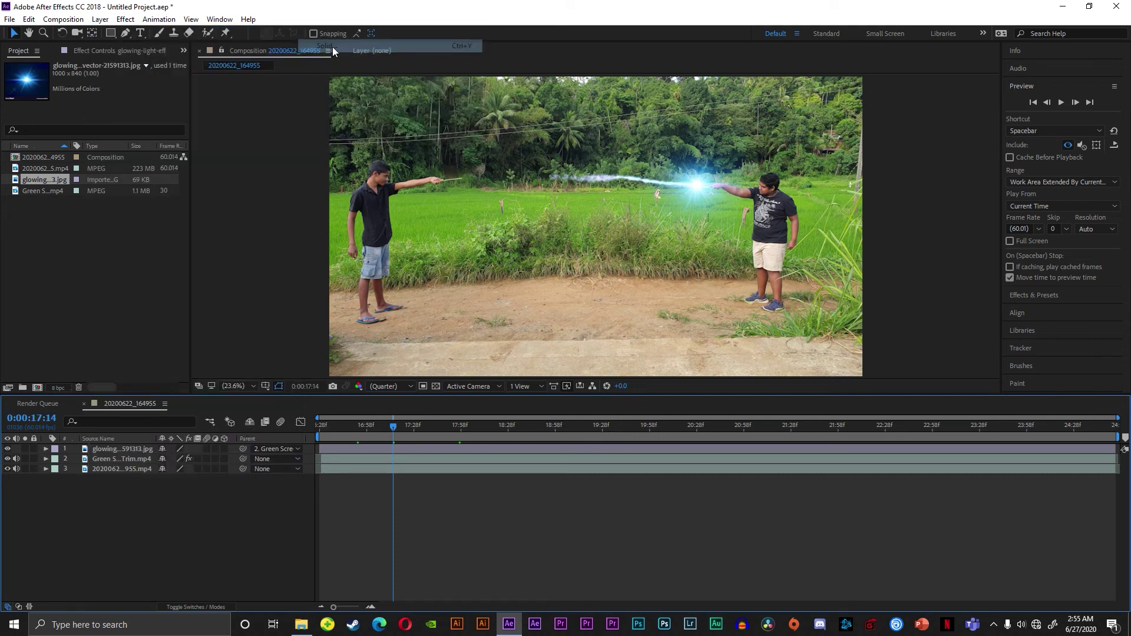
pyautogui.click(705, 417)
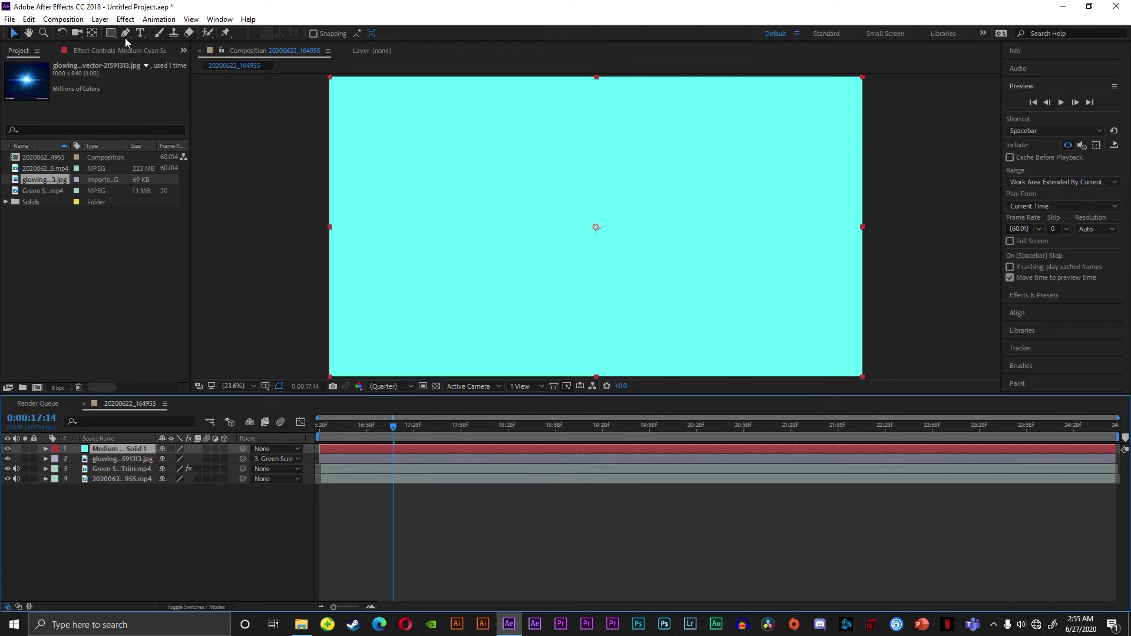
# - Lower the cyan solid's opacity to 25%
pyautogui.click(46, 449)
pyautogui.click(57, 459)
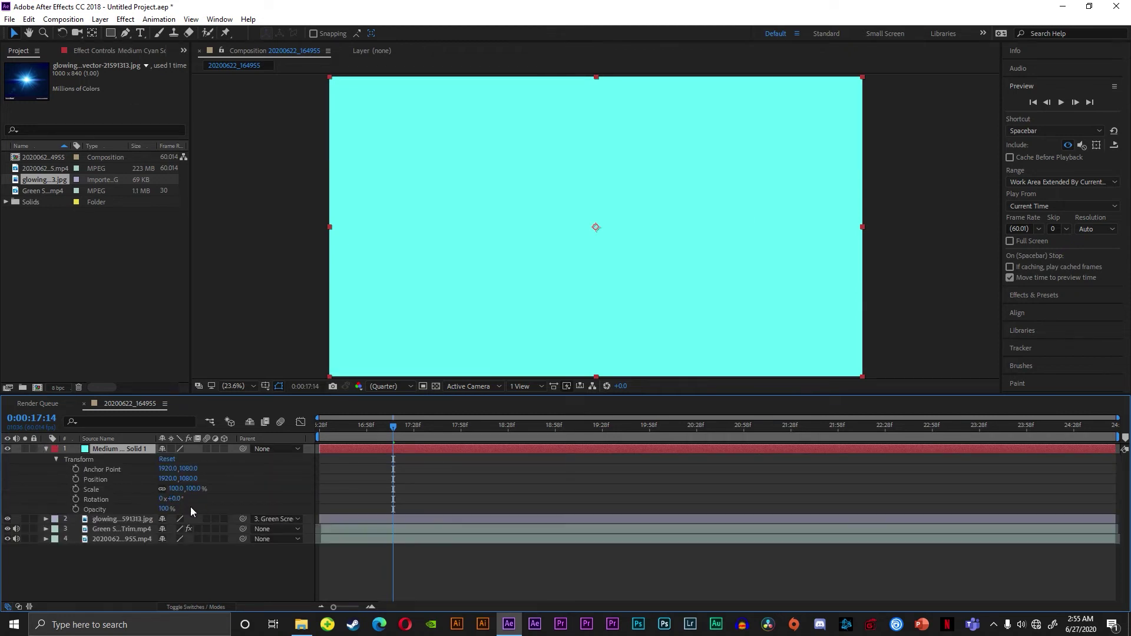
pyautogui.moveTo(166, 509); pyautogui.dragTo(128, 512)
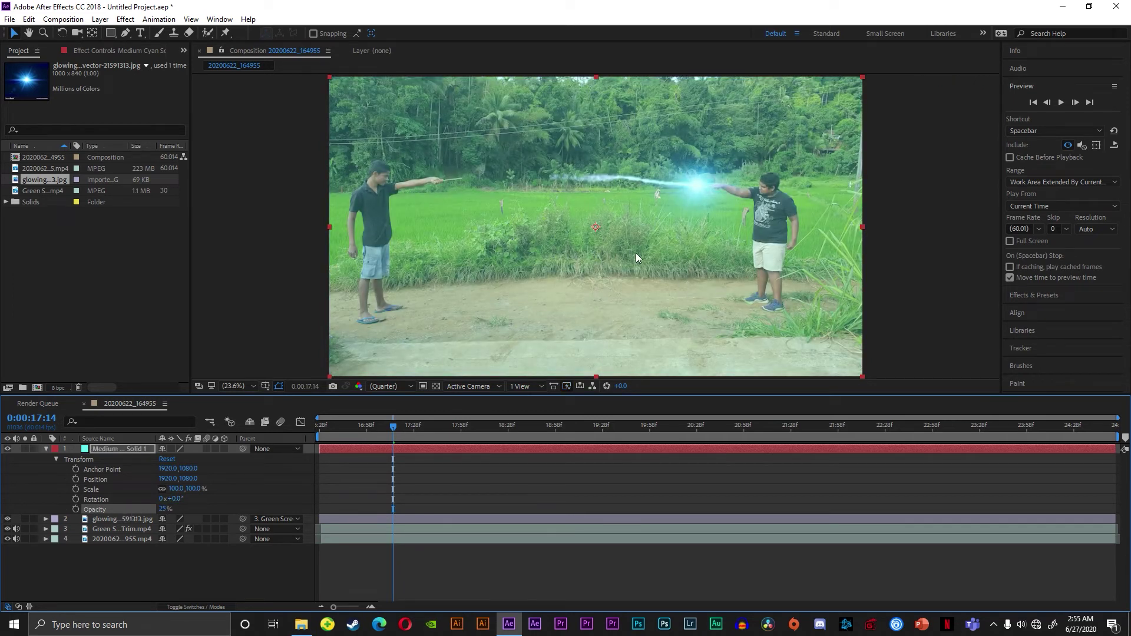
pyautogui.click(127, 33)
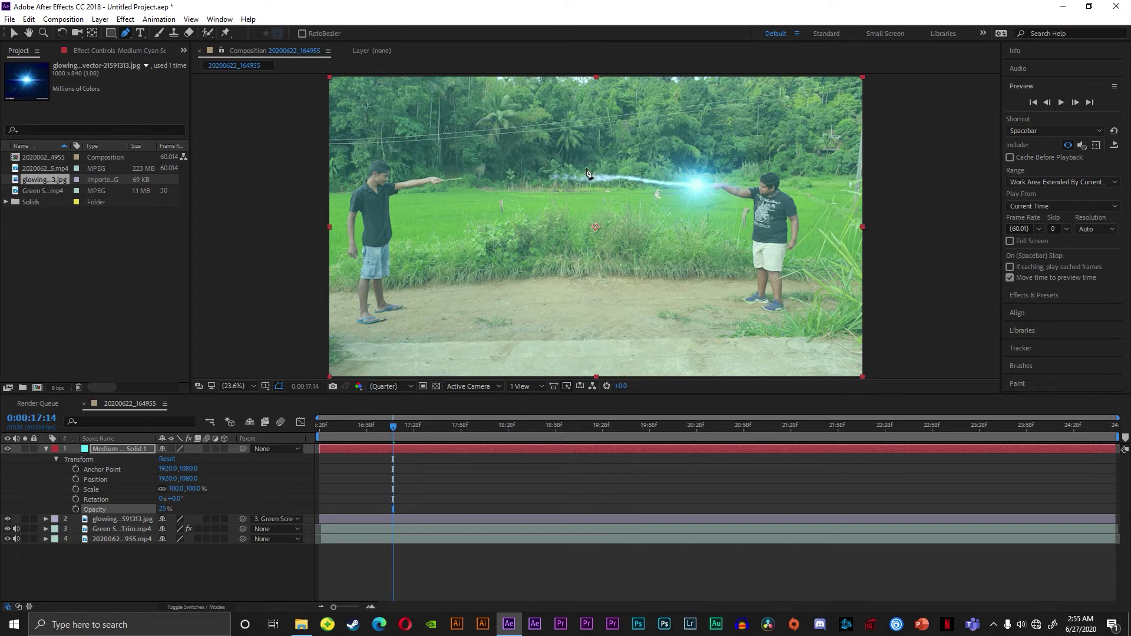
# - Mask the solid to the ground near the right figure, feathered 172 pixels
pyautogui.click(642, 293)
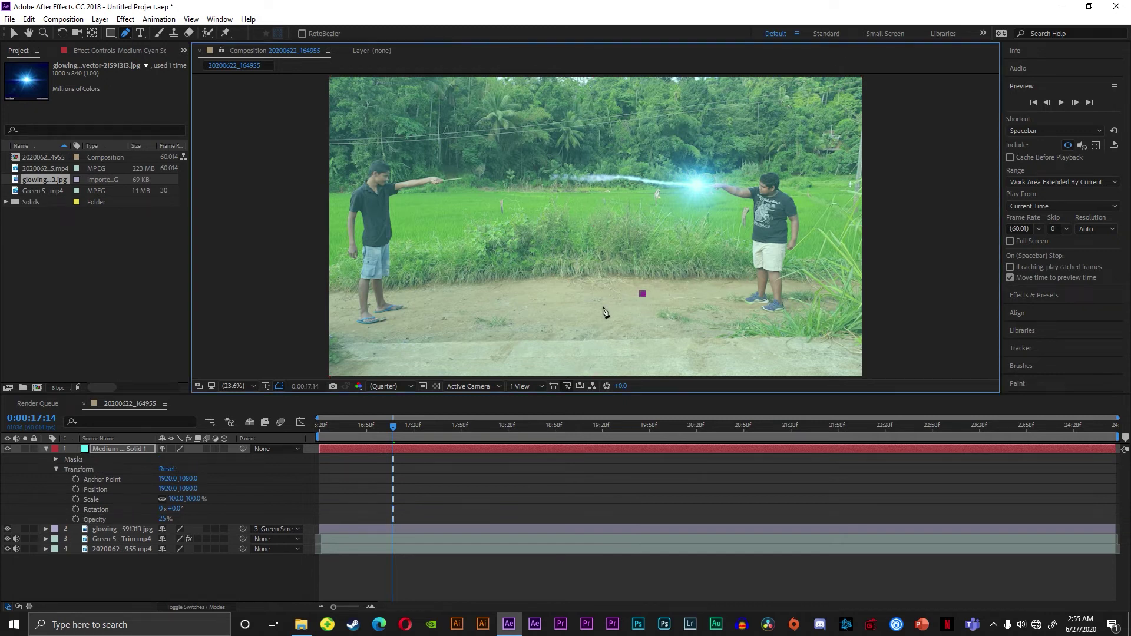
pyautogui.moveTo(594, 303)
pyautogui.mouseDown()
pyautogui.moveTo(586, 320)
pyautogui.moveTo(697, 322)
pyautogui.mouseUp()
pyautogui.click(741, 319)
pyautogui.click(769, 306)
pyautogui.click(734, 291)
pyautogui.click(642, 293)
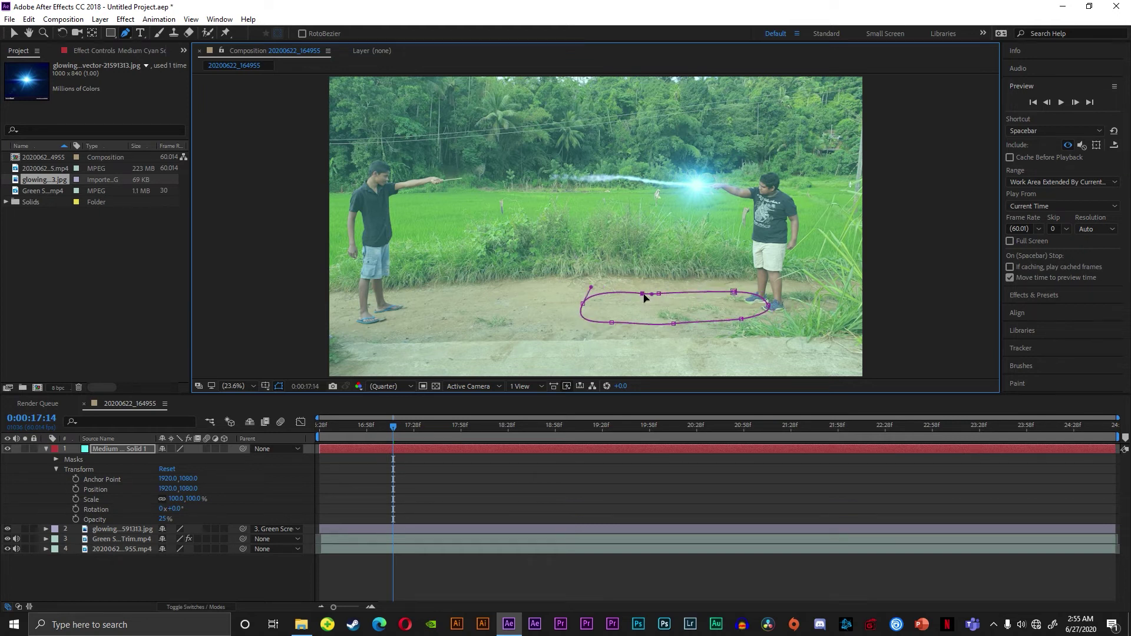
pyautogui.moveTo(646, 300); pyautogui.dragTo(645, 296)
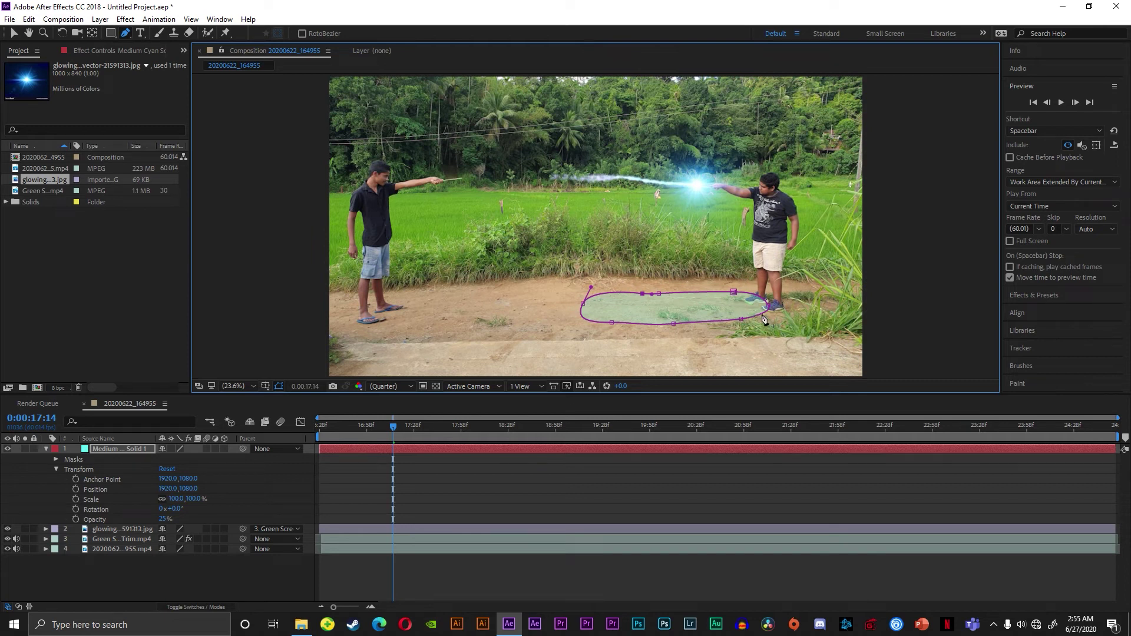
pyautogui.moveTo(769, 310); pyautogui.dragTo(762, 313)
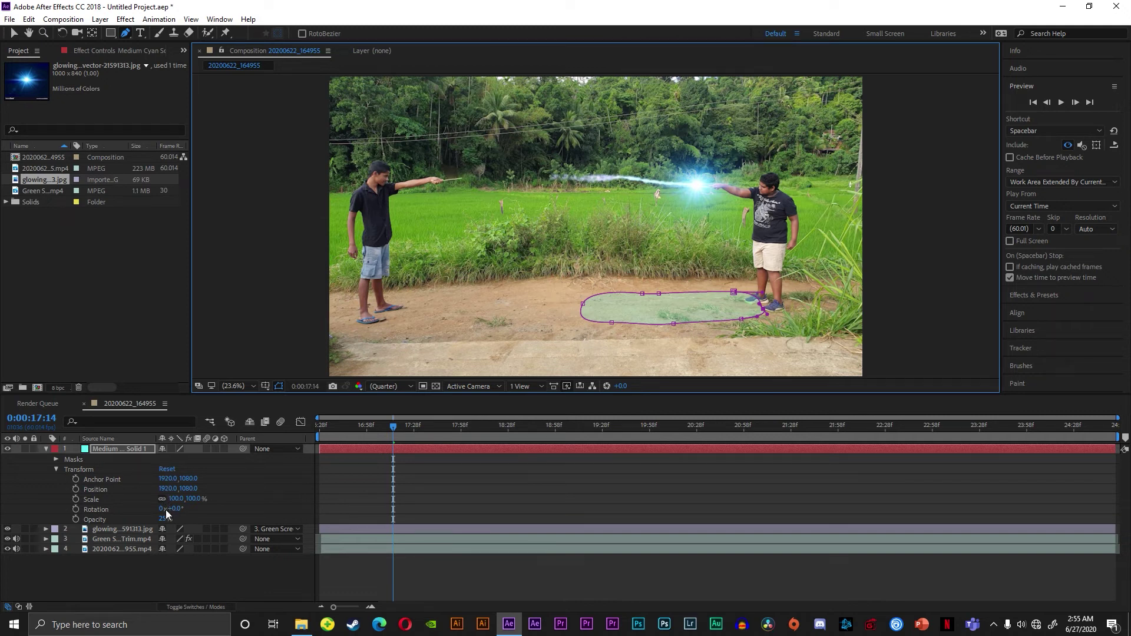
pyautogui.click(55, 460)
pyautogui.click(66, 469)
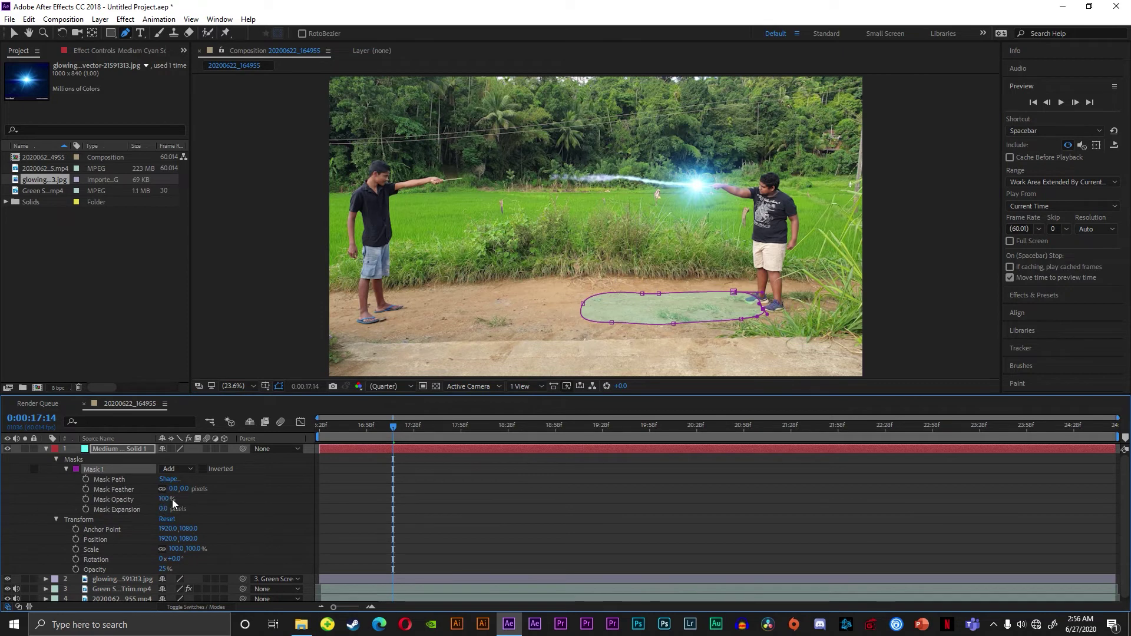
pyautogui.moveTo(170, 489); pyautogui.dragTo(301, 517)
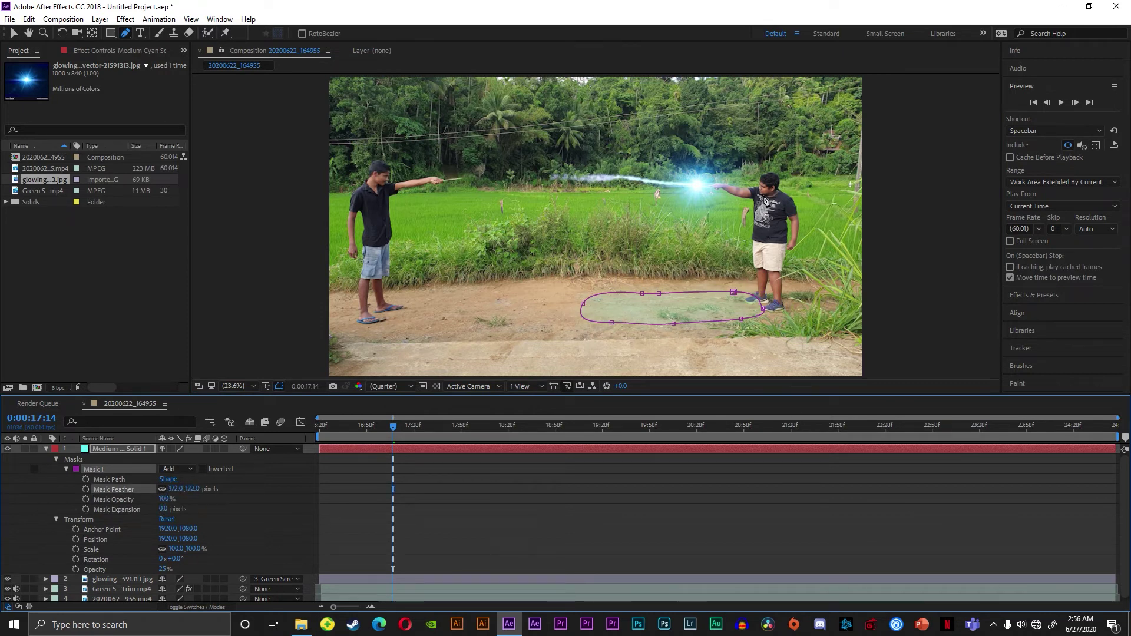
# - Add a second mask around the wand glow, feathered about 129 pixels
pyautogui.click(711, 180)
pyautogui.click(715, 192)
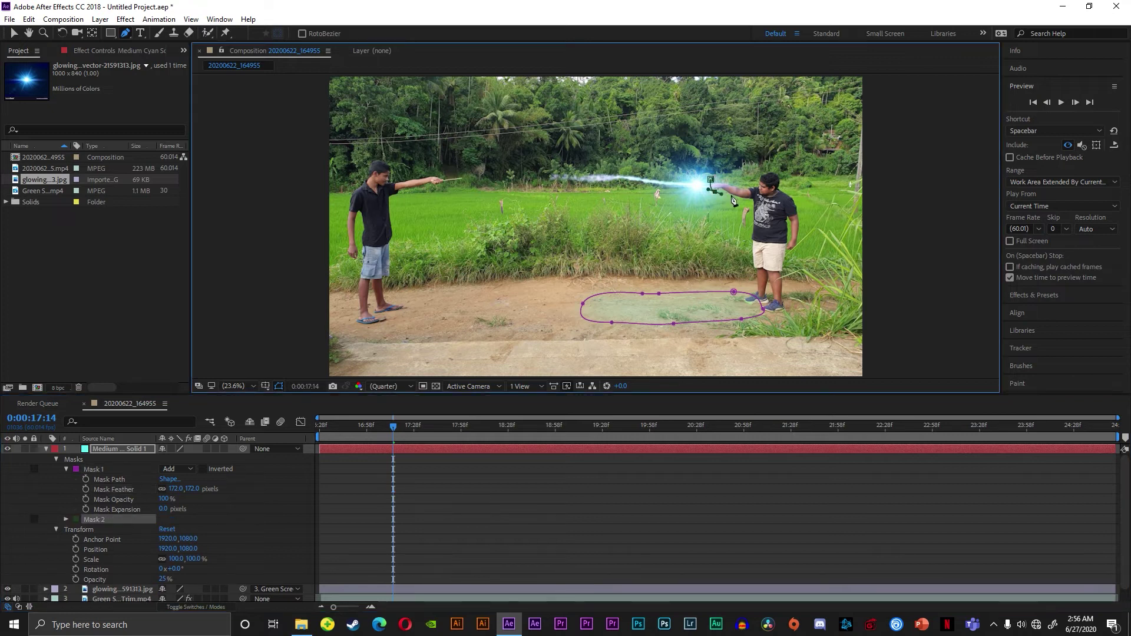
pyautogui.click(734, 196)
pyautogui.moveTo(752, 202)
pyautogui.mouseDown()
pyautogui.moveTo(757, 270)
pyautogui.moveTo(772, 238)
pyautogui.mouseUp()
pyautogui.click(711, 180)
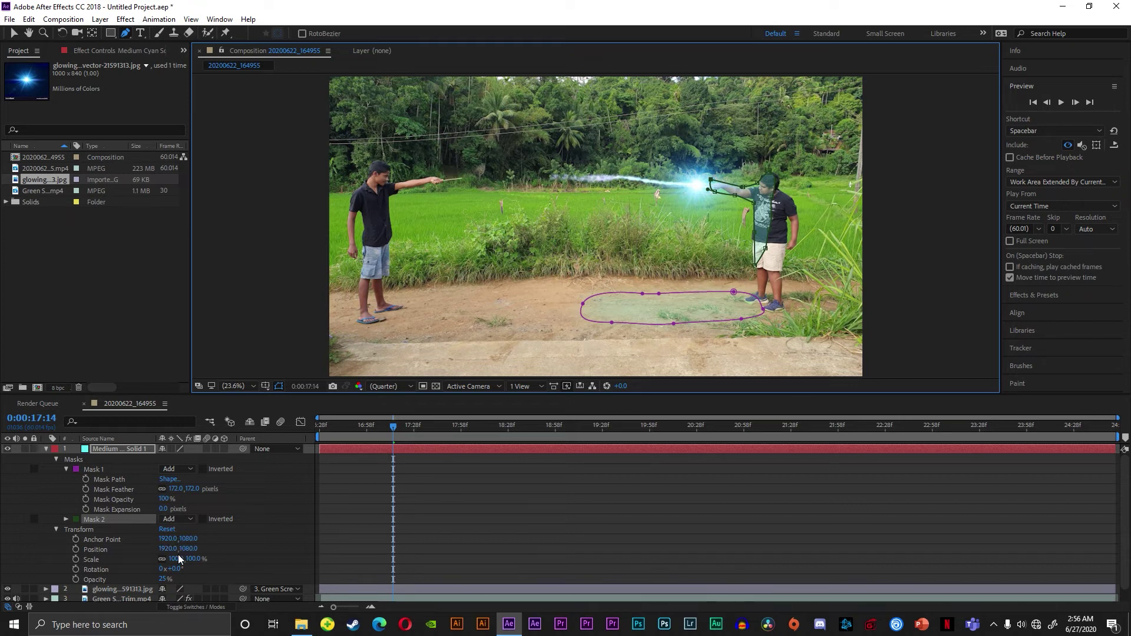
pyautogui.click(66, 520)
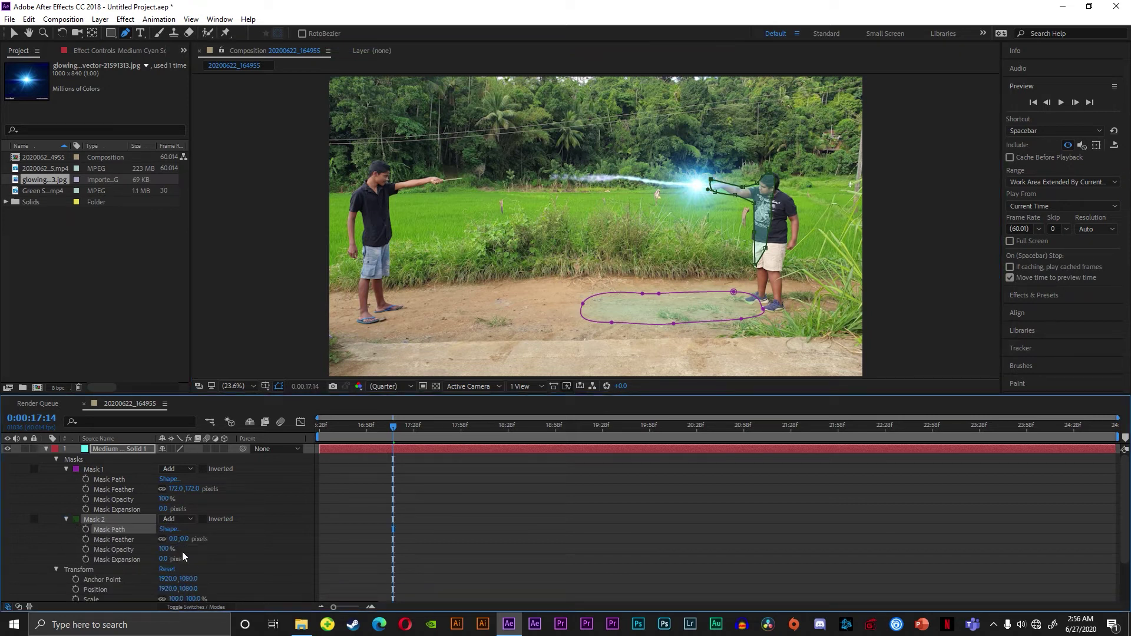
pyautogui.moveTo(176, 539); pyautogui.dragTo(265, 558)
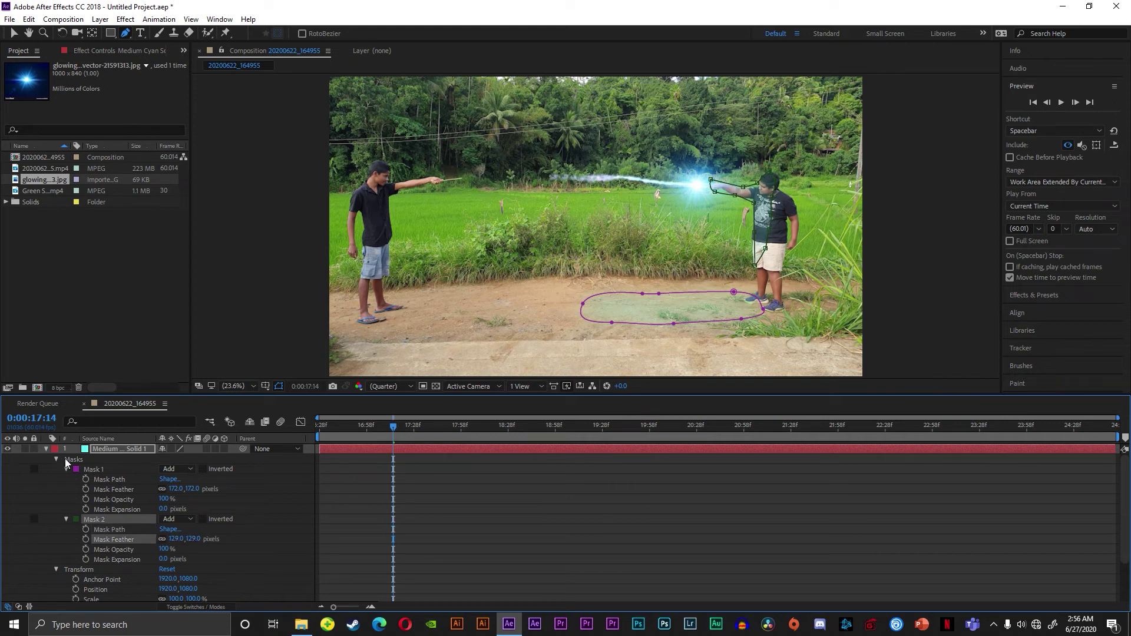
pyautogui.click(46, 449)
pyautogui.click(146, 540)
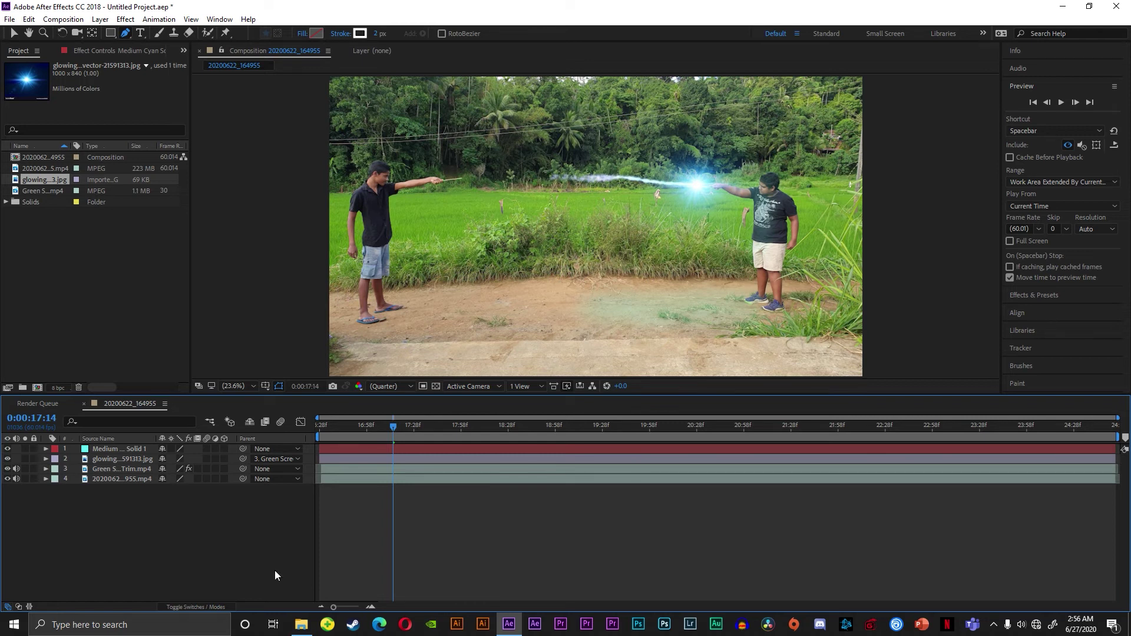
# - Place the Green Screen beam clip as the top layer, blended with Screen
pyautogui.moveTo(44, 179)
pyautogui.mouseDown()
pyautogui.moveTo(114, 468)
pyautogui.moveTo(118, 447)
pyautogui.mouseUp()
pyautogui.hotkey('ctrl', 'z')
pyautogui.moveTo(44, 190); pyautogui.dragTo(640, 263)
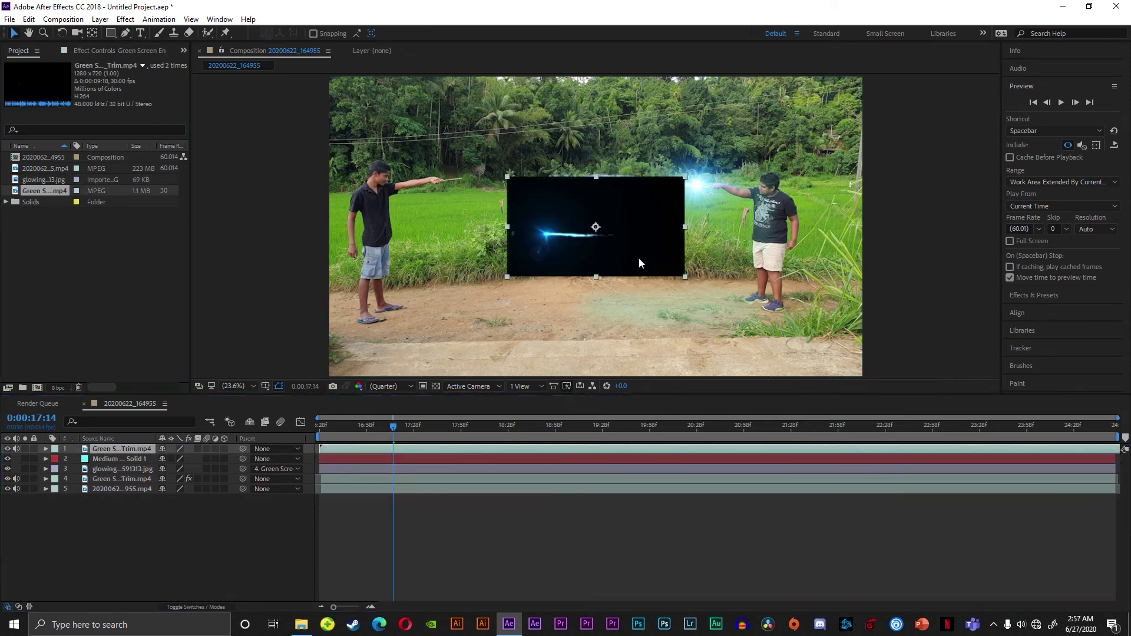
pyautogui.rightClick(115, 449)
pyautogui.click(318, 275)
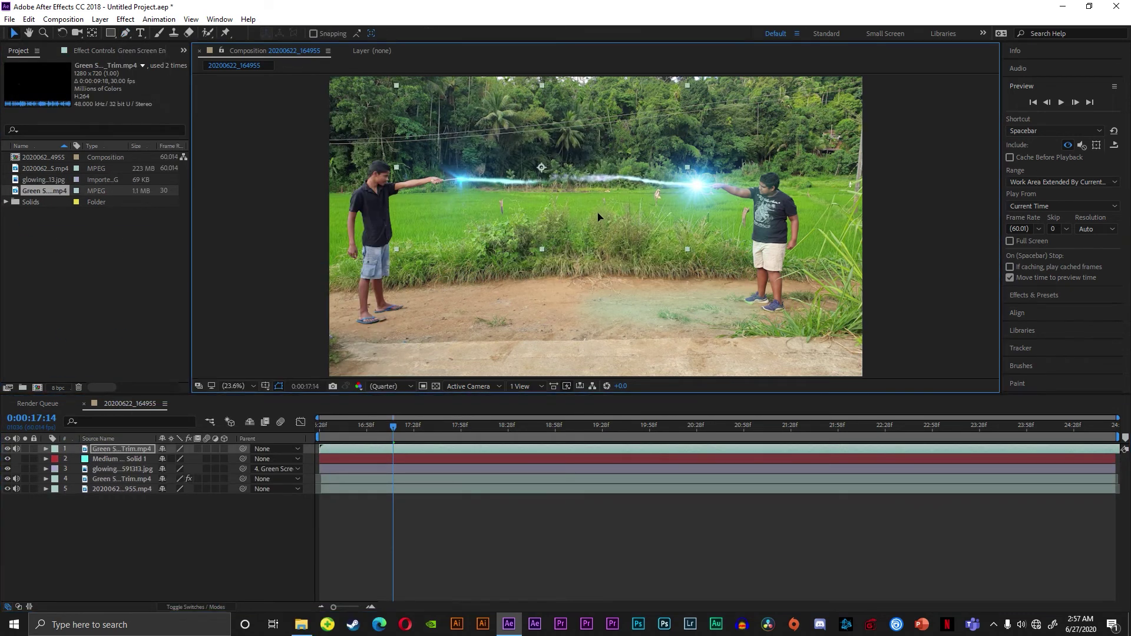
# - Go to 0:00:16:28, zoom the timeline to frames, and preview the beam
pyautogui.click(46, 468)
pyautogui.click(46, 468)
pyautogui.click(46, 468)
pyautogui.press('Home')
pyautogui.click(46, 469)
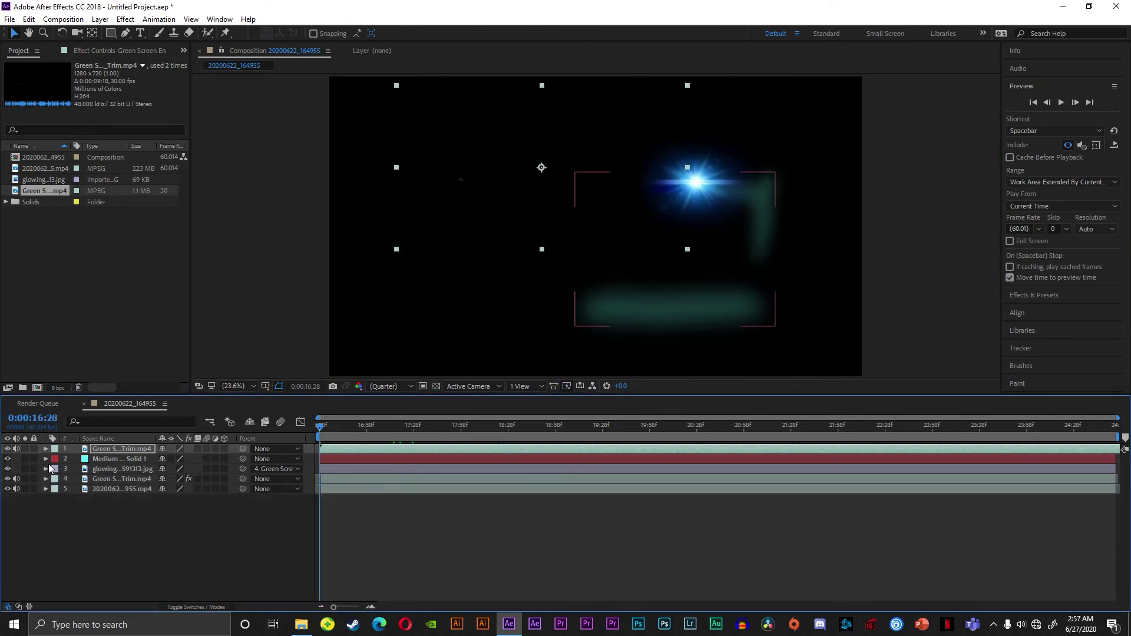
pyautogui.press(';')
pyautogui.click(46, 449)
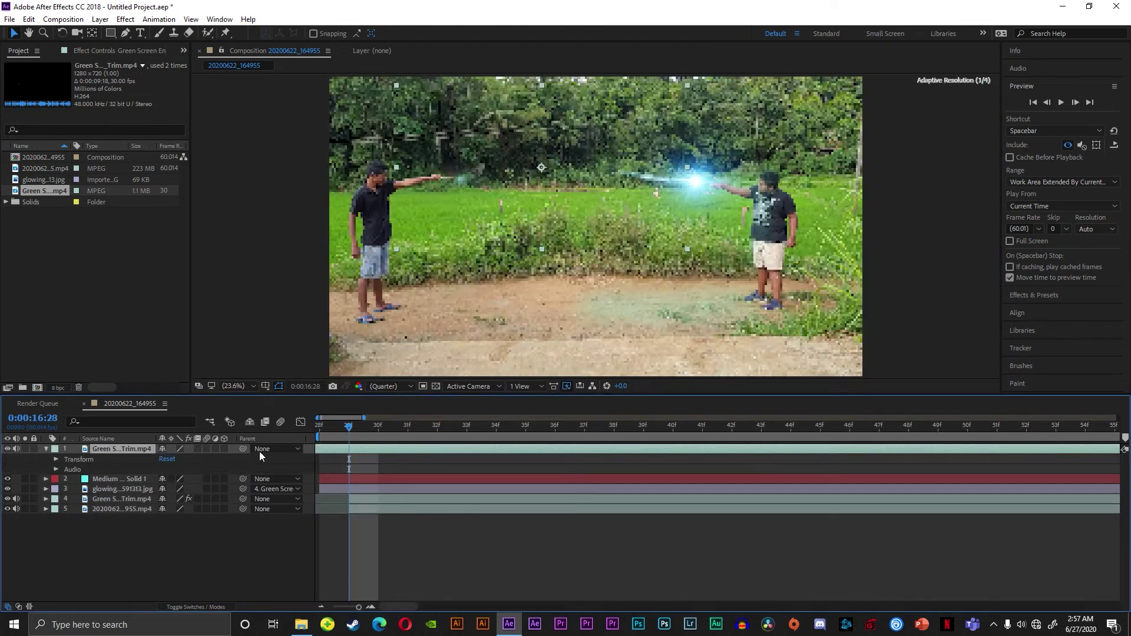
pyautogui.press('space')
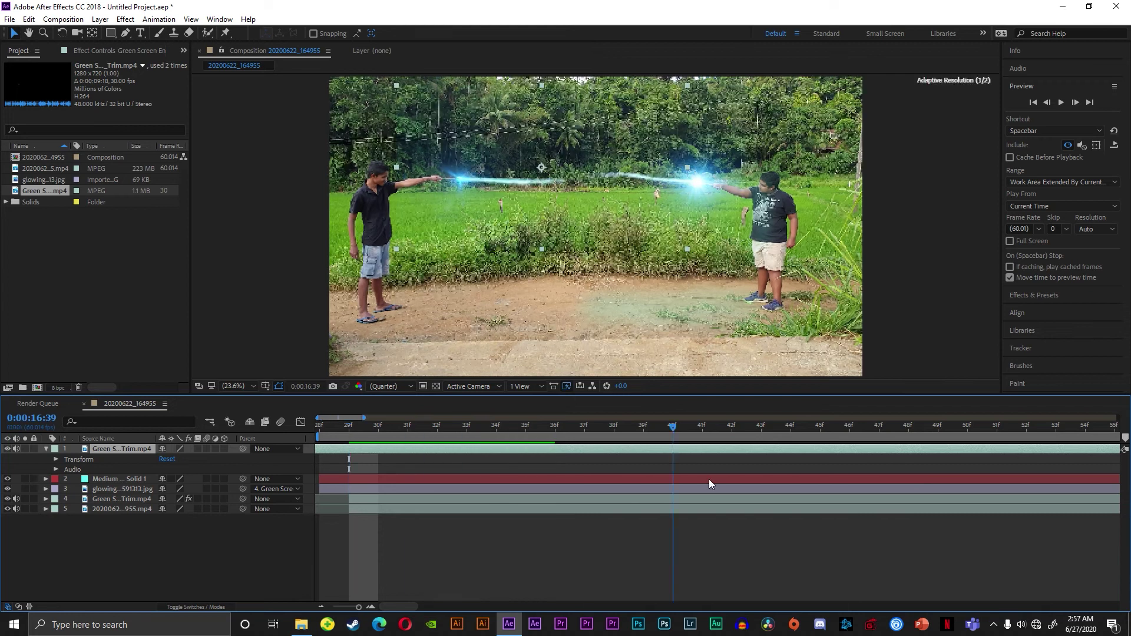
pyautogui.press('space')
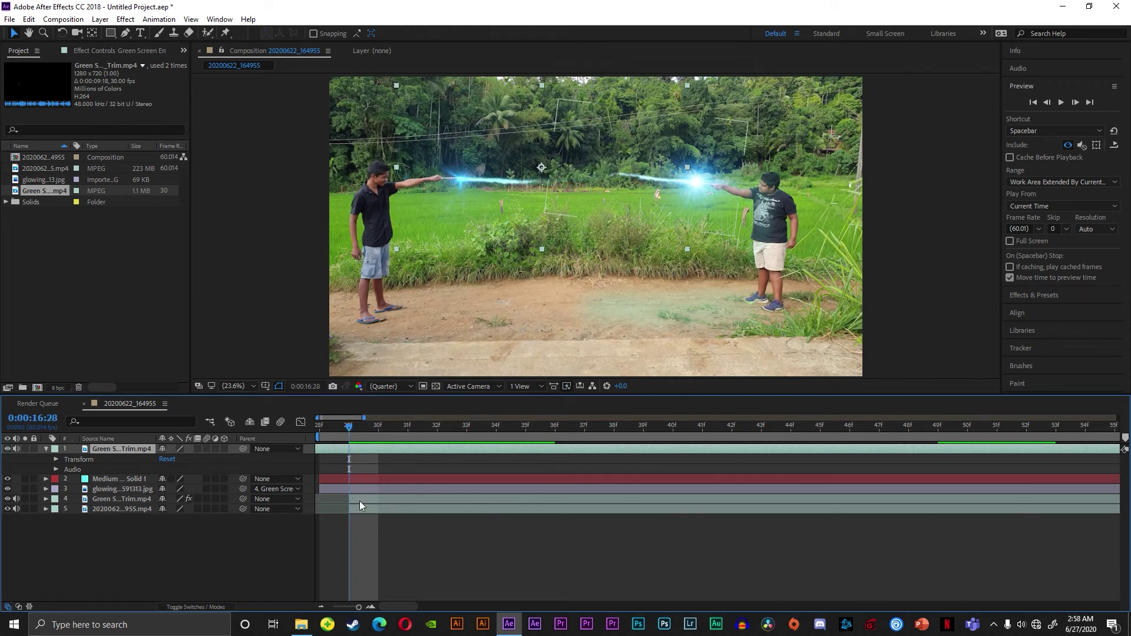
# - Apply Lumetri Color to the beam clip, raising temperature and tint to turn it red
pyautogui.click(1034, 295)
pyautogui.moveTo(1064, 142); pyautogui.dragTo(462, 449)
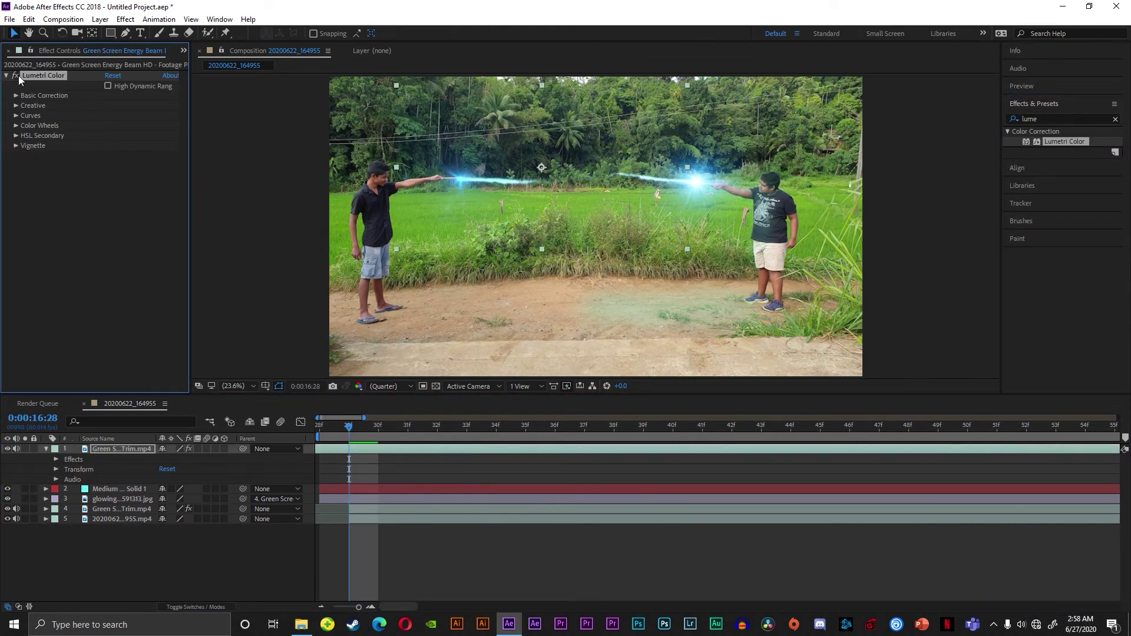
pyautogui.click(16, 95)
pyautogui.moveTo(112, 156)
pyautogui.mouseDown()
pyautogui.moveTo(177, 155)
pyautogui.moveTo(177, 166)
pyautogui.mouseUp()
pyautogui.click(483, 213)
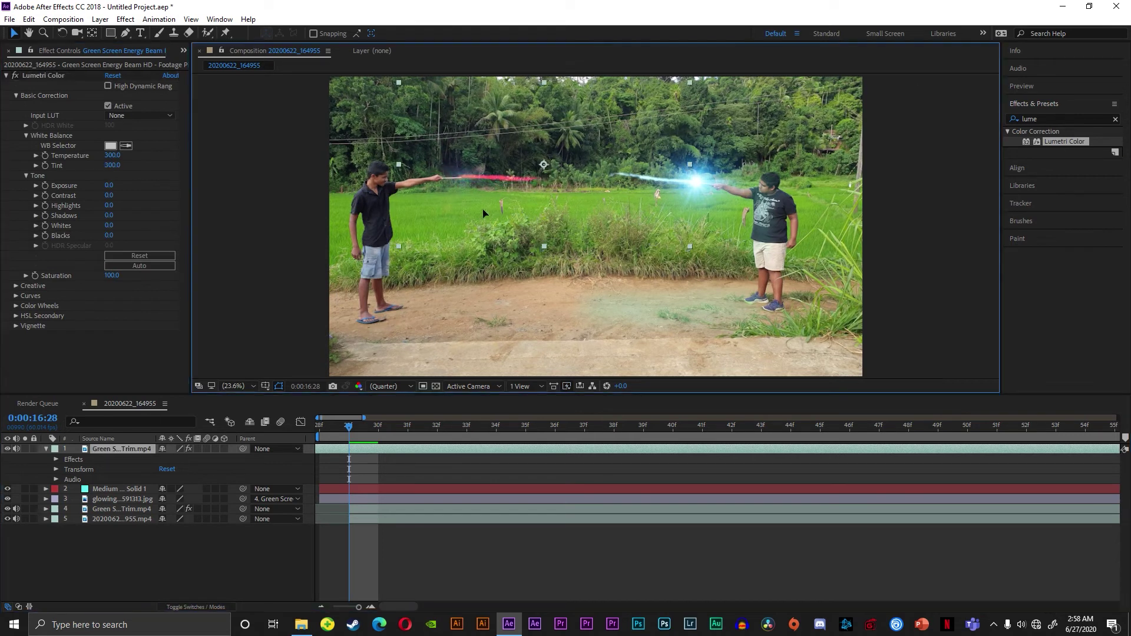
# - Set a Position keyframe on the beam, view at 100%, back at 0:00:16:28
pyautogui.click(57, 460)
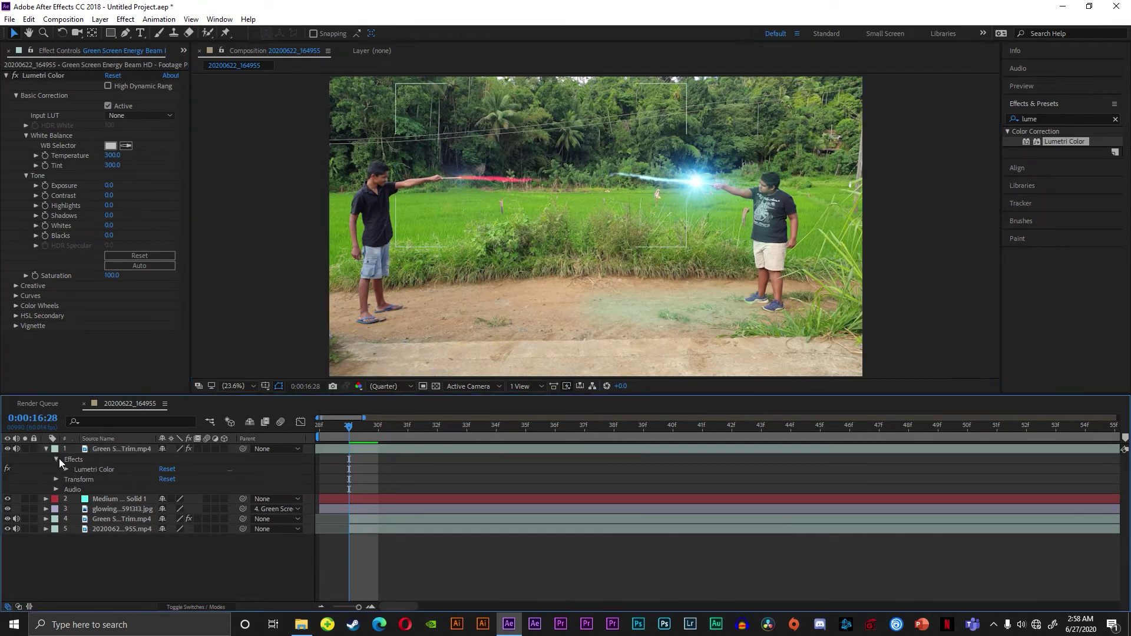
pyautogui.click(56, 460)
pyautogui.click(56, 470)
pyautogui.click(75, 489)
pyautogui.click(1022, 86)
pyautogui.click(233, 386)
pyautogui.click(262, 521)
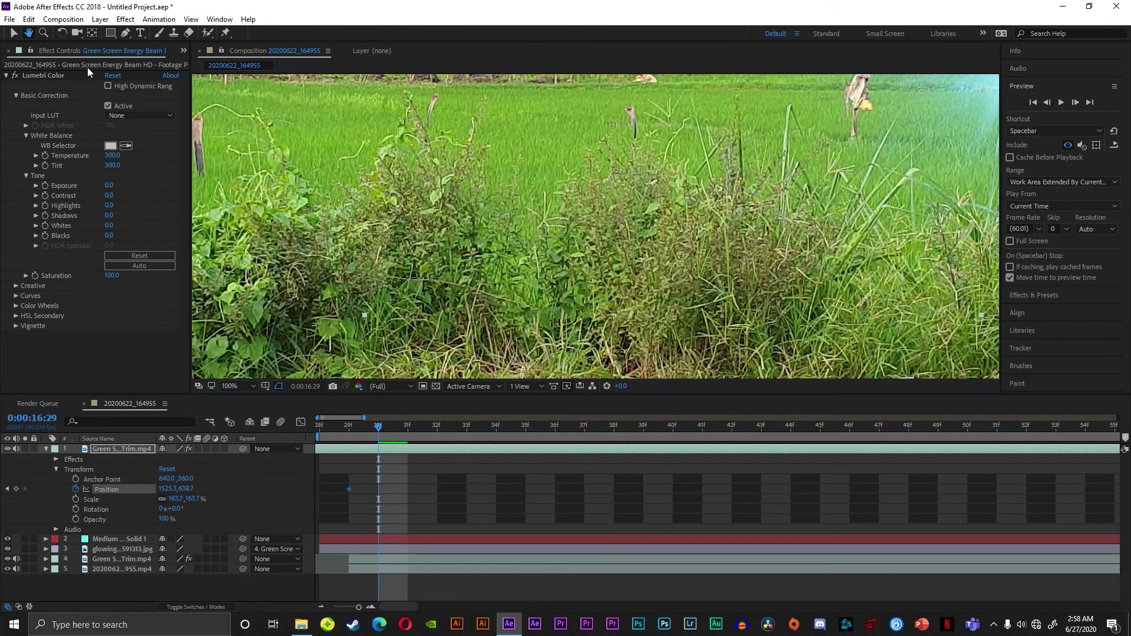
pyautogui.click(354, 429)
# - Move the red beam to start at the wand tip and preview it
pyautogui.click(14, 33)
pyautogui.moveTo(524, 211); pyautogui.dragTo(517, 211)
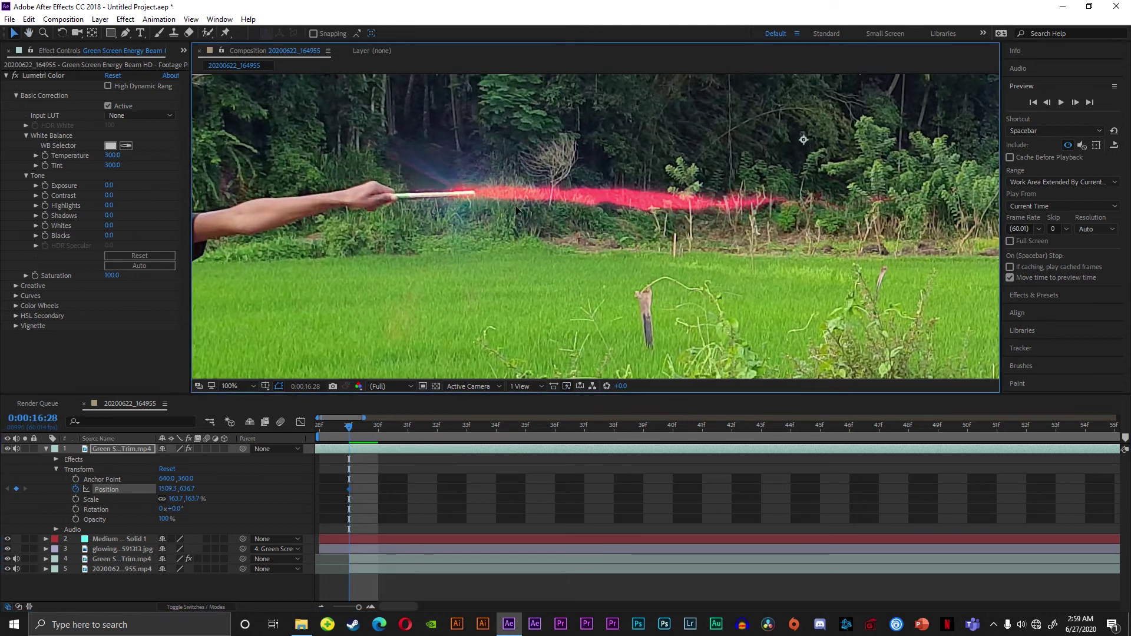
pyautogui.press('space')
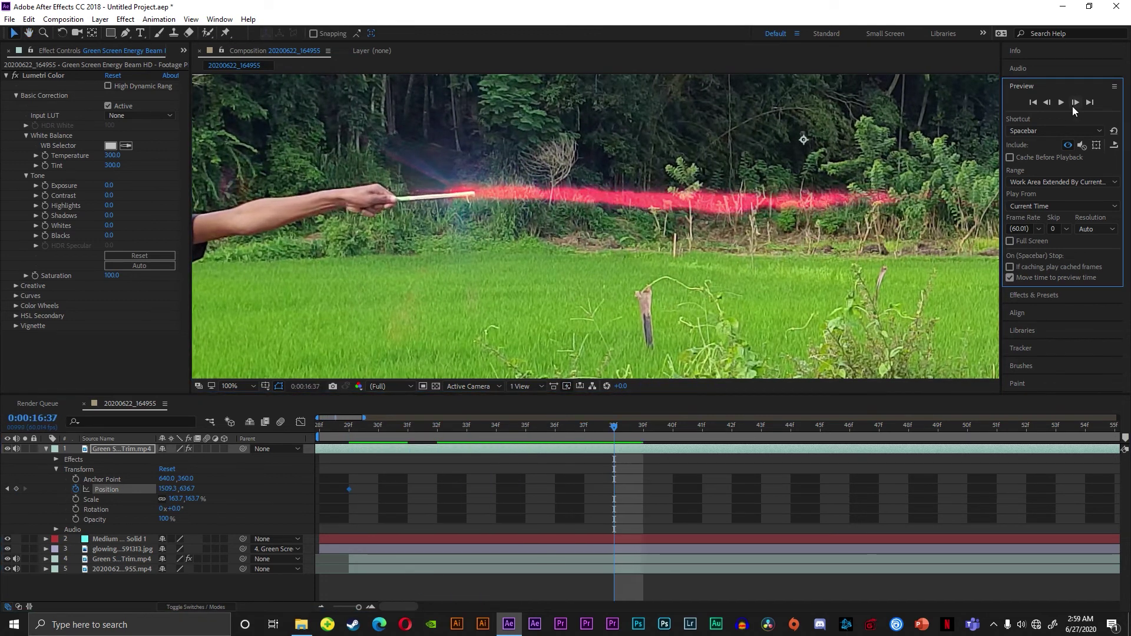
pyautogui.click(1048, 106)
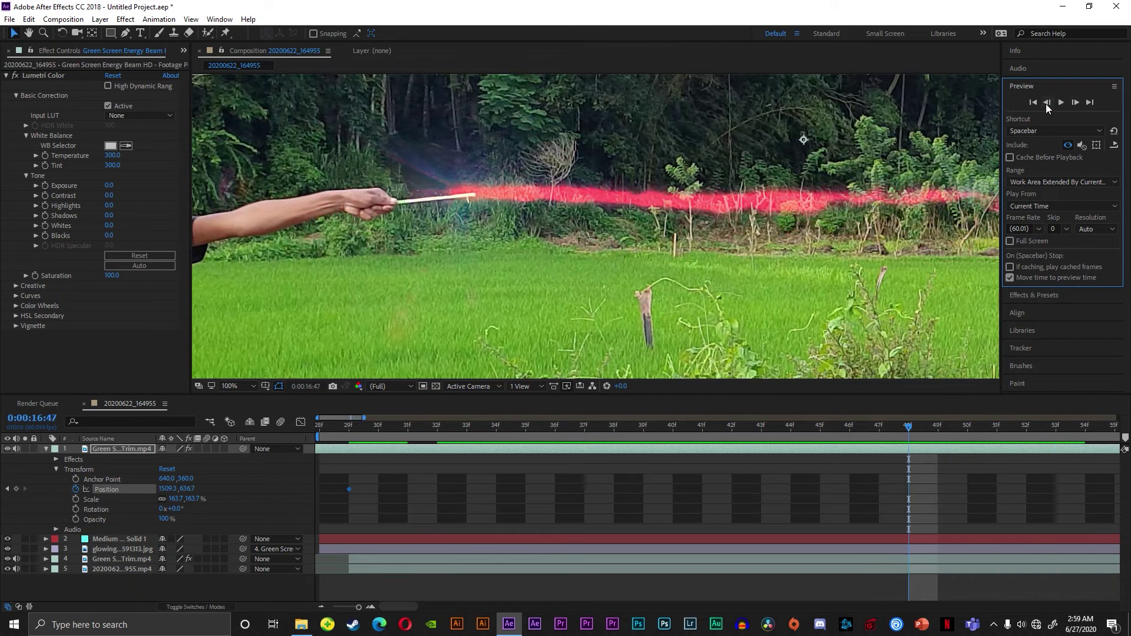
pyautogui.press('space')
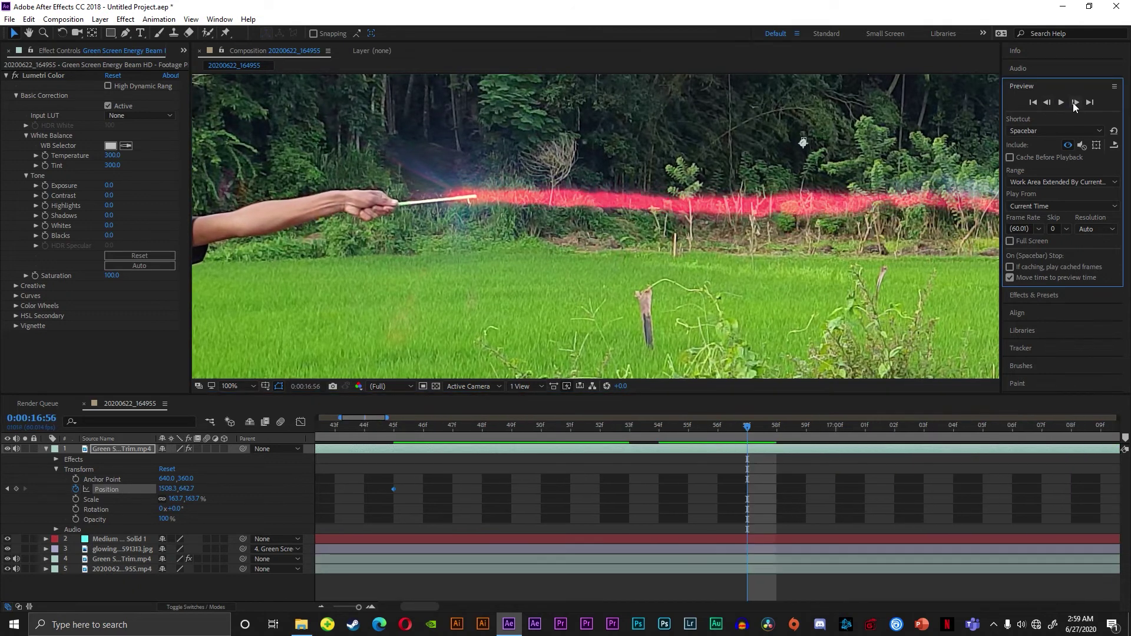
# - Step through frames, keyframing the red beam's position to stay on the wand tip
pyautogui.click(46, 448)
pyautogui.click(47, 479)
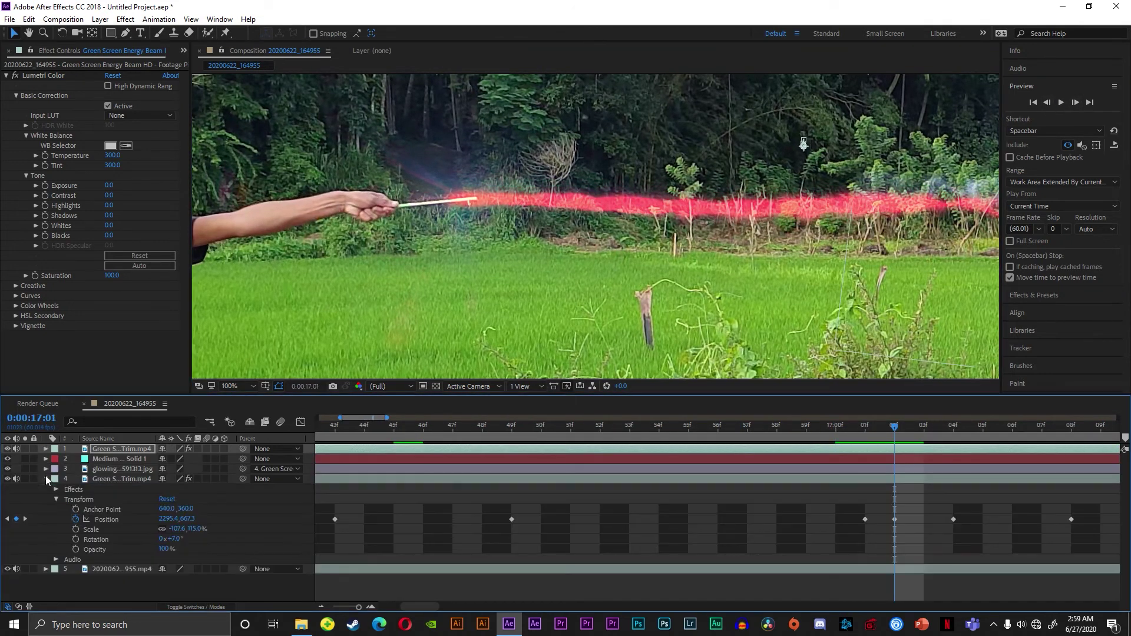
pyautogui.click(46, 449)
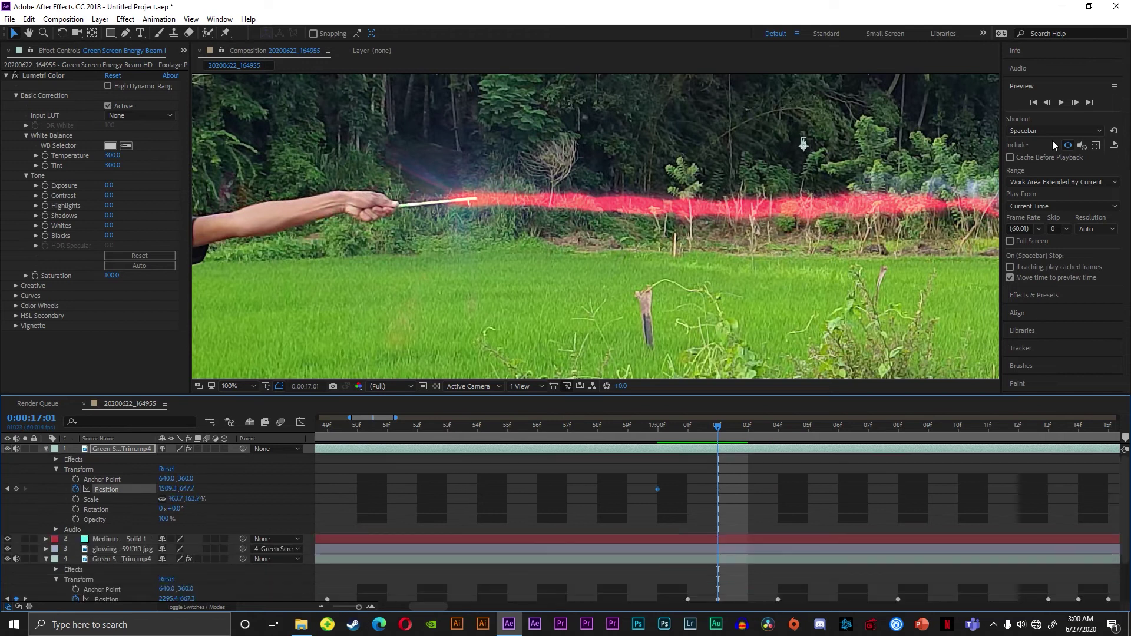
pyautogui.click(1076, 105)
pyautogui.click(1076, 105)
pyautogui.moveTo(730, 213); pyautogui.dragTo(725, 211)
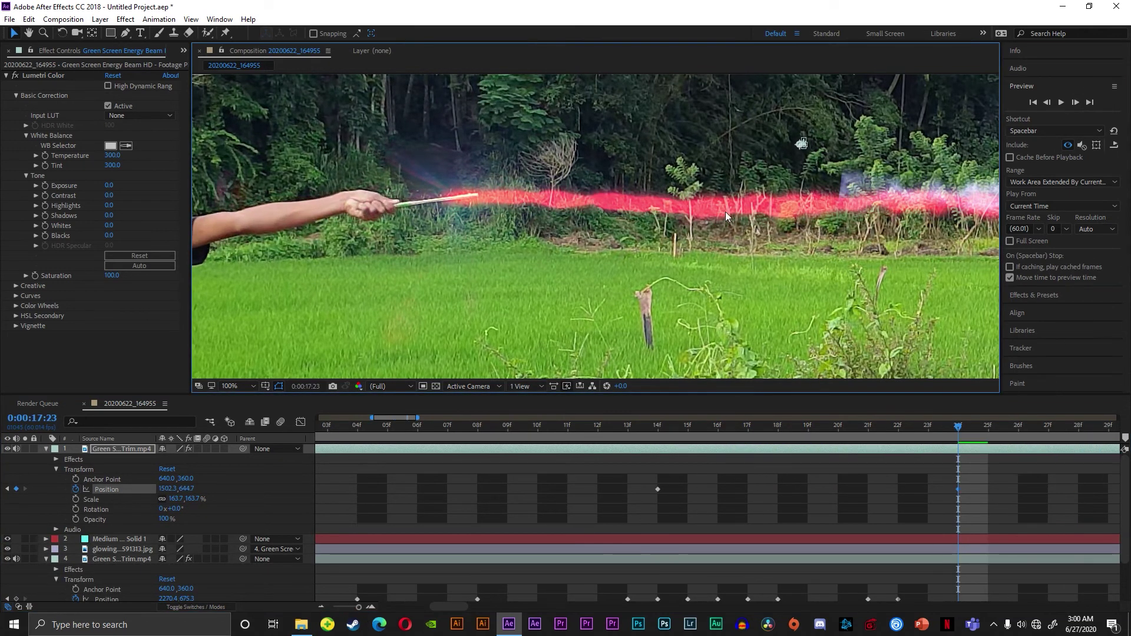
pyautogui.click(1072, 101)
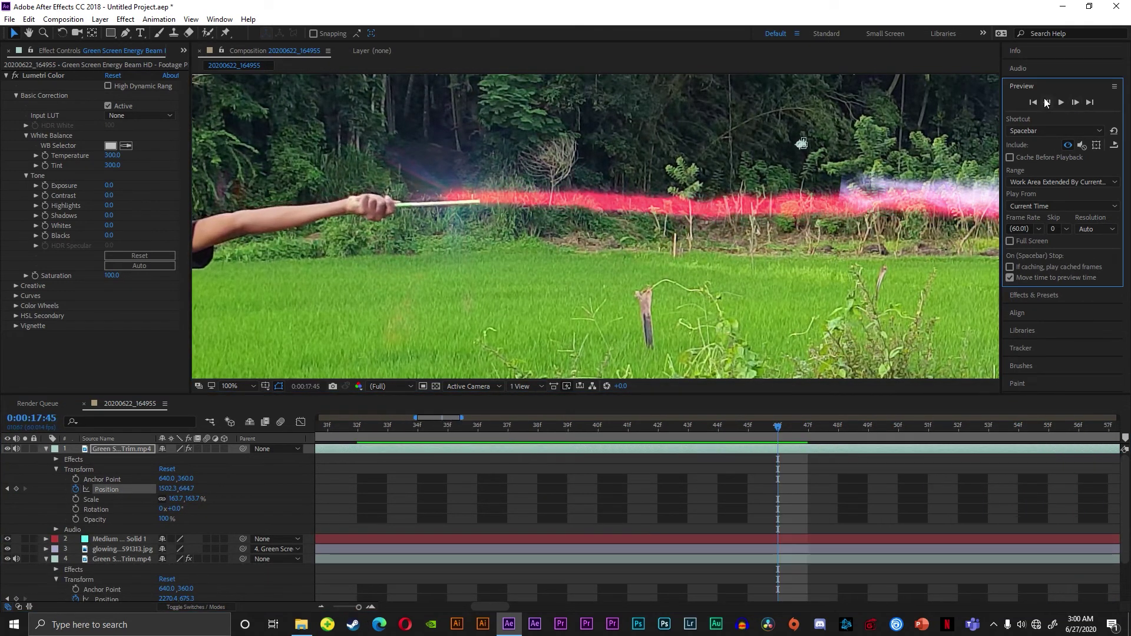
pyautogui.click(1072, 102)
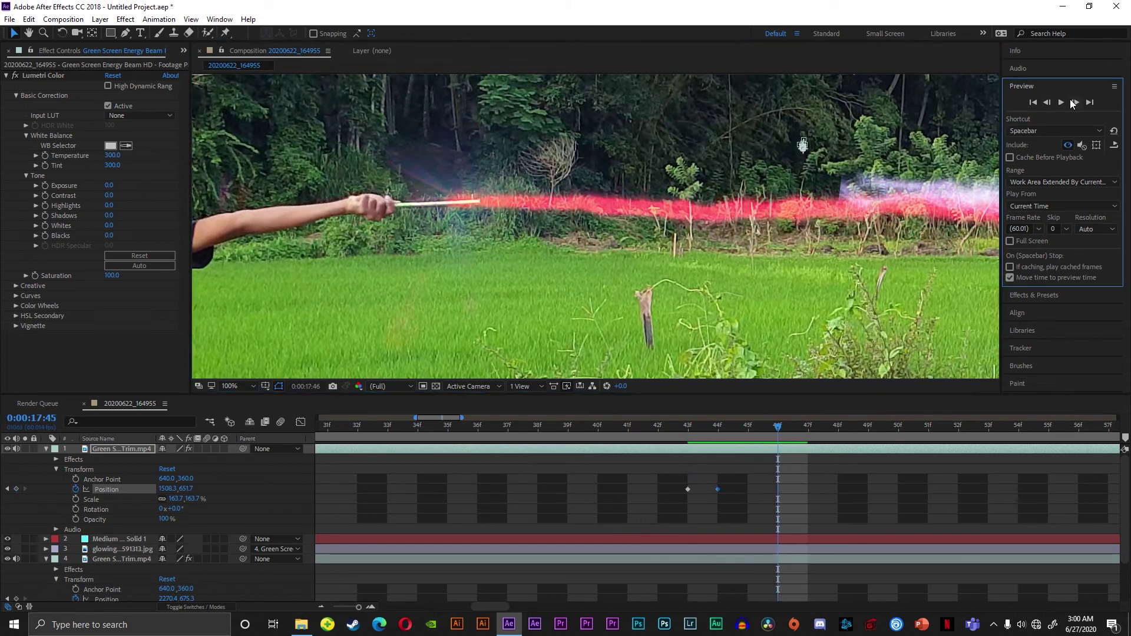
pyautogui.click(1075, 103)
pyautogui.press(';')
pyautogui.click(46, 449)
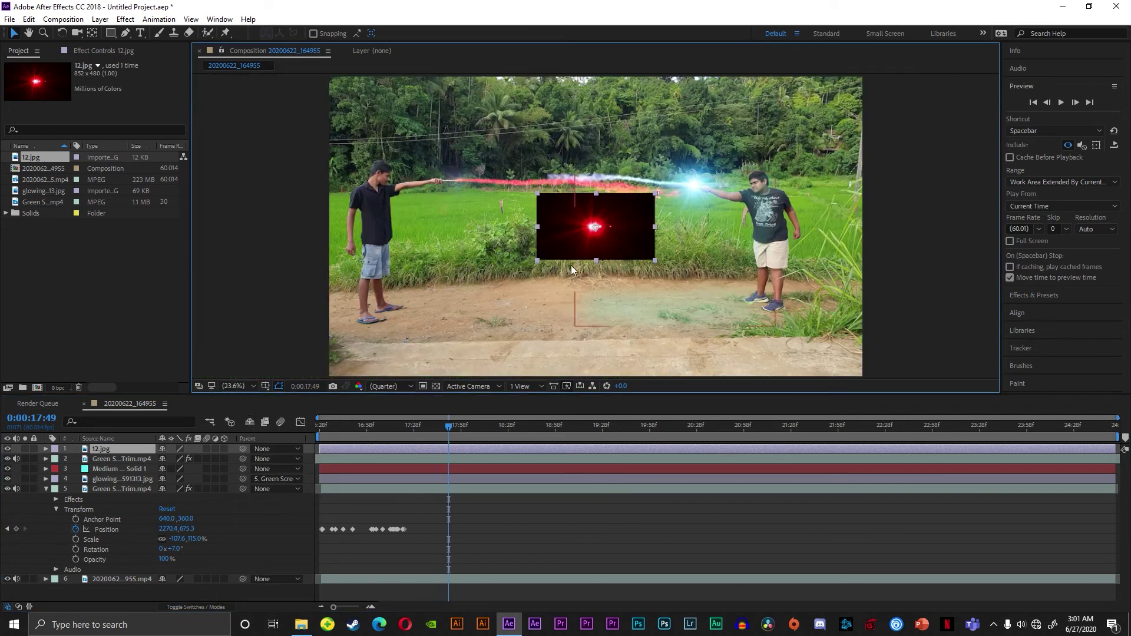
# - Scale up the 12.jpg red glow and give it a feathered mask
pyautogui.moveTo(571, 265); pyautogui.dragTo(441, 313)
pyautogui.click(355, 157)
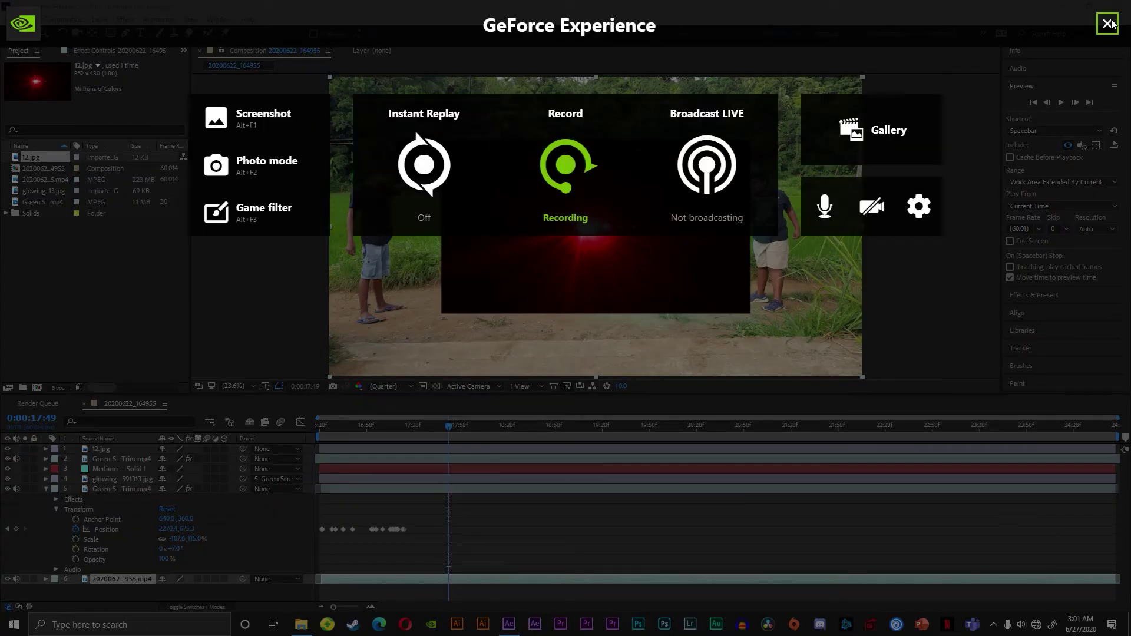
pyautogui.rightClick(107, 449)
pyautogui.moveTo(176, 143)
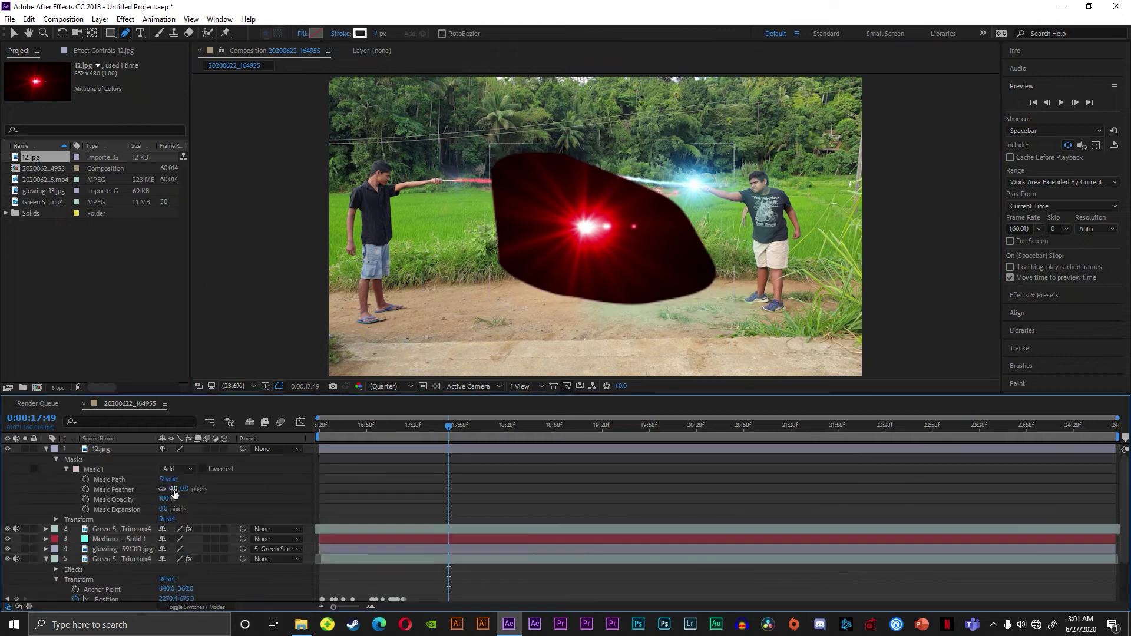
pyautogui.moveTo(173, 489); pyautogui.dragTo(206, 489)
# - Blend the red glow with Add, place it at the left wand tip, parented to the beam
pyautogui.rightClick(107, 449)
pyautogui.click(277, 255)
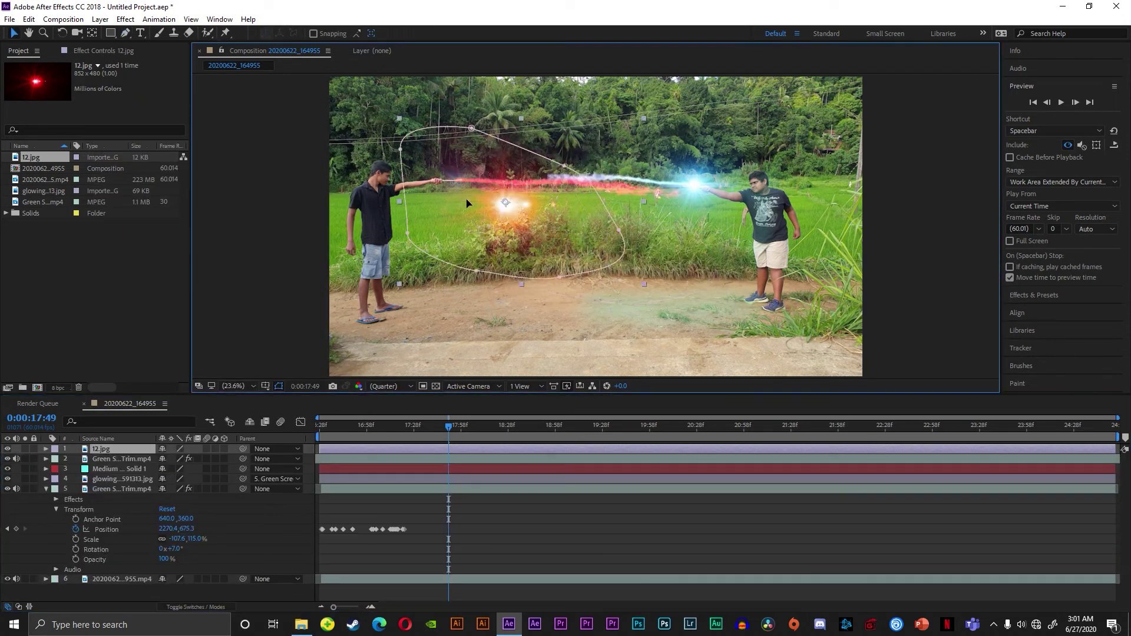
pyautogui.moveTo(466, 204); pyautogui.dragTo(432, 181)
pyautogui.moveTo(243, 449); pyautogui.dragTo(121, 459)
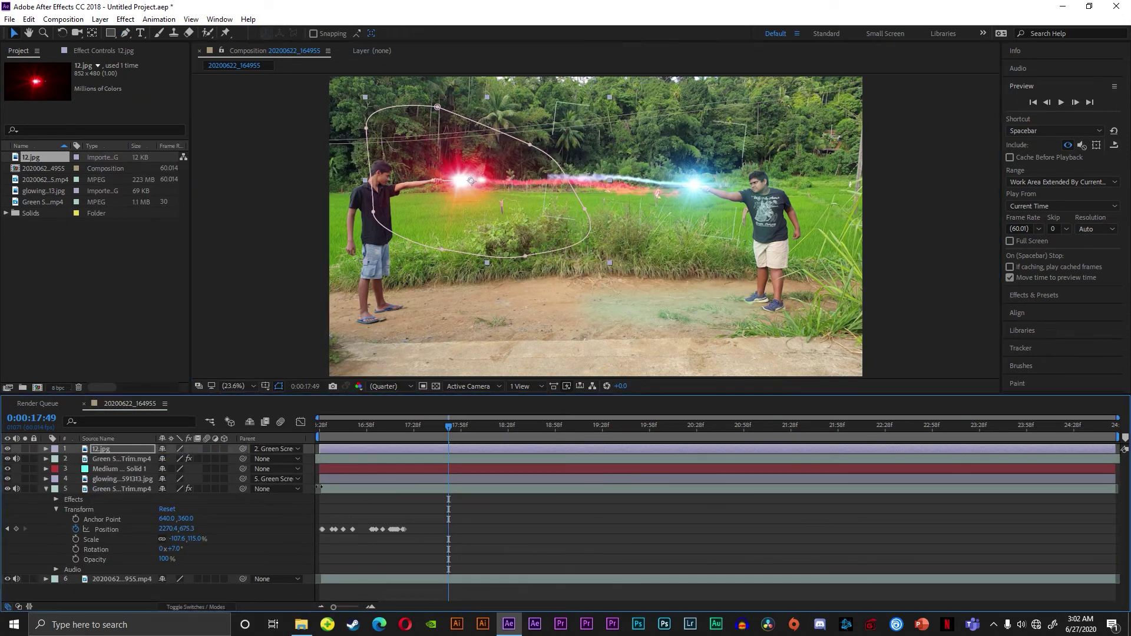
pyautogui.click(437, 355)
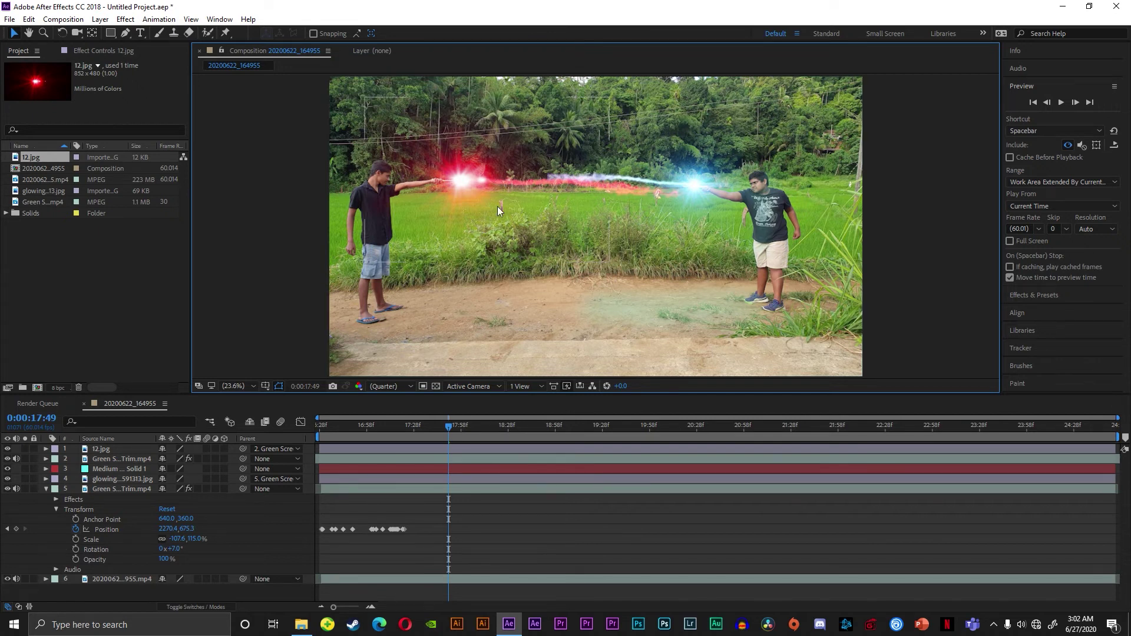
# - Puppet-pin the red beam and bend it upward toward the blue glow
pyautogui.click(112, 460)
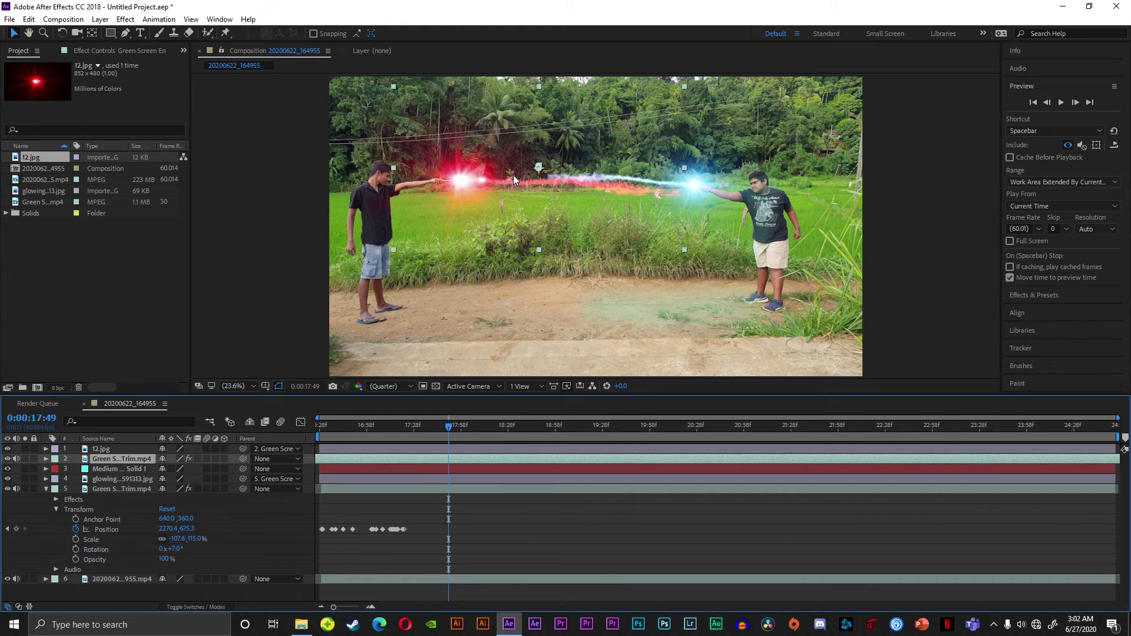
pyautogui.click(226, 32)
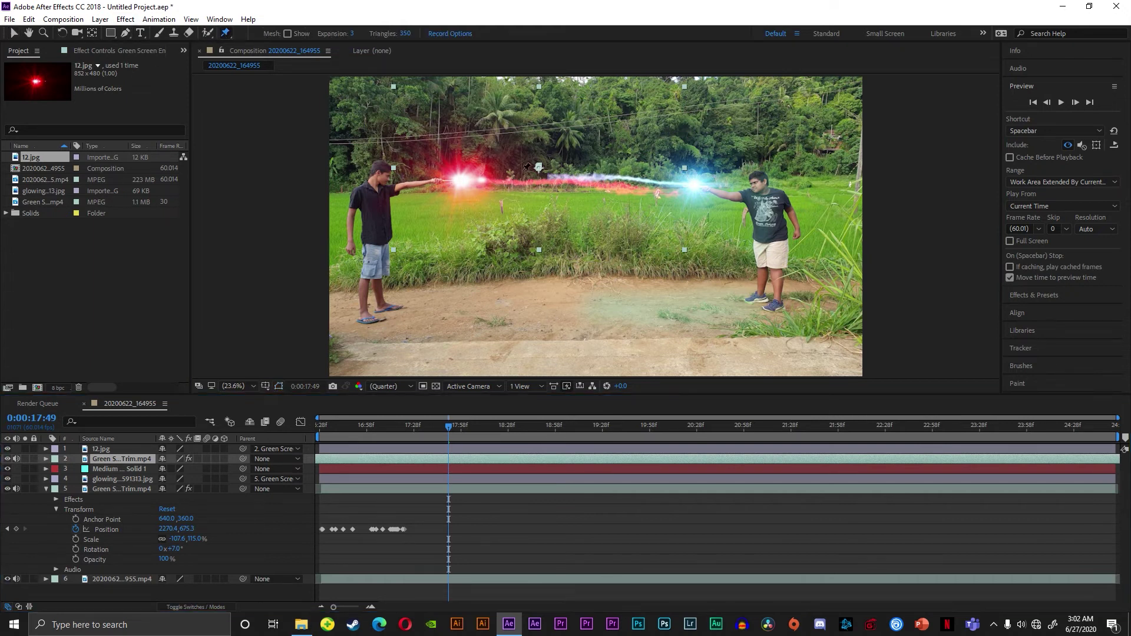
pyautogui.click(464, 179)
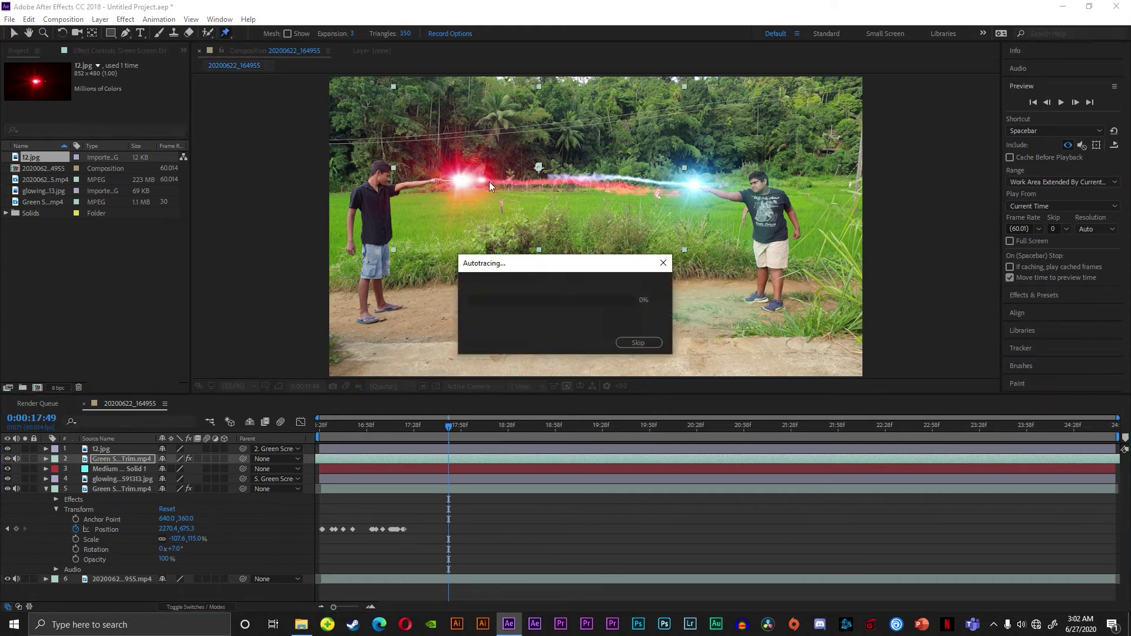
pyautogui.click(490, 180)
pyautogui.moveTo(491, 182); pyautogui.dragTo(559, 178)
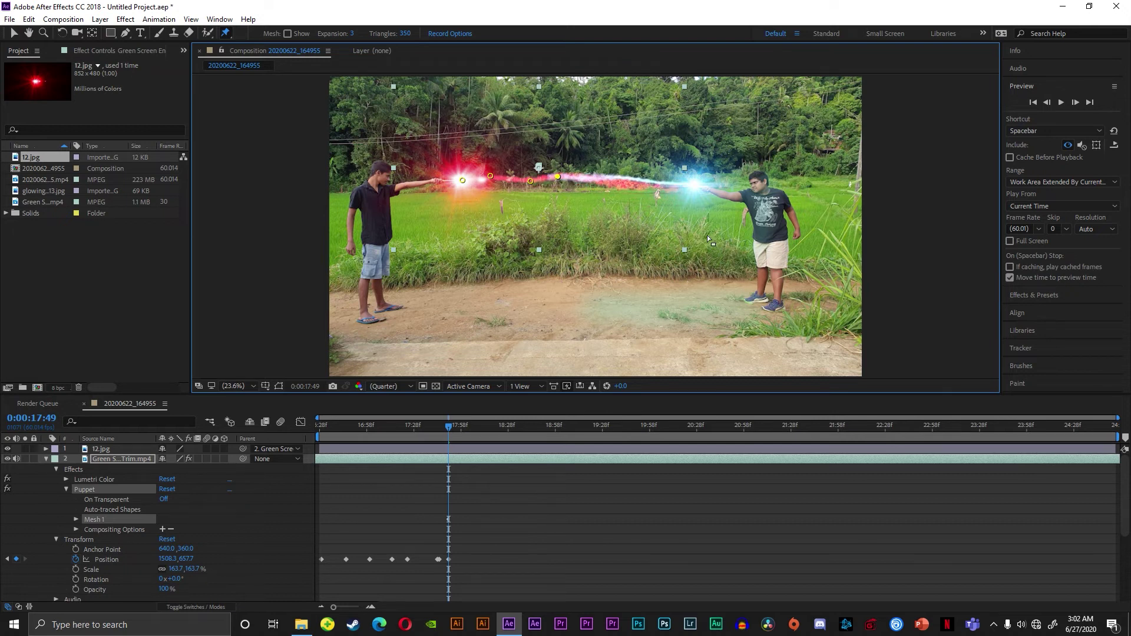
# - Collapse the beam layers and select the blue beam layer
pyautogui.click(48, 462)
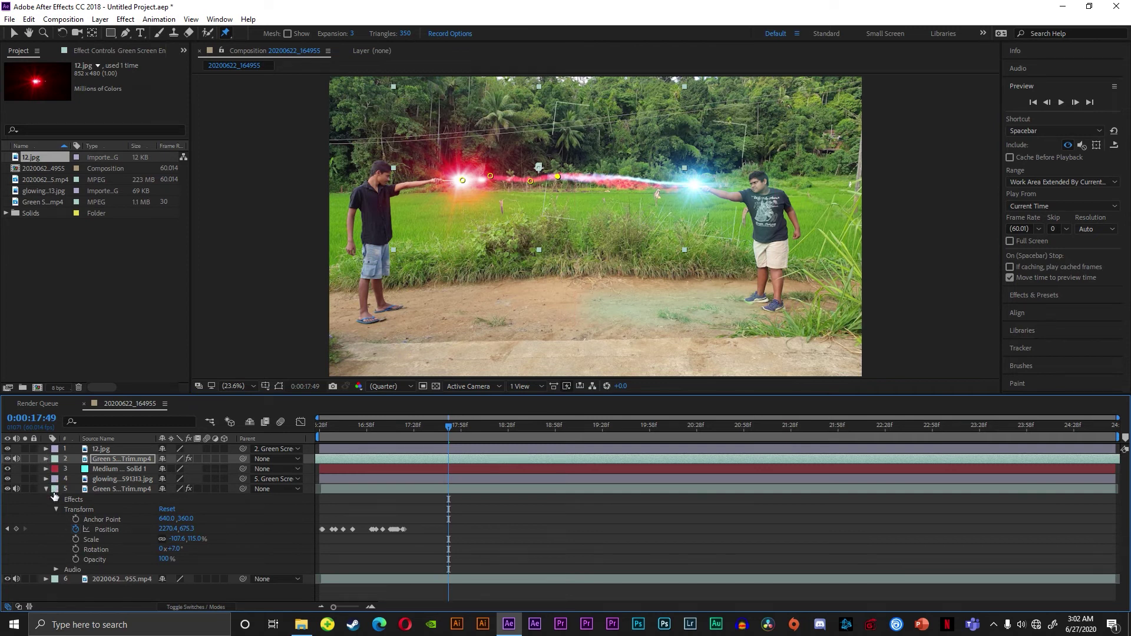
pyautogui.click(45, 488)
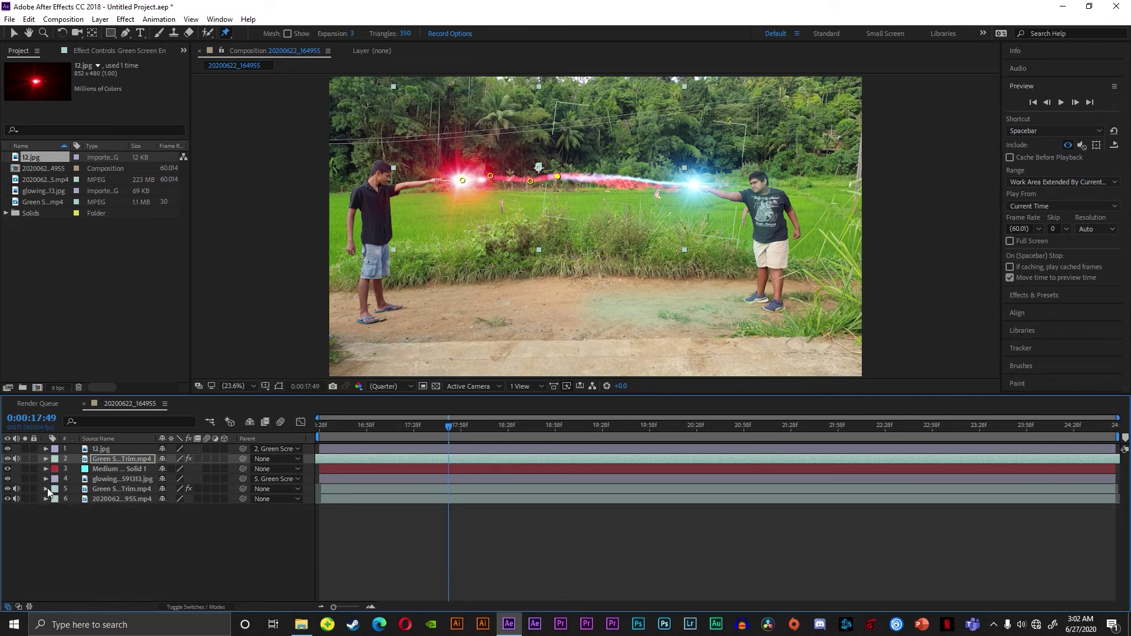
pyautogui.click(107, 490)
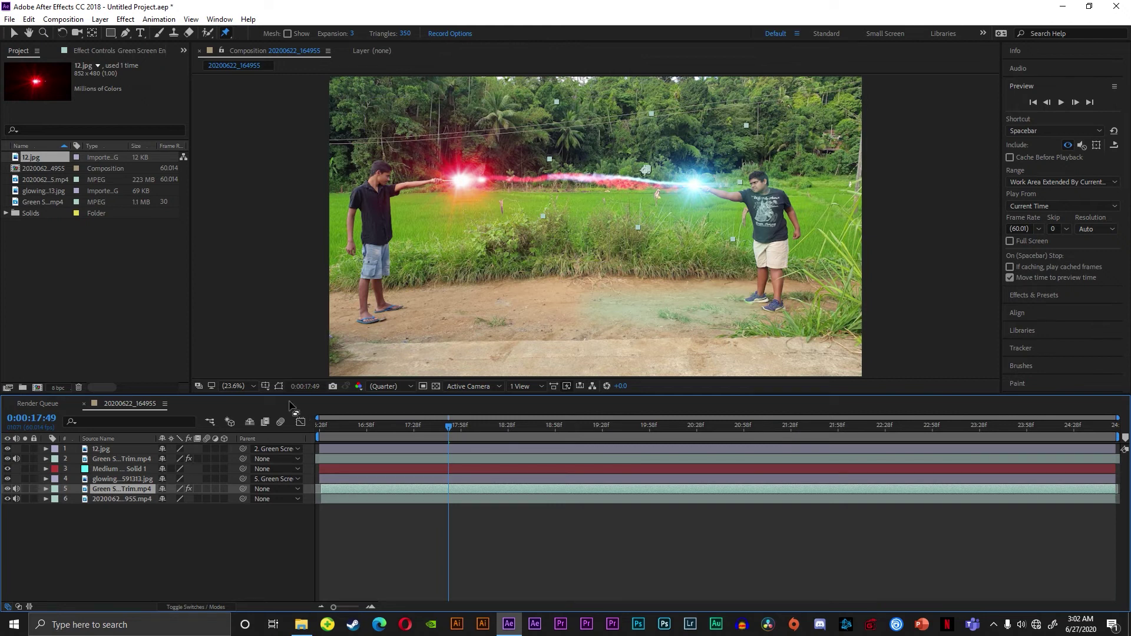
pyautogui.click(239, 388)
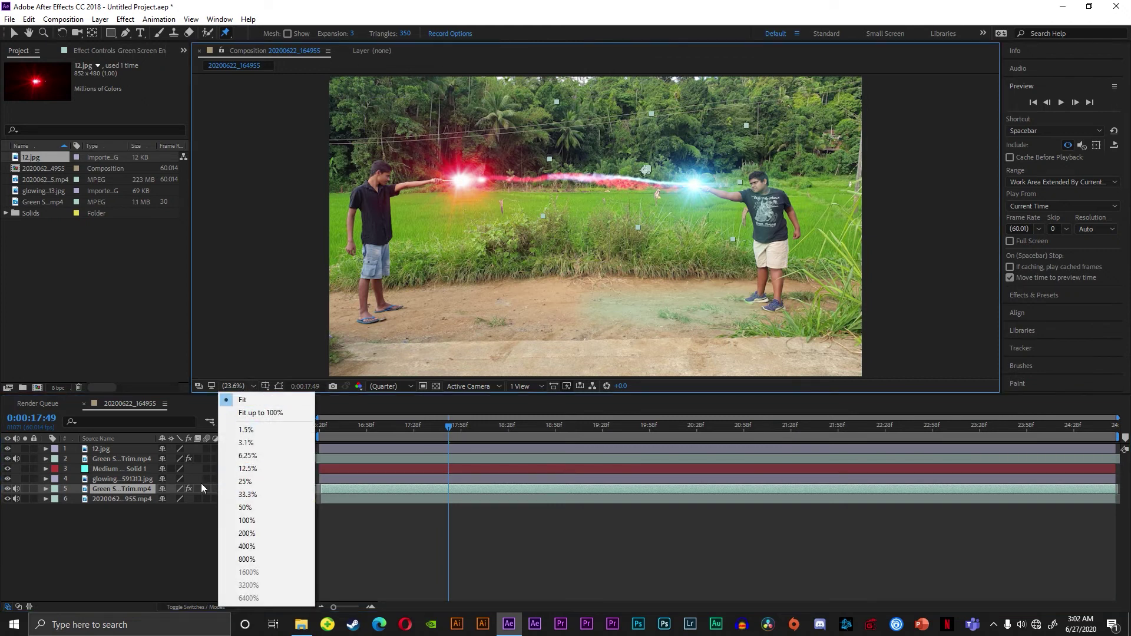
# - Hide the cyan glow layer and puppet-pin the blue beam, bending it toward the red beam
pyautogui.click(8, 479)
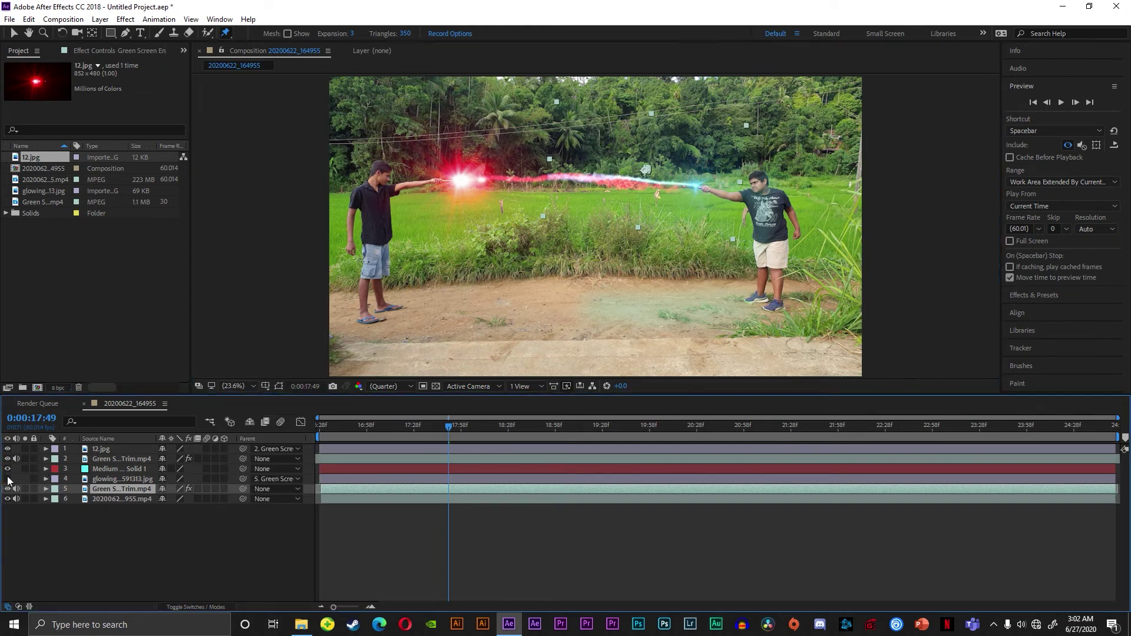
pyautogui.click(697, 186)
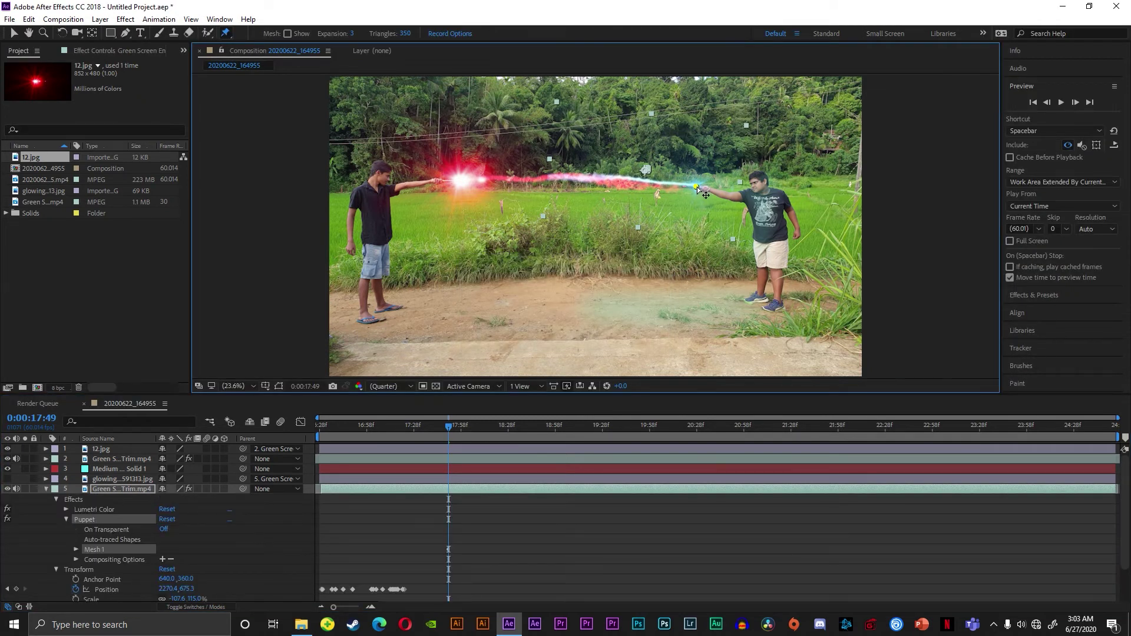
pyautogui.click(663, 183)
pyautogui.moveTo(664, 184); pyautogui.dragTo(613, 178)
pyautogui.click(609, 169)
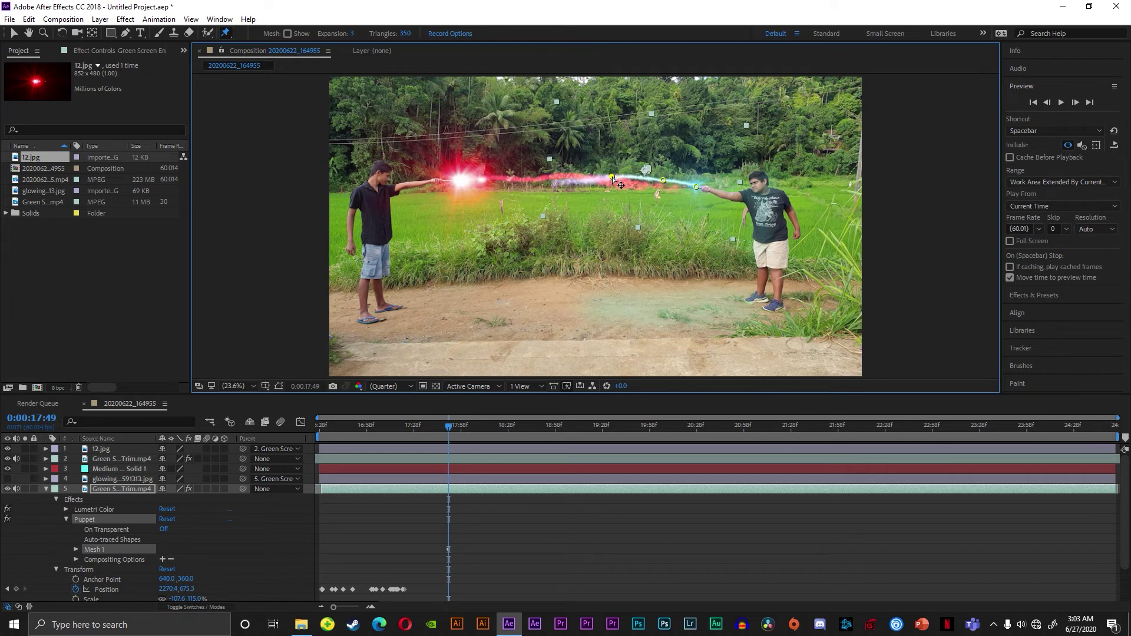
pyautogui.click(577, 175)
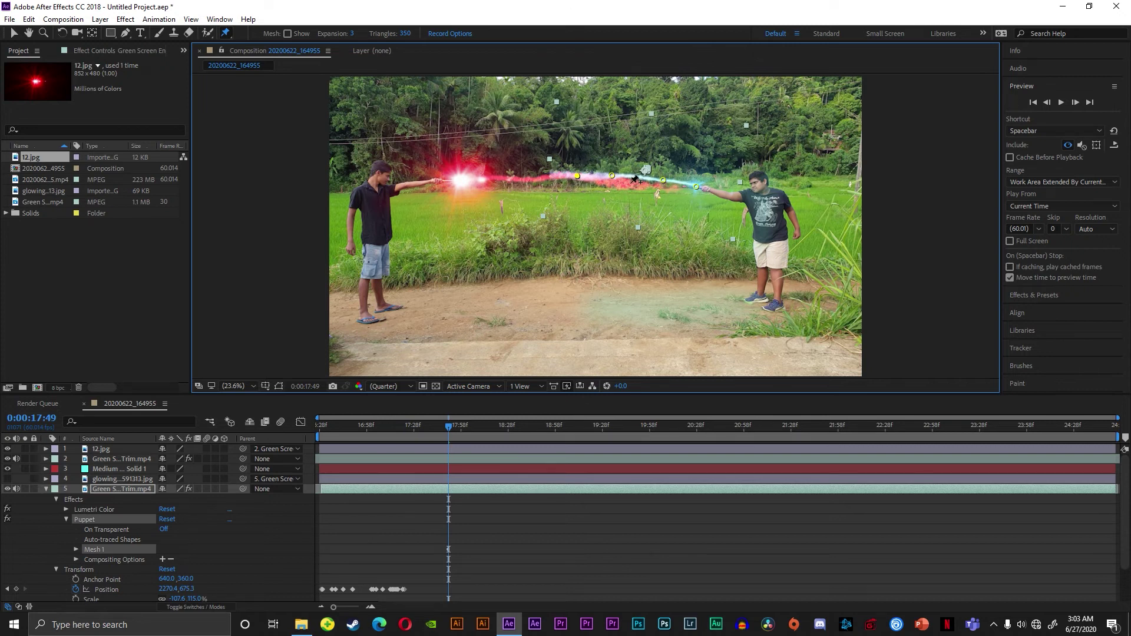
pyautogui.moveTo(664, 182); pyautogui.dragTo(668, 180)
pyautogui.click(46, 489)
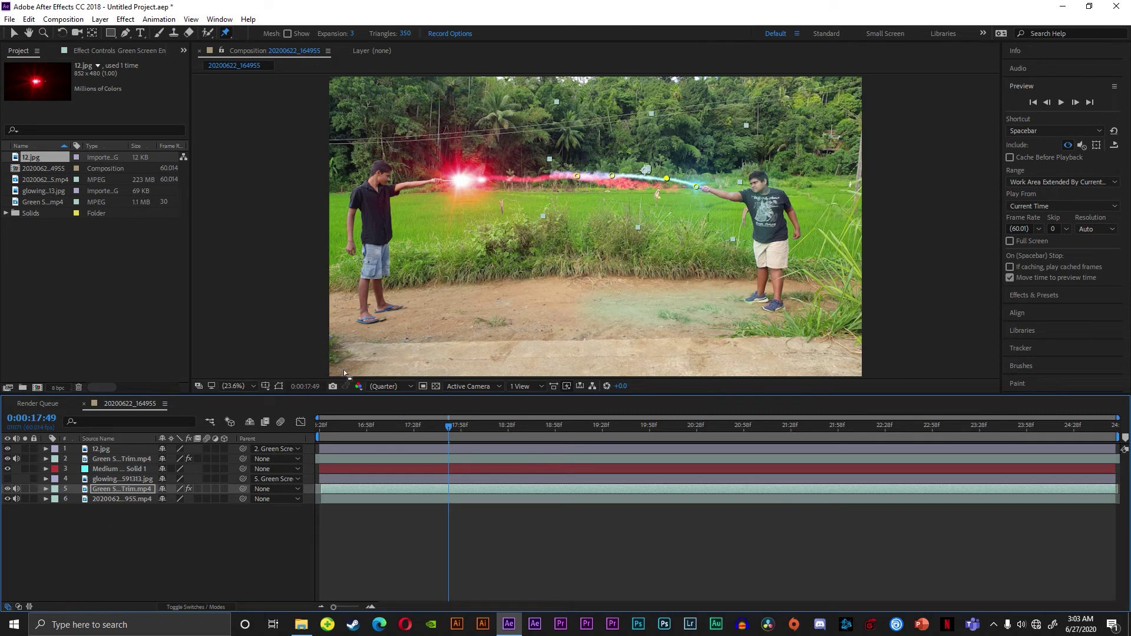
# - Bring up the Downloads folder for the energy sphere clip, then return to After Effects
pyautogui.click(13, 33)
pyautogui.moveTo(301, 624)
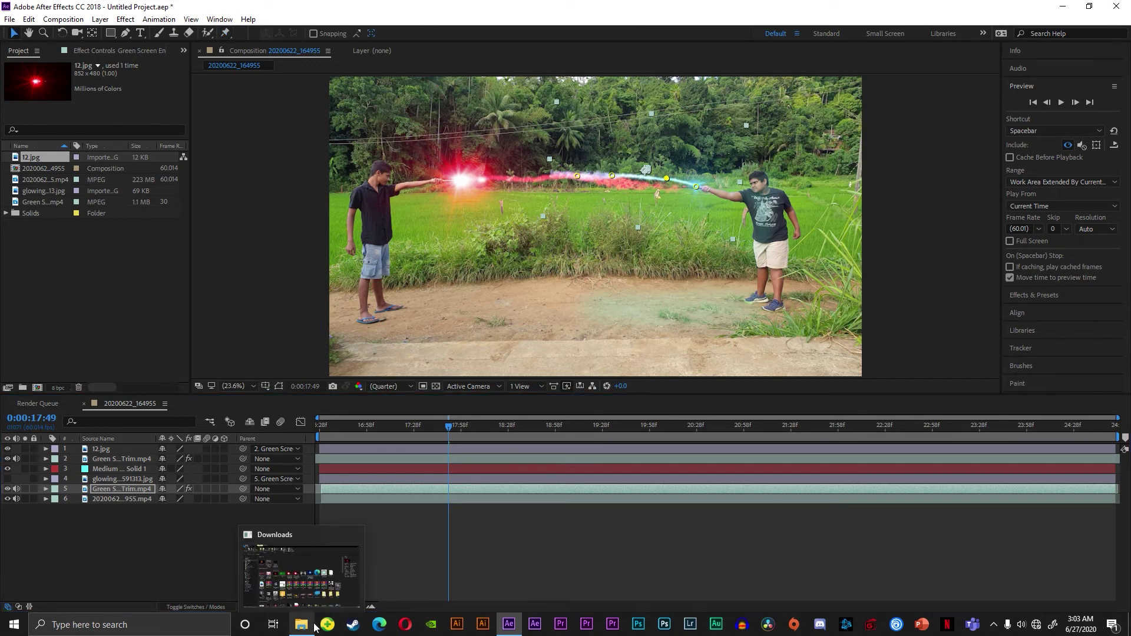
pyautogui.click(339, 611)
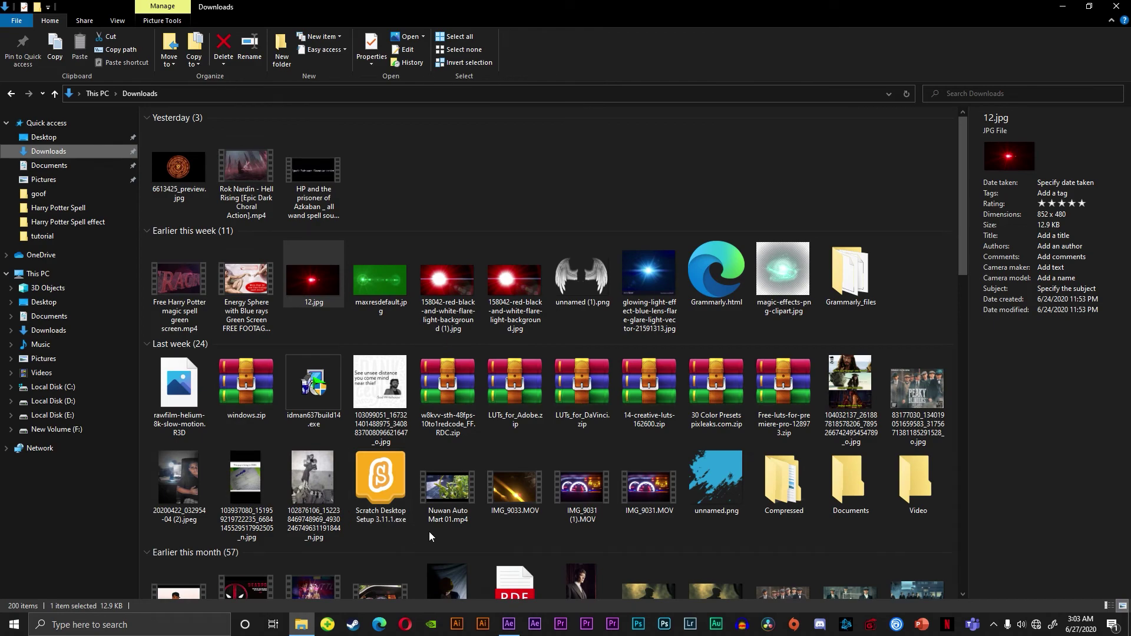
pyautogui.hotkey('alt', 'Tab')
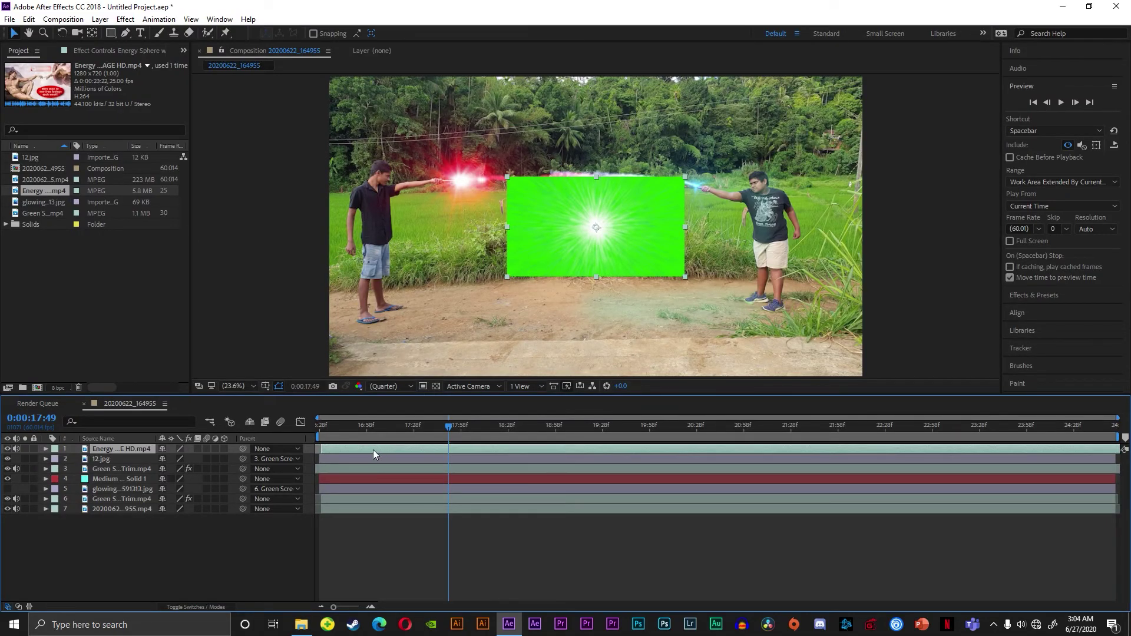
# - Scale up the green-screen Energy Sphere clip to span most of the gap between the boys
pyautogui.click(506, 275)
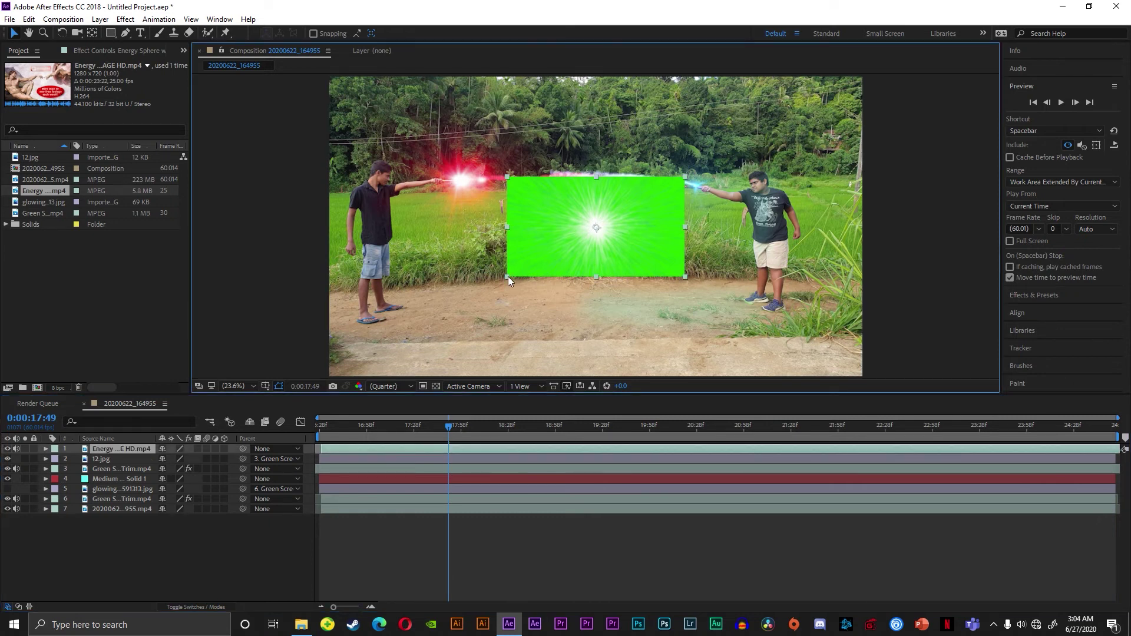
pyautogui.moveTo(508, 277); pyautogui.dragTo(462, 306)
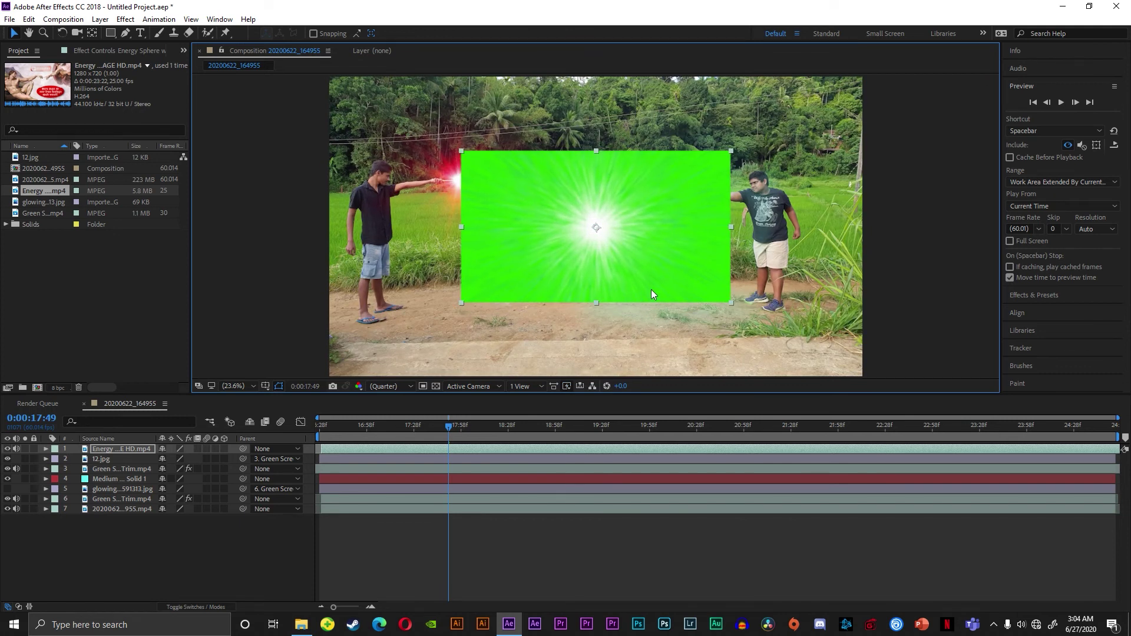
# - Try a blending mode on the sphere layer, then undo it
pyautogui.rightClick(118, 449)
pyautogui.moveTo(207, 306)
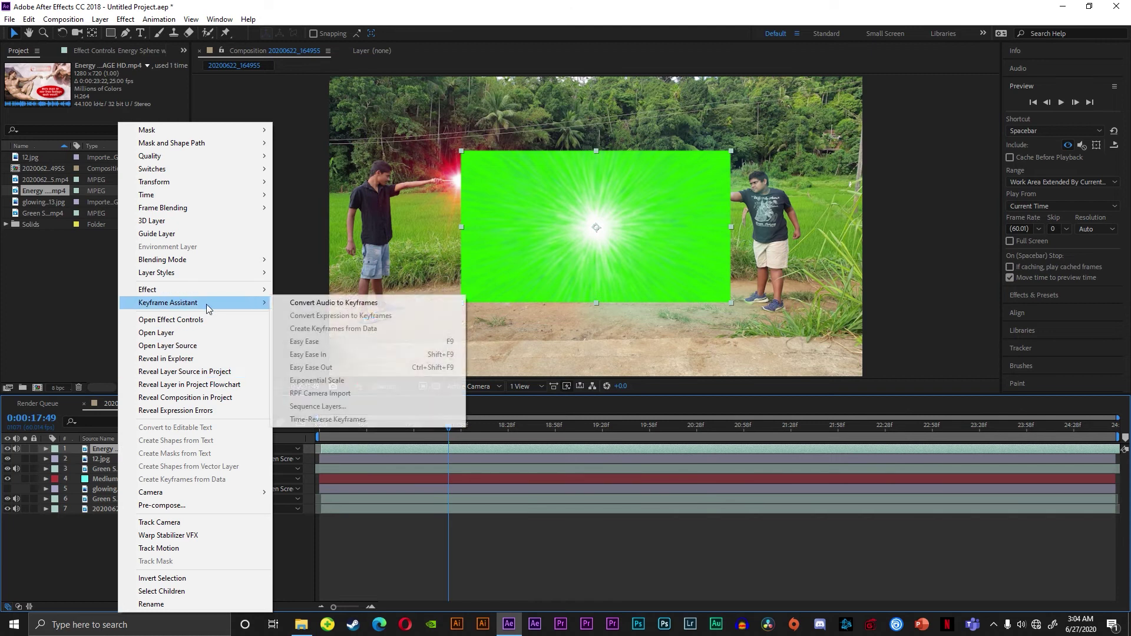
pyautogui.moveTo(236, 259)
pyautogui.click(298, 269)
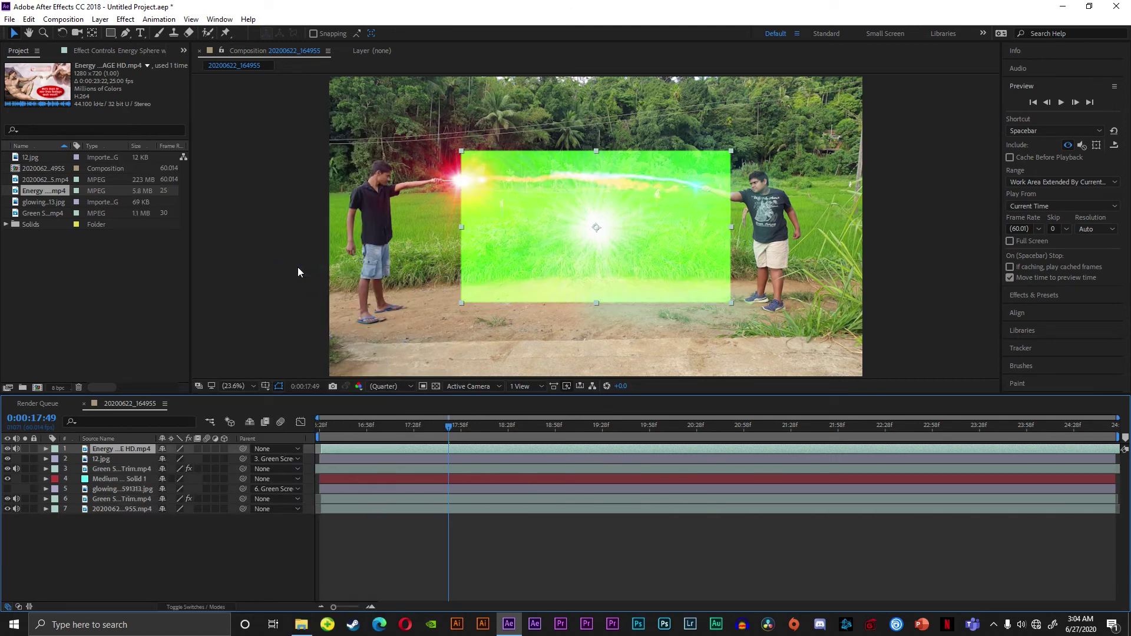
pyautogui.hotkey('ctrl', 'z')
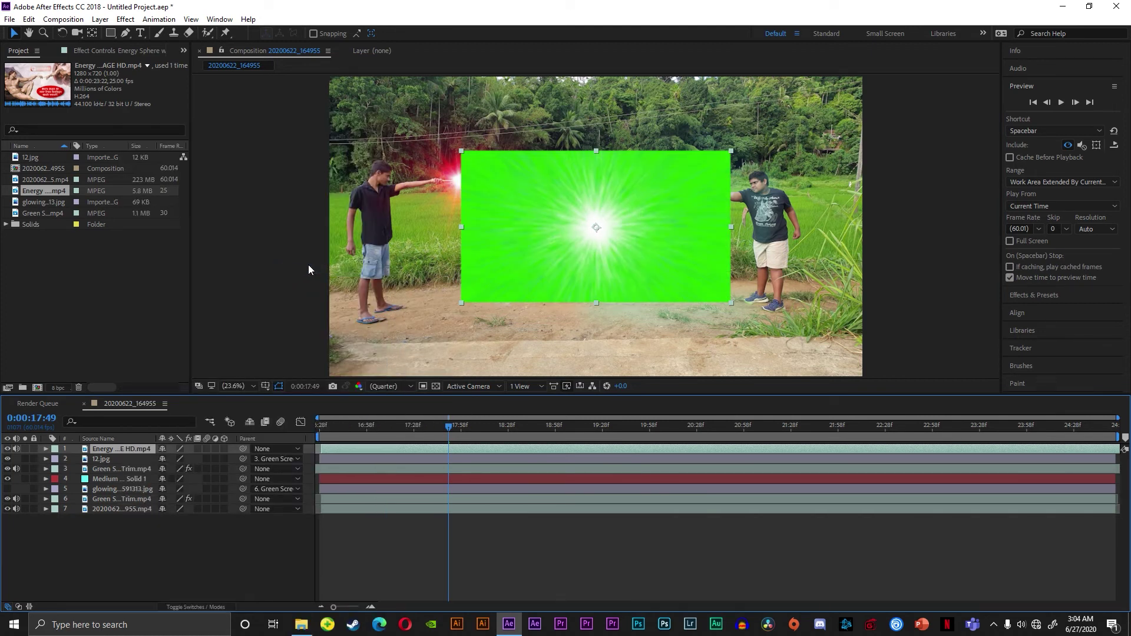
# - Search Effects & Presets for Keylight and apply it to the Energy Sphere layer
pyautogui.click(1036, 296)
pyautogui.write('lume')
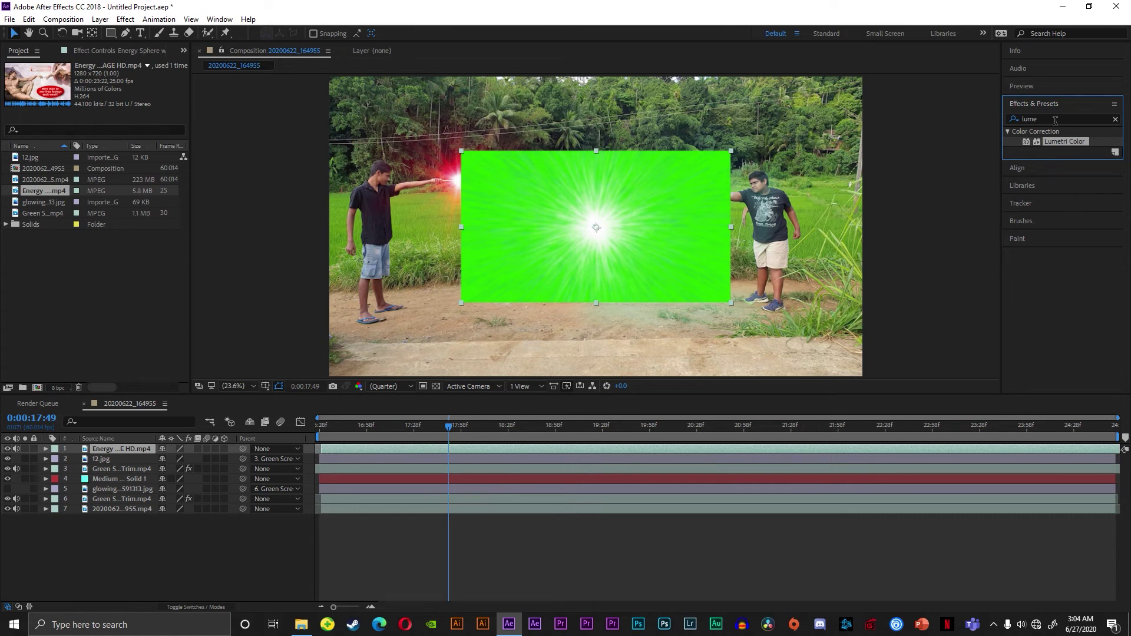
pyautogui.moveTo(1055, 120); pyautogui.dragTo(1009, 121)
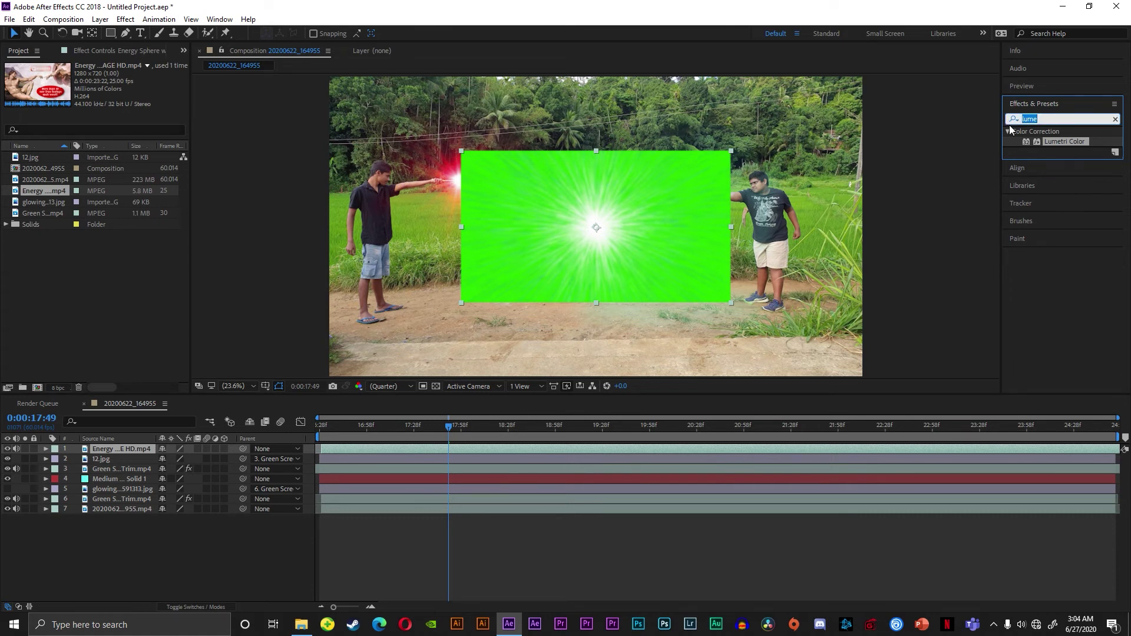
pyautogui.write('ke')
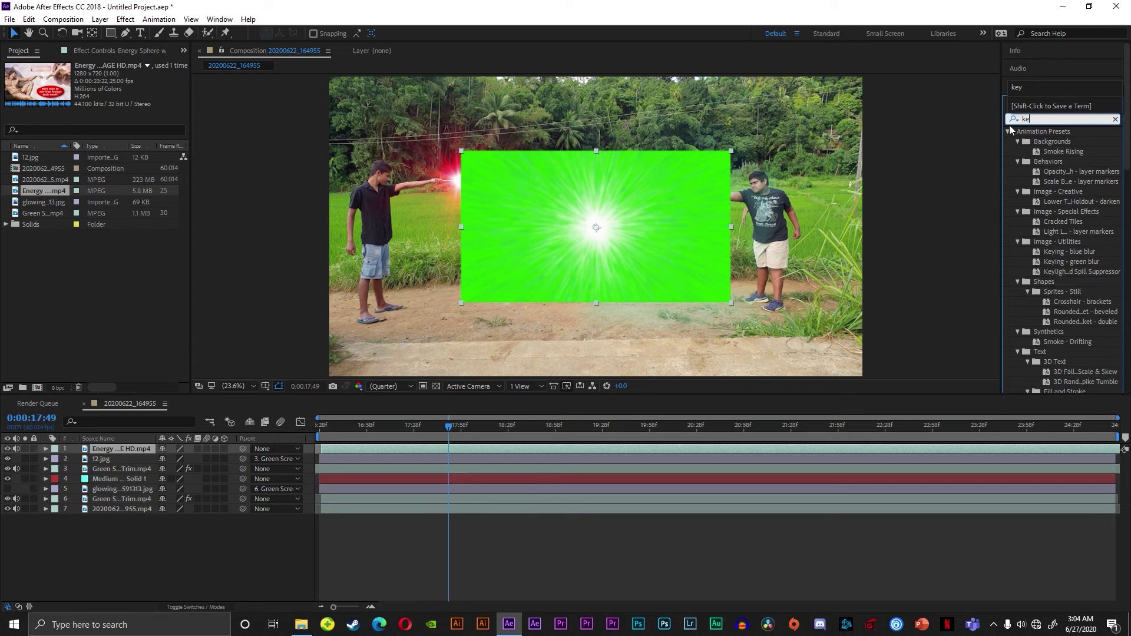
pyautogui.write('a')
pyautogui.press('BackSpace')
pyautogui.write('yli')
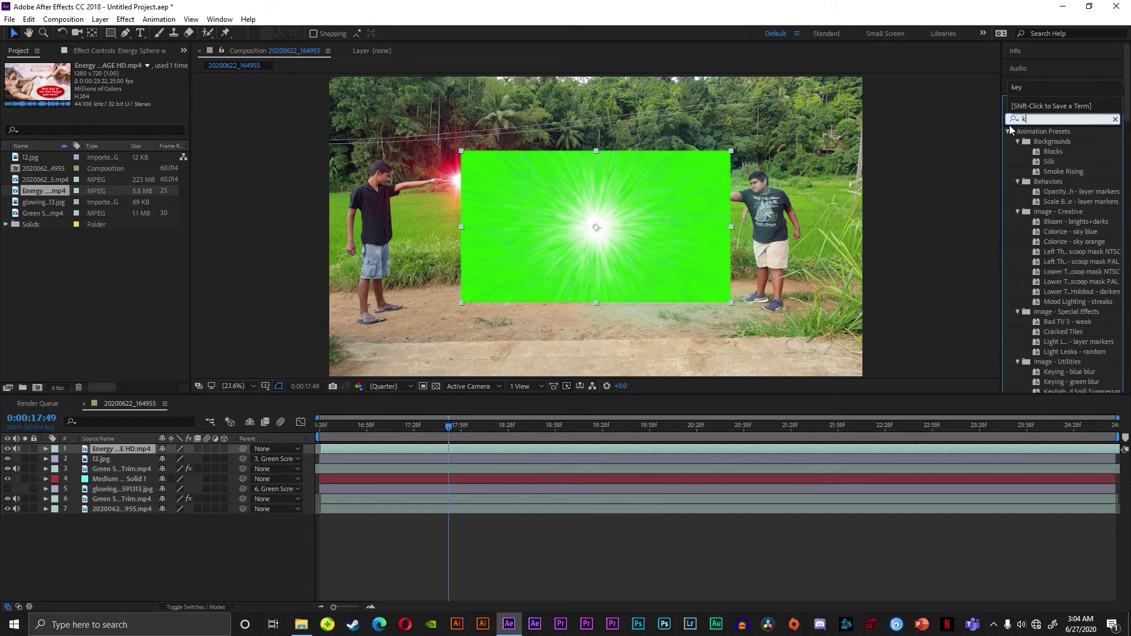
pyautogui.moveTo(1052, 171); pyautogui.dragTo(455, 452)
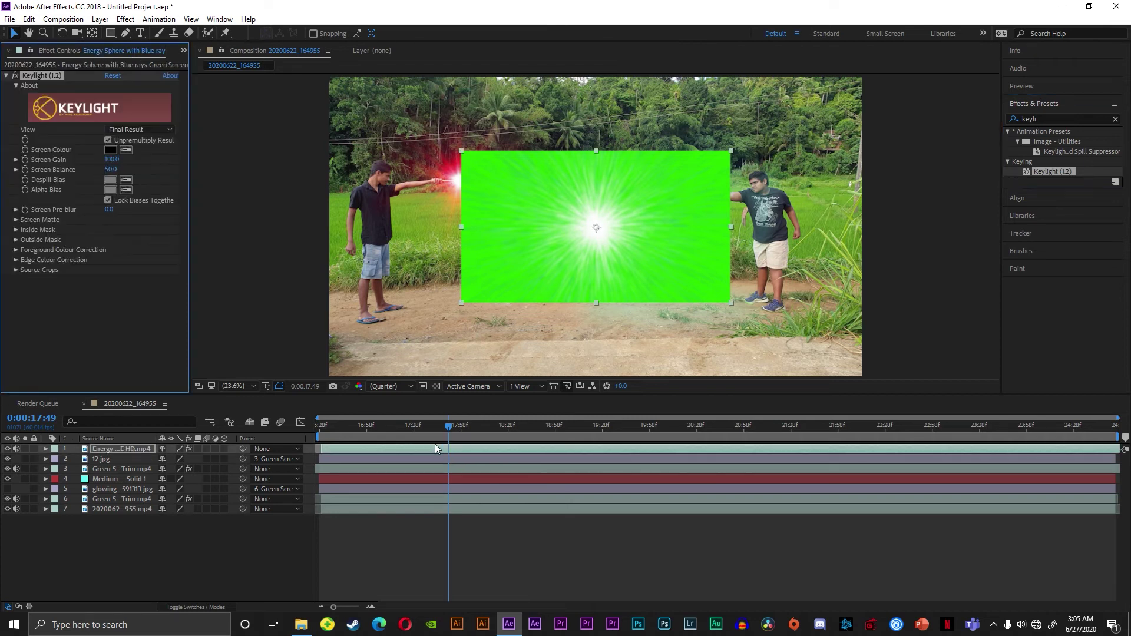
# - Sample the green as Keylight's Screen Colour and move the sphere up to the beams
pyautogui.click(125, 150)
pyautogui.click(671, 294)
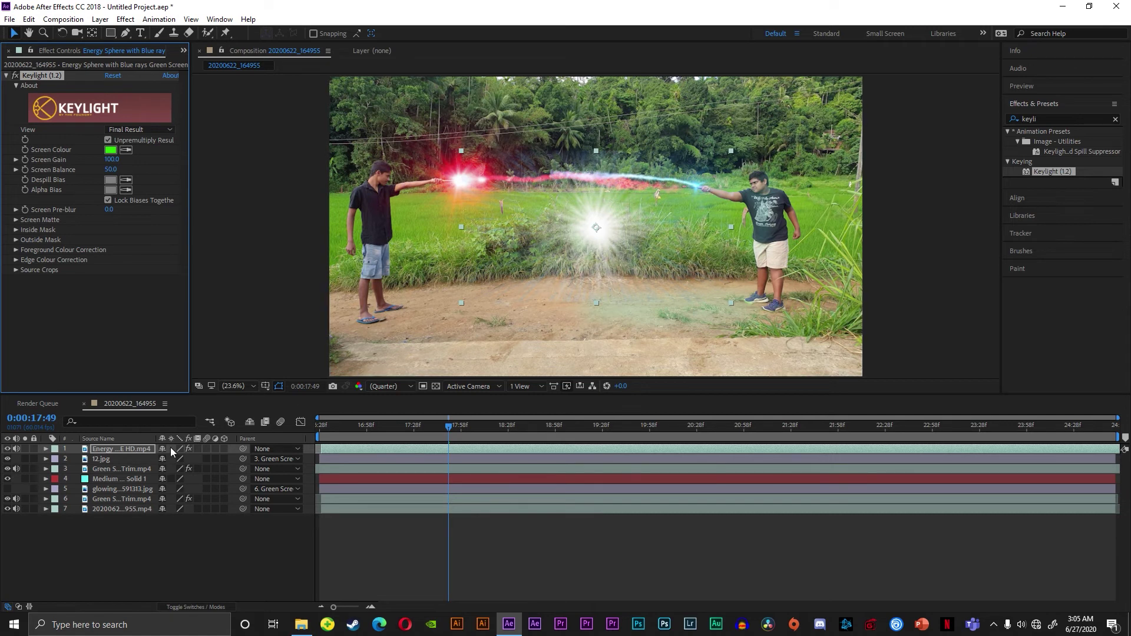
pyautogui.click(46, 449)
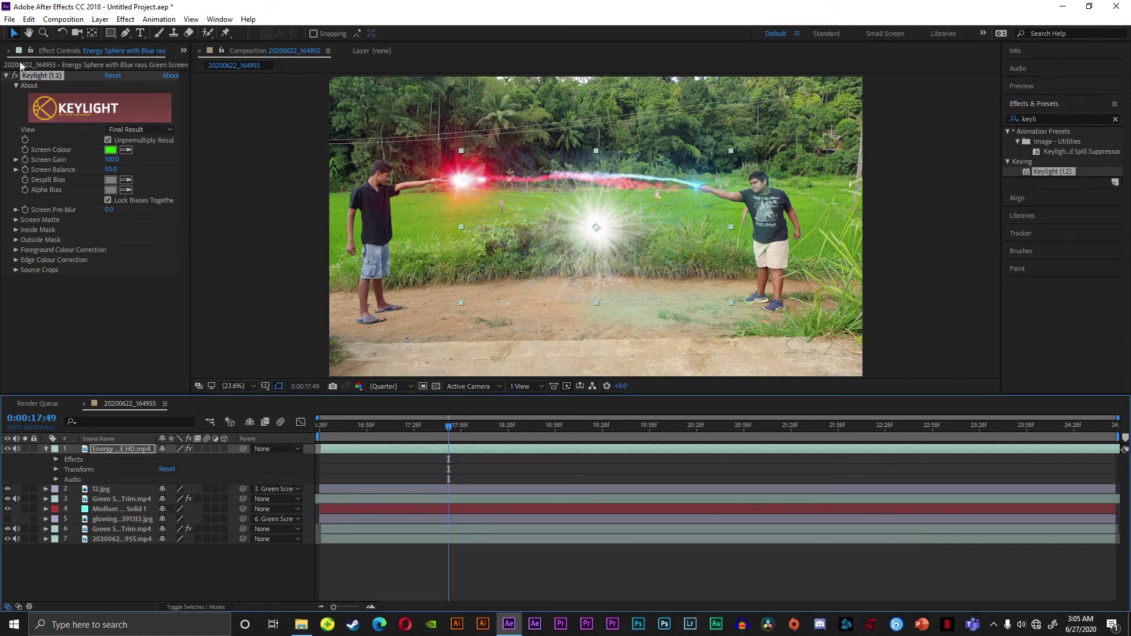
pyautogui.moveTo(609, 224); pyautogui.dragTo(621, 175)
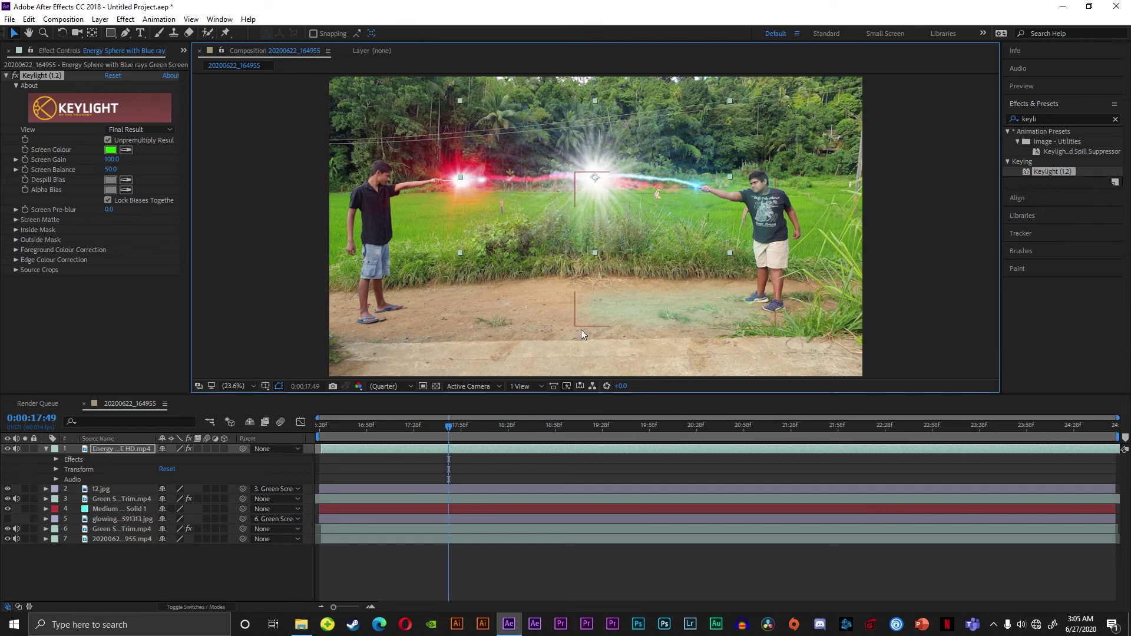
pyautogui.click(543, 336)
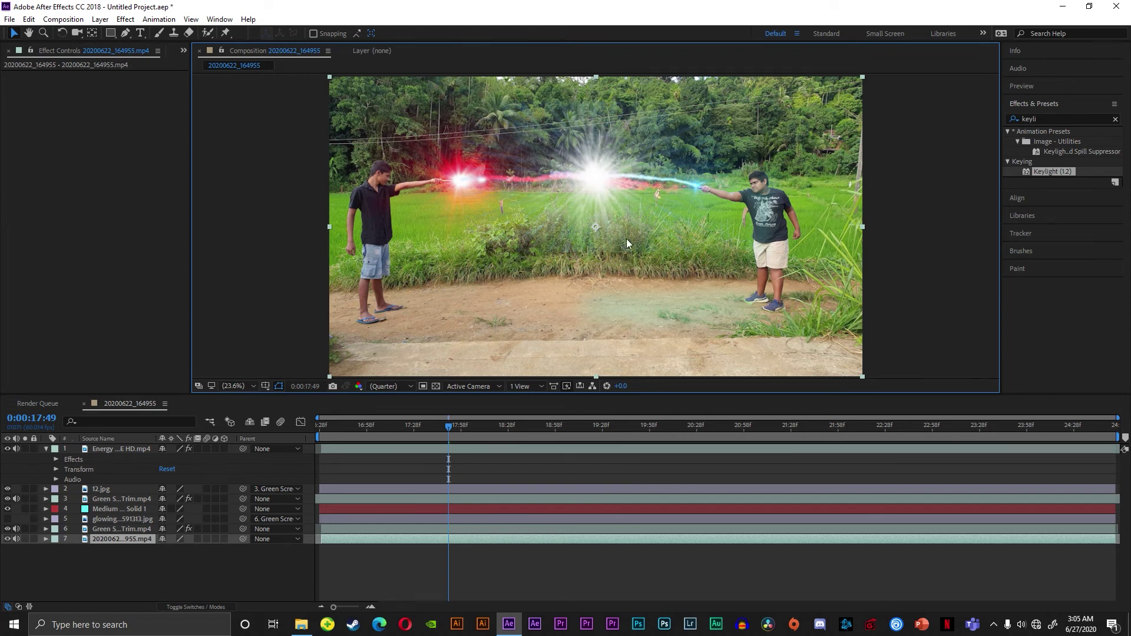
# - Draw a closed mask around the glowing sphere on the Energy Sphere layer
pyautogui.click(465, 162)
pyautogui.press('g')
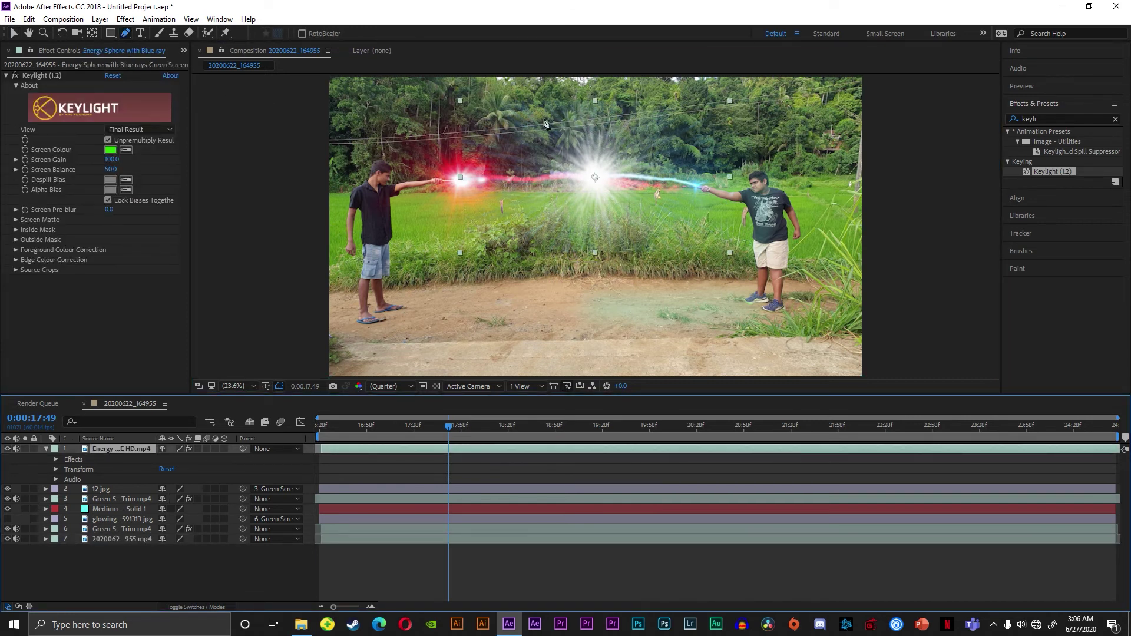
pyautogui.click(564, 108)
pyautogui.click(534, 138)
pyautogui.click(528, 203)
pyautogui.click(553, 230)
pyautogui.click(578, 235)
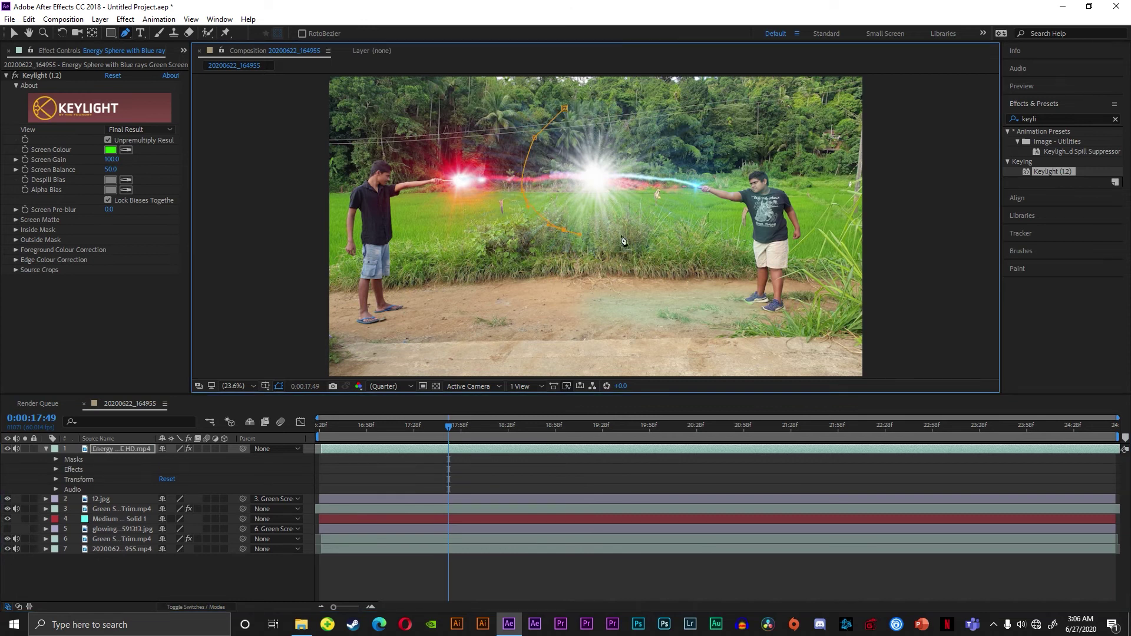
pyautogui.click(649, 228)
pyautogui.click(659, 189)
pyautogui.click(630, 119)
pyautogui.click(565, 108)
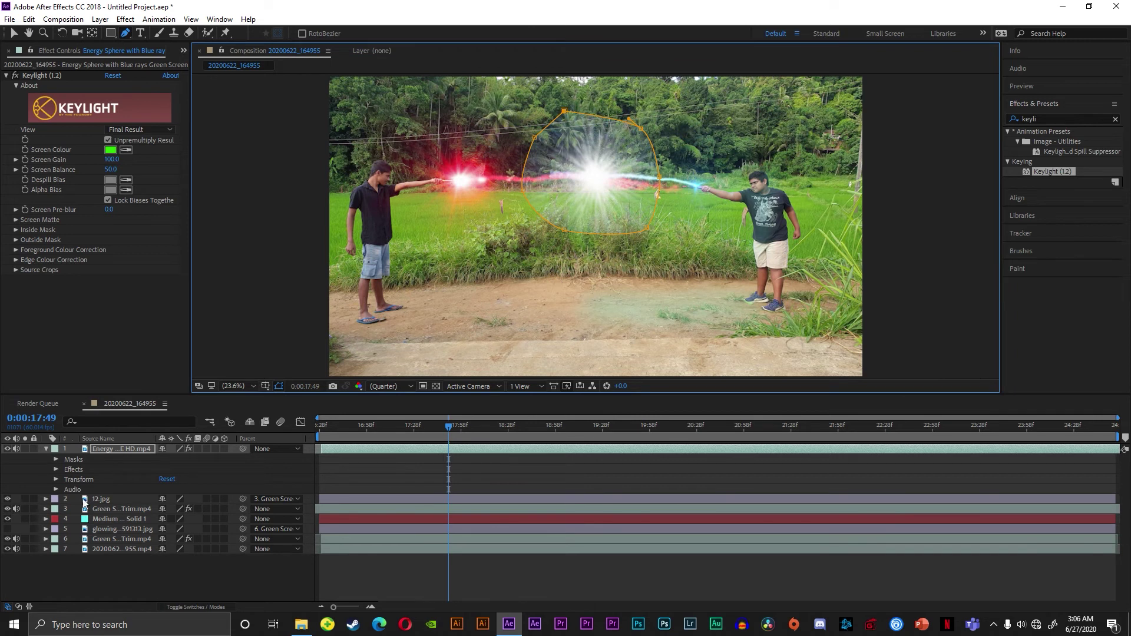
# - Set Mask 1's feather to 147 pixels and return to the Selection tool
pyautogui.press('F2')
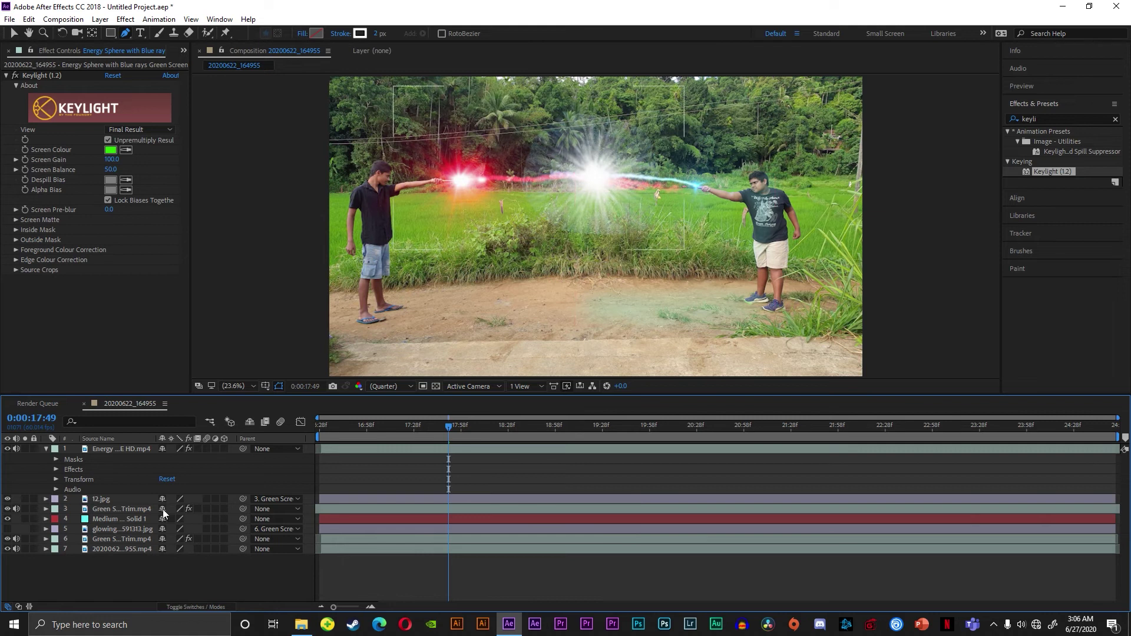
pyautogui.click(130, 450)
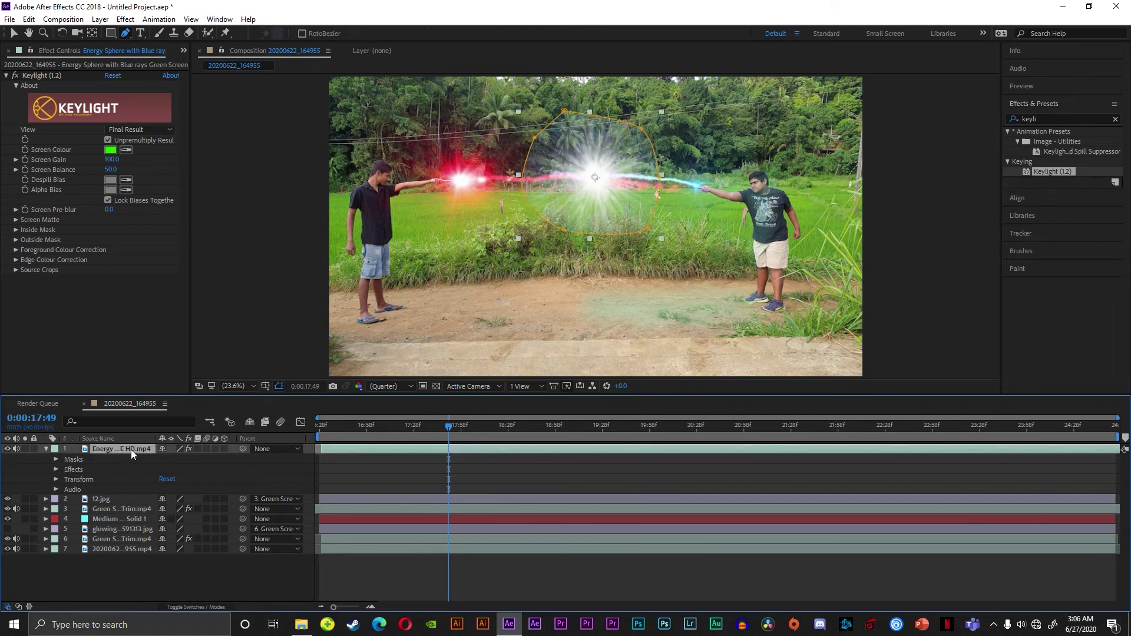
pyautogui.click(57, 459)
pyautogui.click(66, 470)
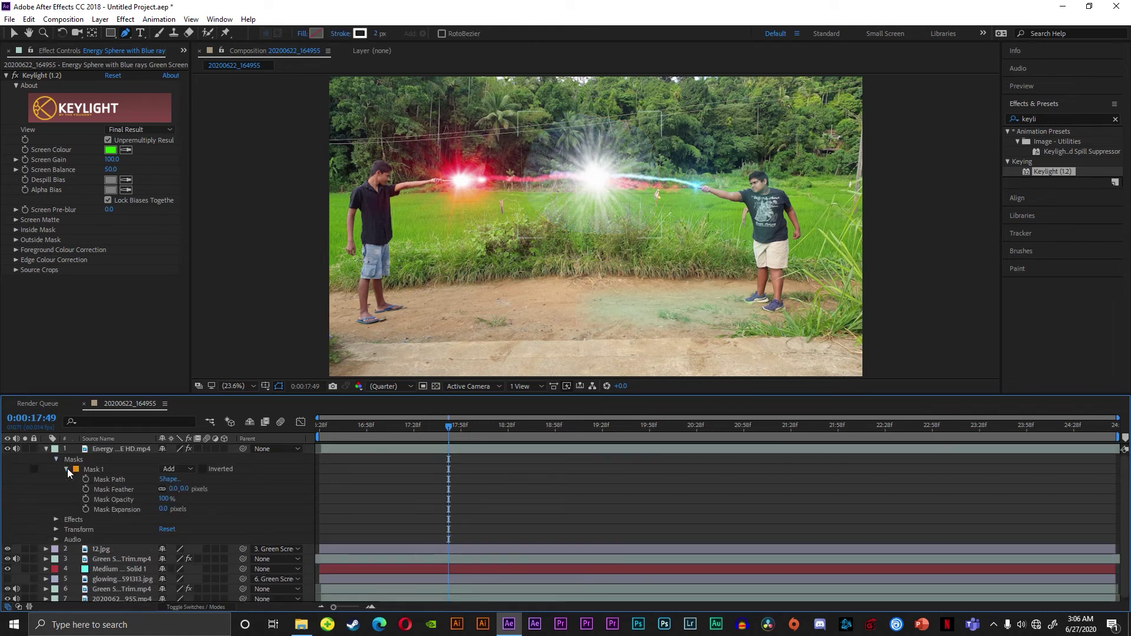
pyautogui.moveTo(171, 489); pyautogui.dragTo(273, 506)
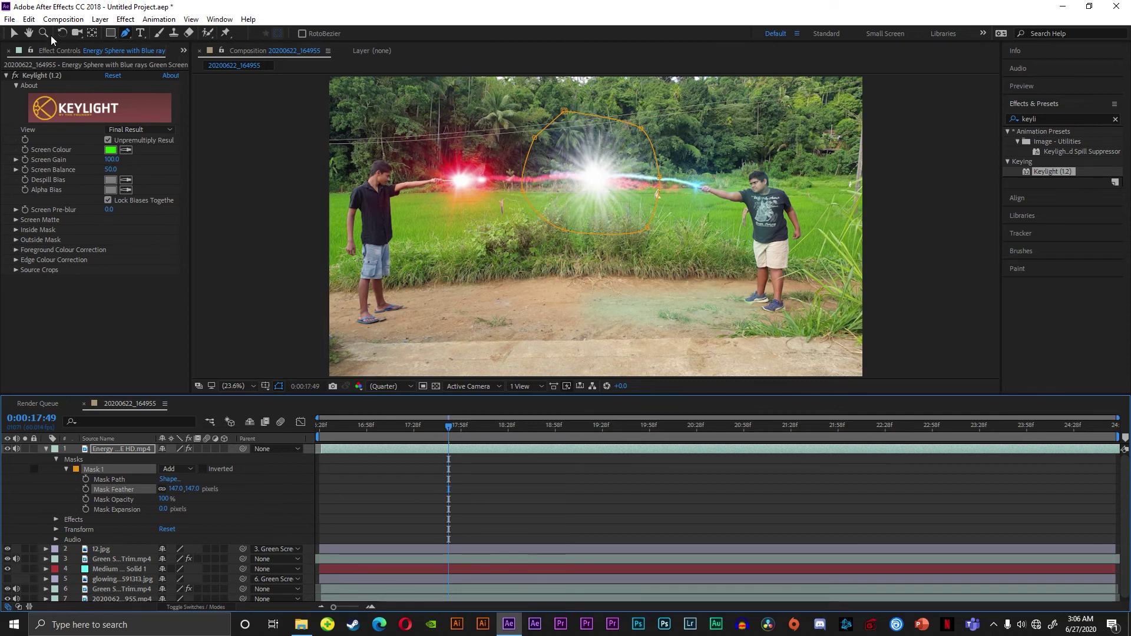
pyautogui.click(14, 32)
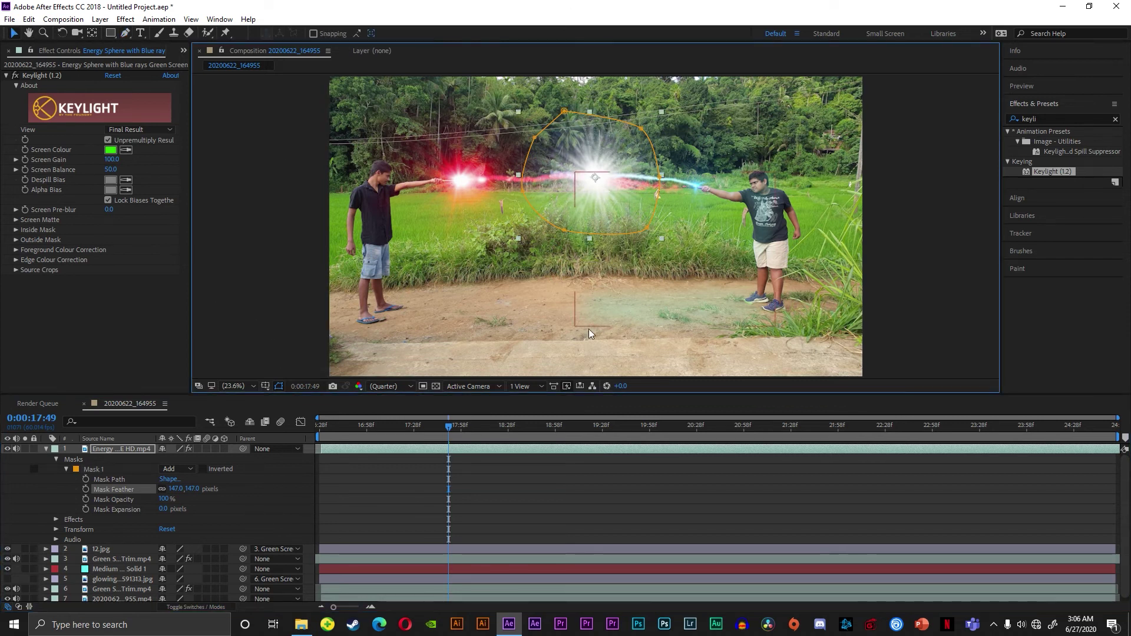
pyautogui.click(46, 449)
pyautogui.click(380, 547)
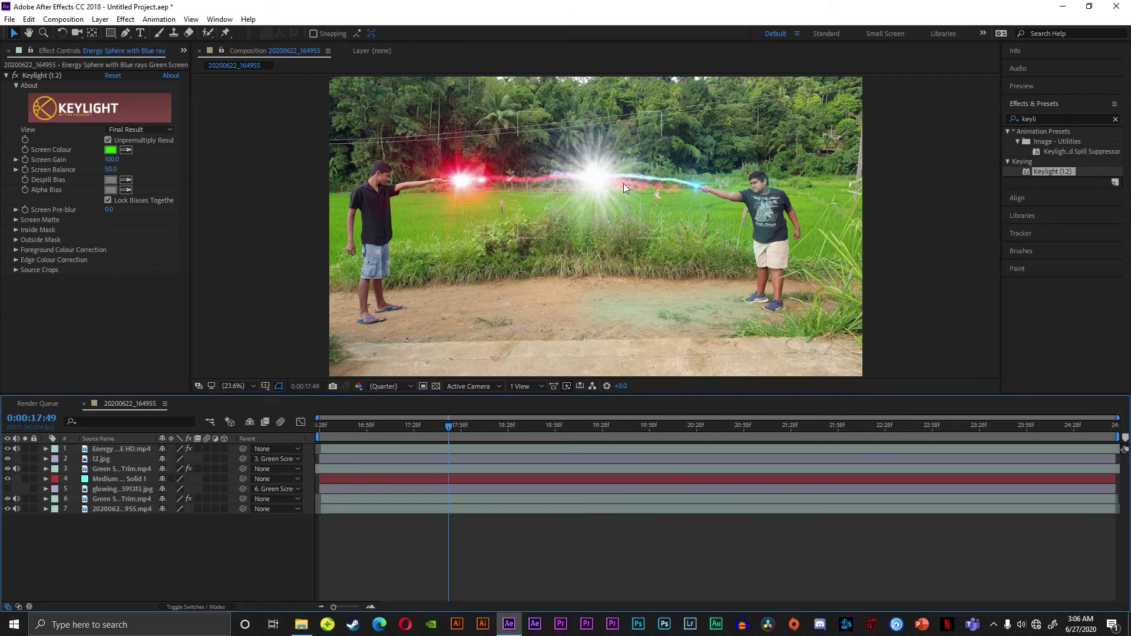
# - Trace a closed mask around the red beam on the energy-beam footage layer
pyautogui.click(676, 192)
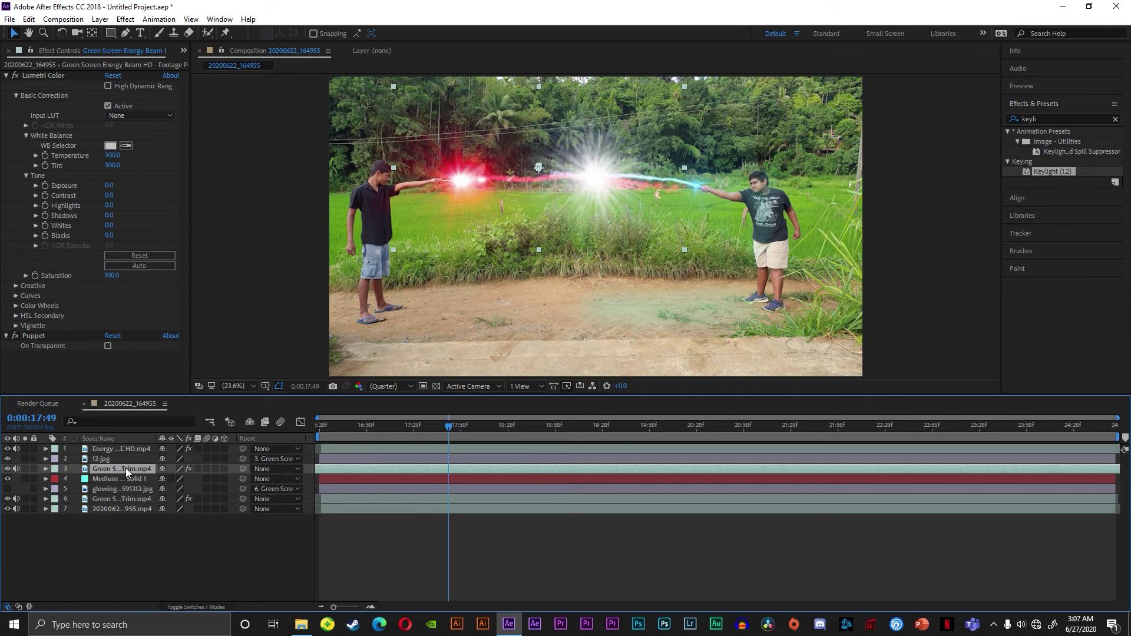
pyautogui.click(127, 36)
pyautogui.click(455, 150)
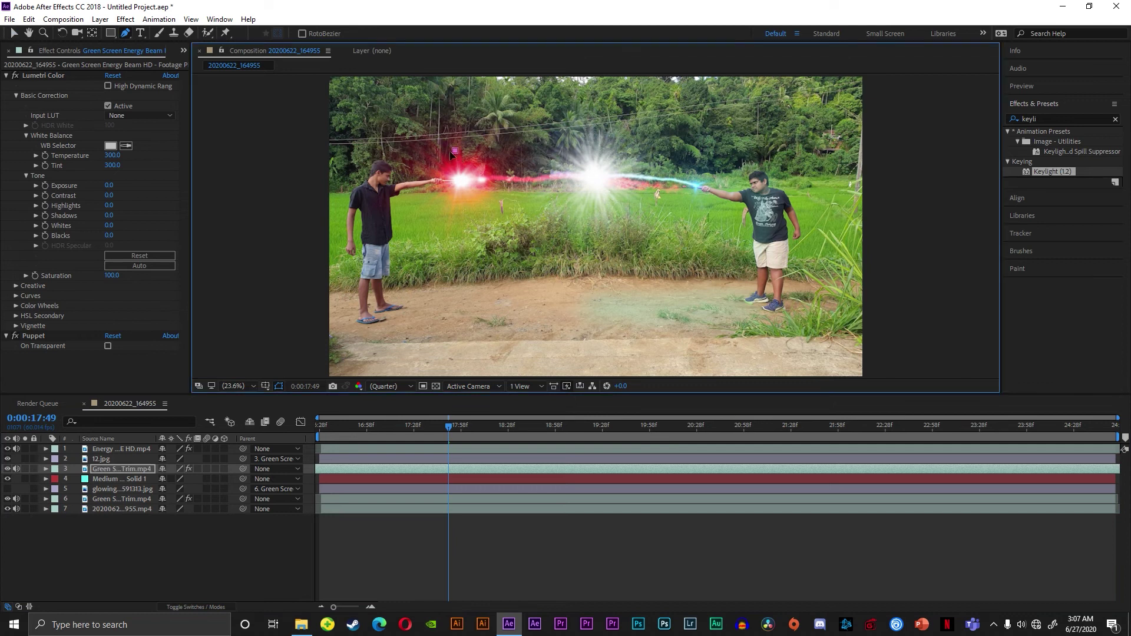
pyautogui.click(420, 163)
pyautogui.click(462, 210)
pyautogui.click(500, 202)
pyautogui.click(547, 202)
pyautogui.click(596, 202)
pyautogui.click(600, 173)
pyautogui.click(596, 146)
pyautogui.click(529, 148)
pyautogui.click(455, 151)
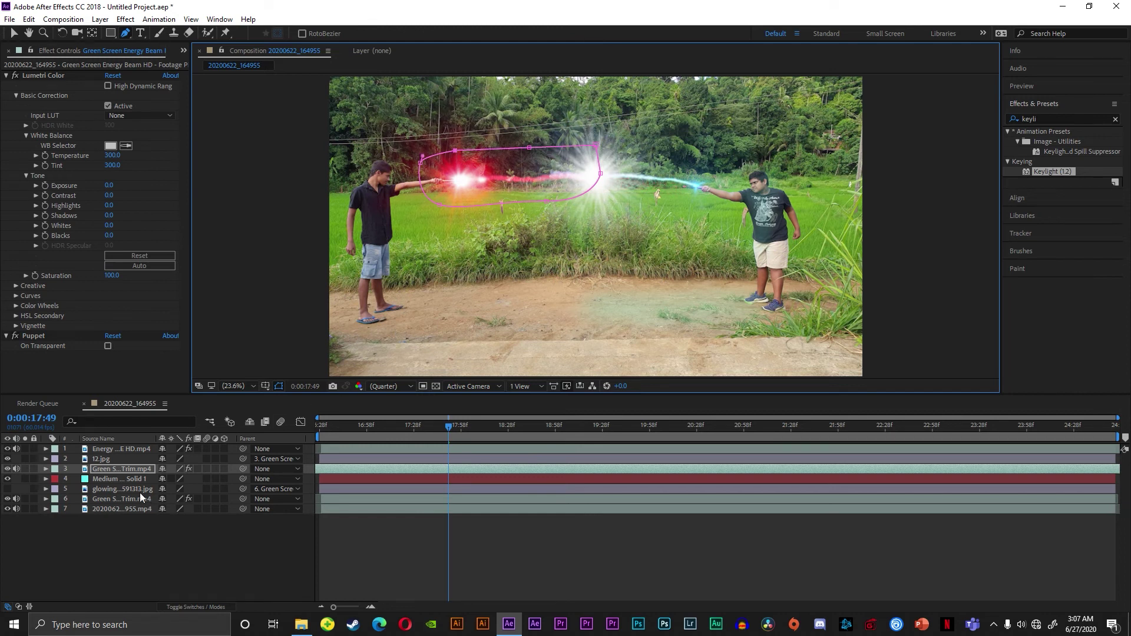
# - Feather the beam mask to 49 pixels, collapse the layer, and inspect the cyan solid
pyautogui.click(46, 469)
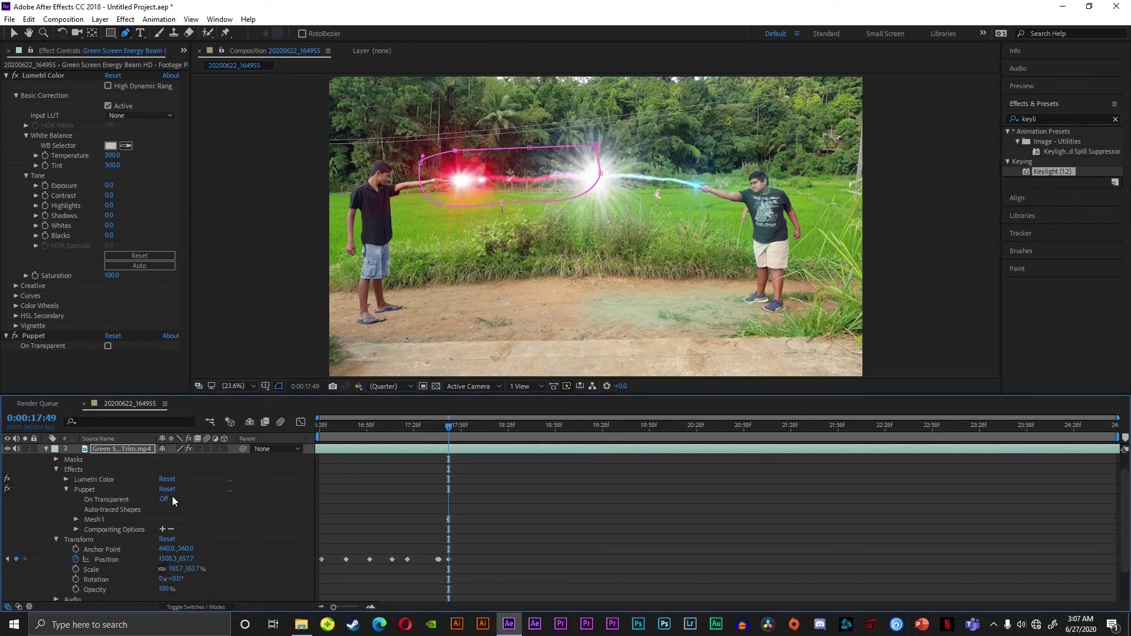
pyautogui.click(59, 472)
pyautogui.click(57, 475)
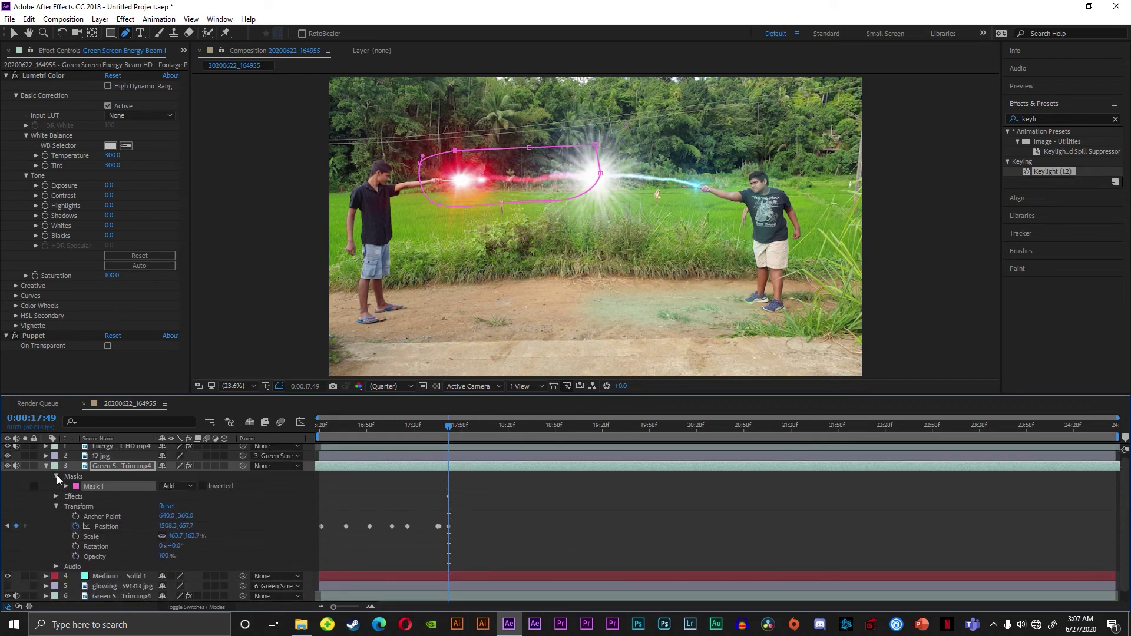
pyautogui.click(66, 486)
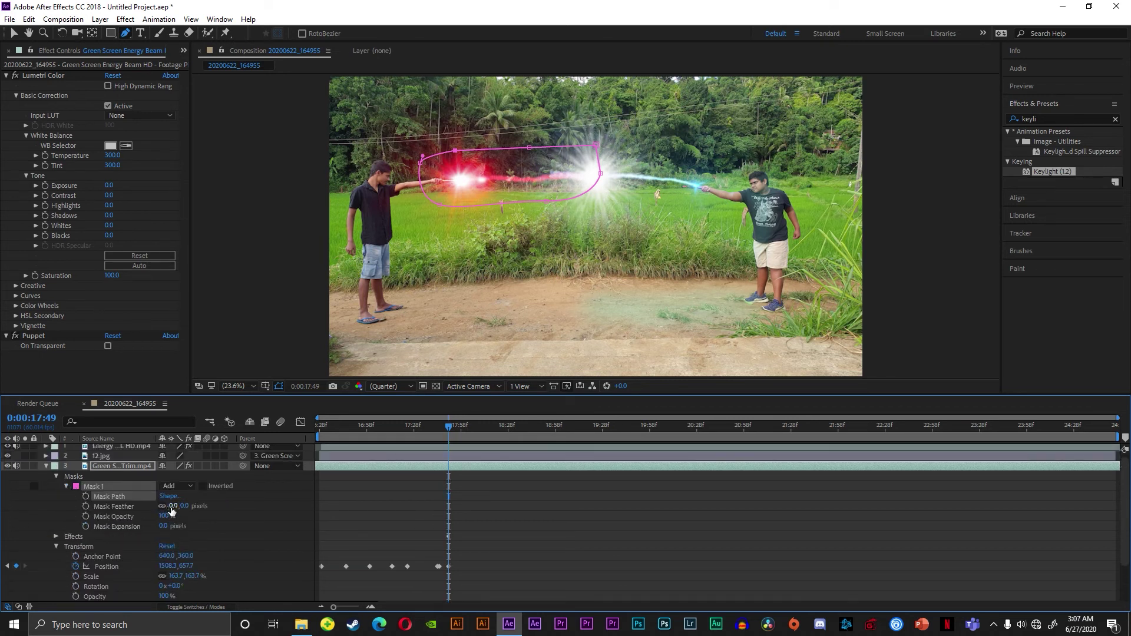
pyautogui.moveTo(171, 507)
pyautogui.mouseDown()
pyautogui.moveTo(294, 520)
pyautogui.moveTo(214, 522)
pyautogui.mouseUp()
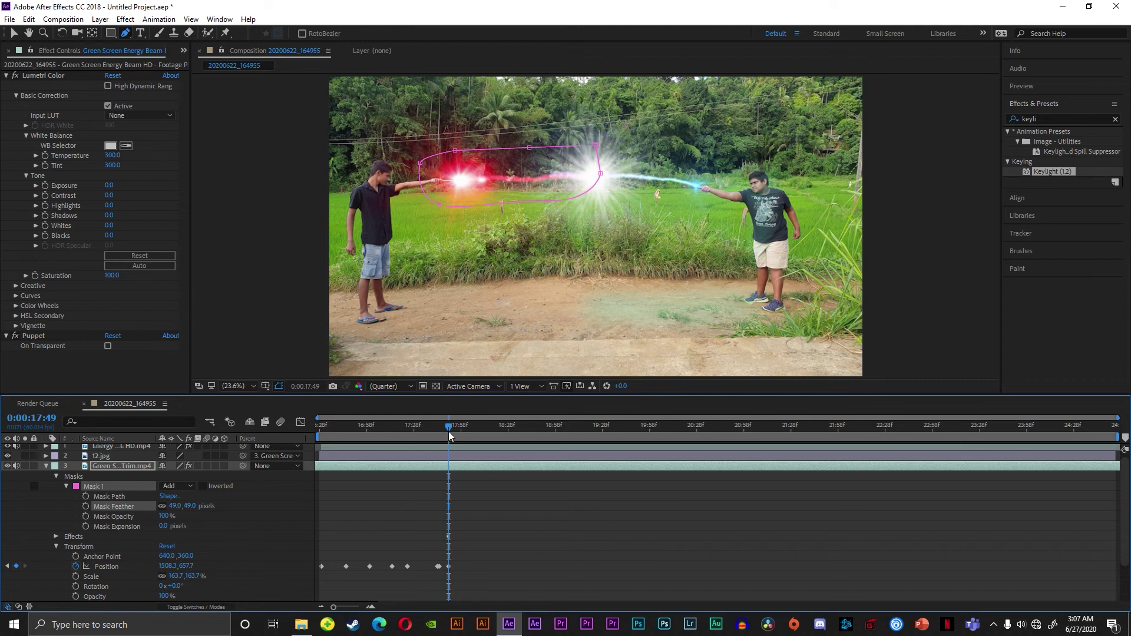
pyautogui.click(44, 465)
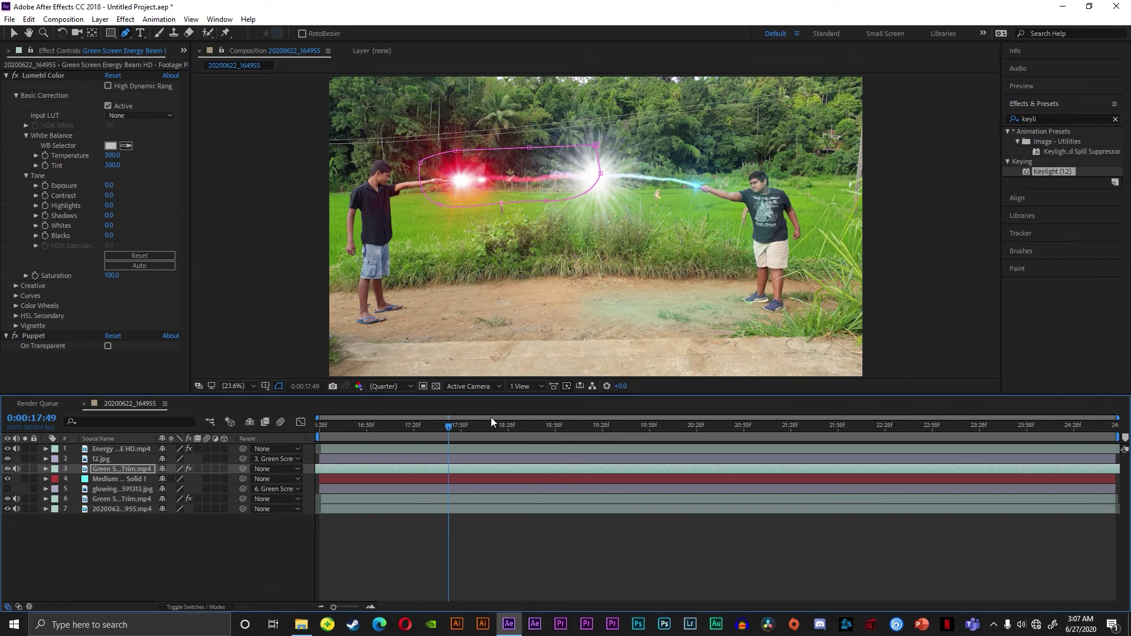
pyautogui.click(14, 33)
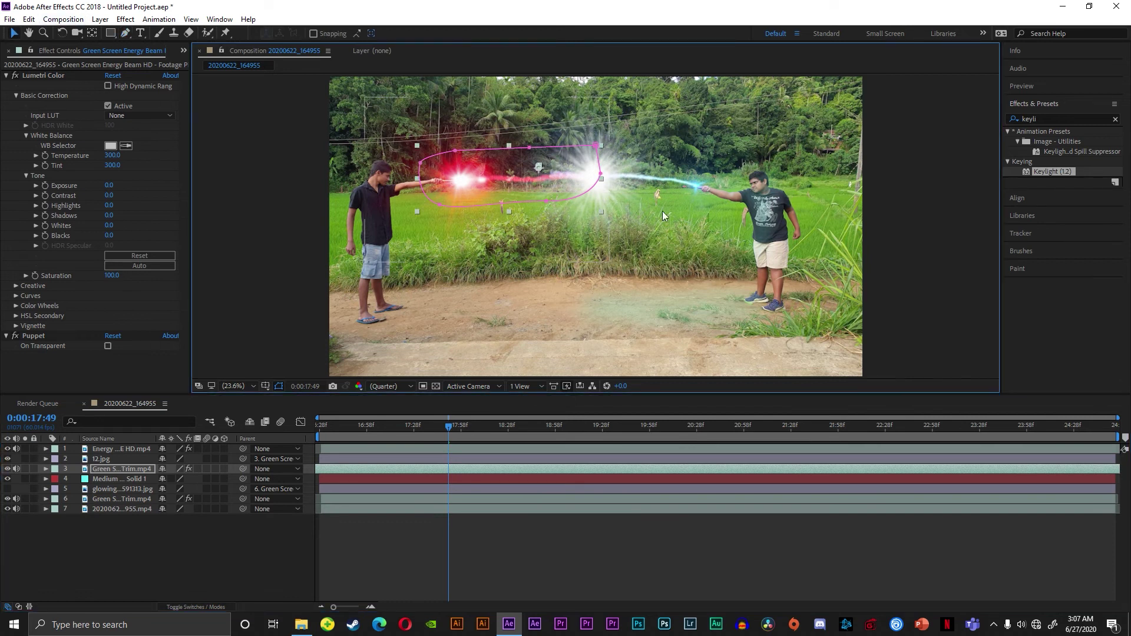
pyautogui.click(688, 193)
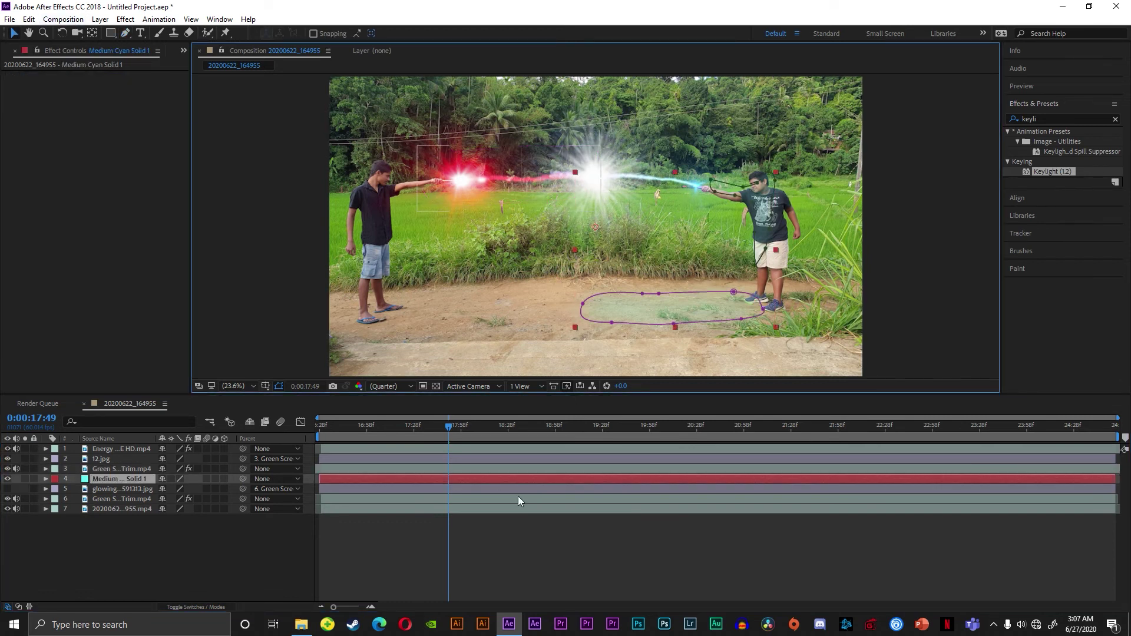
pyautogui.click(539, 564)
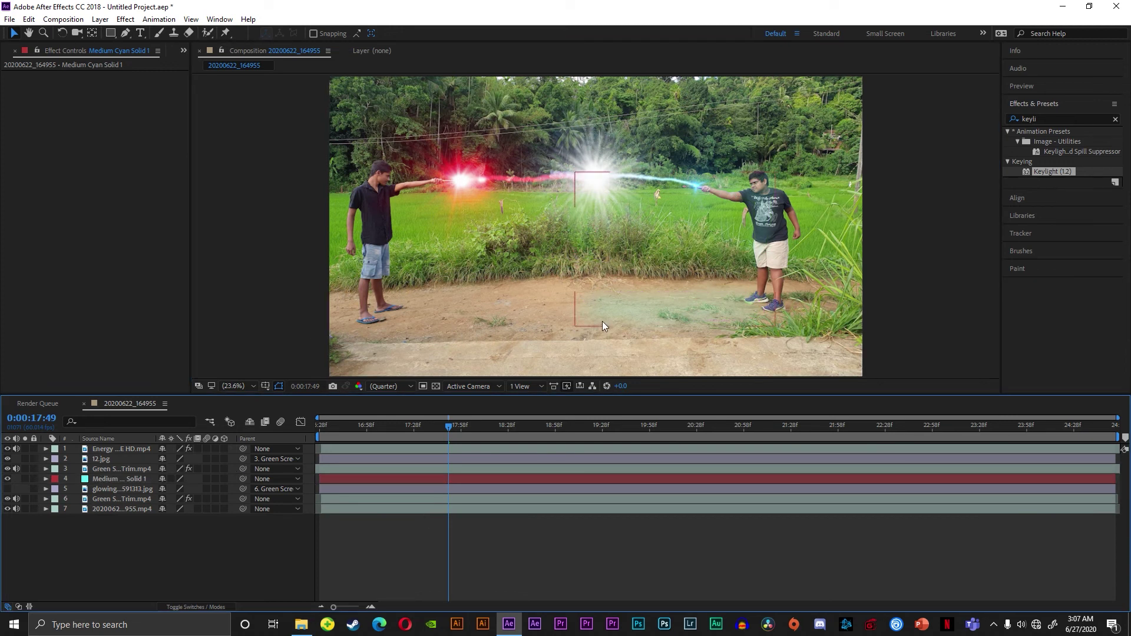
# - Add a Medium Red solid sampled from the beam glow, set to 26% opacity
pyautogui.click(101, 19)
pyautogui.moveTo(145, 35)
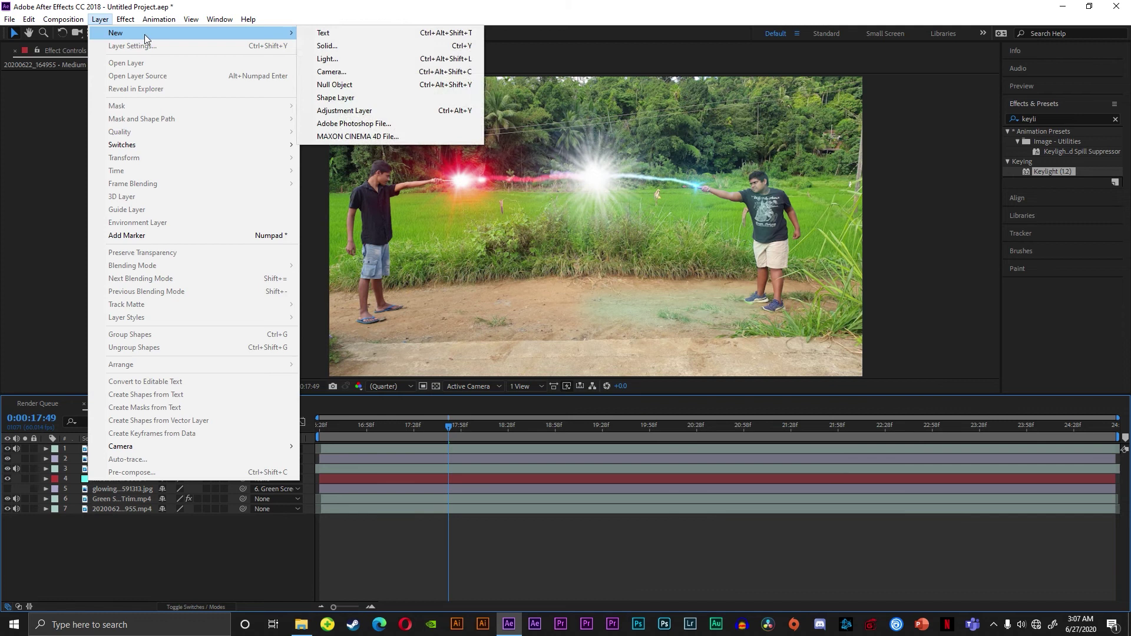
pyautogui.click(327, 46)
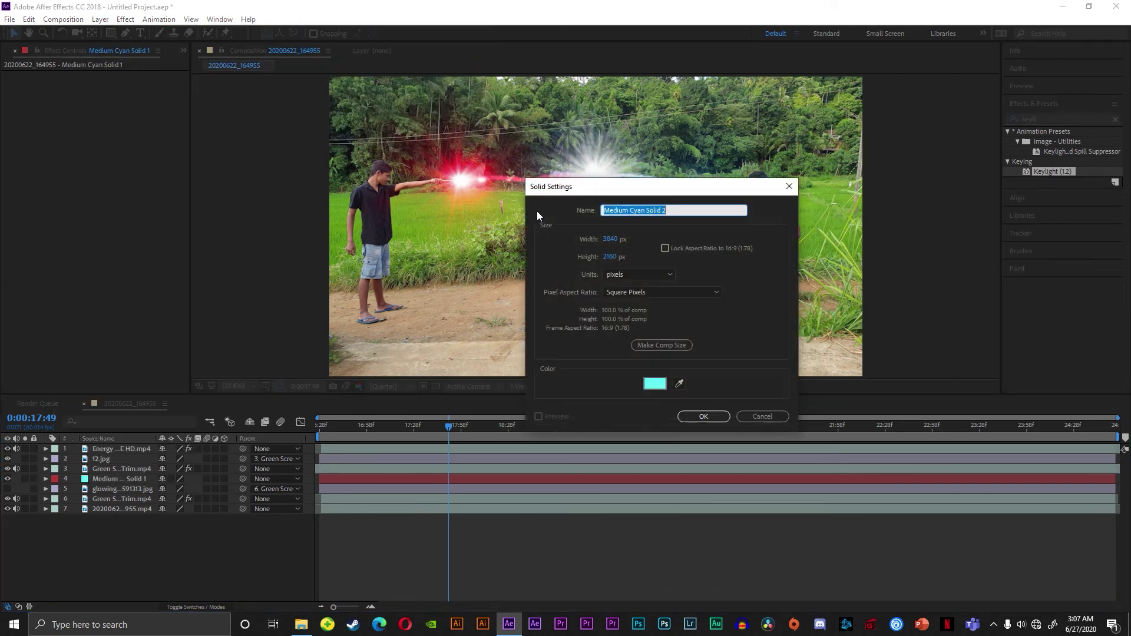
pyautogui.click(679, 383)
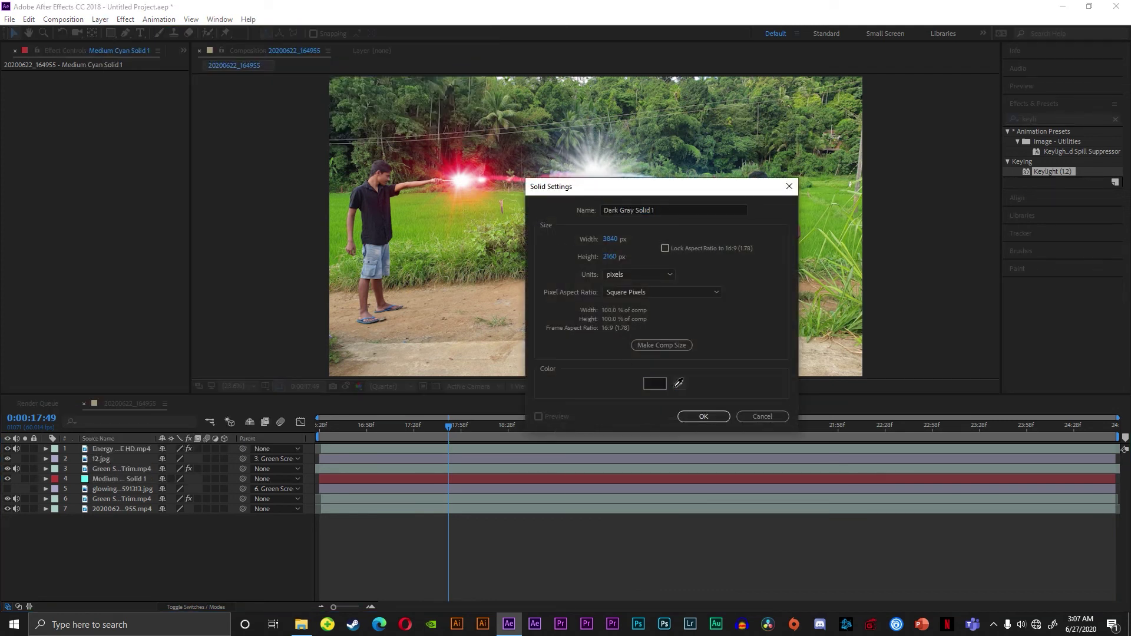
pyautogui.click(475, 172)
pyautogui.click(704, 417)
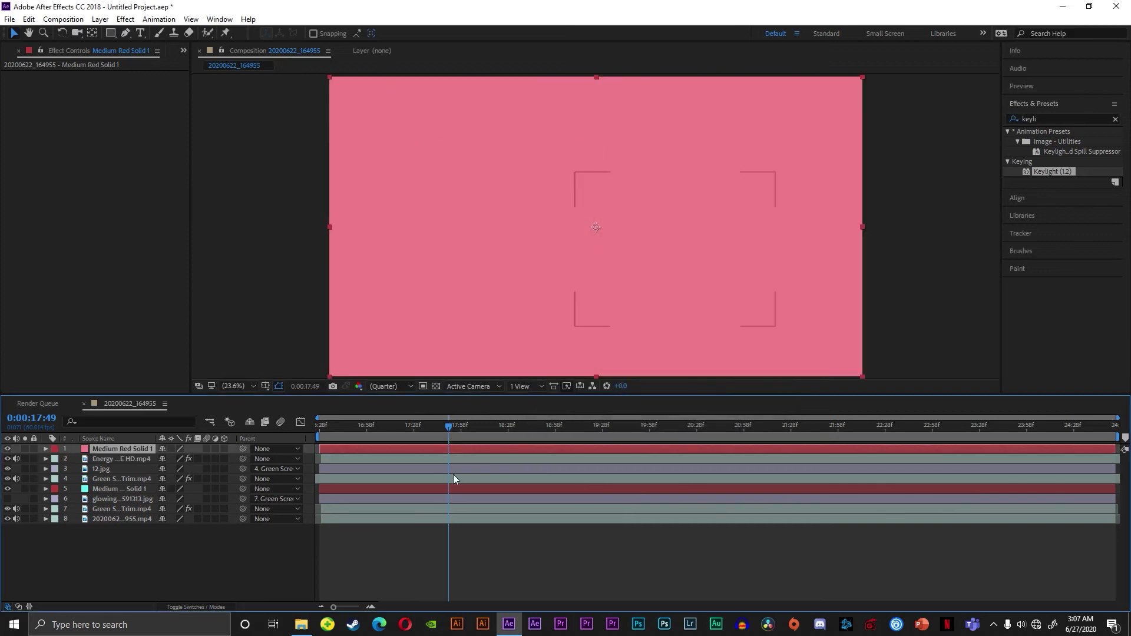
pyautogui.click(45, 449)
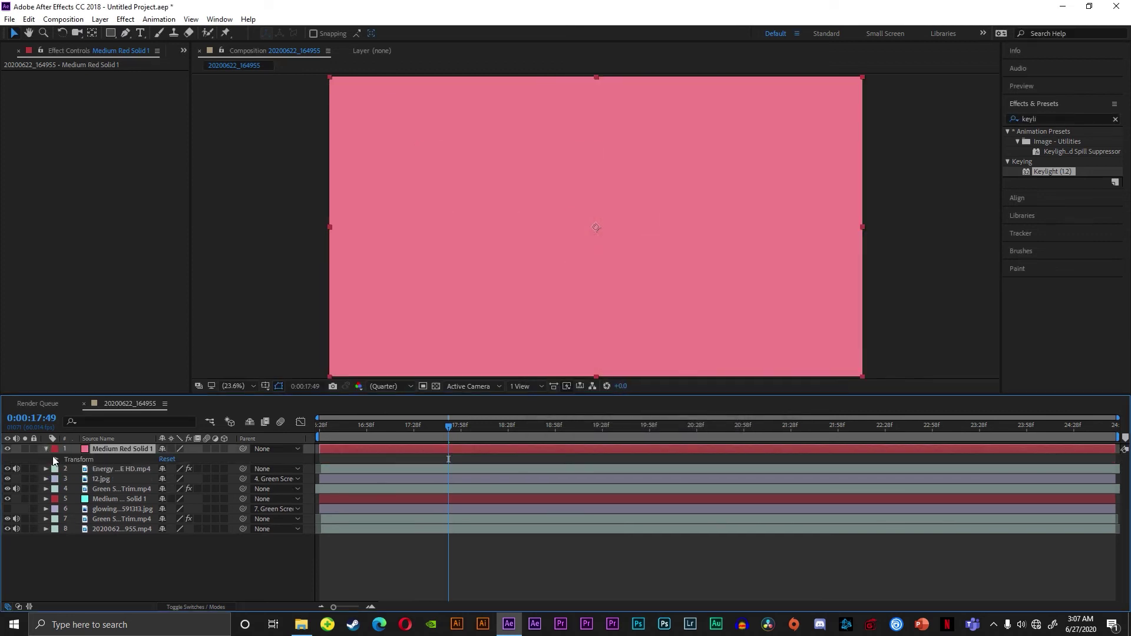
pyautogui.click(56, 459)
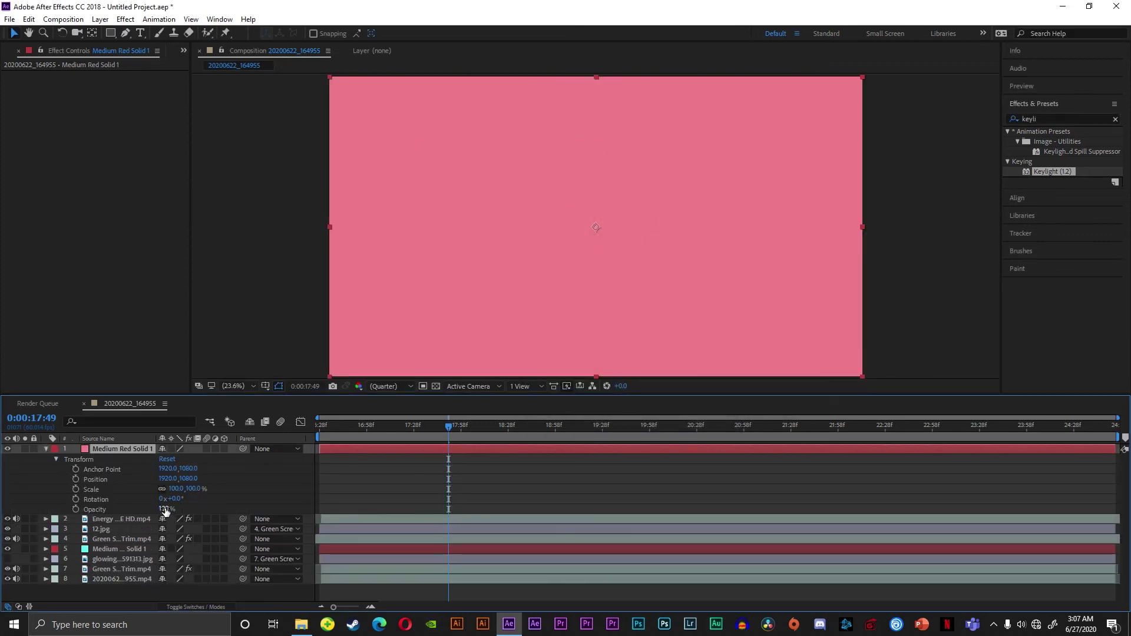
pyautogui.moveTo(163, 509); pyautogui.dragTo(112, 519)
pyautogui.press('Return')
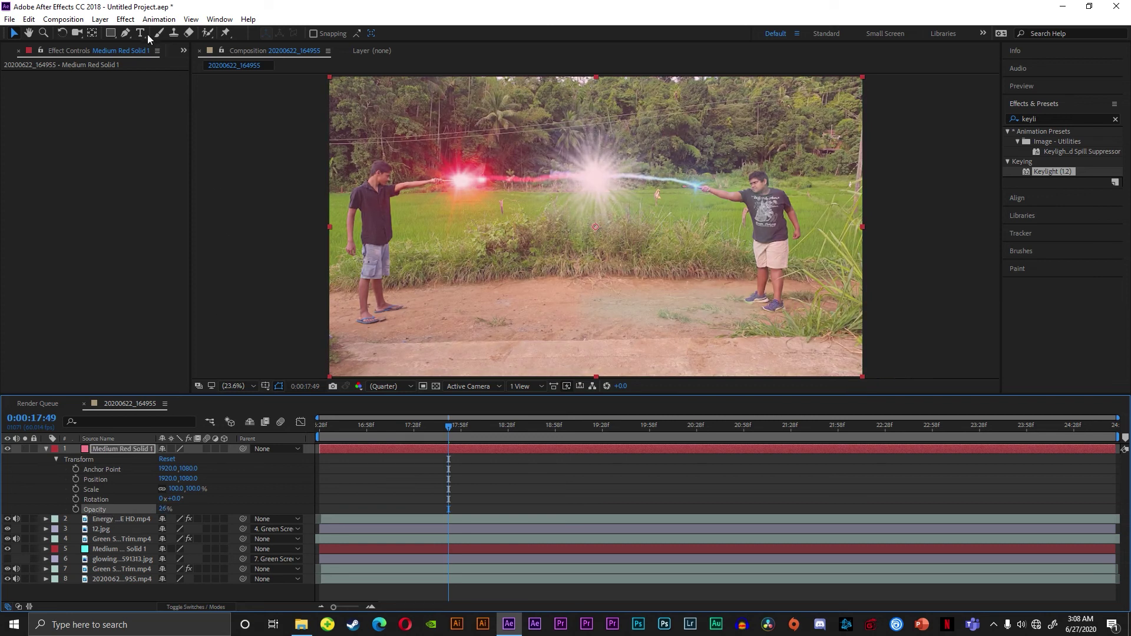
# - Begin a Pen-tool mask on the ground beside the left boy
pyautogui.click(125, 33)
pyautogui.click(486, 290)
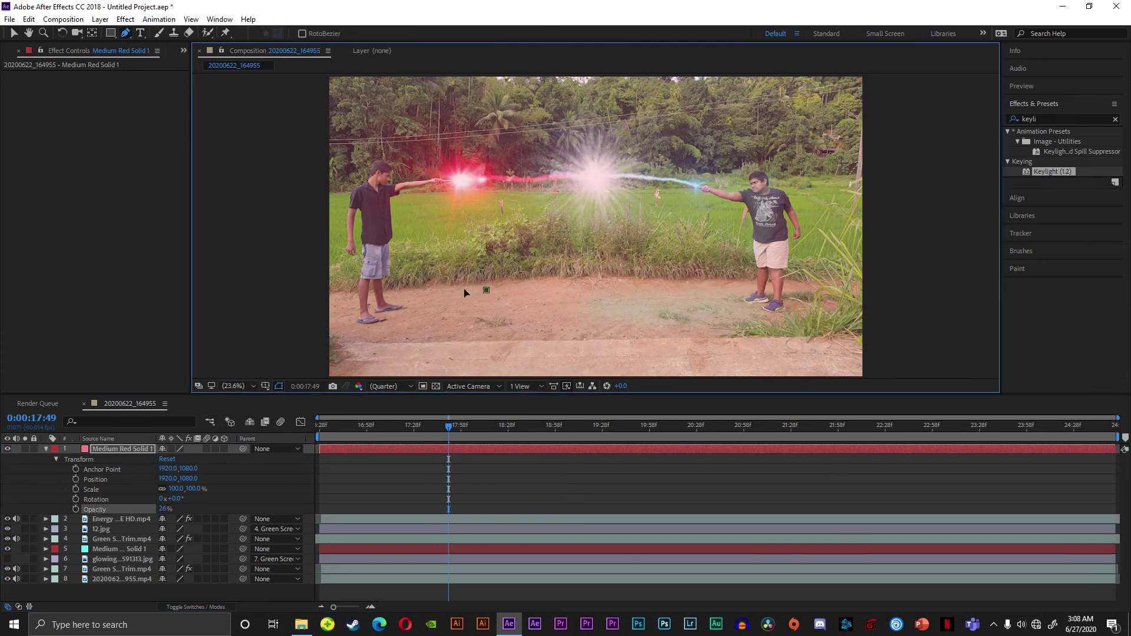
pyautogui.click(398, 295)
pyautogui.moveTo(381, 318); pyautogui.dragTo(392, 328)
pyautogui.moveTo(464, 331); pyautogui.dragTo(523, 309)
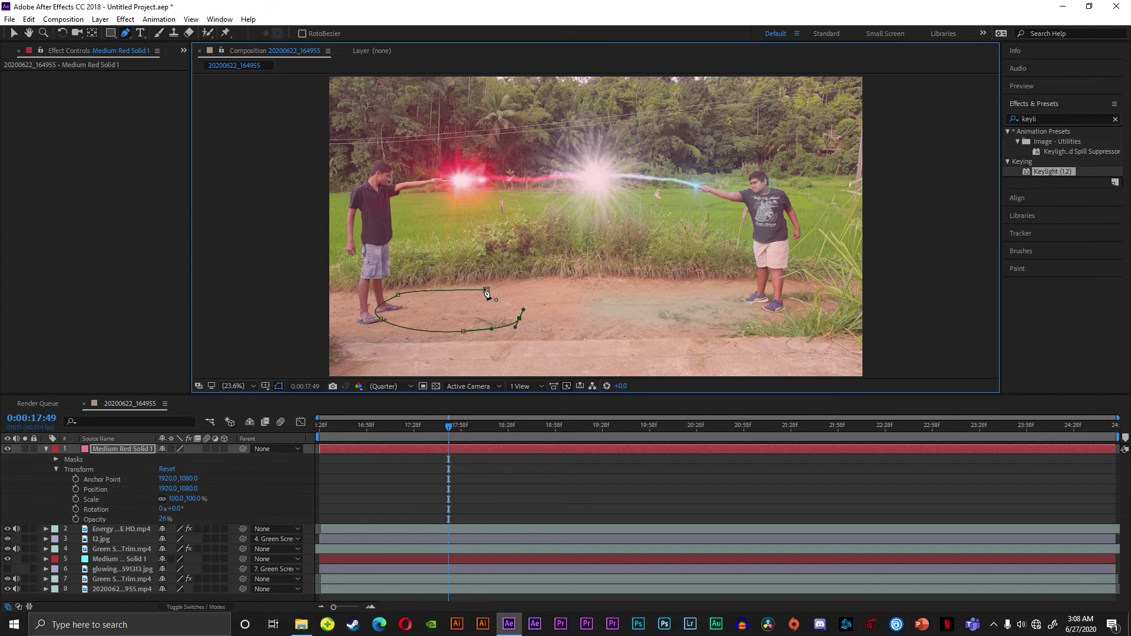
# - Close the ground mask and reshape it into a smooth oval
pyautogui.click(486, 290)
pyautogui.moveTo(401, 300)
pyautogui.mouseDown()
pyautogui.moveTo(412, 301)
pyautogui.moveTo(389, 324)
pyautogui.mouseUp()
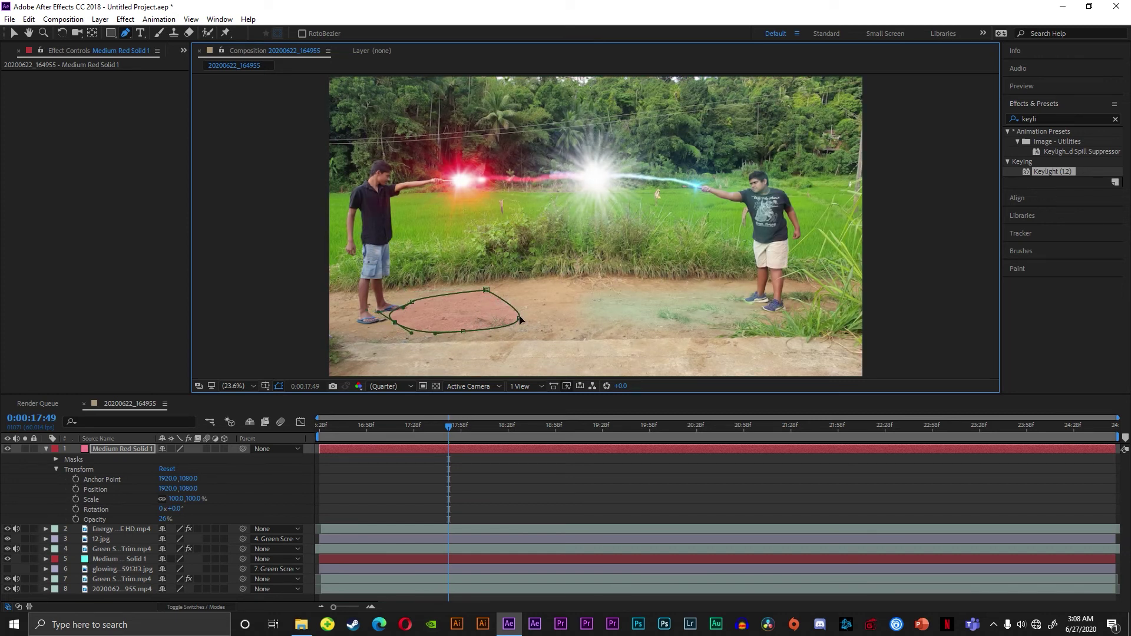
pyautogui.moveTo(520, 318)
pyautogui.mouseDown()
pyautogui.moveTo(532, 309)
pyautogui.moveTo(489, 295)
pyautogui.mouseUp()
# - Trace a second closed mask around the left boy's body and outstretched arm
pyautogui.moveTo(385, 164); pyautogui.dragTo(381, 266)
pyautogui.click(392, 238)
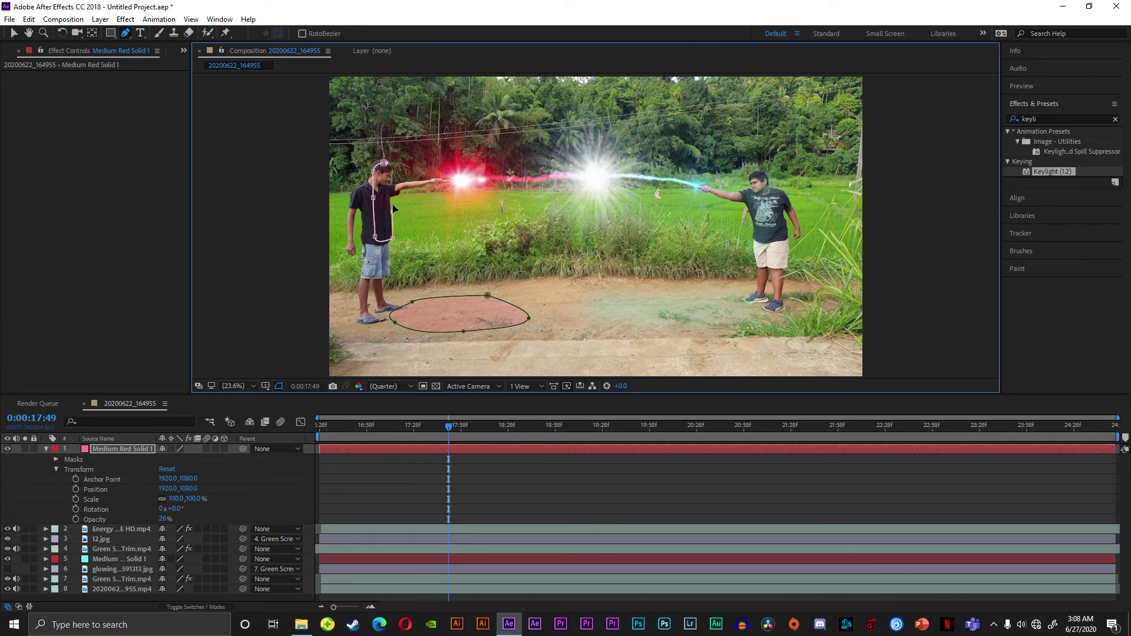
pyautogui.click(393, 212)
pyautogui.click(404, 190)
pyautogui.click(437, 182)
pyautogui.click(422, 178)
pyautogui.click(401, 181)
pyautogui.click(391, 183)
pyautogui.click(384, 163)
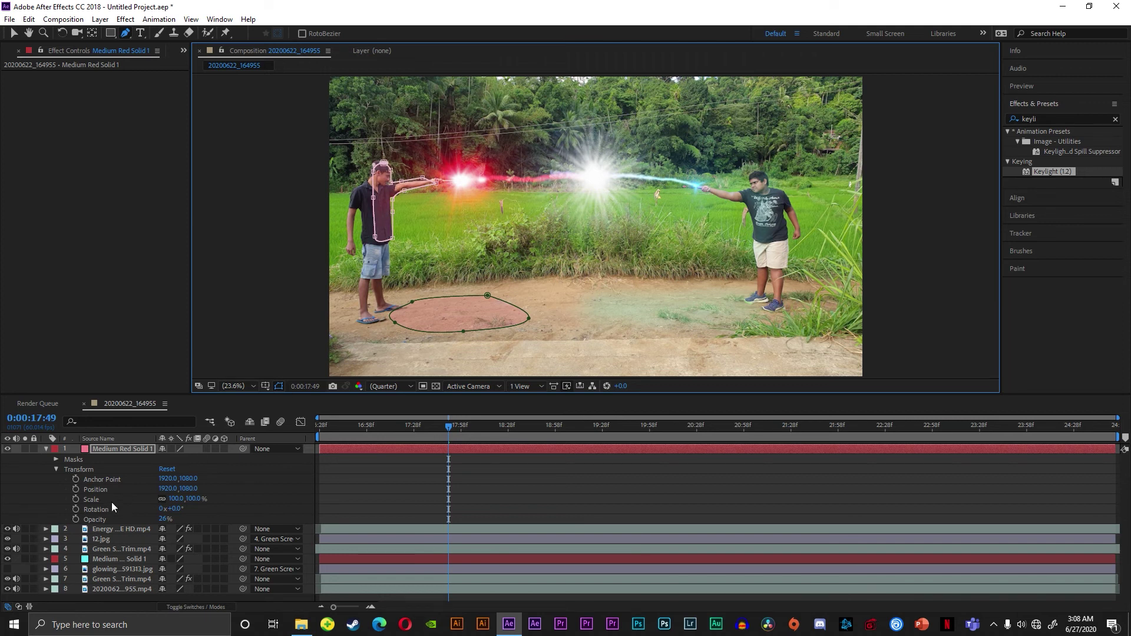
pyautogui.click(55, 460)
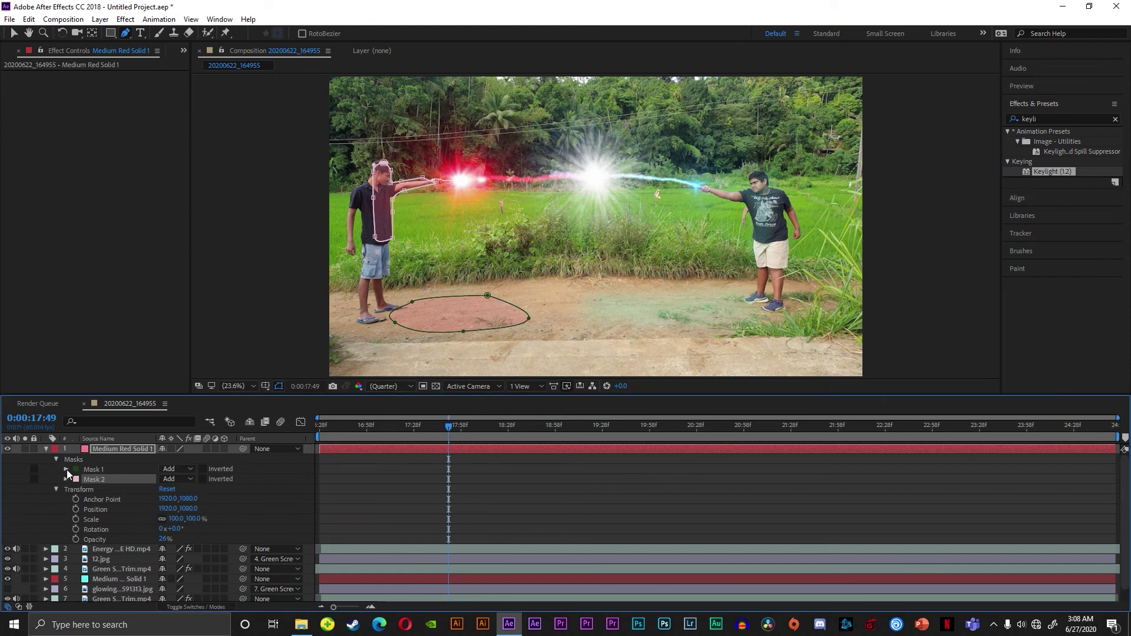
# - Feather the ground mask by 102 pixels and the body mask by 161 pixels
pyautogui.click(66, 469)
pyautogui.moveTo(173, 491)
pyautogui.mouseDown()
pyautogui.moveTo(292, 502)
pyautogui.moveTo(251, 511)
pyautogui.mouseUp()
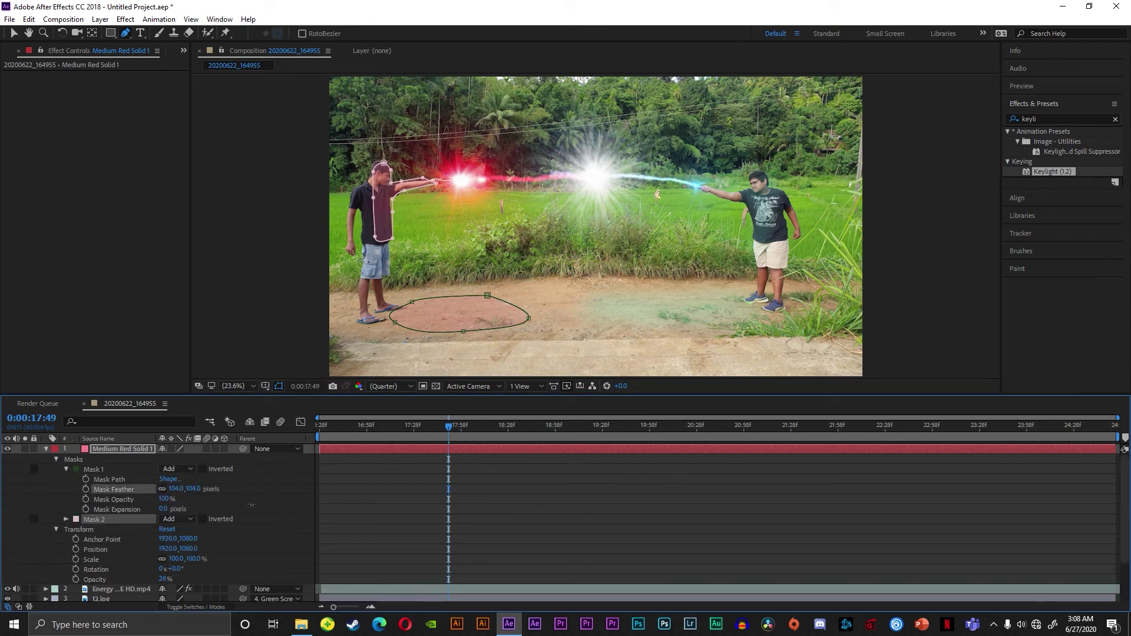
pyautogui.click(65, 519)
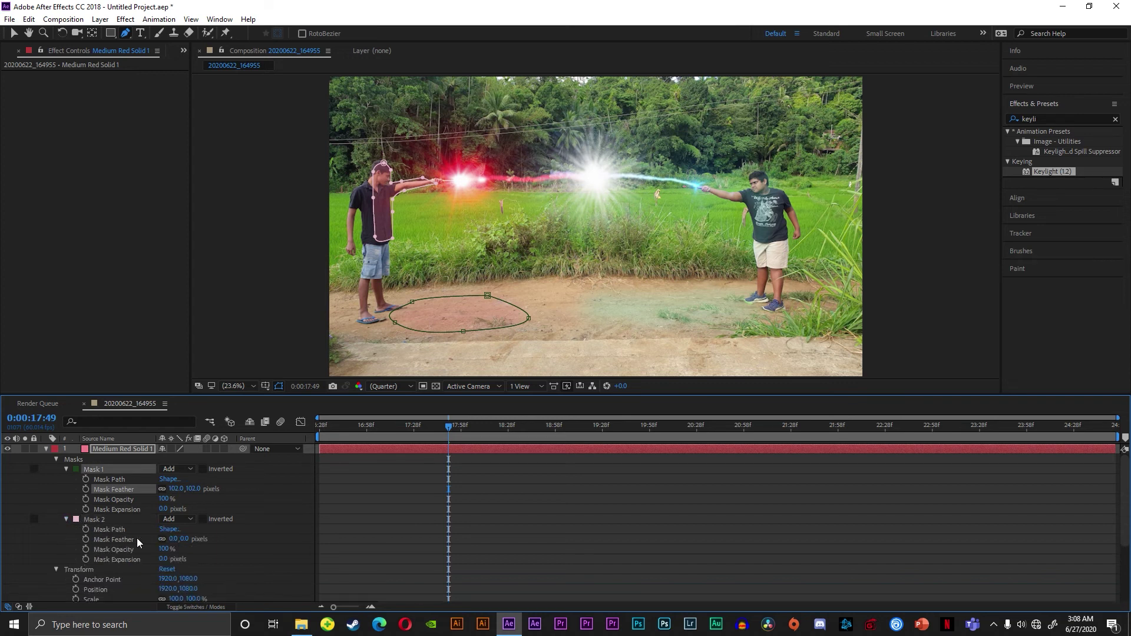
pyautogui.moveTo(173, 539); pyautogui.dragTo(288, 559)
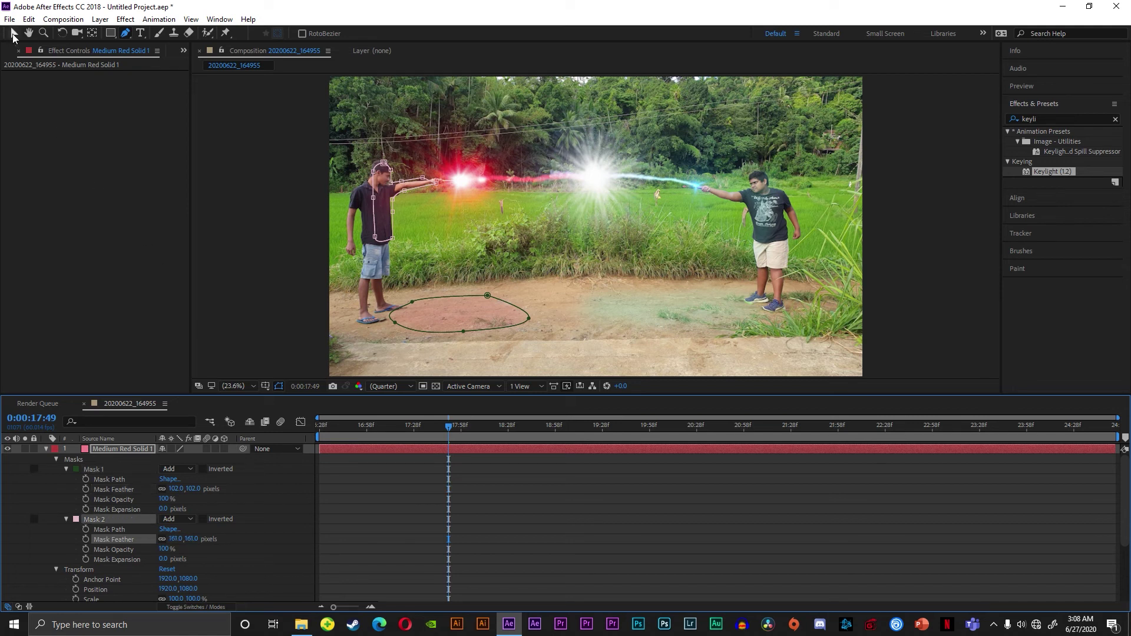
pyautogui.click(14, 33)
pyautogui.click(46, 449)
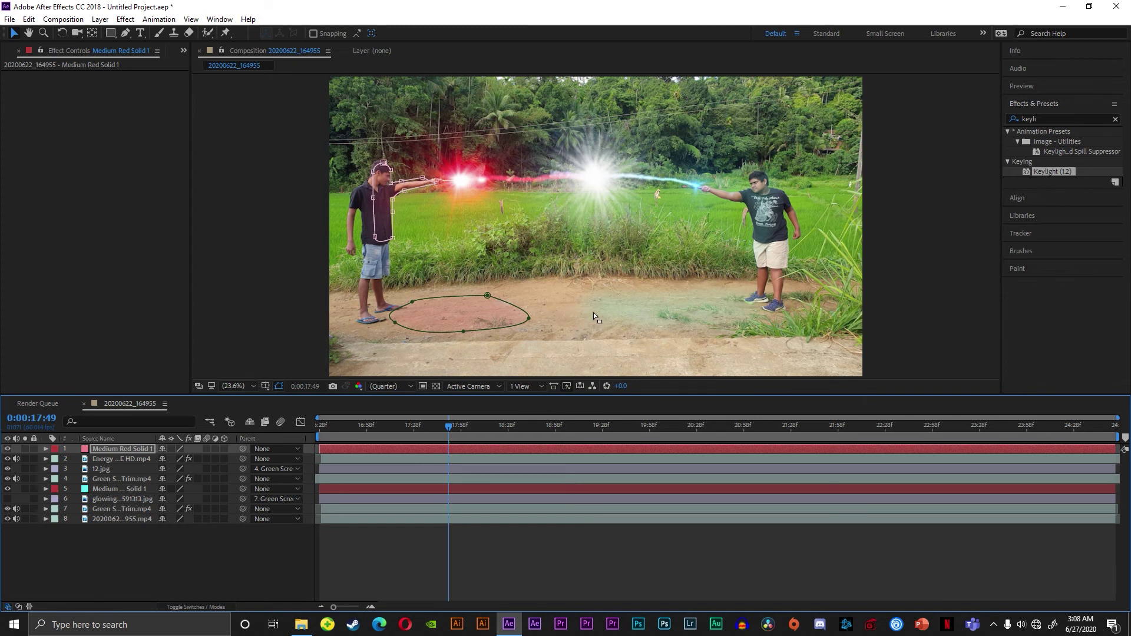
# - Create a new white solid layer, White Solid 1
pyautogui.click(100, 19)
pyautogui.moveTo(283, 33)
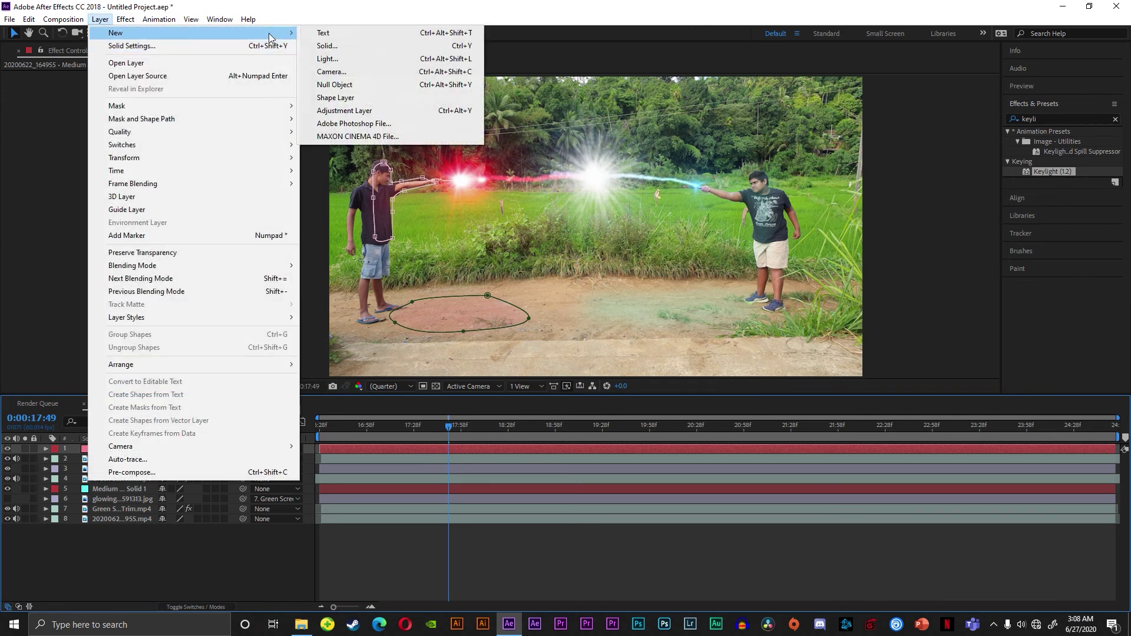
pyautogui.click(332, 46)
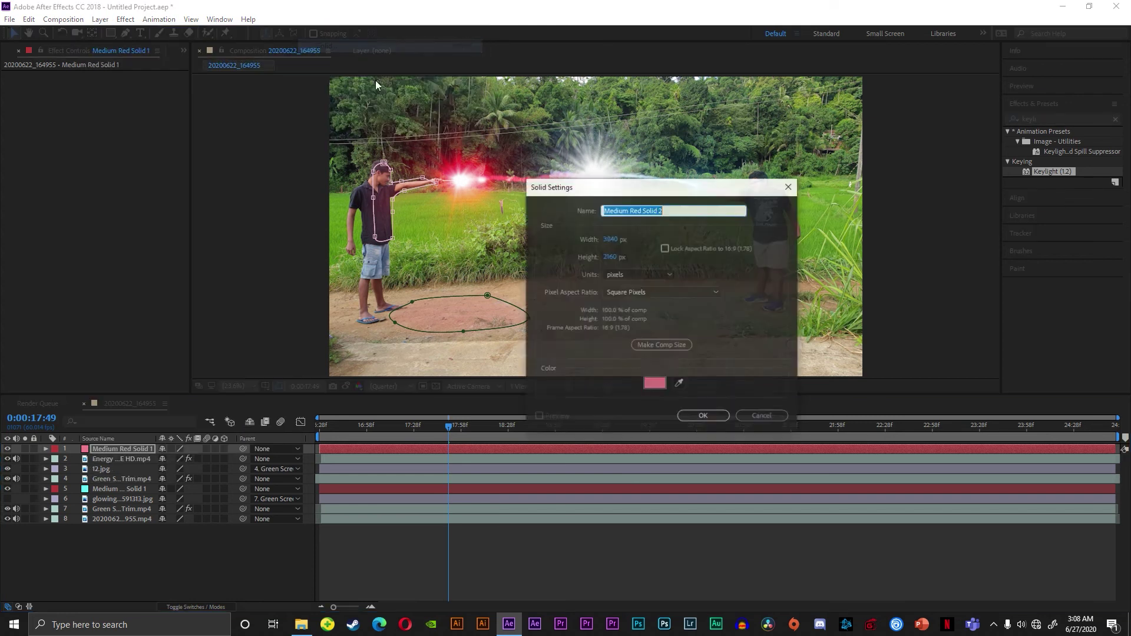
pyautogui.click(649, 384)
pyautogui.click(449, 270)
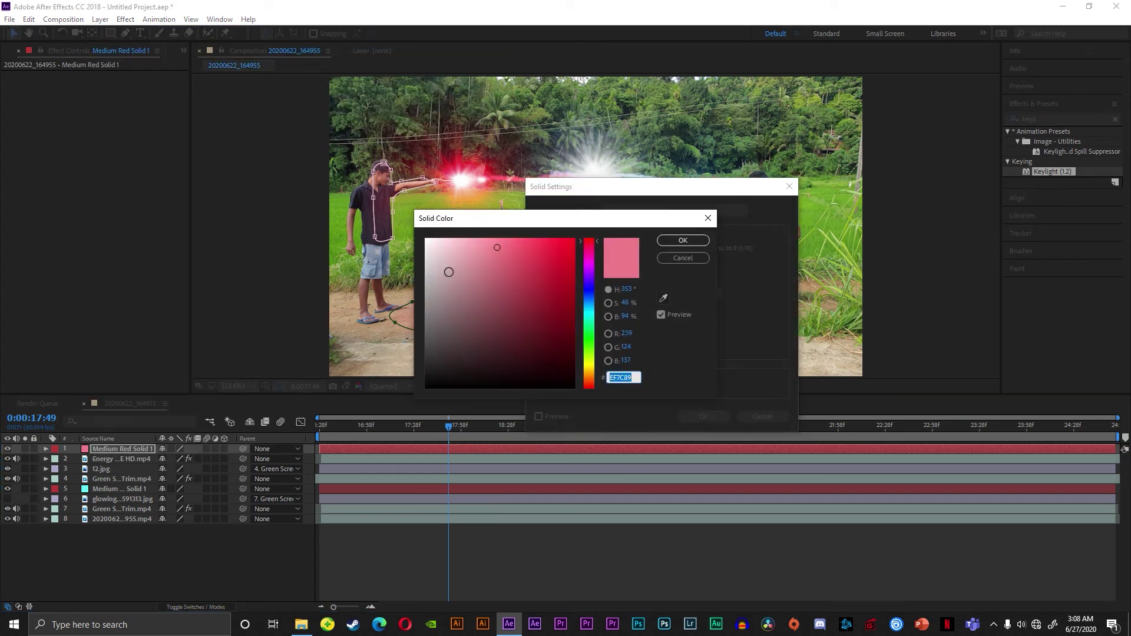
pyautogui.click(695, 242)
pyautogui.click(702, 417)
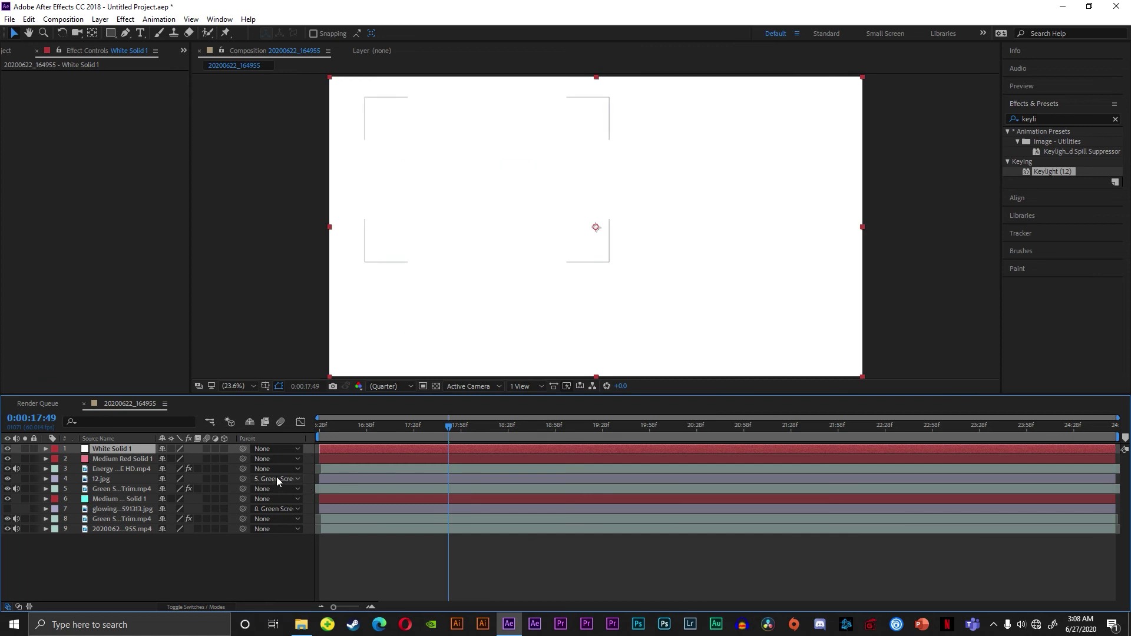
# - Lower White Solid 1's opacity to 22%
pyautogui.click(45, 449)
pyautogui.click(56, 459)
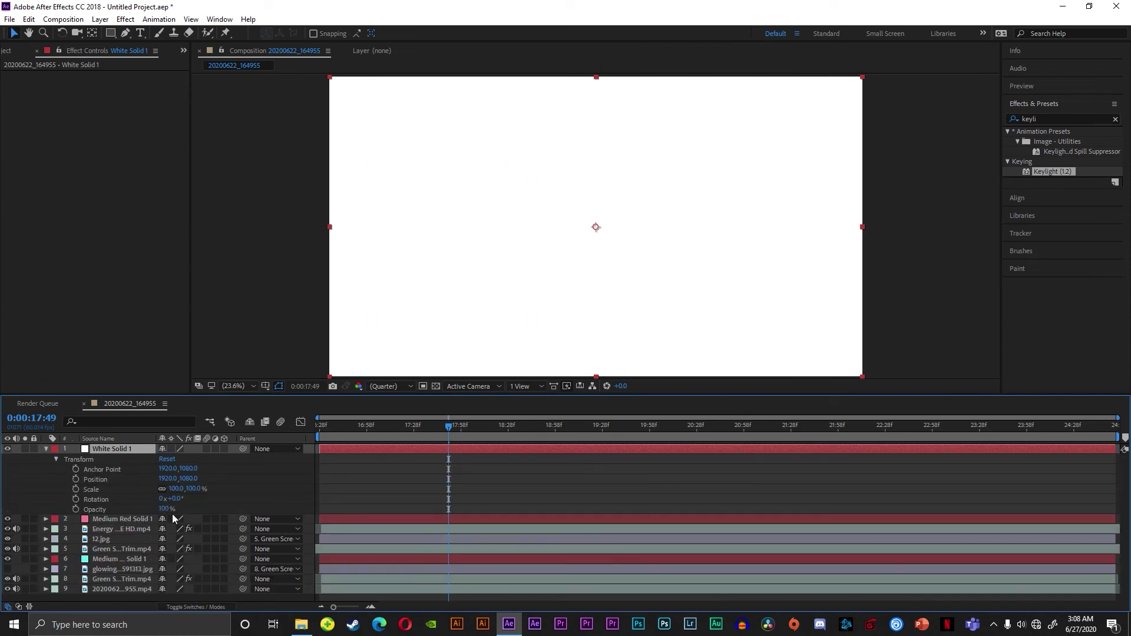
pyautogui.moveTo(163, 510); pyautogui.dragTo(121, 514)
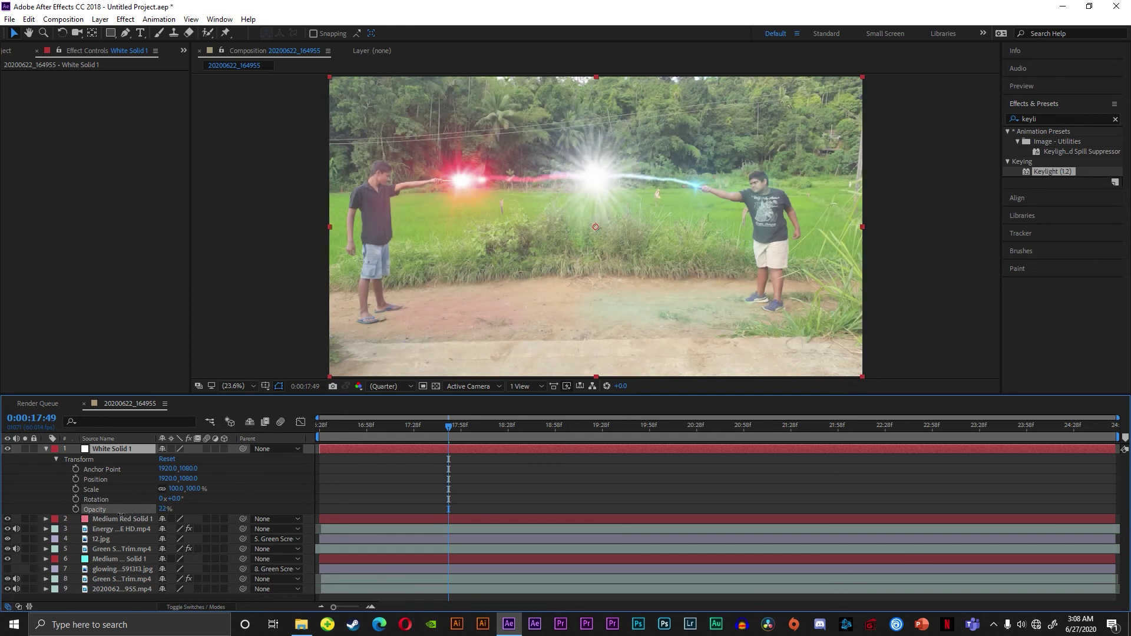
pyautogui.click(125, 34)
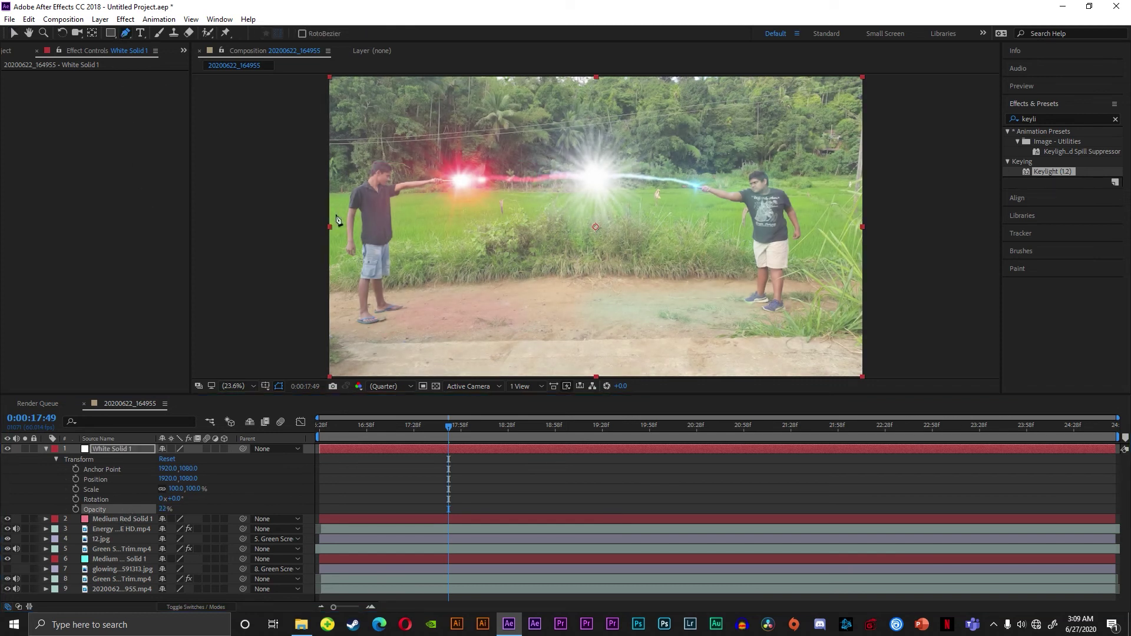
# - Draw a closed elliptical mask on the ground between the two duellists
pyautogui.click(570, 291)
pyautogui.click(519, 307)
pyautogui.click(526, 335)
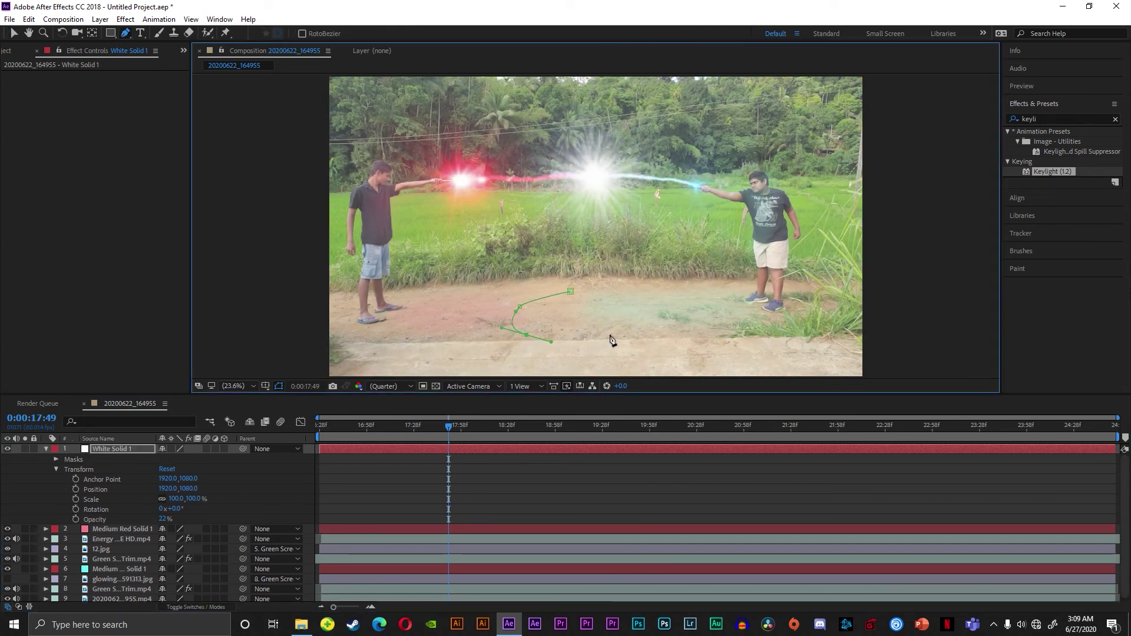
pyautogui.click(609, 334)
pyautogui.click(627, 306)
pyautogui.click(570, 291)
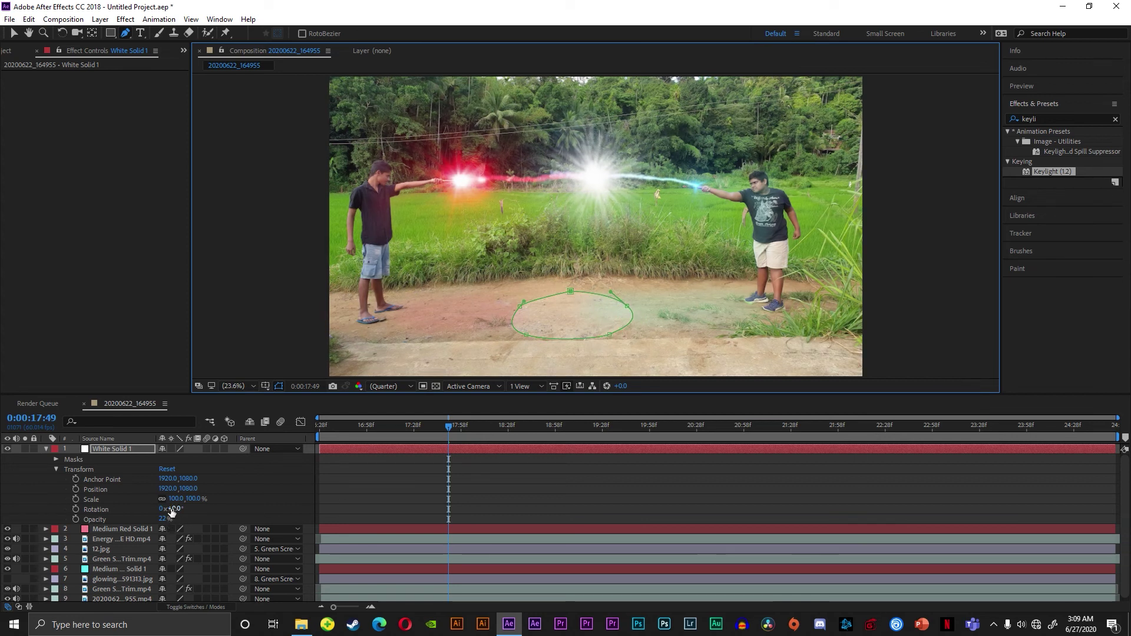
# - Set the white solid's Mask 1 feather to 145 pixels and collapse the layer
pyautogui.click(56, 459)
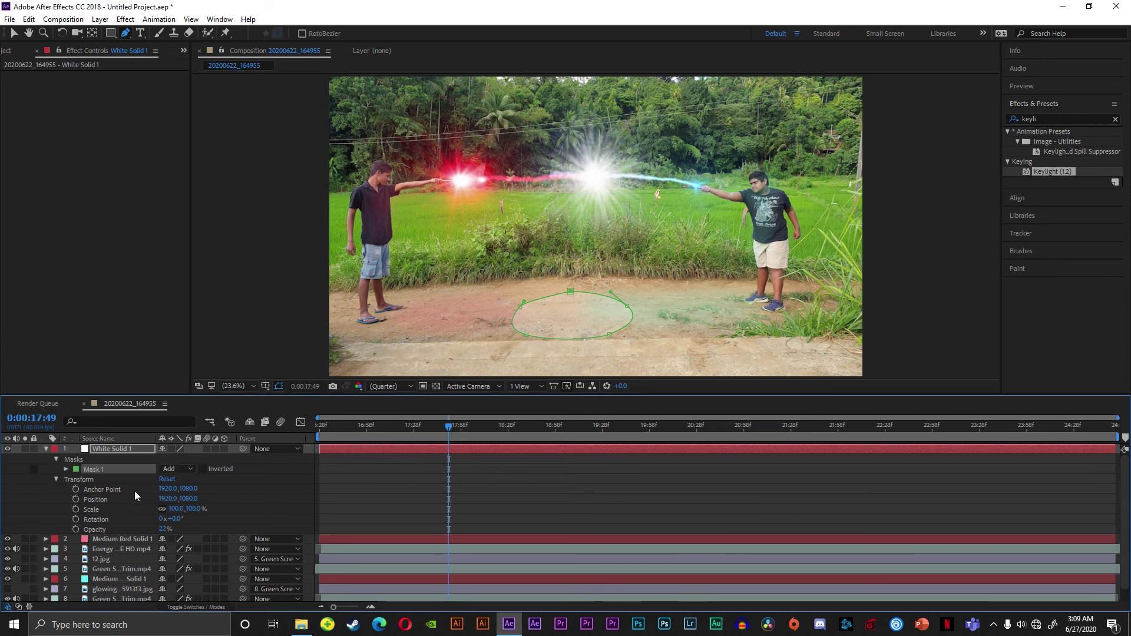
pyautogui.click(65, 469)
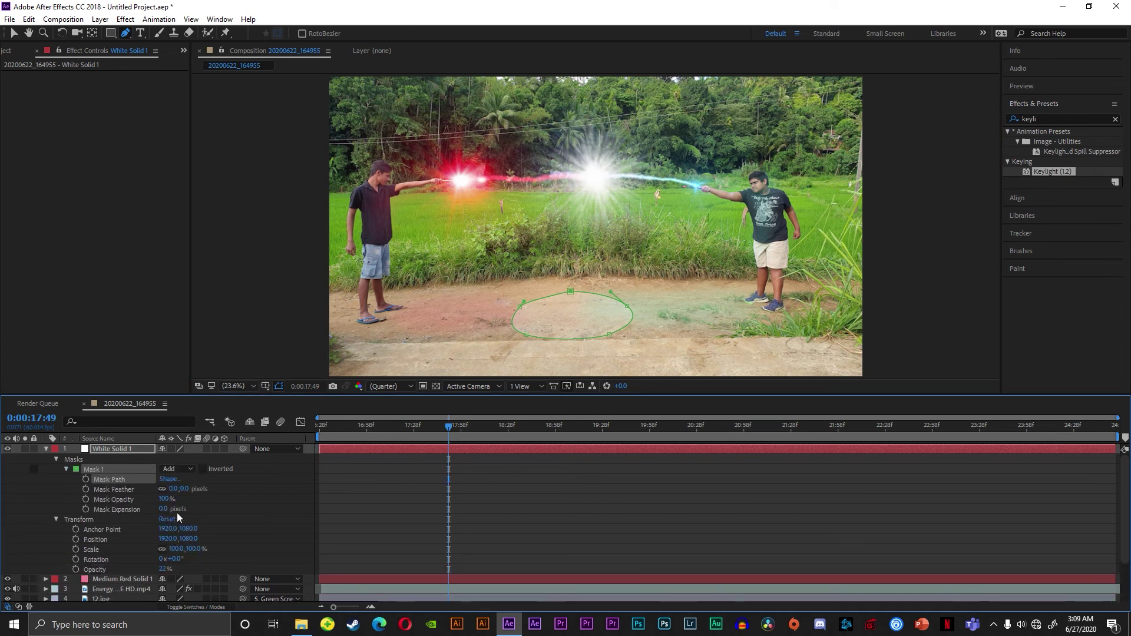
pyautogui.moveTo(173, 489); pyautogui.dragTo(282, 505)
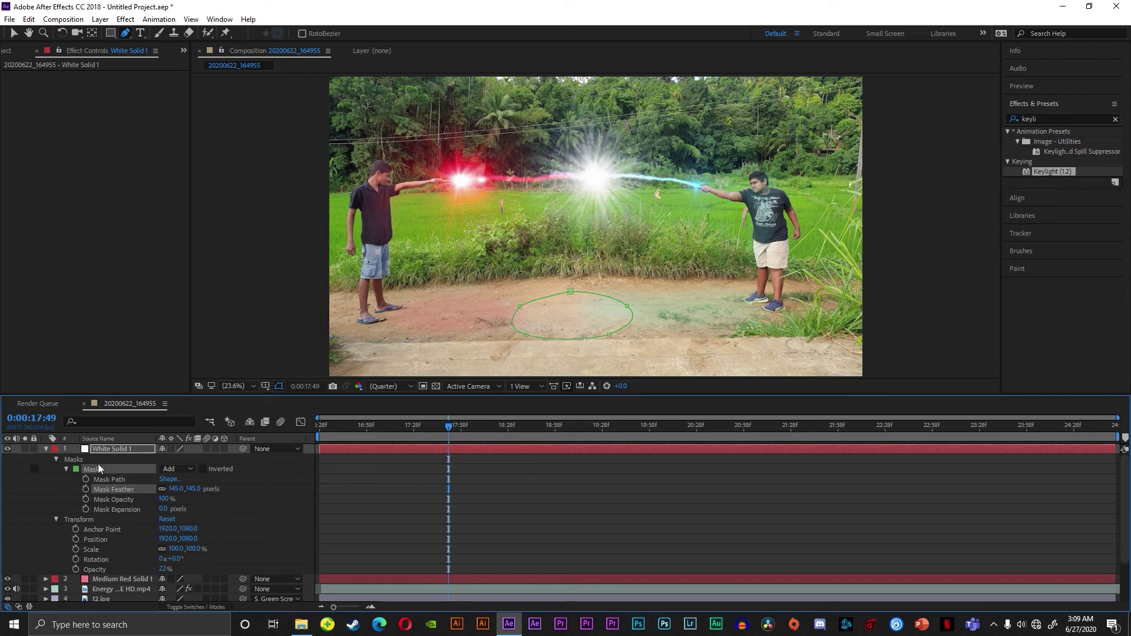
pyautogui.click(47, 449)
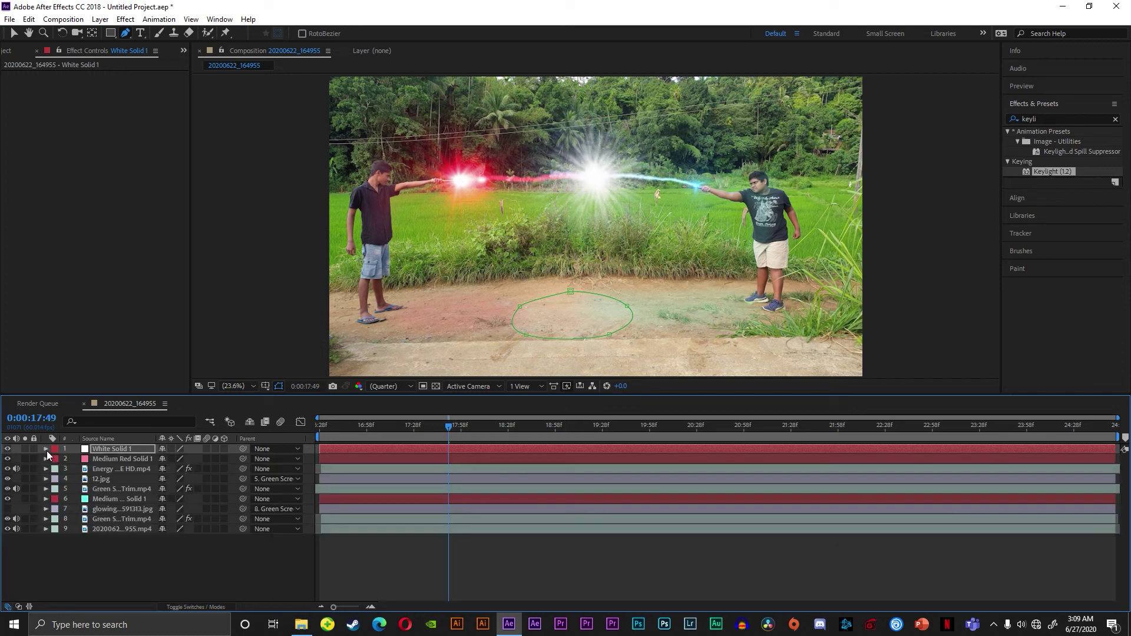
# - Apply Lumetri Color to the background footage and raise Exposure to 1.1
pyautogui.click(99, 547)
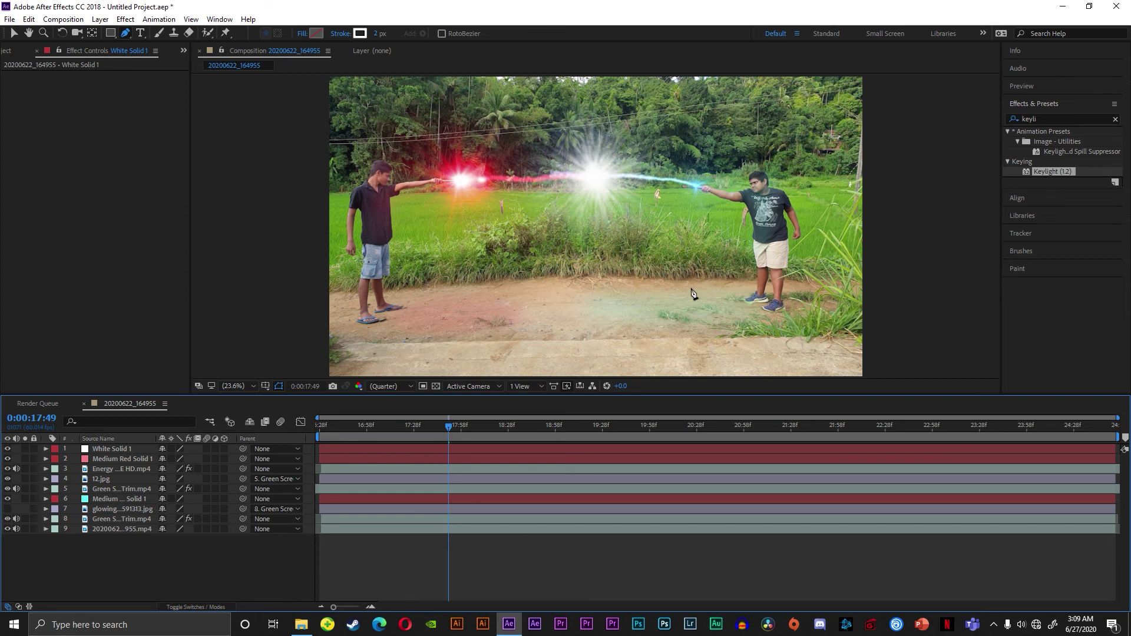
pyautogui.click(1073, 119)
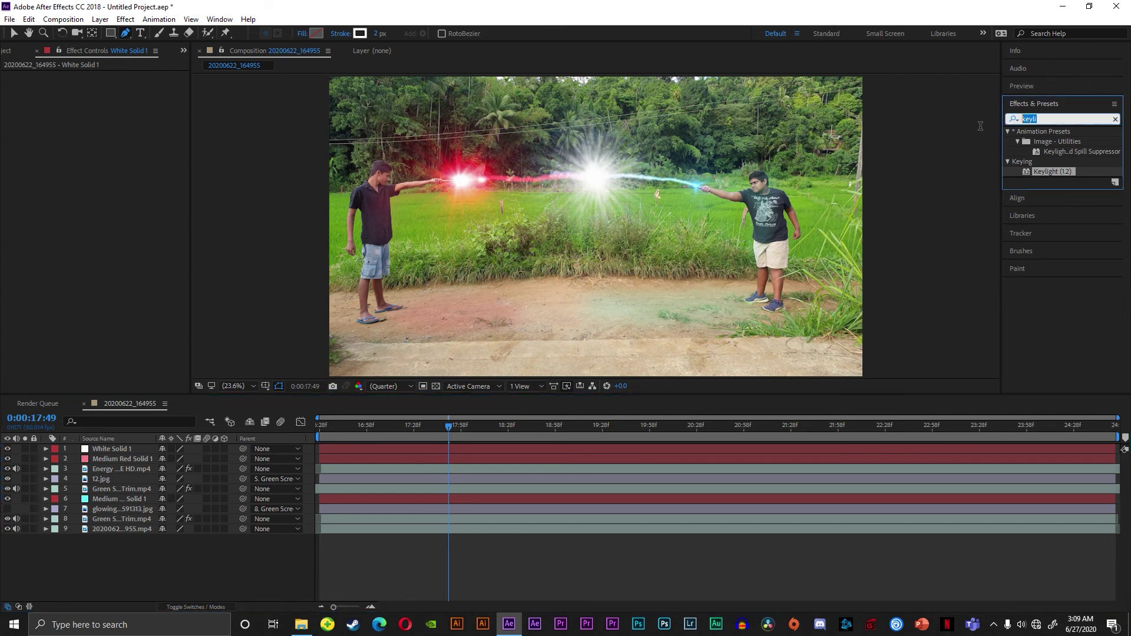
pyautogui.write('lu')
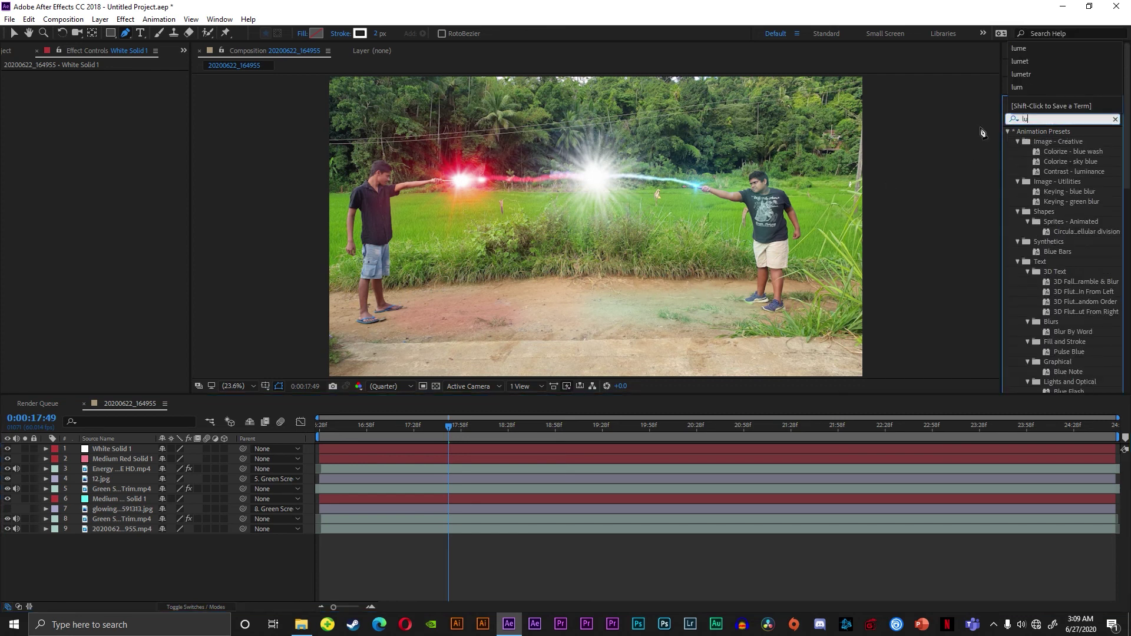
pyautogui.write('m')
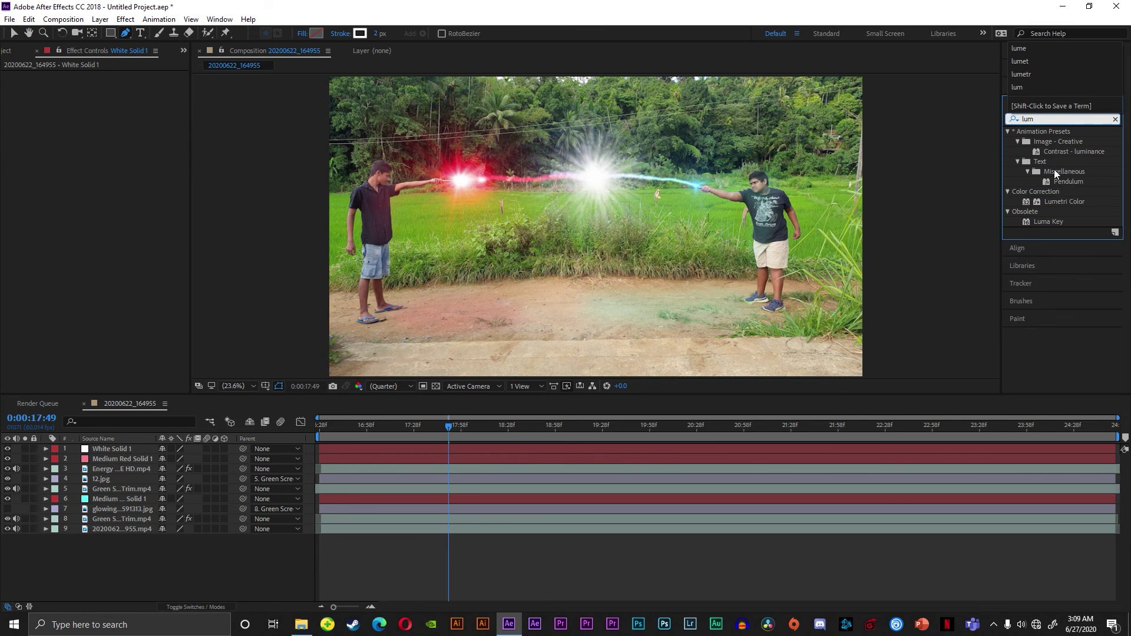
pyautogui.write('e')
pyautogui.moveTo(1065, 141); pyautogui.dragTo(426, 532)
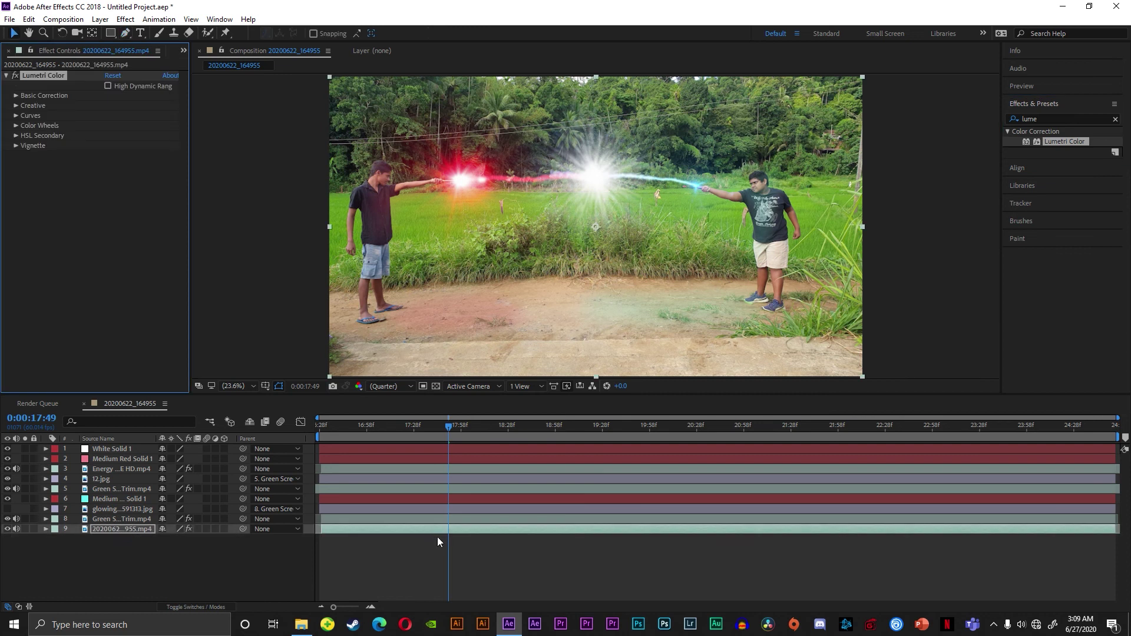
pyautogui.click(16, 95)
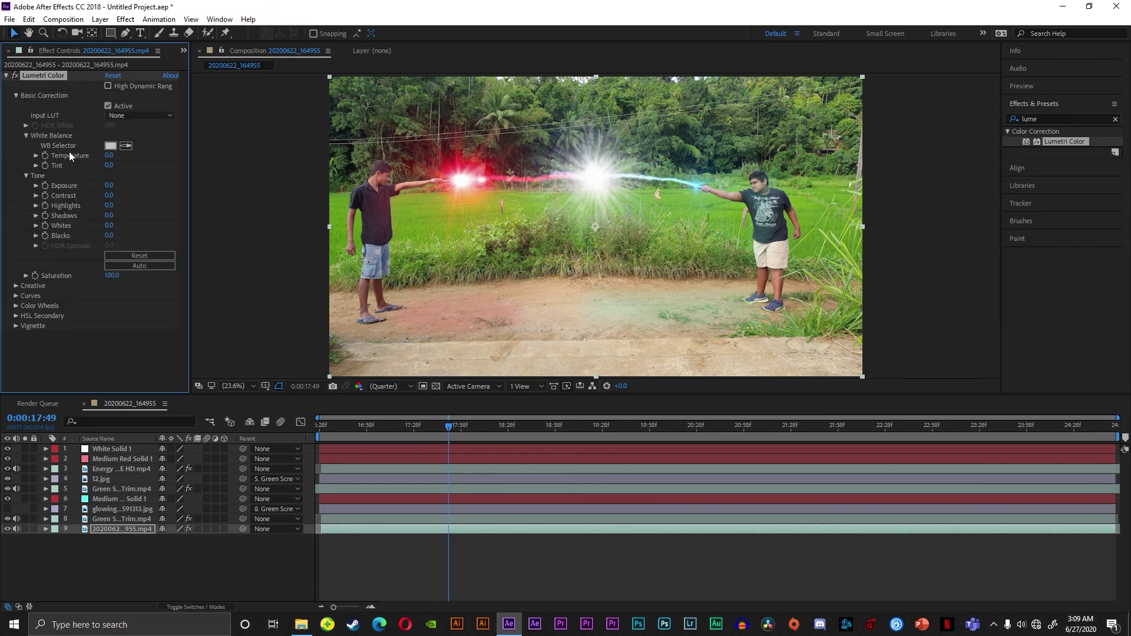
pyautogui.moveTo(108, 185); pyautogui.dragTo(120, 188)
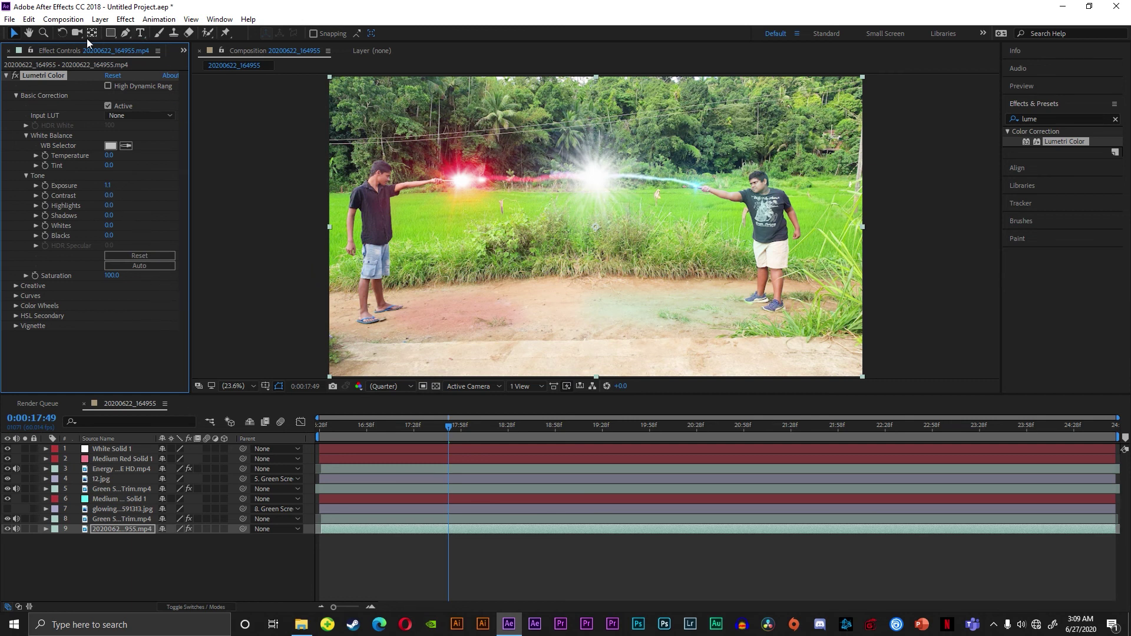
# - Draw a closed, curved Pen mask around the ground below the beams on the footage layer
pyautogui.click(126, 36)
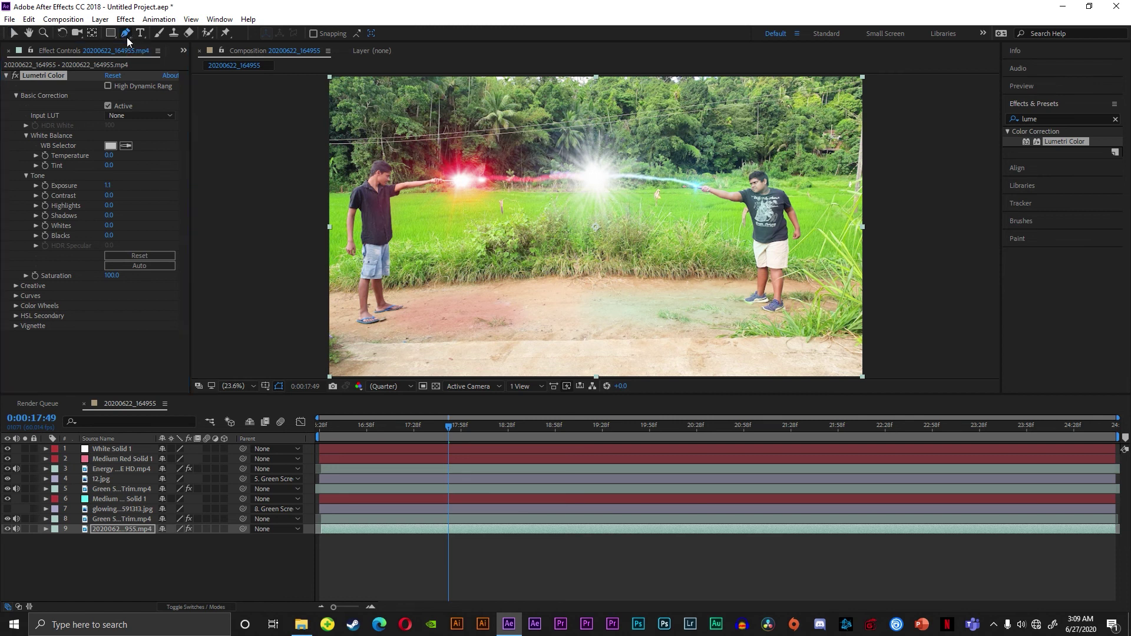
pyautogui.click(630, 288)
pyautogui.click(434, 289)
pyautogui.click(407, 306)
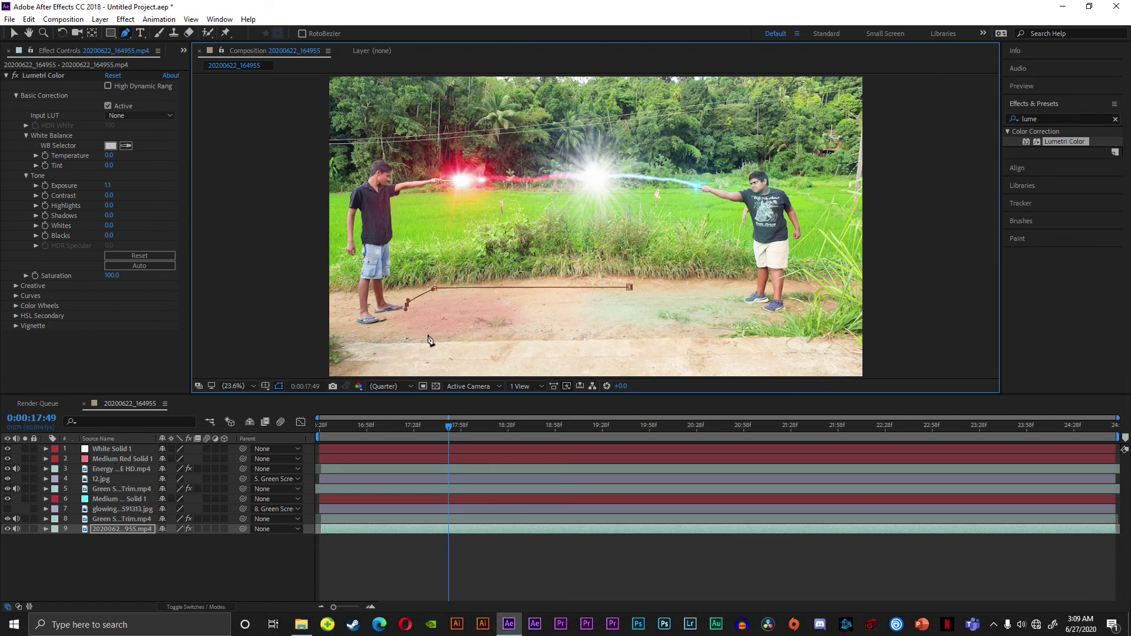
pyautogui.moveTo(438, 330); pyautogui.dragTo(449, 332)
pyautogui.moveTo(539, 331); pyautogui.dragTo(566, 332)
pyautogui.moveTo(665, 328)
pyautogui.mouseDown()
pyautogui.moveTo(699, 328)
pyautogui.moveTo(709, 290)
pyautogui.mouseUp()
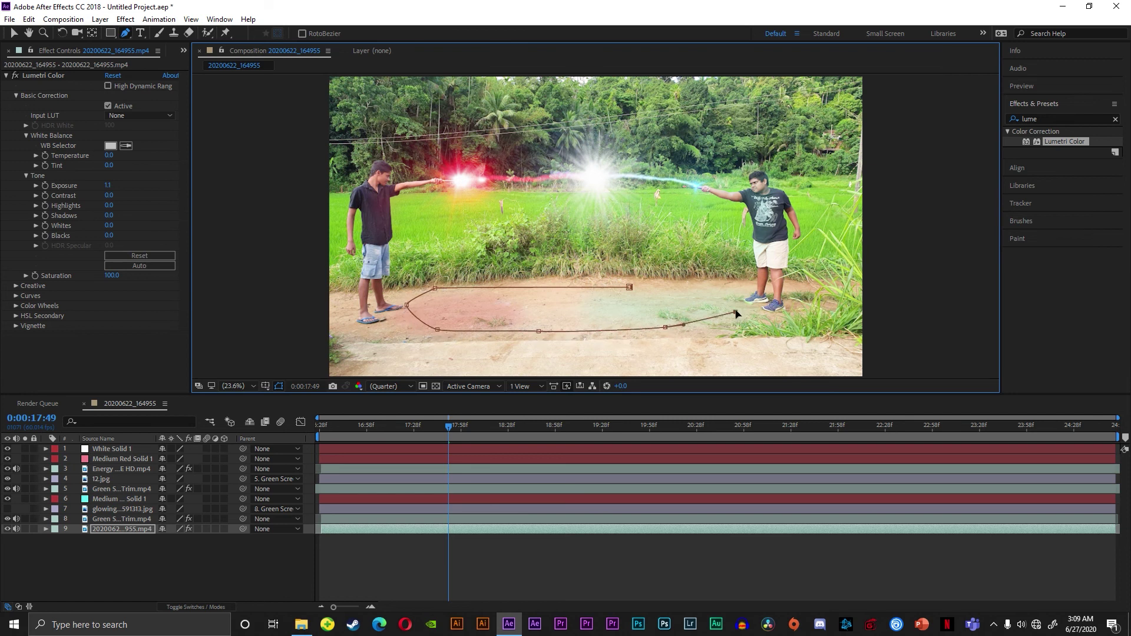
pyautogui.click(629, 287)
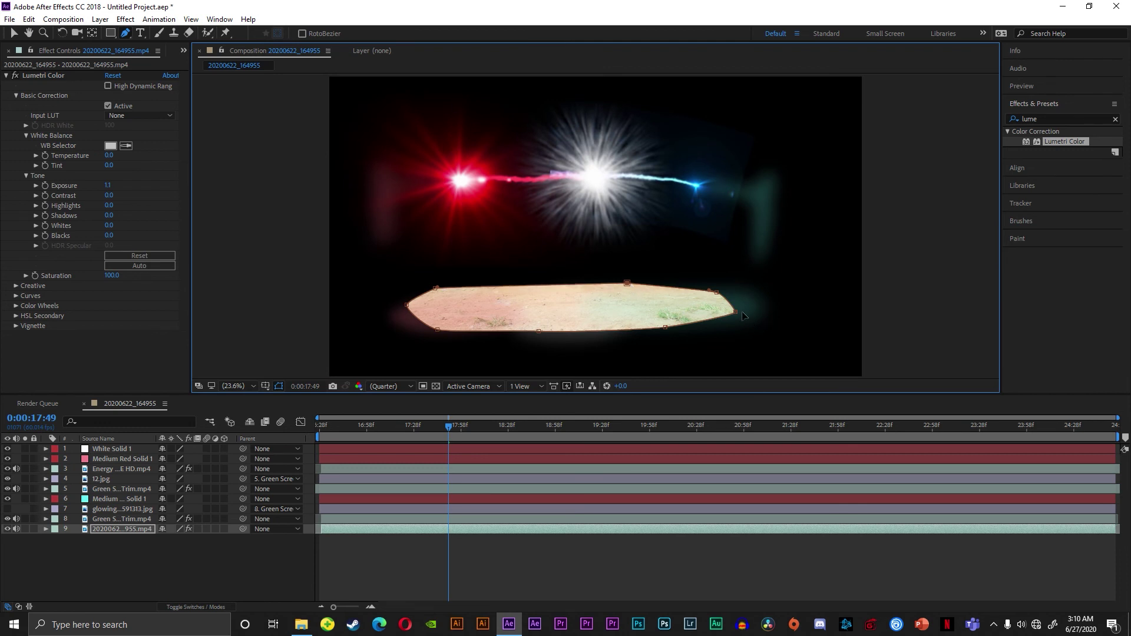
pyautogui.moveTo(735, 312); pyautogui.dragTo(720, 290)
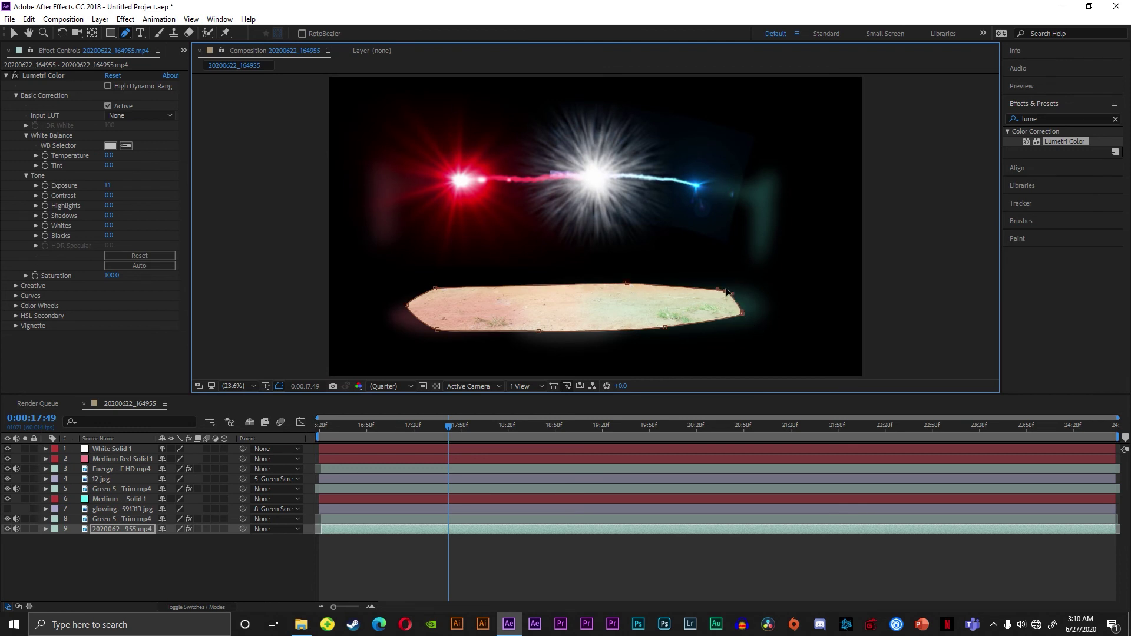
# - Raise Mask 1's feather to about 310 pixels so the surrounding scene fades to black
pyautogui.click(47, 529)
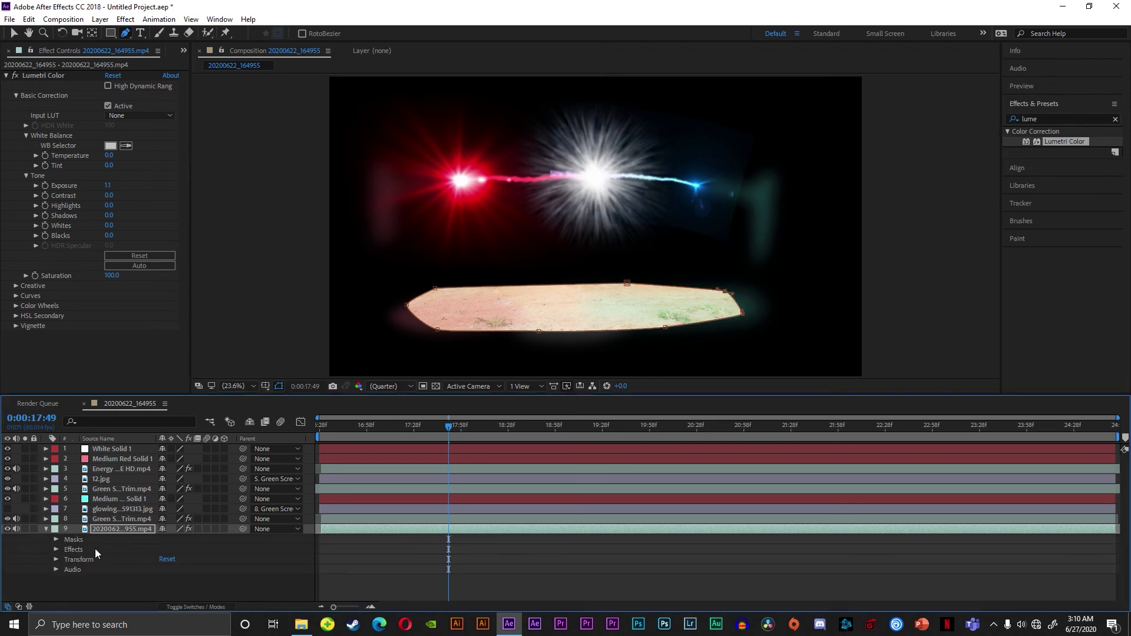
pyautogui.click(55, 541)
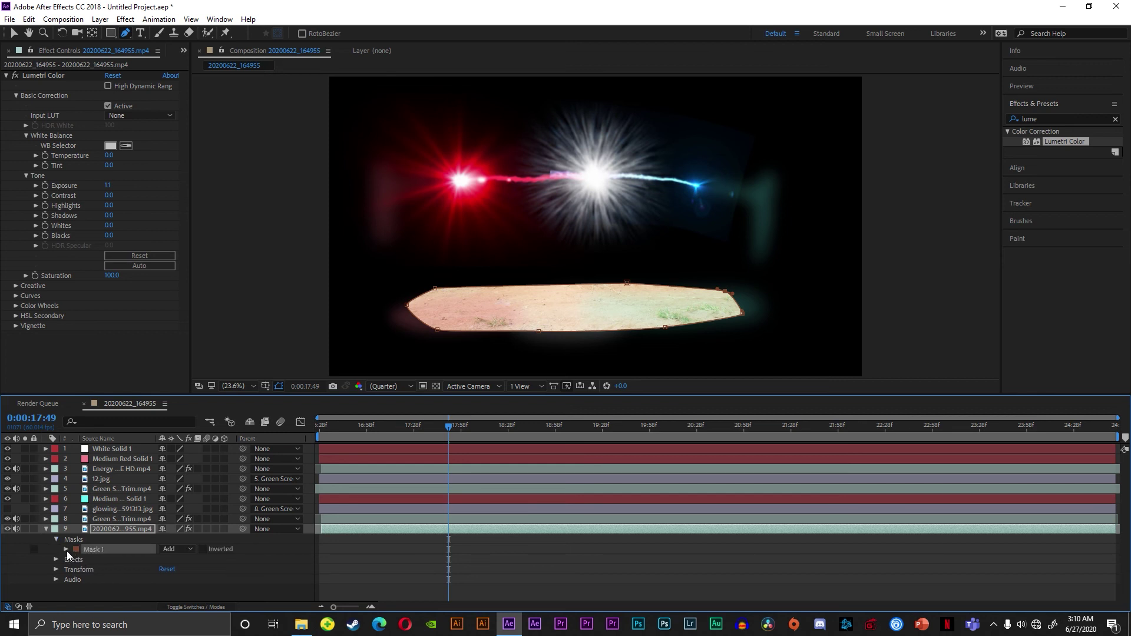
pyautogui.click(66, 550)
pyautogui.moveTo(172, 569); pyautogui.dragTo(381, 591)
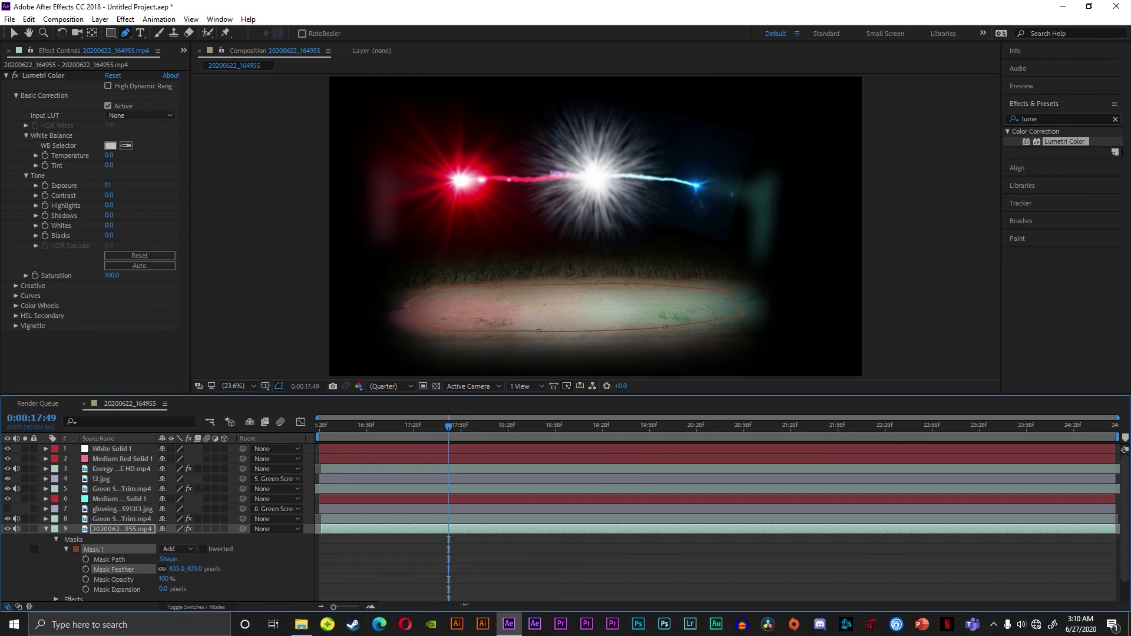
pyautogui.moveTo(381, 591)
pyautogui.mouseDown()
pyautogui.moveTo(421, 600)
pyautogui.moveTo(388, 601)
pyautogui.mouseUp()
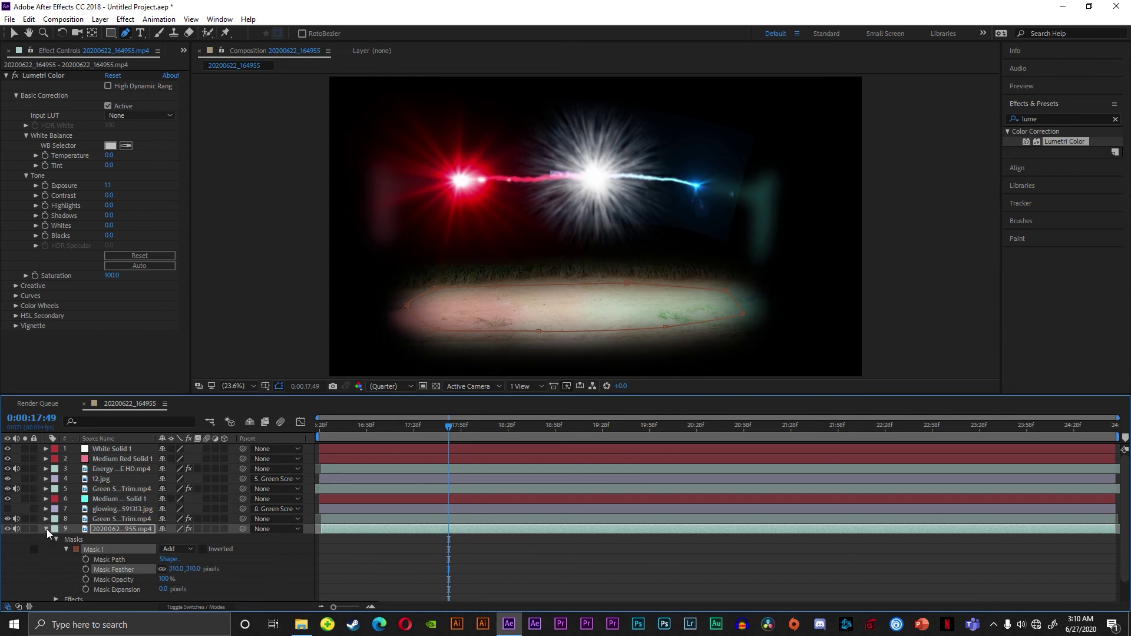
# - Set the footage layer's Lumetri Color Mask Reference 1 to Mask 1, then collapse Lumetri Color
pyautogui.scroll(-2, 48, 532)
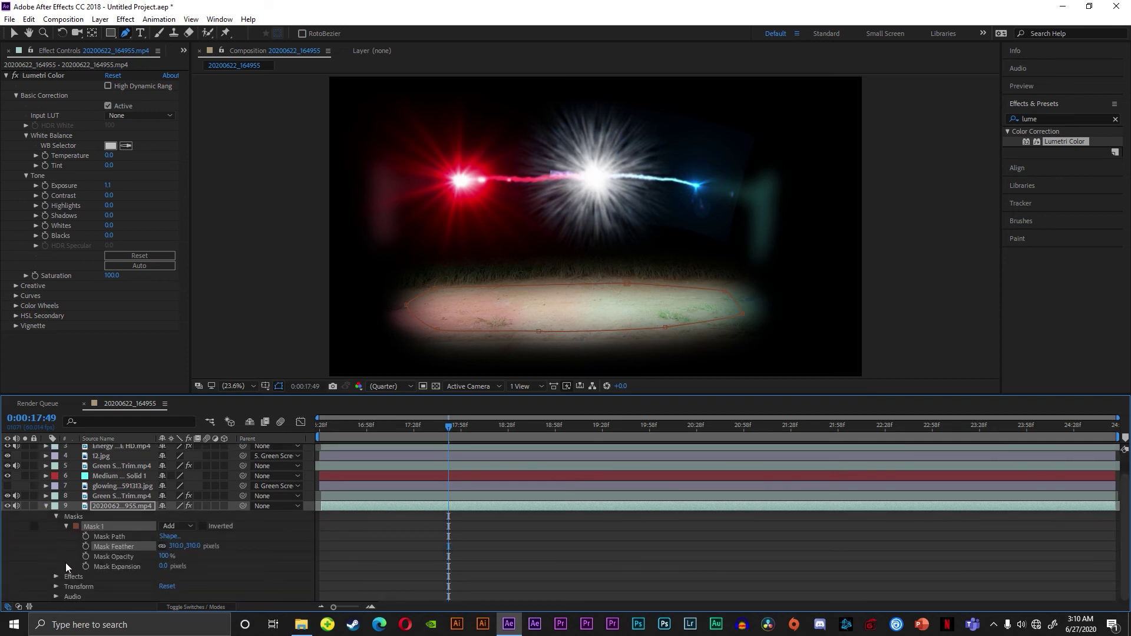
pyautogui.click(57, 576)
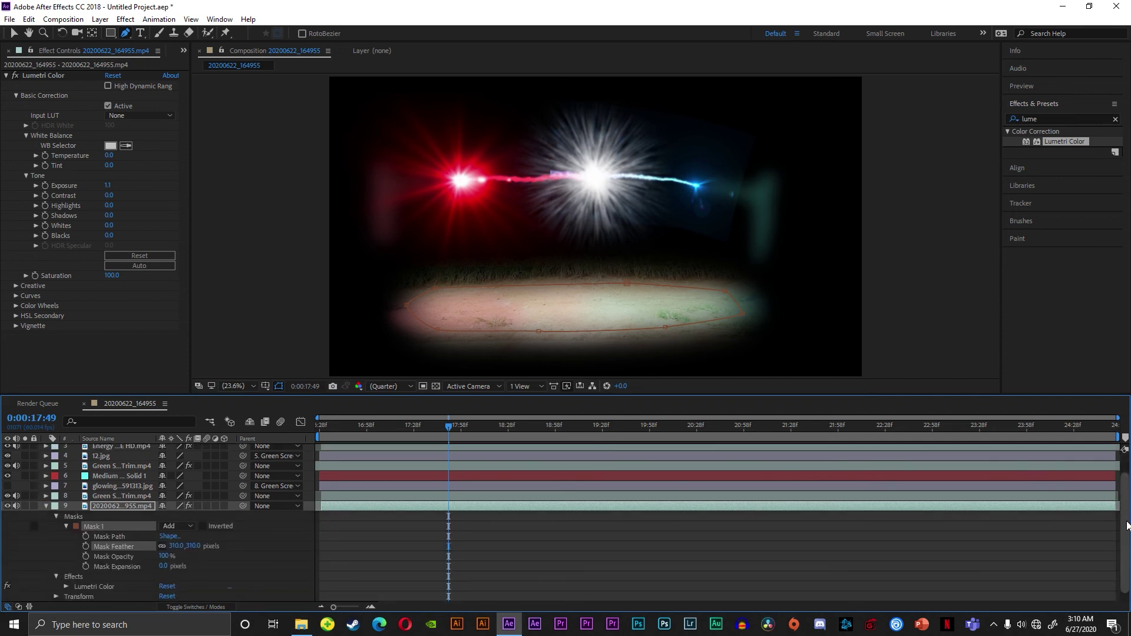
pyautogui.scroll(-1, 1127, 526)
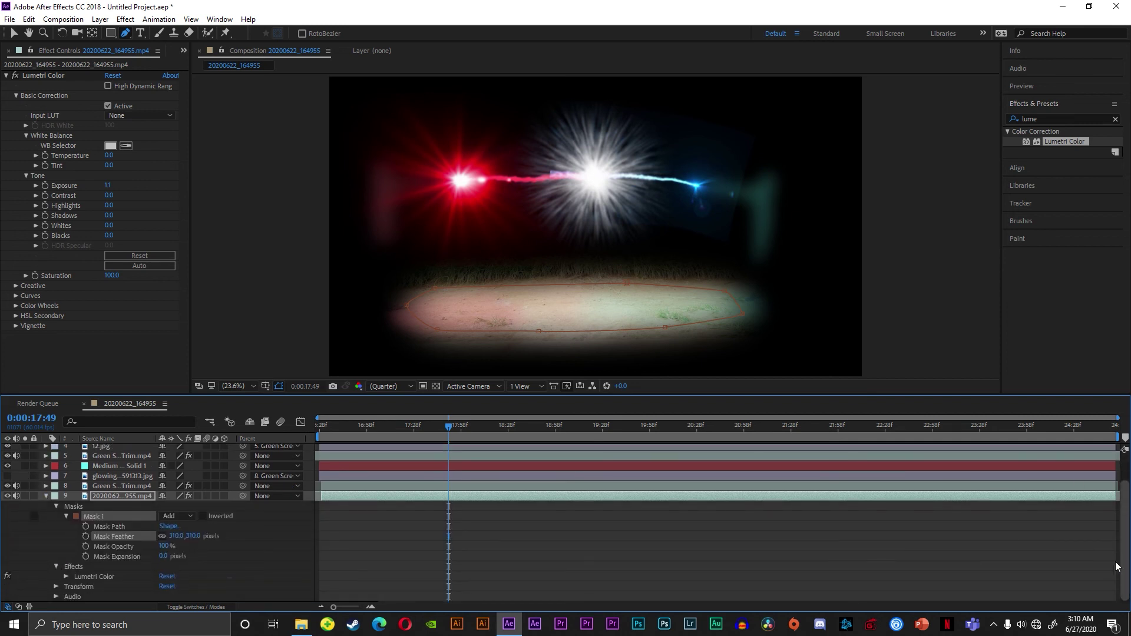
pyautogui.click(67, 576)
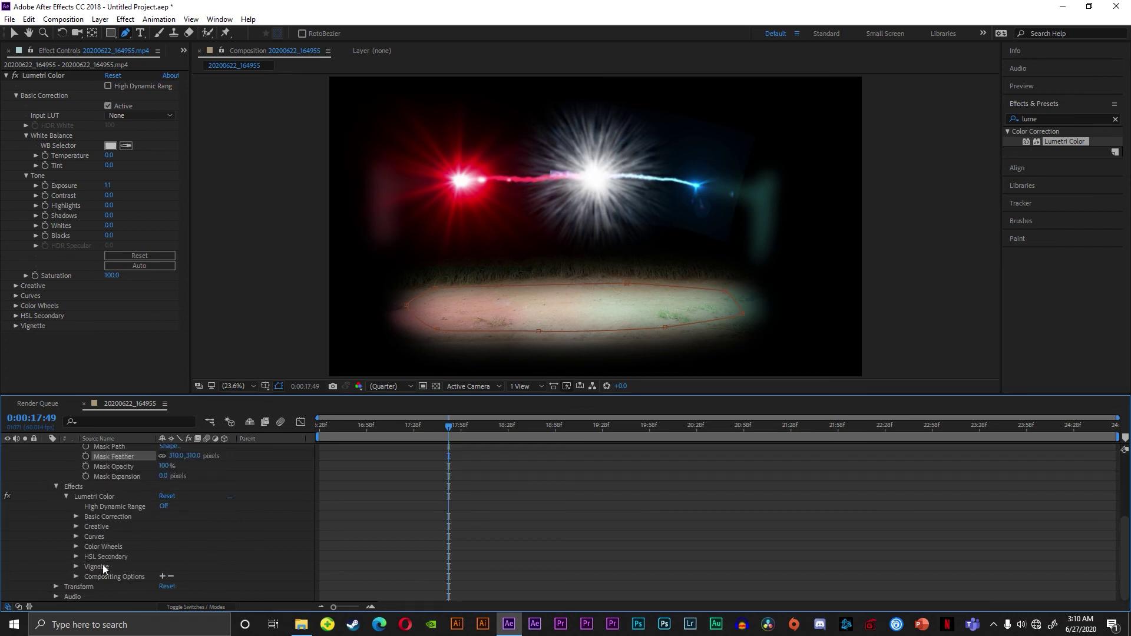
pyautogui.click(163, 576)
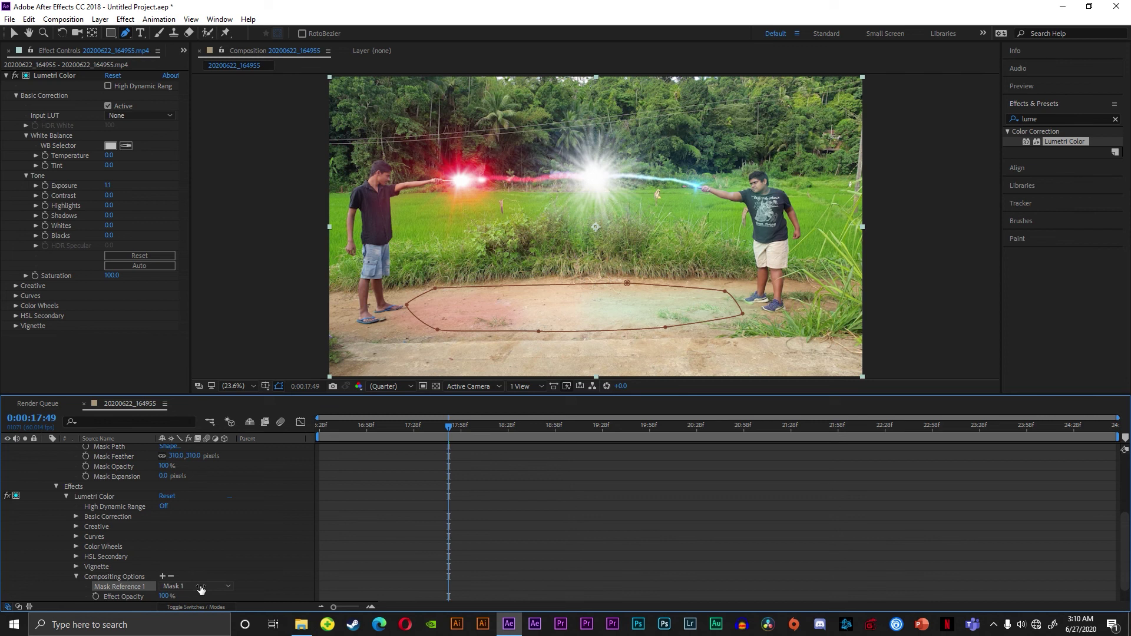
pyautogui.click(230, 589)
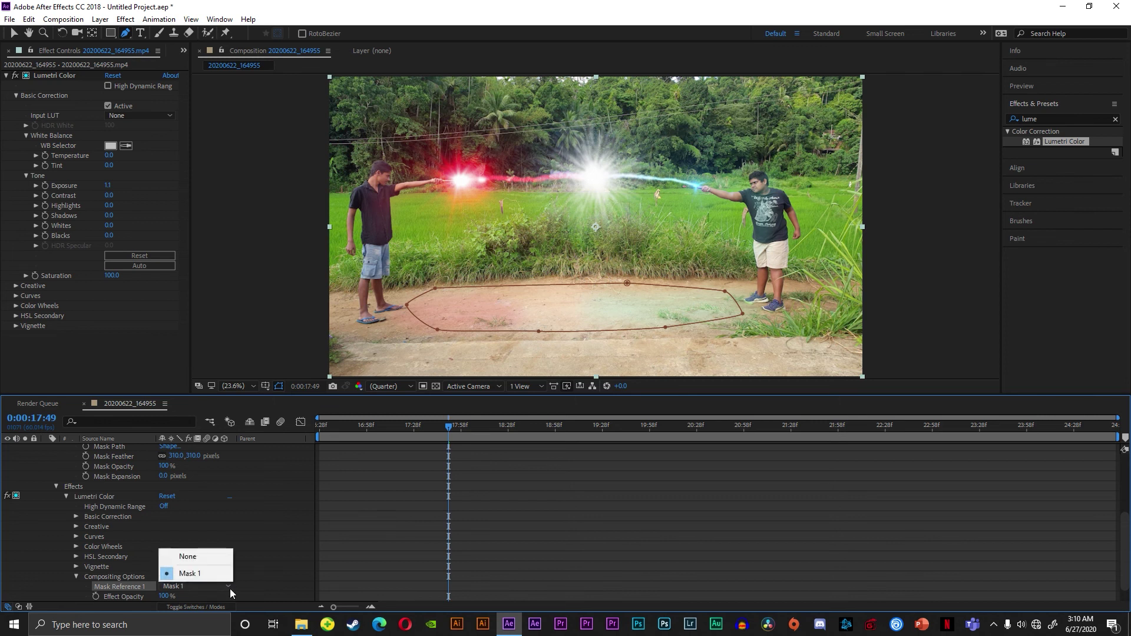
pyautogui.click(230, 588)
pyautogui.click(230, 589)
pyautogui.click(61, 497)
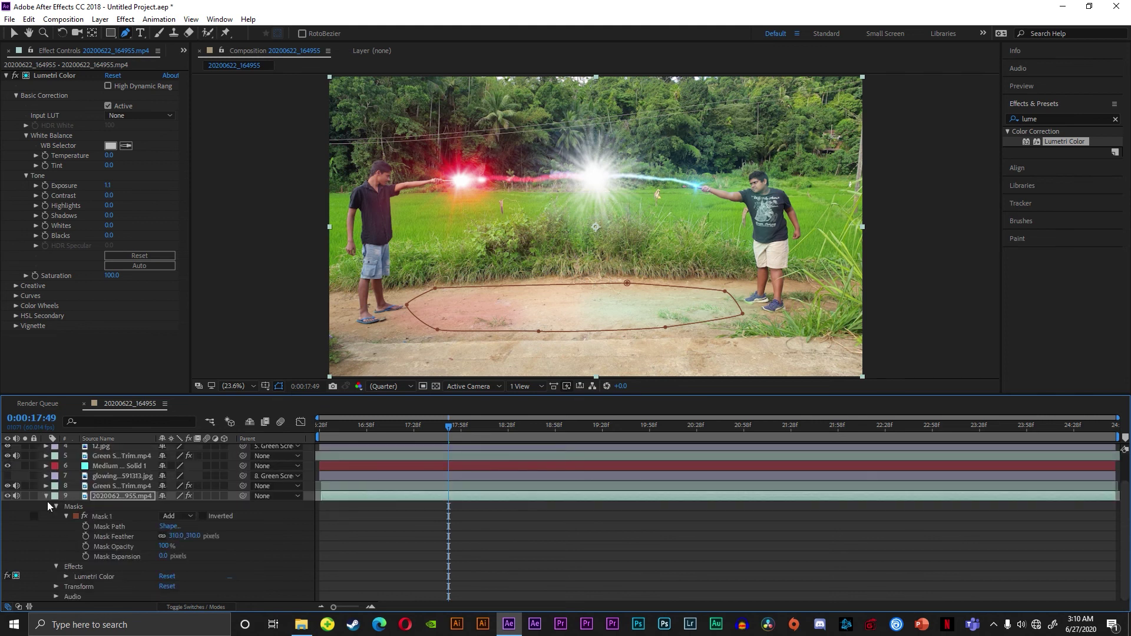
# - Drag the Energy layer's sphere mask vertex outward to widen it, then select the footage layer
pyautogui.click(46, 496)
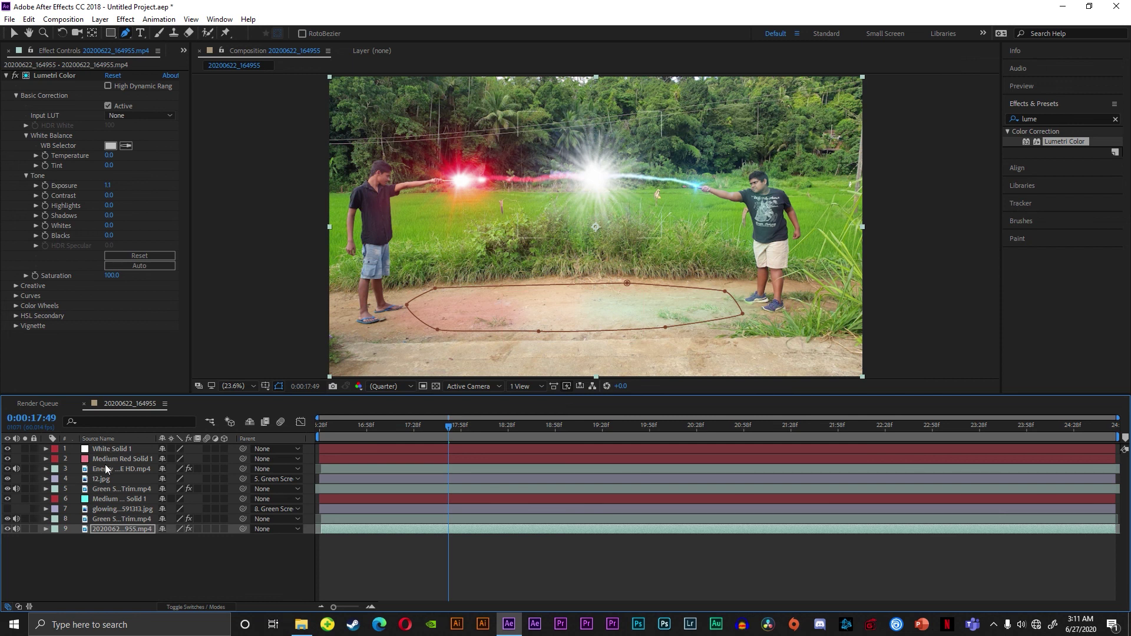
pyautogui.click(105, 466)
pyautogui.click(101, 460)
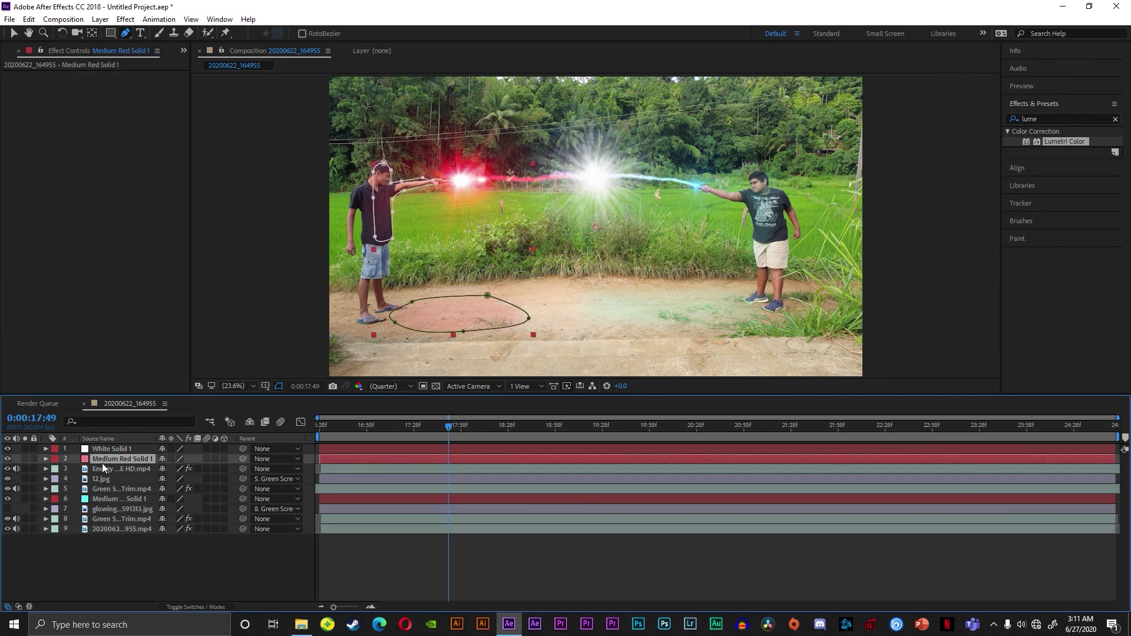
pyautogui.click(102, 469)
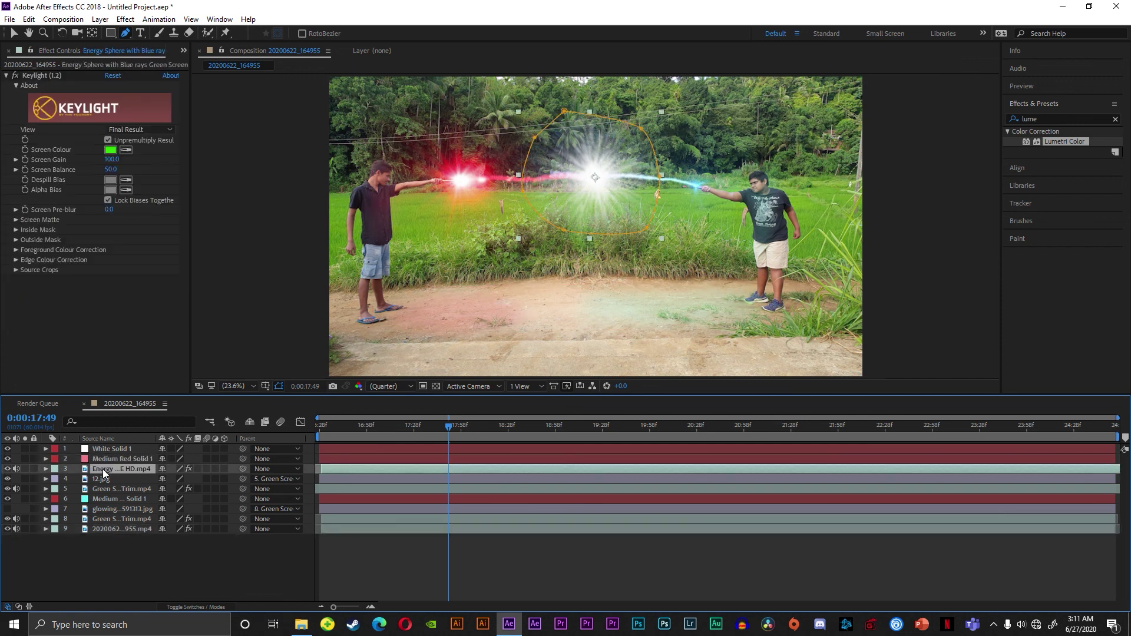
pyautogui.click(519, 175)
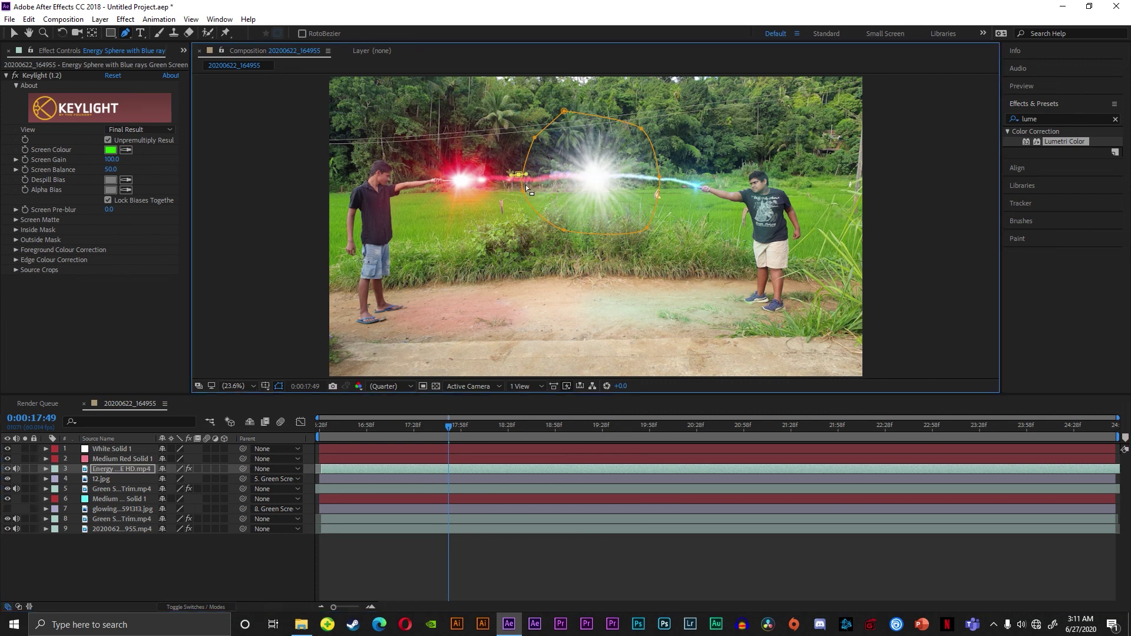
pyautogui.click(14, 33)
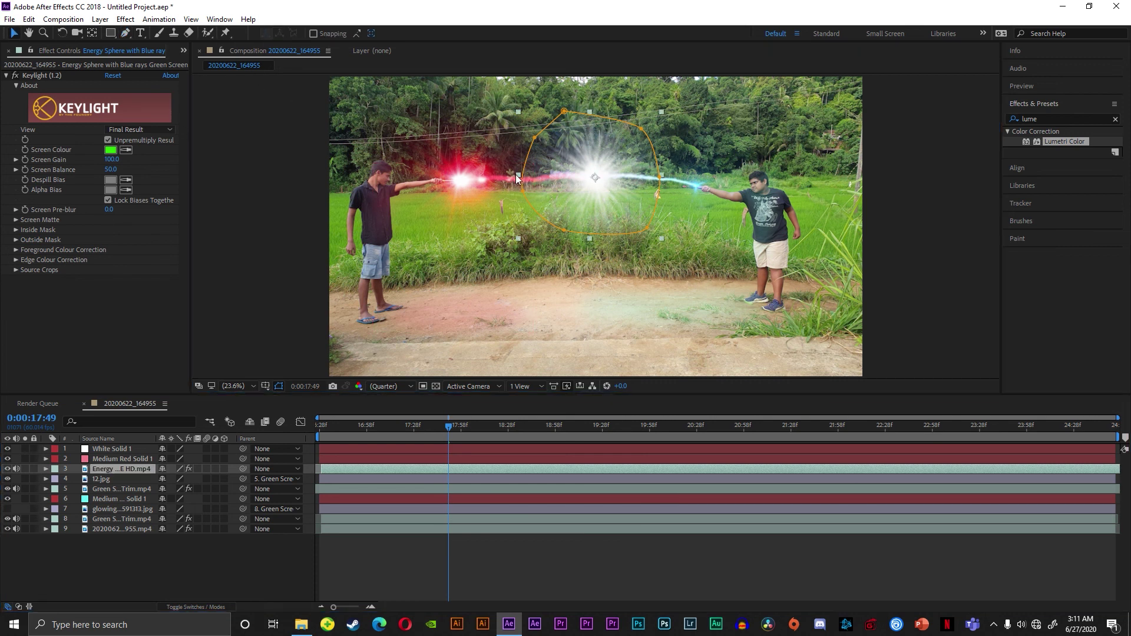
pyautogui.moveTo(517, 175); pyautogui.dragTo(509, 175)
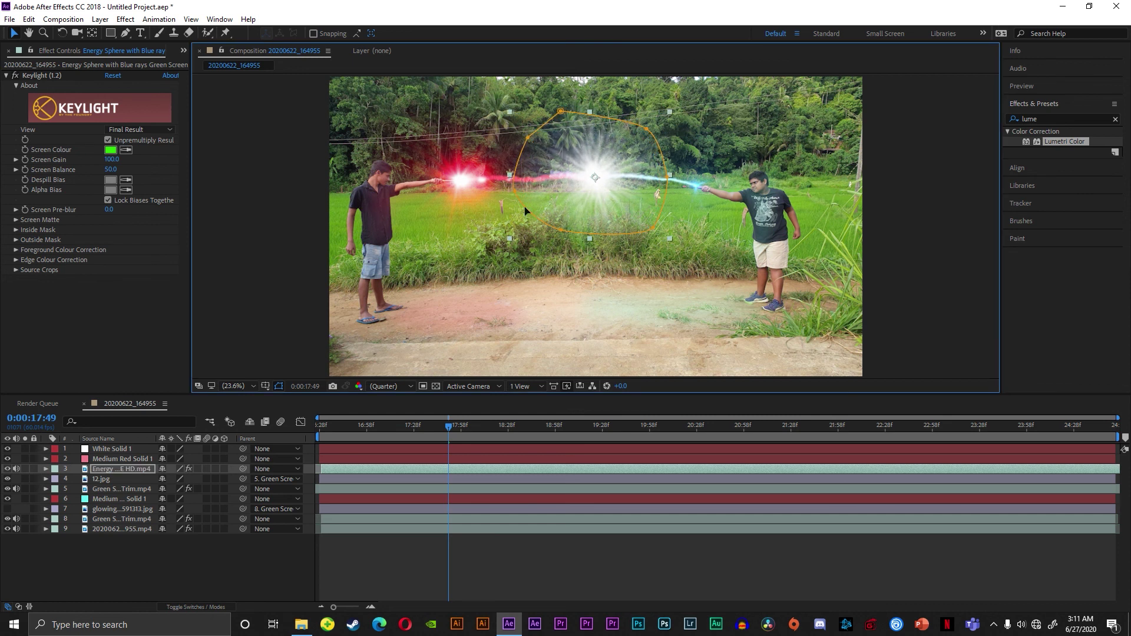
pyautogui.click(508, 175)
pyautogui.click(662, 346)
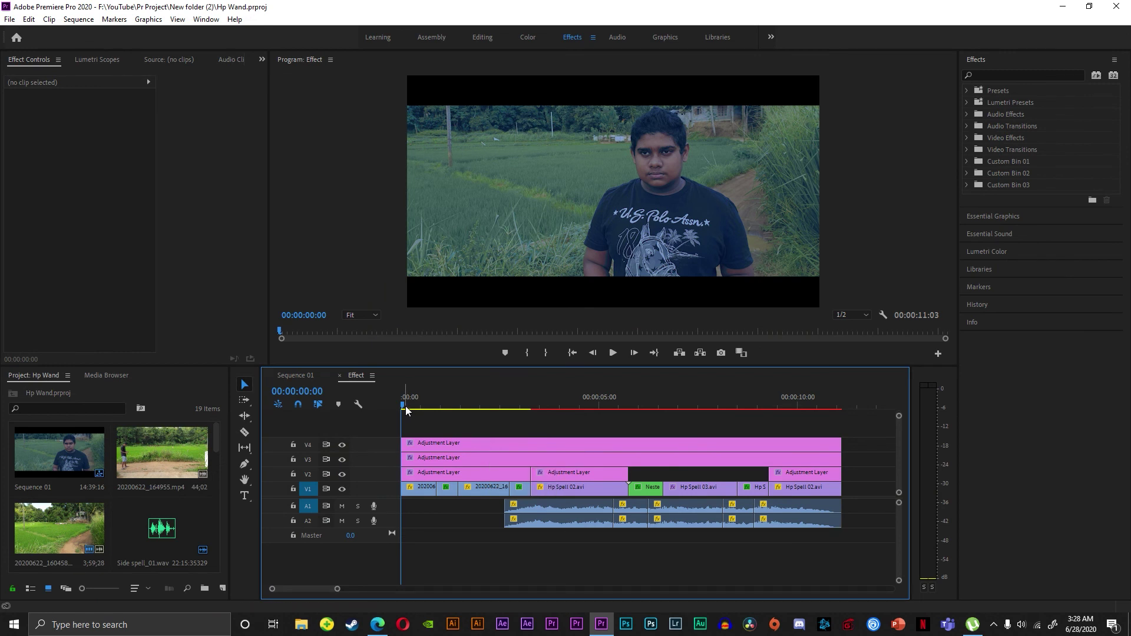
# - Compare the grade by toggling tracks V2 and V3 off and on, leaving V3 hidden
pyautogui.click(342, 475)
pyautogui.click(342, 474)
pyautogui.click(342, 461)
pyautogui.click(342, 460)
pyautogui.click(341, 460)
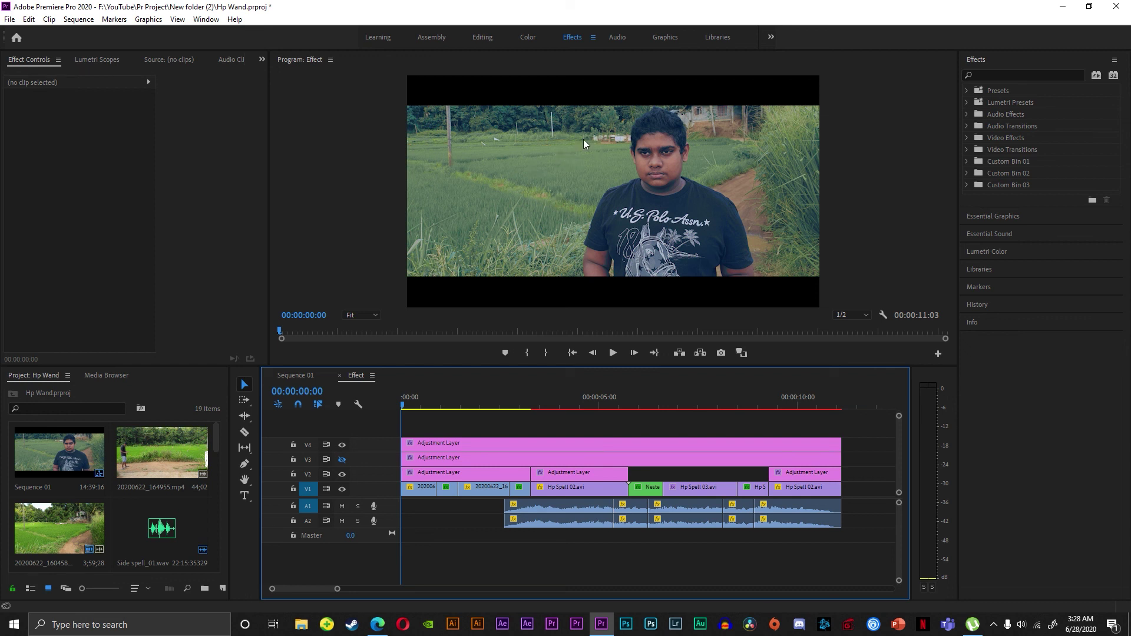
# - Show the Lumetri Color Curves section and select the V3 adjustment layer clip
pyautogui.click(1029, 251)
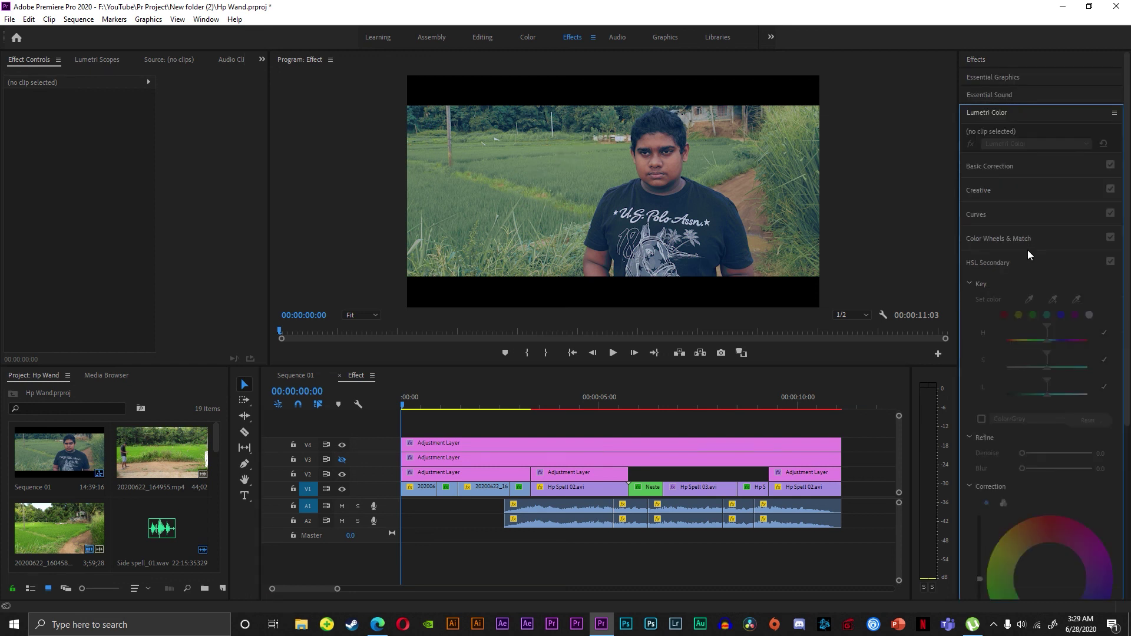
pyautogui.click(998, 213)
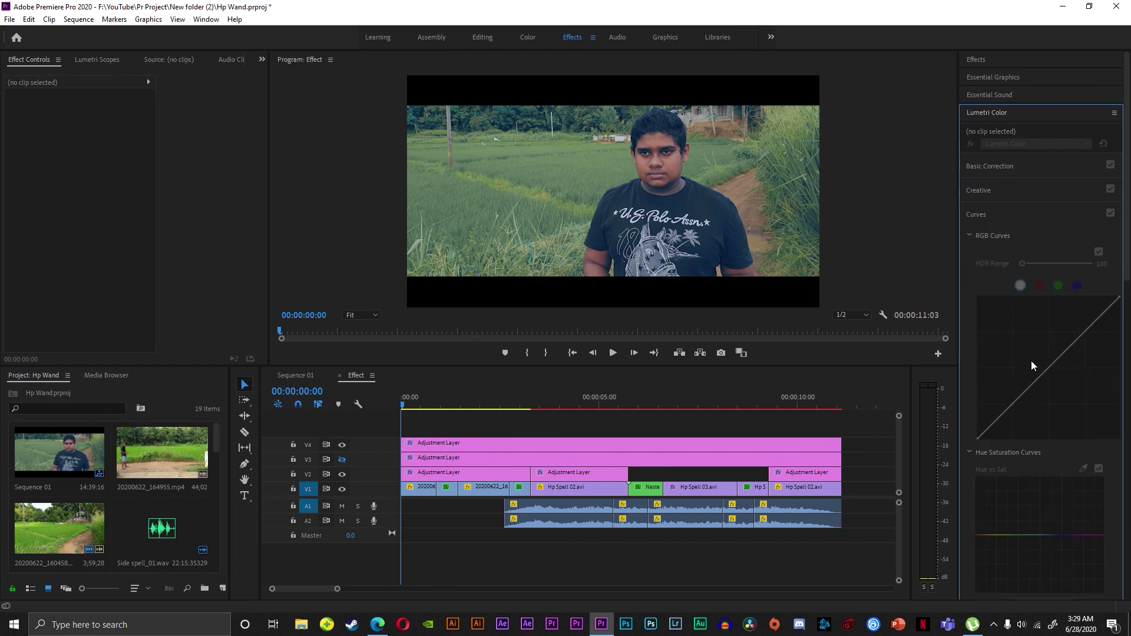
pyautogui.scroll(-4, 1032, 361)
pyautogui.scroll(2, 1031, 362)
pyautogui.click(426, 448)
pyautogui.click(430, 459)
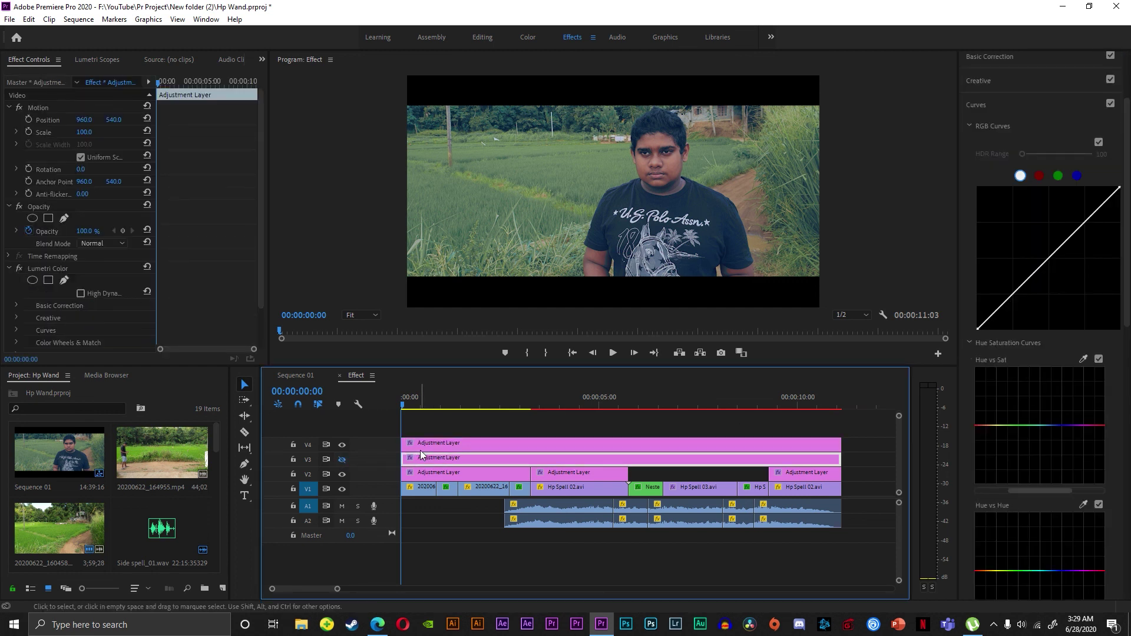
# - Review the V4 and V2 adjustment layers' Hue vs Sat curves and make track V3 visible again
pyautogui.click(420, 448)
pyautogui.scroll(-5, 1015, 468)
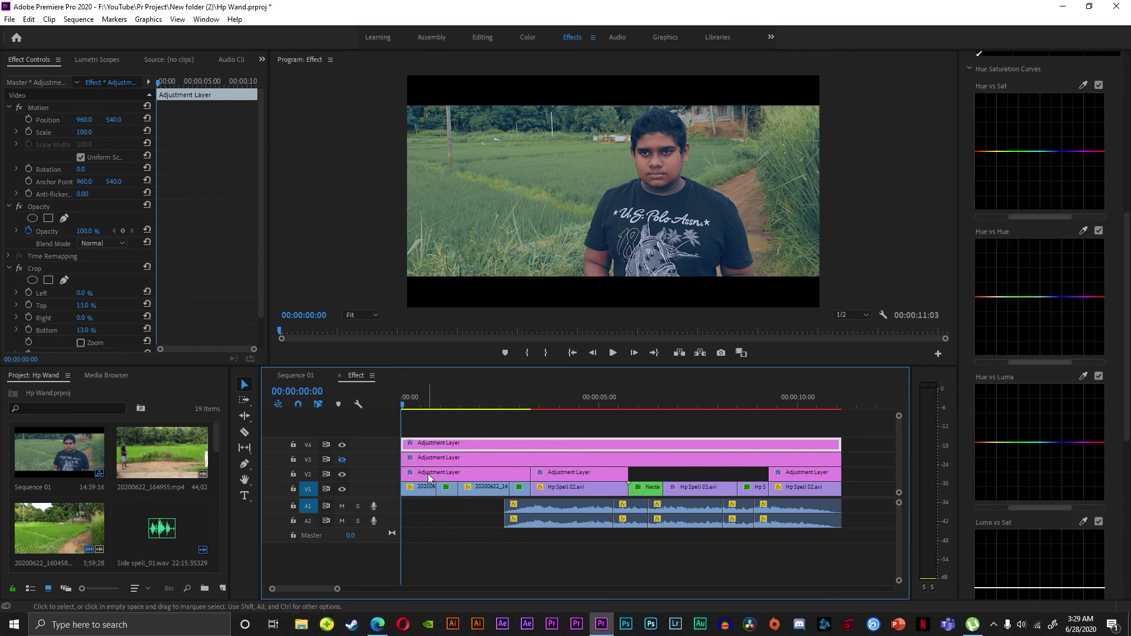
pyautogui.click(471, 473)
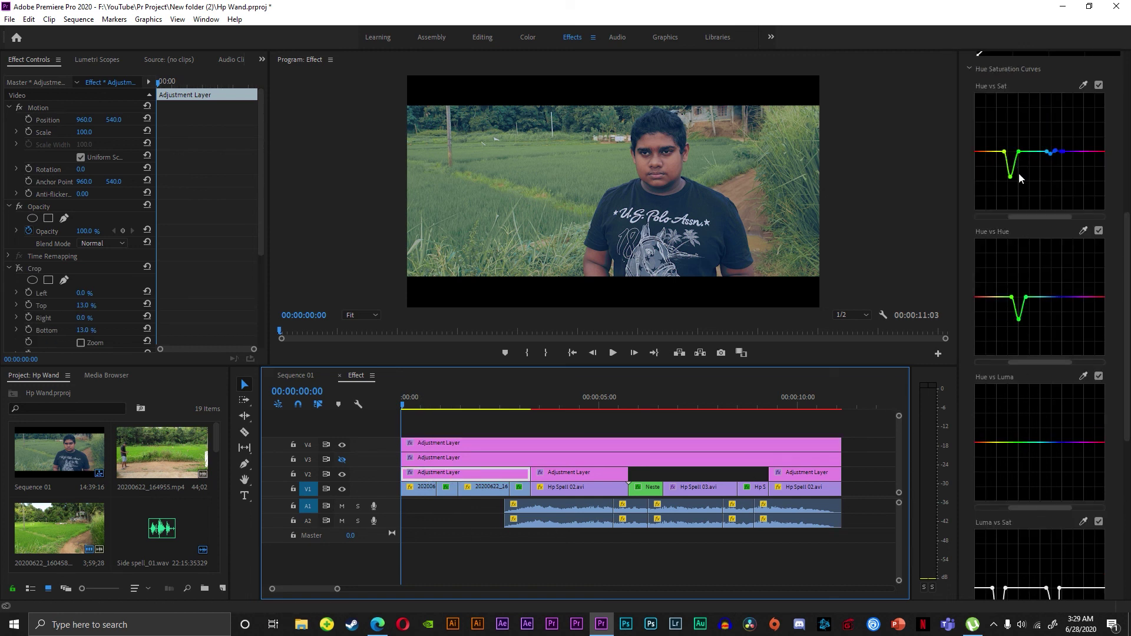
pyautogui.click(342, 460)
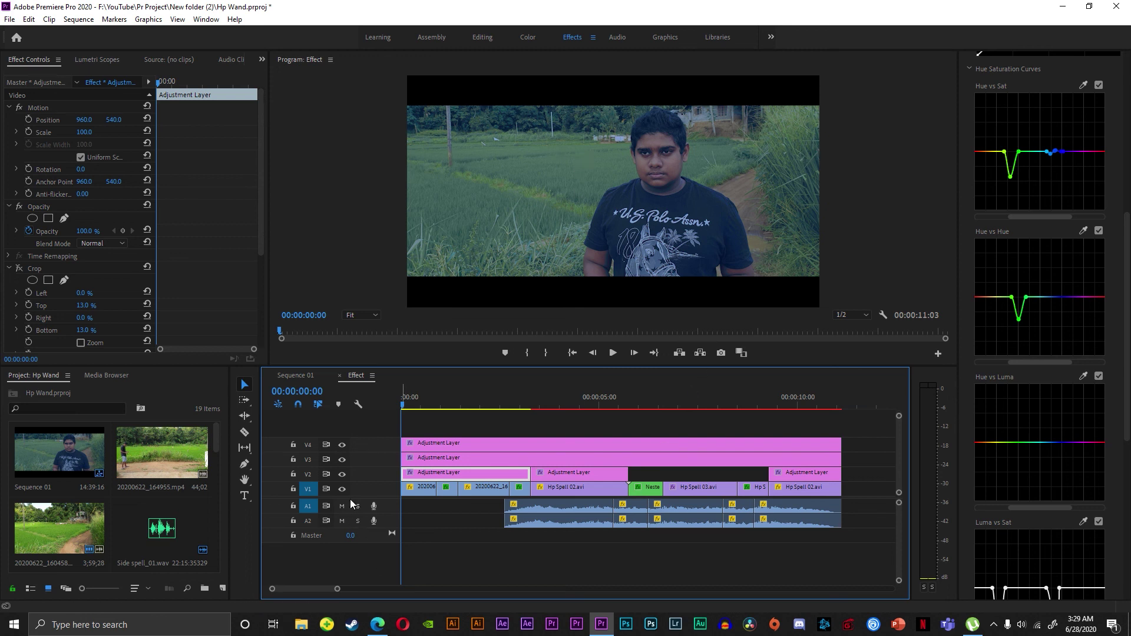
pyautogui.click(428, 449)
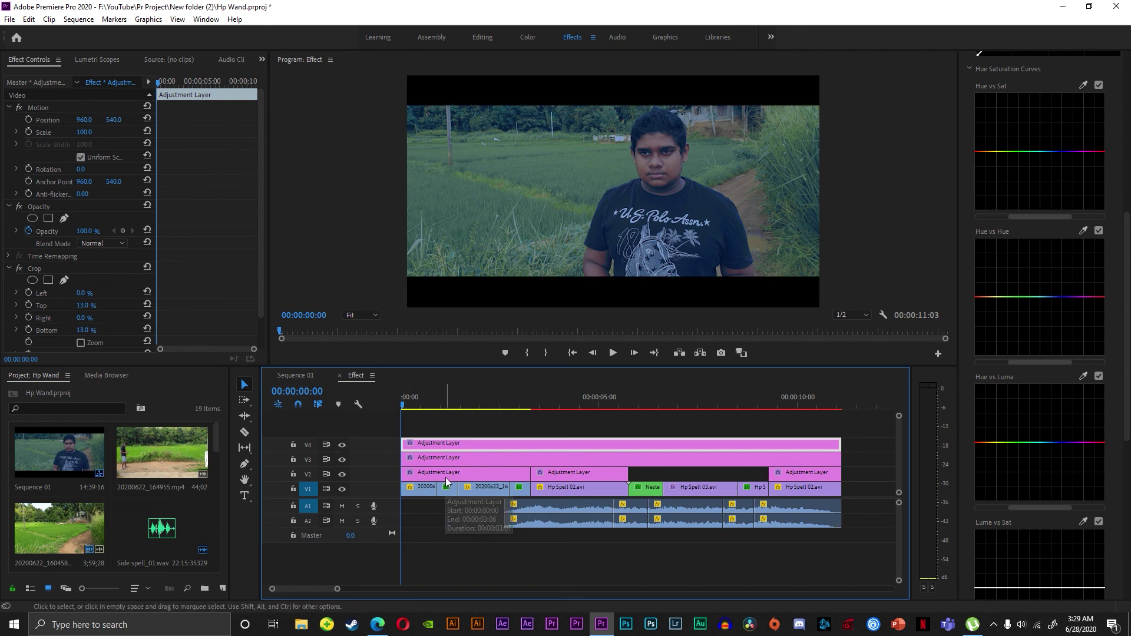
pyautogui.moveTo(407, 399); pyautogui.dragTo(512, 435)
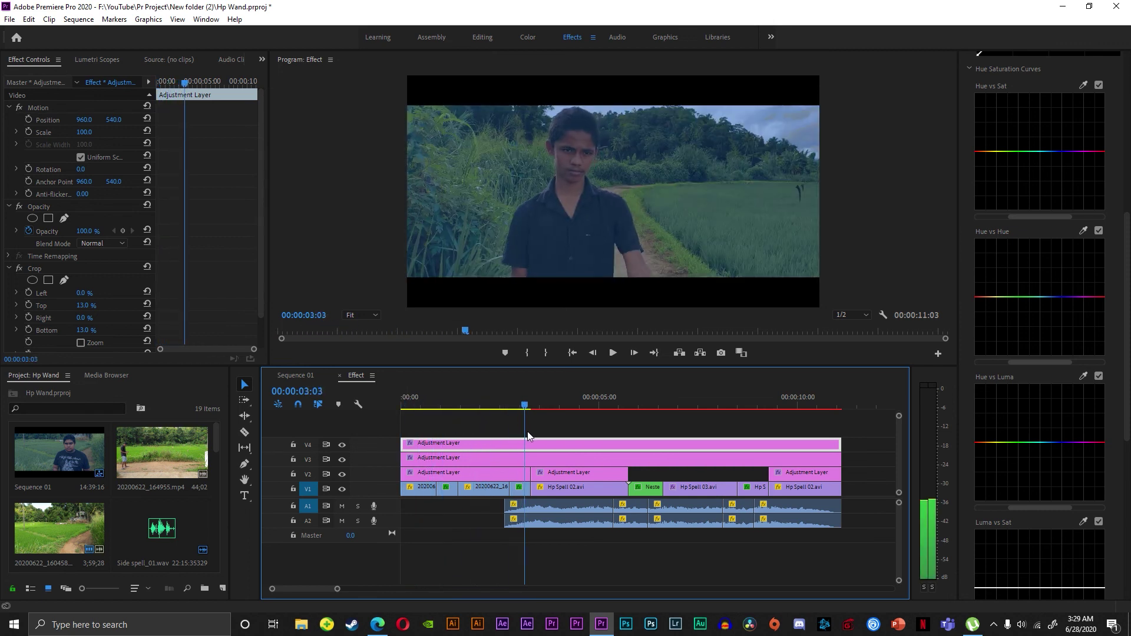
pyautogui.moveTo(513, 434); pyautogui.dragTo(502, 451)
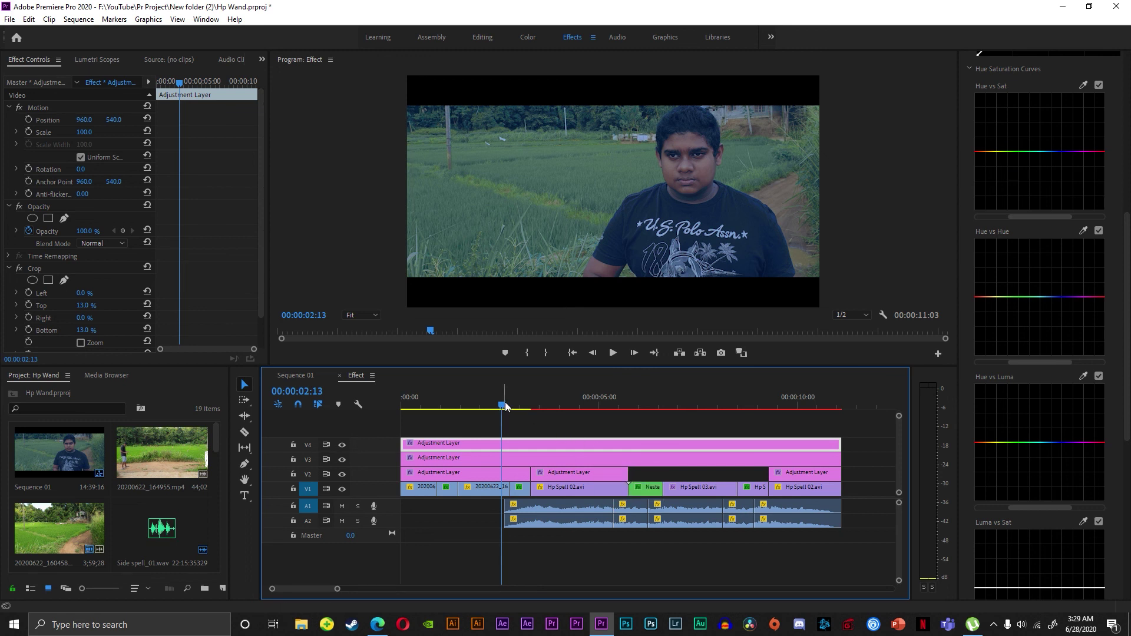
pyautogui.click(486, 408)
pyautogui.moveTo(488, 412); pyautogui.dragTo(462, 417)
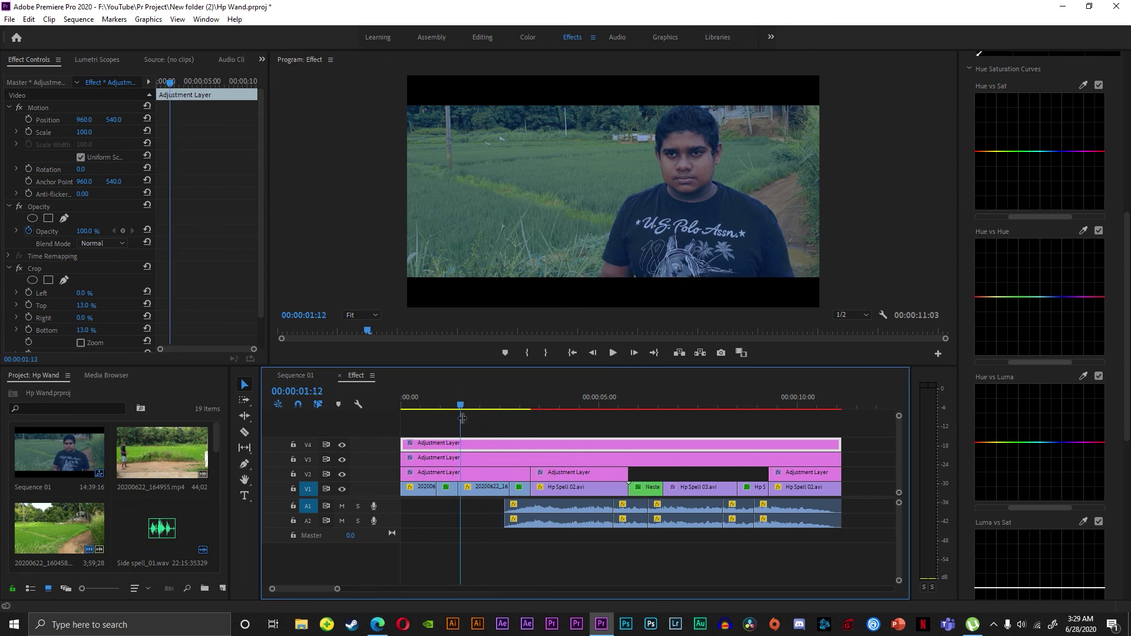